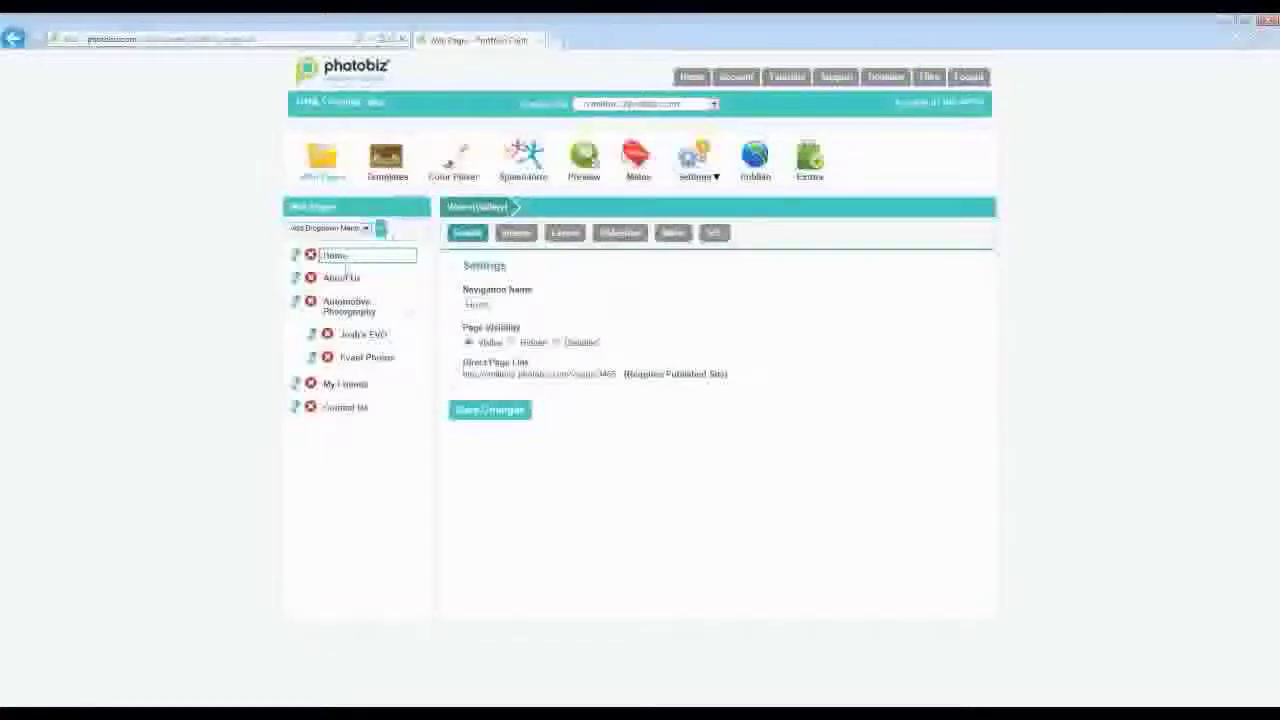
- Preview the V M Photography site in a new browser tab
left_click(582, 155)
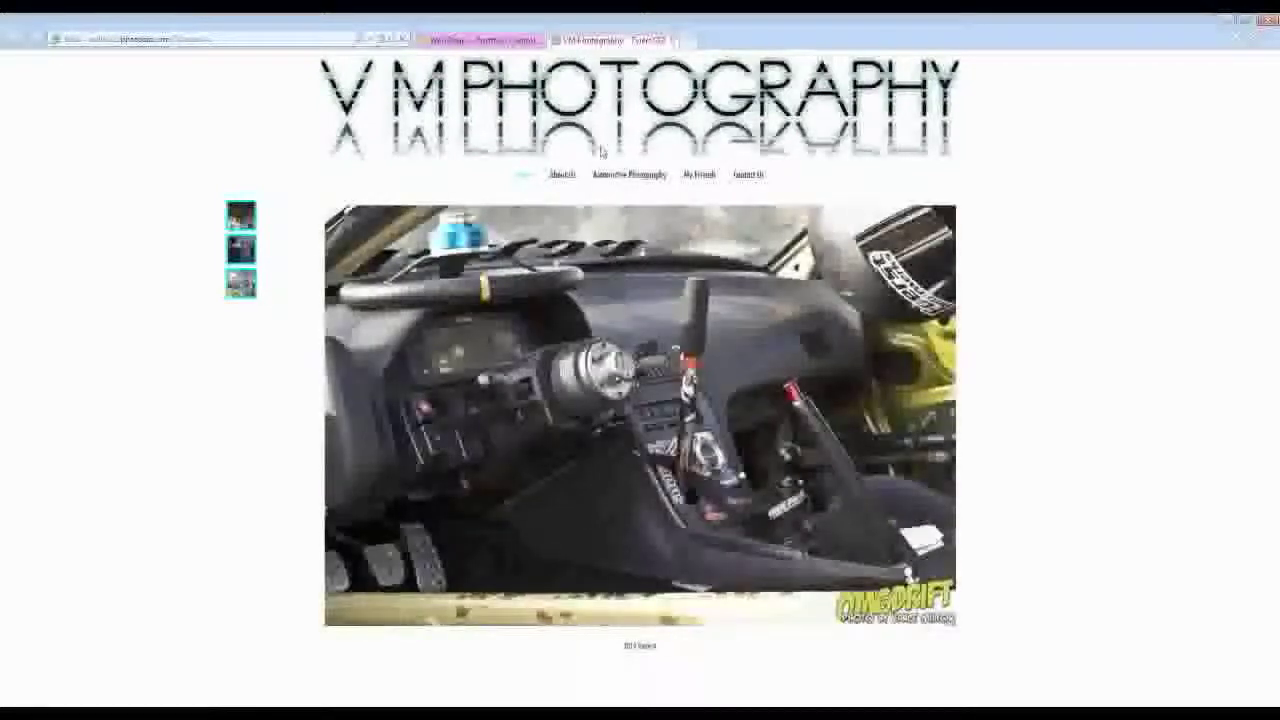
- Close the preview tab and show the Home gallery page's three car images
left_click(675, 40)
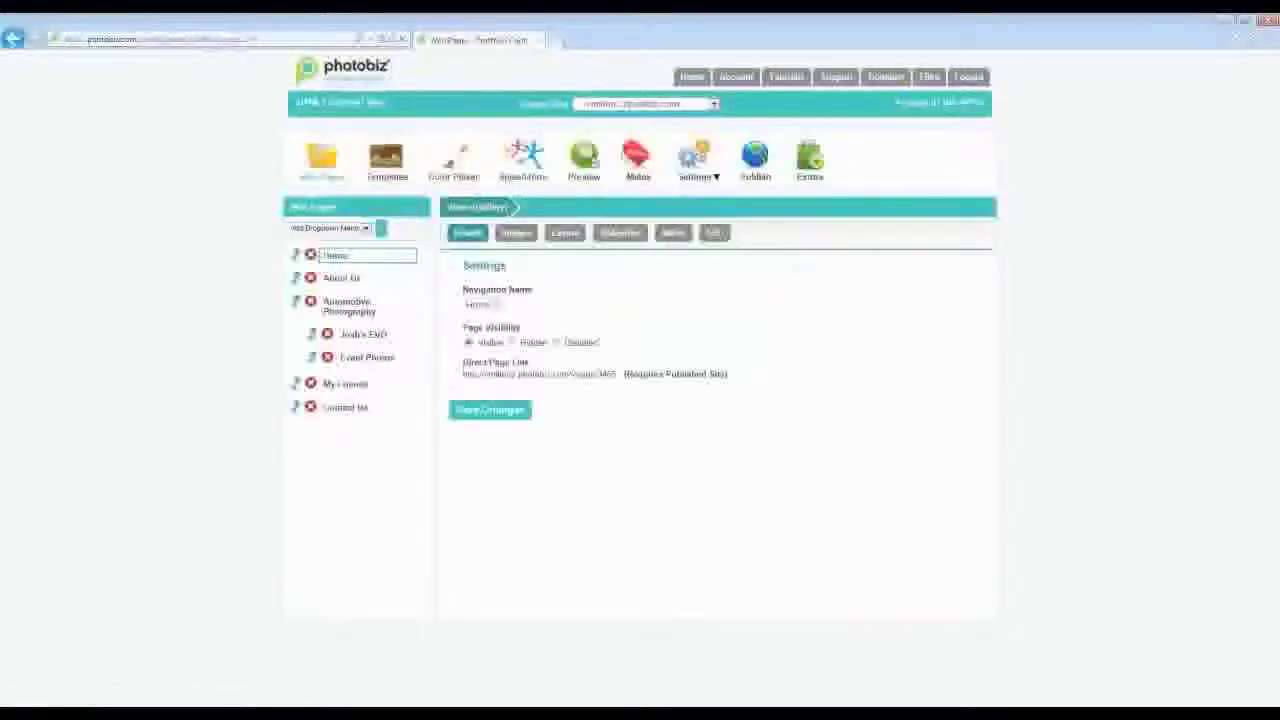
left_click(519, 236)
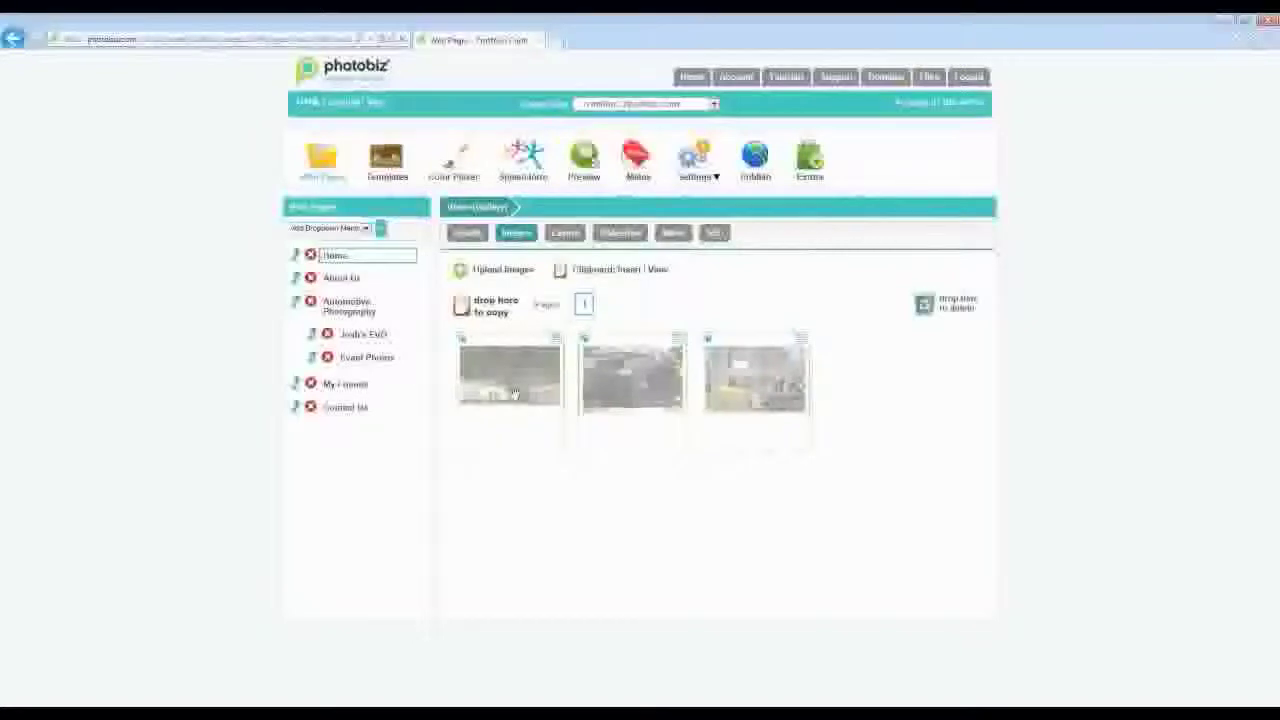
- Delete all three car images from the Home gallery and confirm each deletion
left_click_drag(755, 378, 945, 303)
left_click(596, 226)
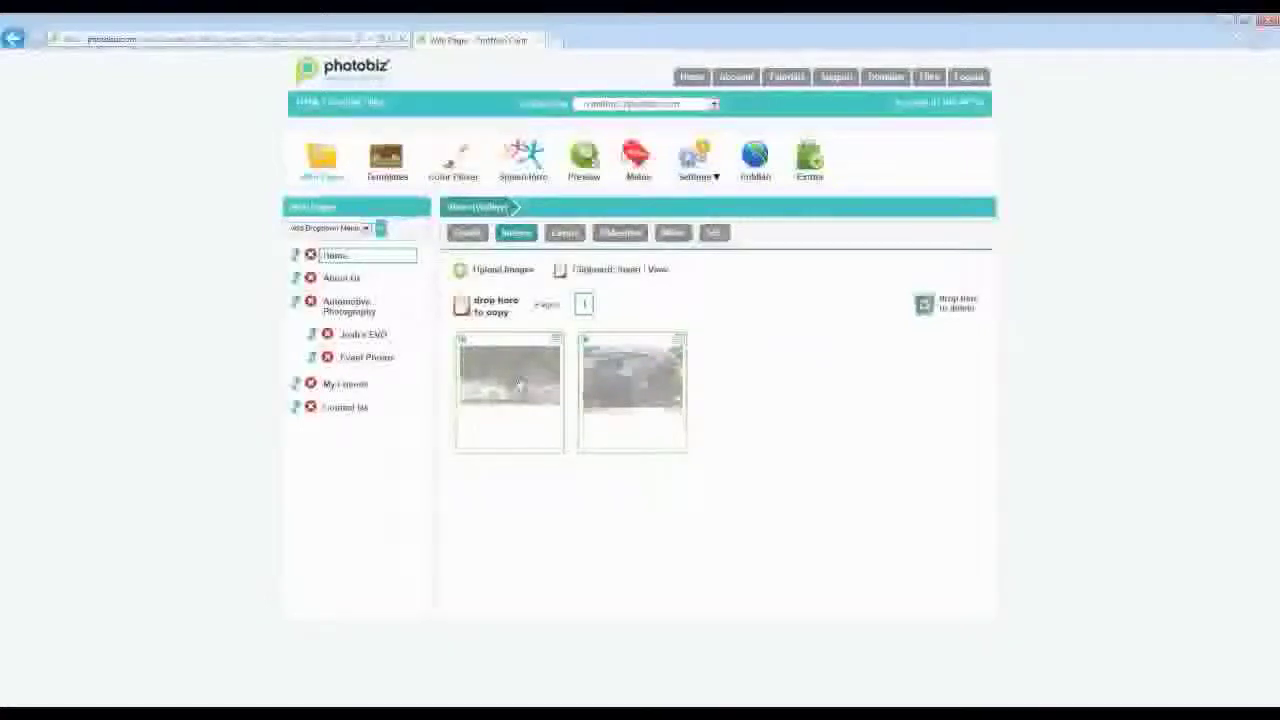
left_click_drag(519, 385, 945, 303)
left_click(590, 224)
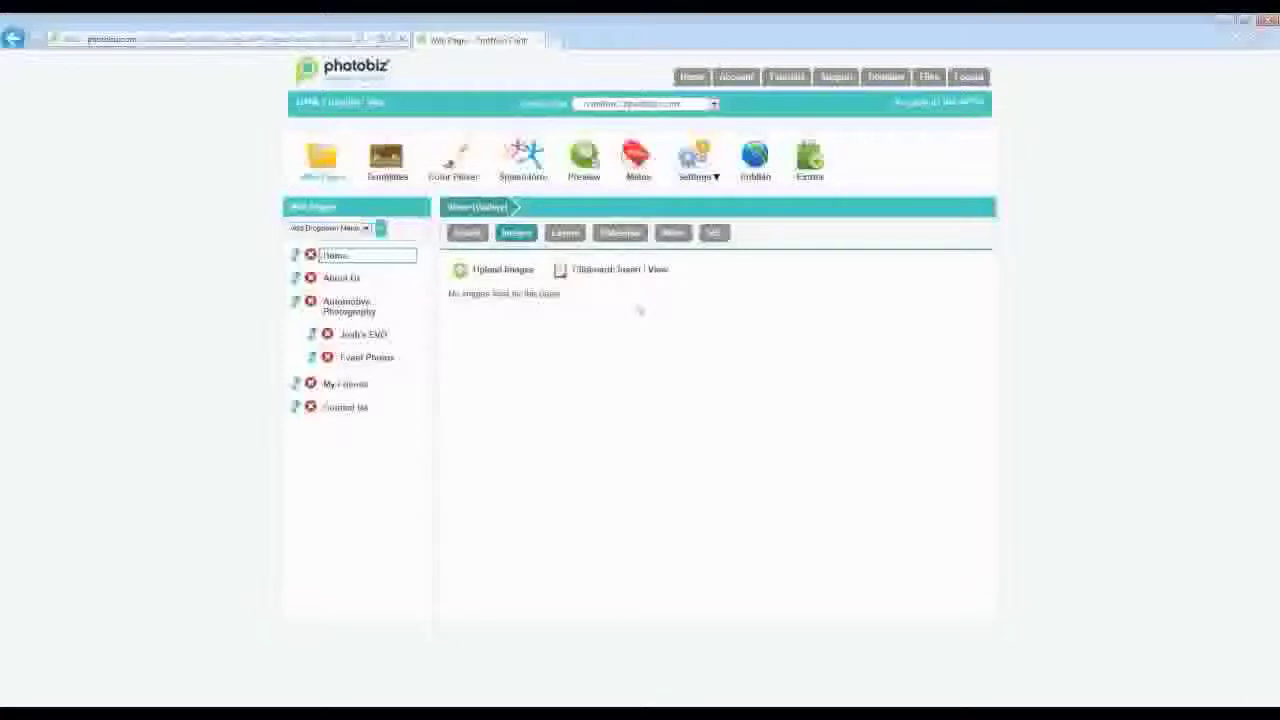
- Upload all five images from the Site Building Files Home folder to the Home gallery, then open About Us
left_click(506, 272)
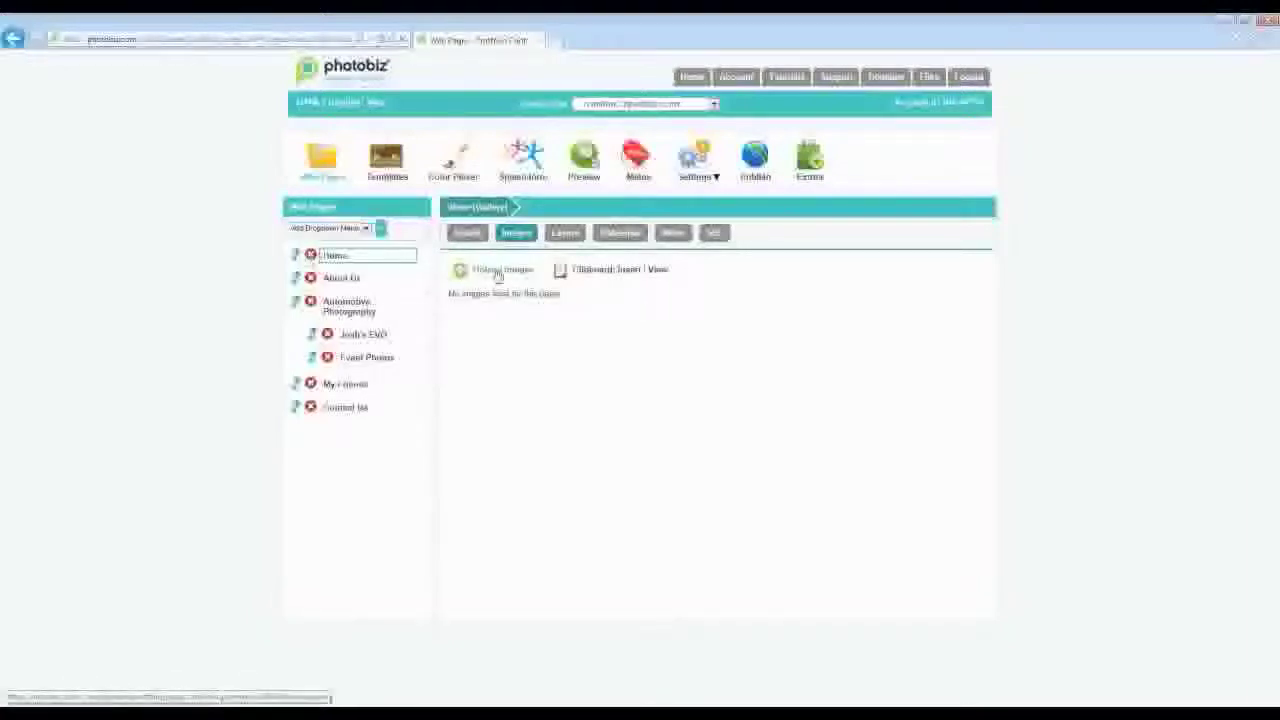
left_click(497, 274)
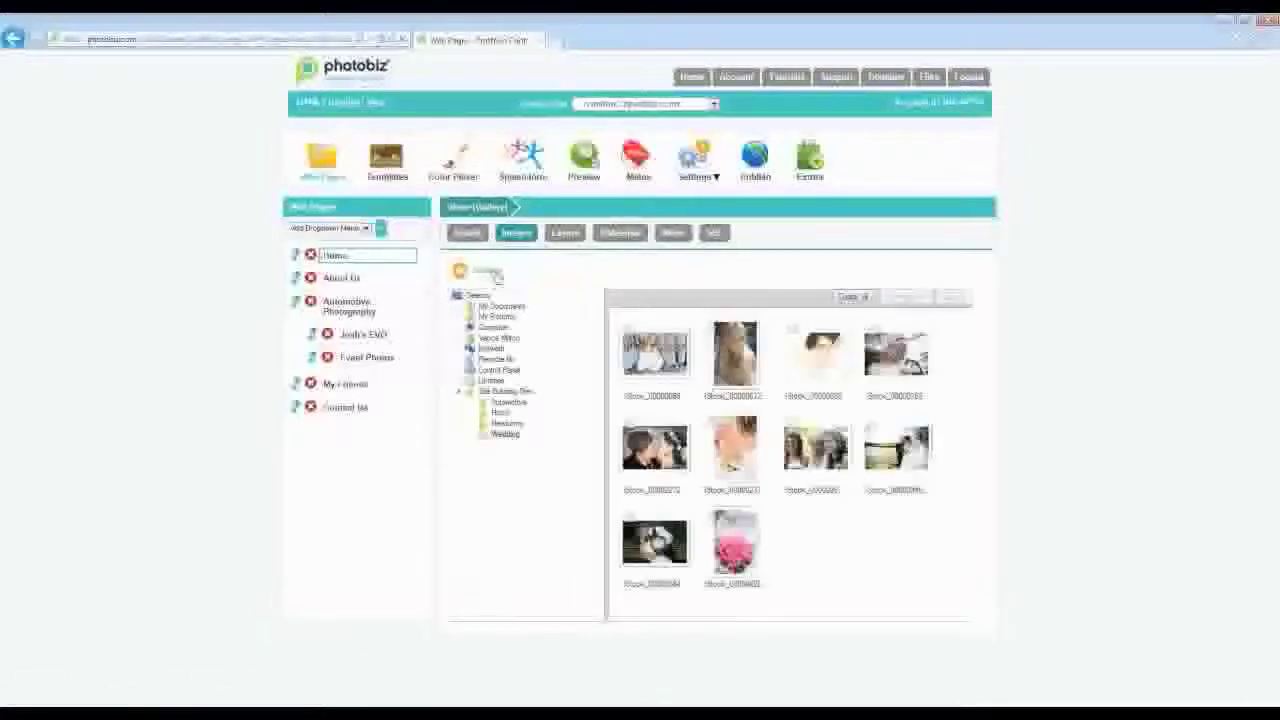
left_click(506, 391)
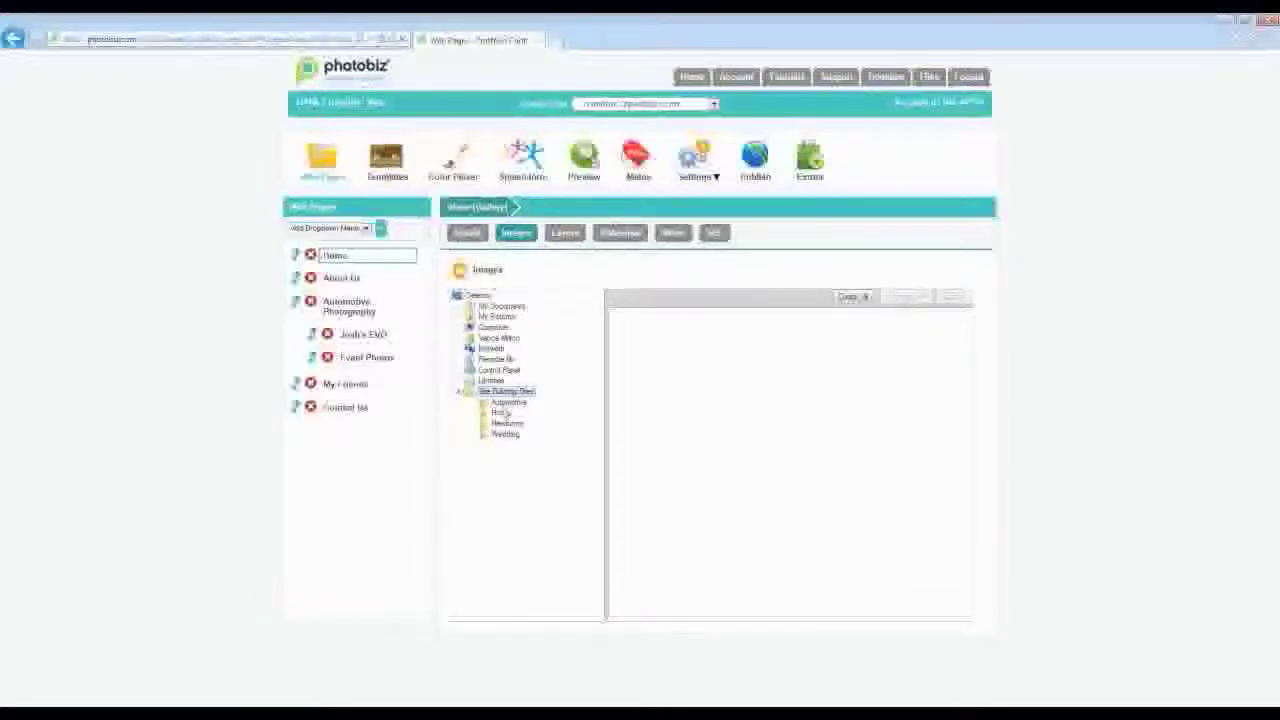
left_click(501, 412)
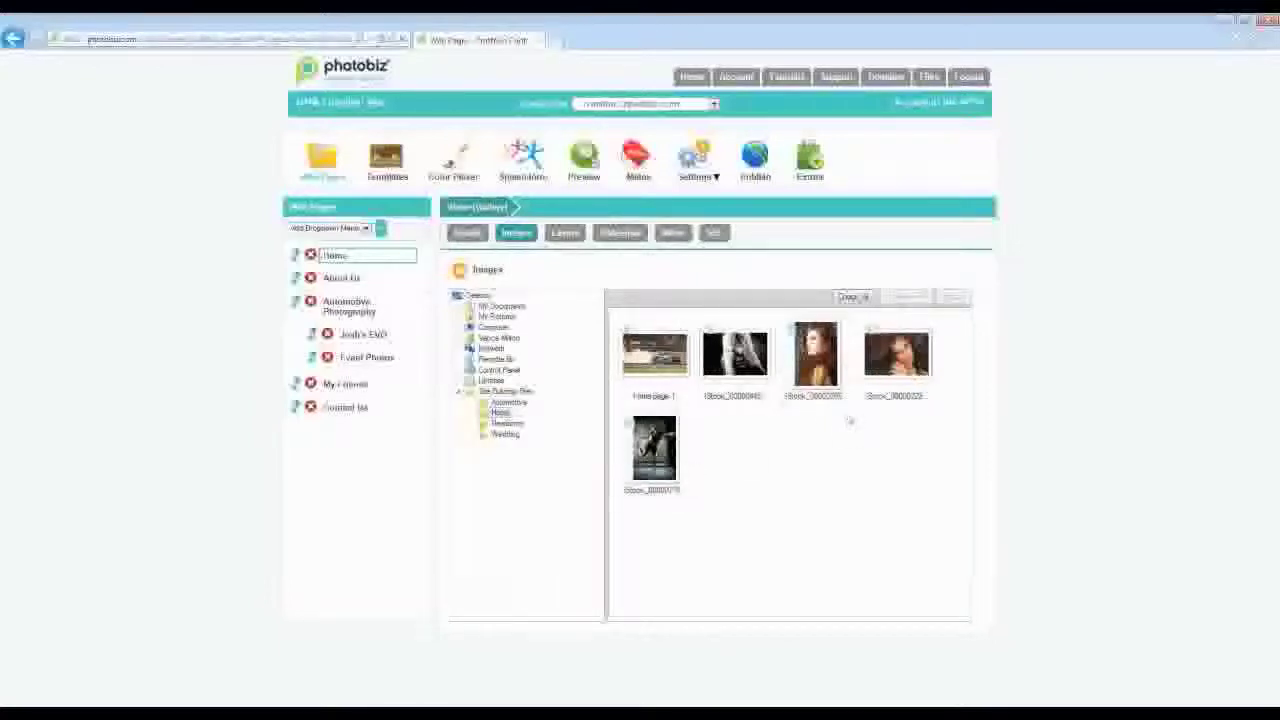
left_click(858, 298)
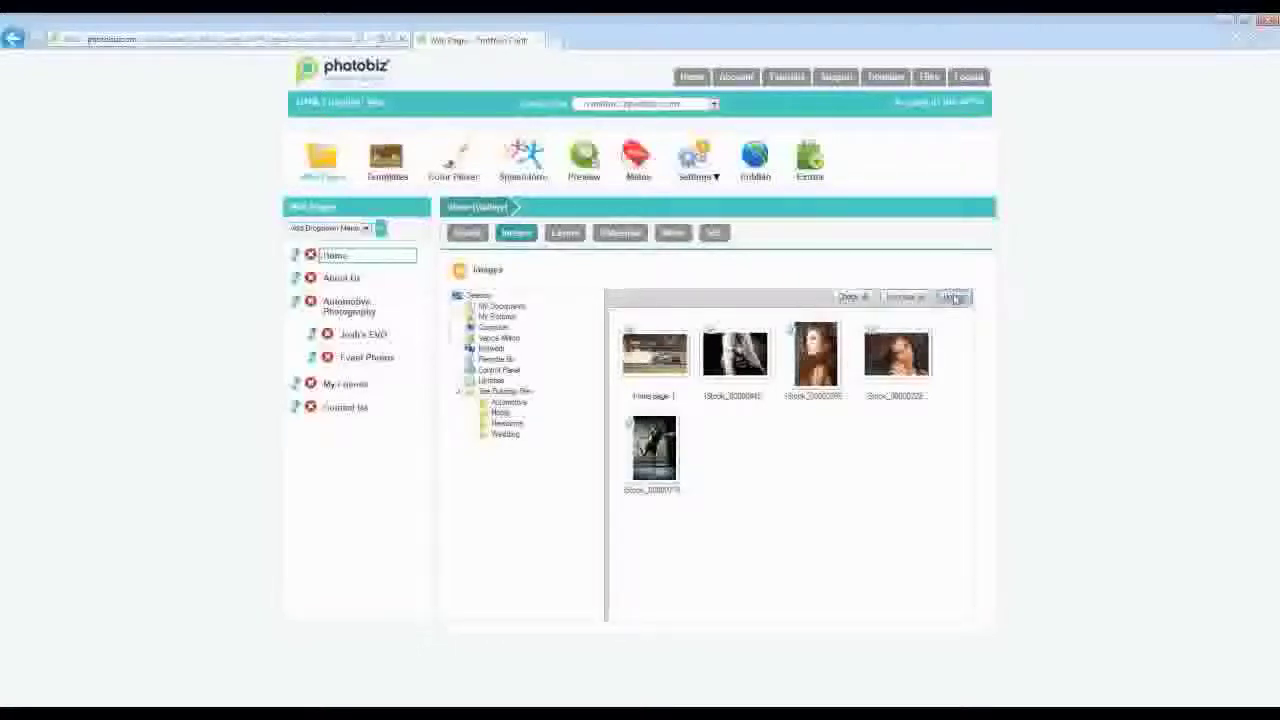
left_click(955, 298)
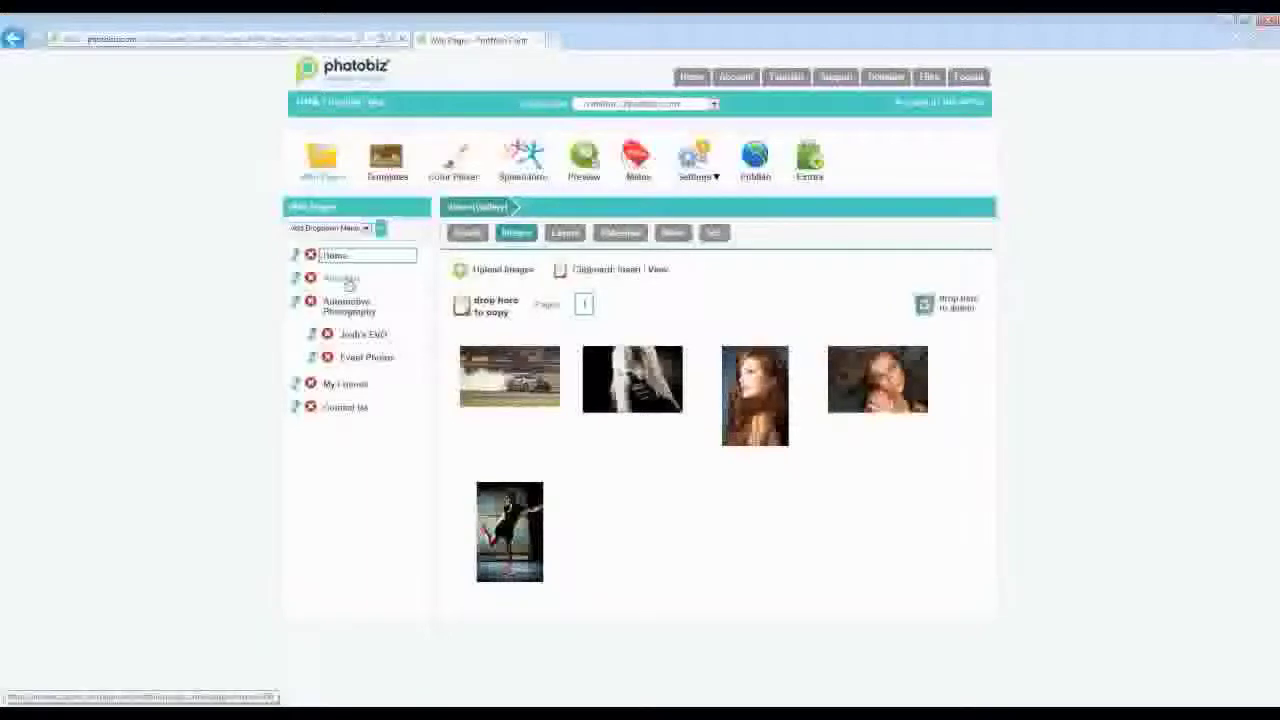
left_click(347, 285)
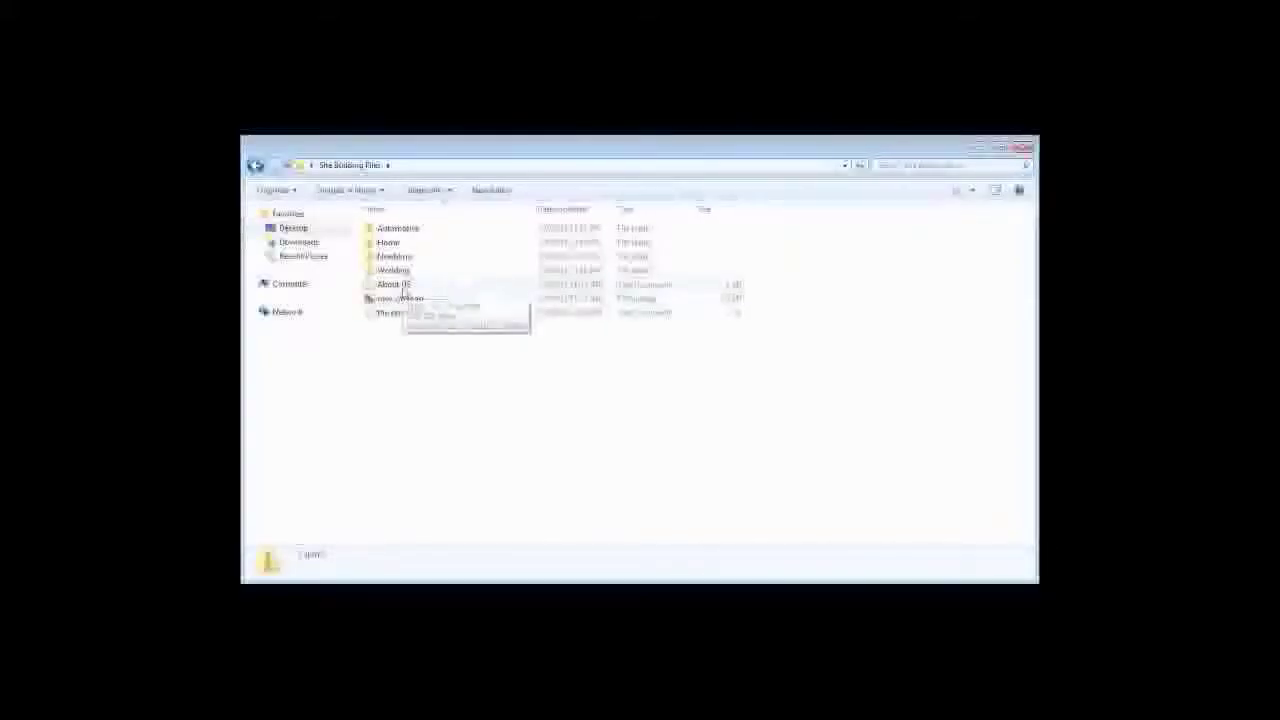
- Open the About Us text file from Site Building Files in Notepad
left_click(404, 288)
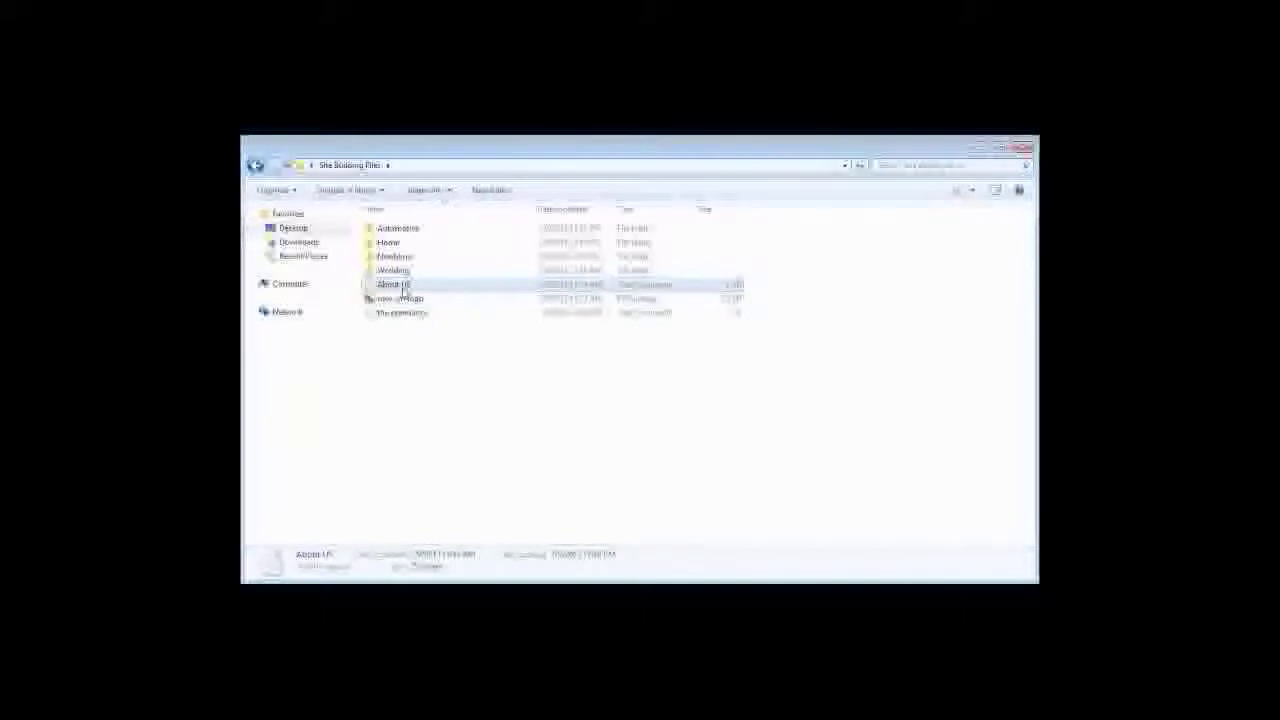
double_click(404, 288)
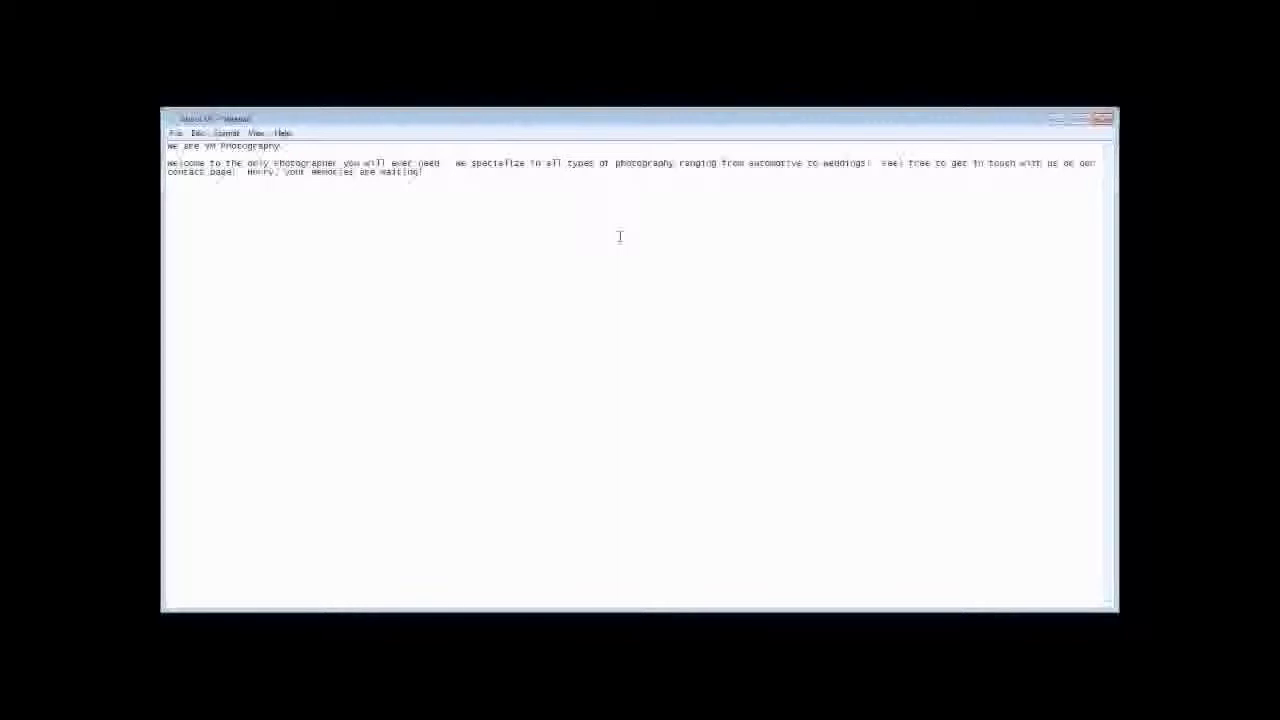
- Copy the full About Us text in Notepad, including the heading and welcome paragraph
left_click_drag(430, 172, 357, 172)
key("ctrl+a")
right_click(222, 162)
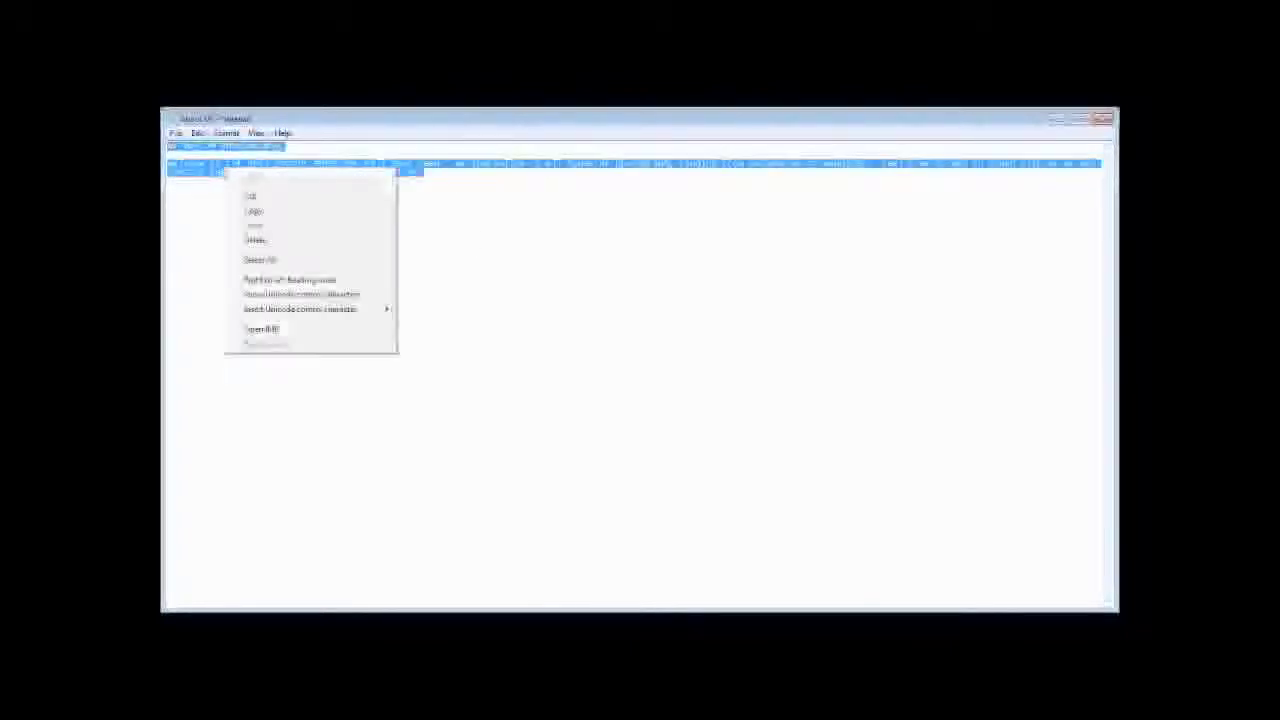
left_click(259, 213)
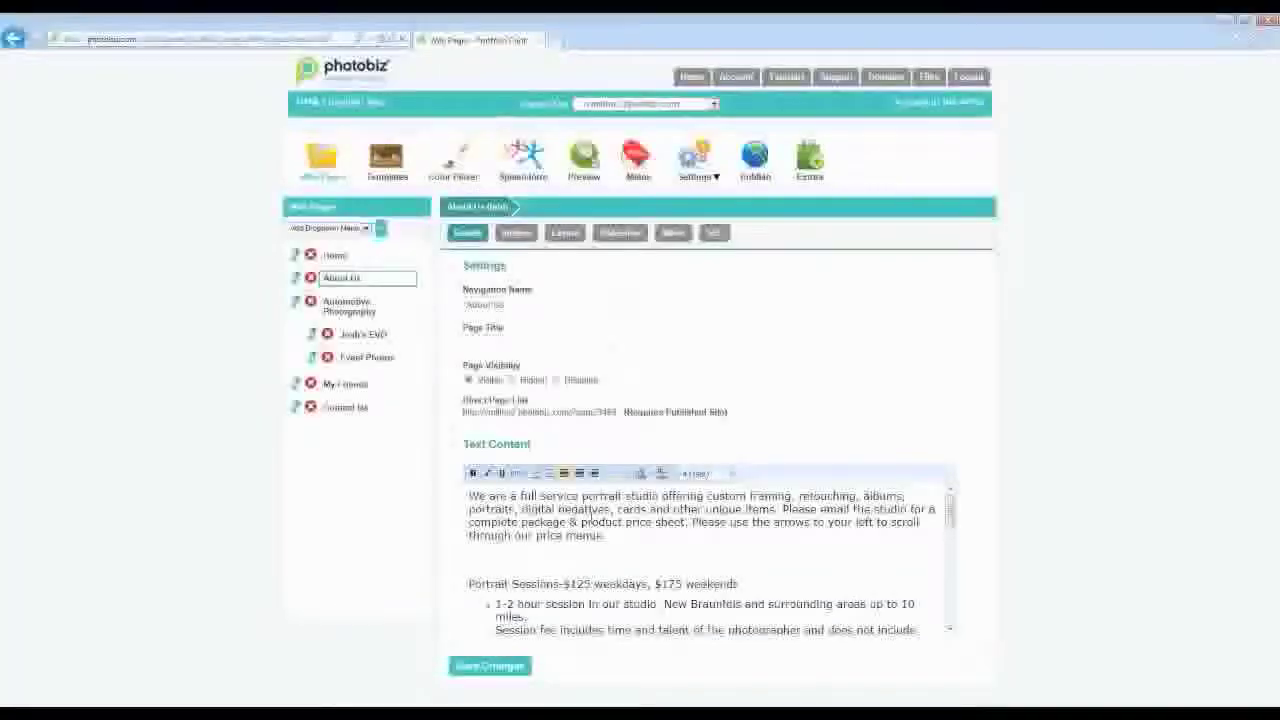
- Replace the About Us page text with the copied VM Photography welcome copy and save it
key("ctrl+a")
key("Delete")
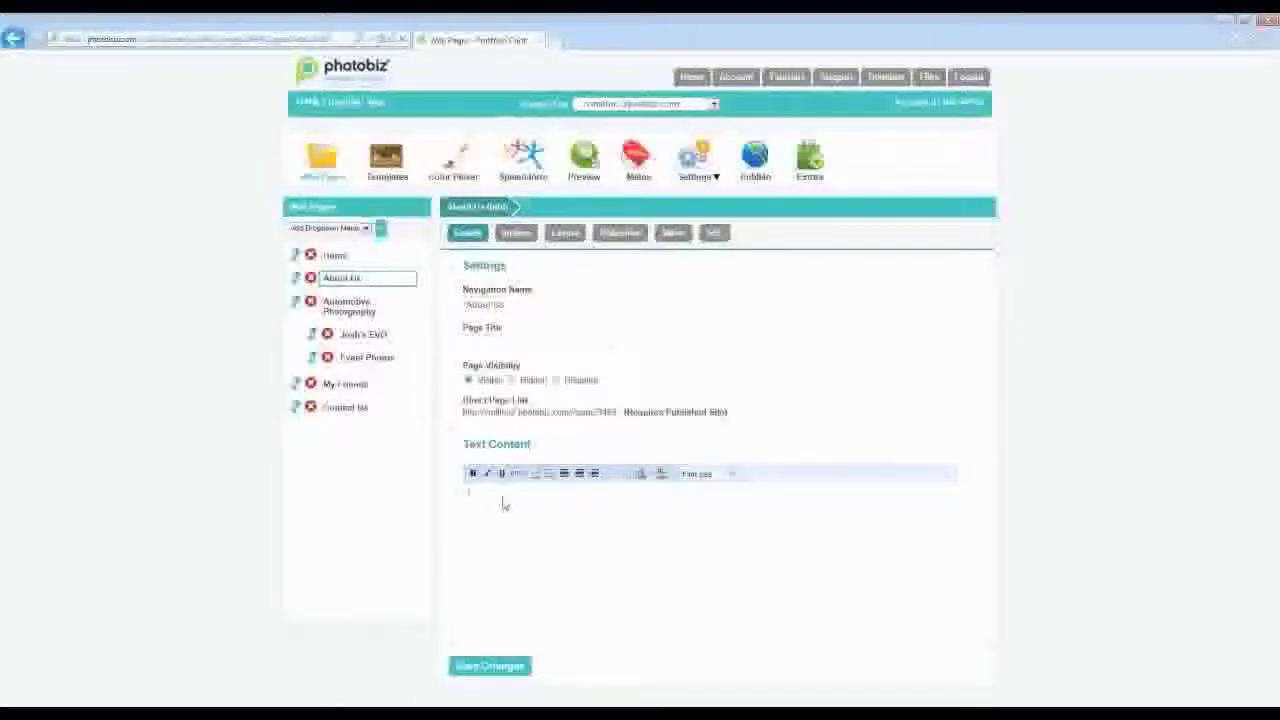
key("ctrl+v")
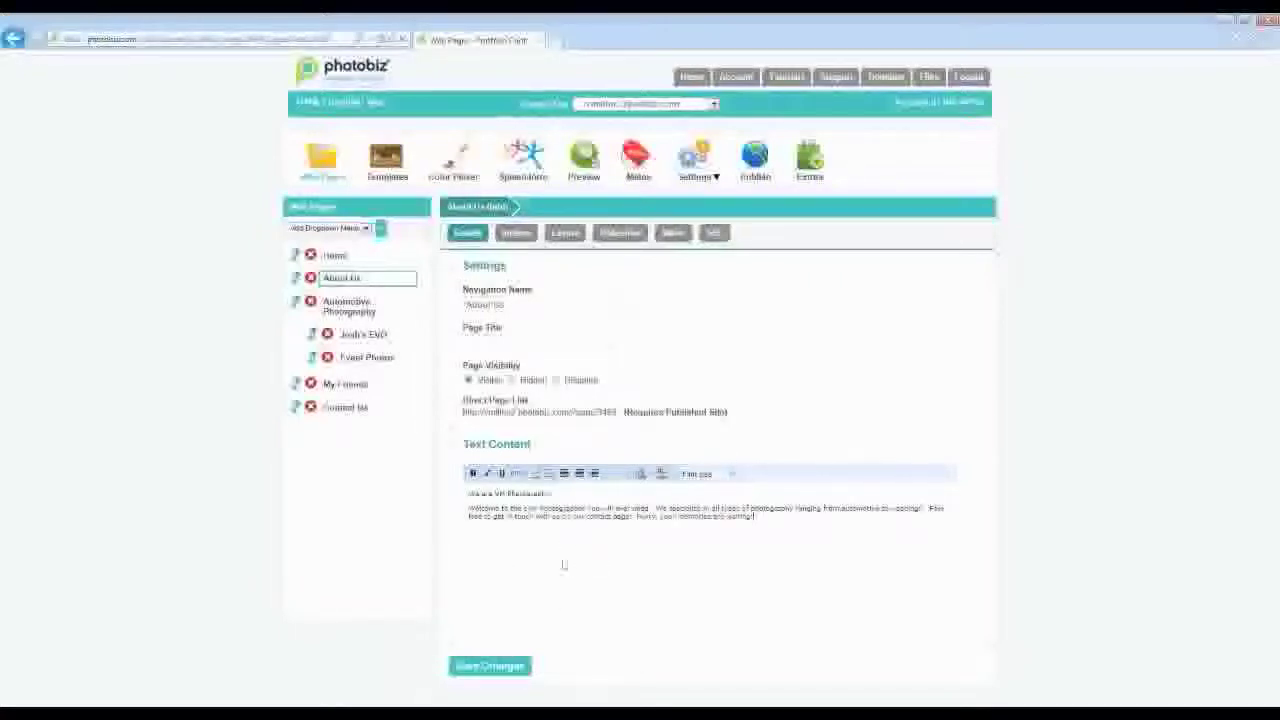
left_click(490, 666)
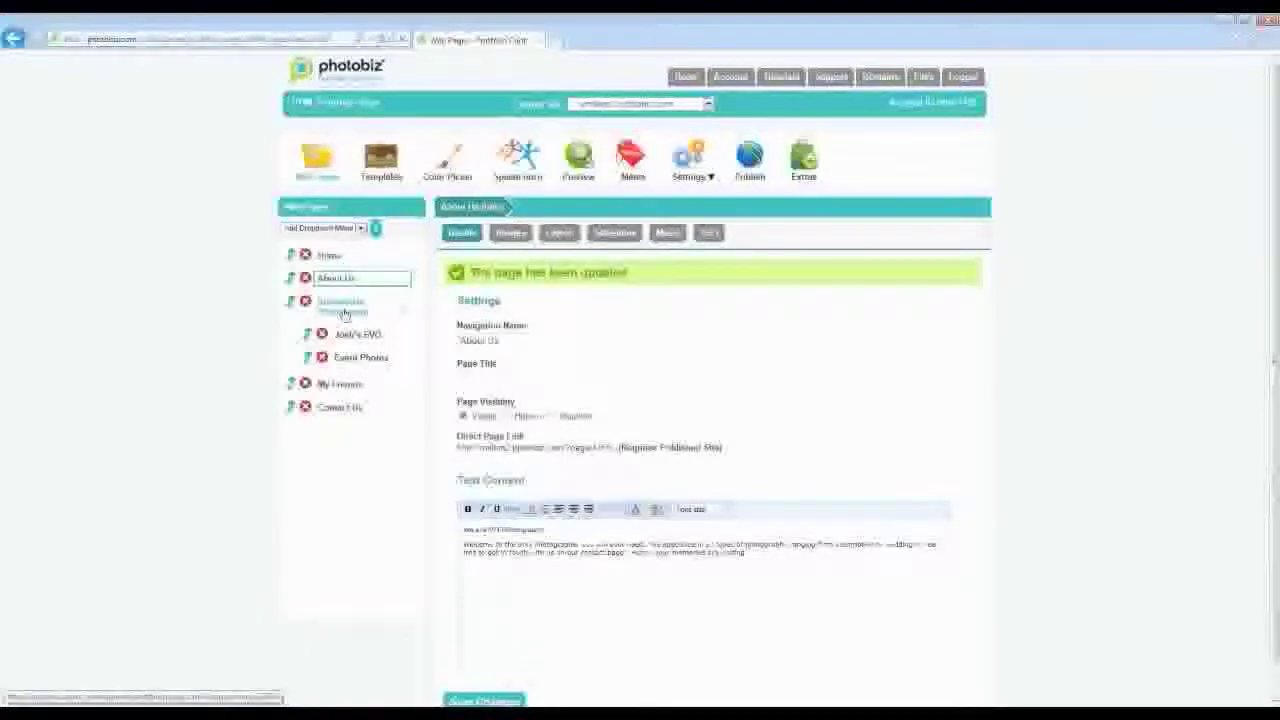
left_click(361, 228)
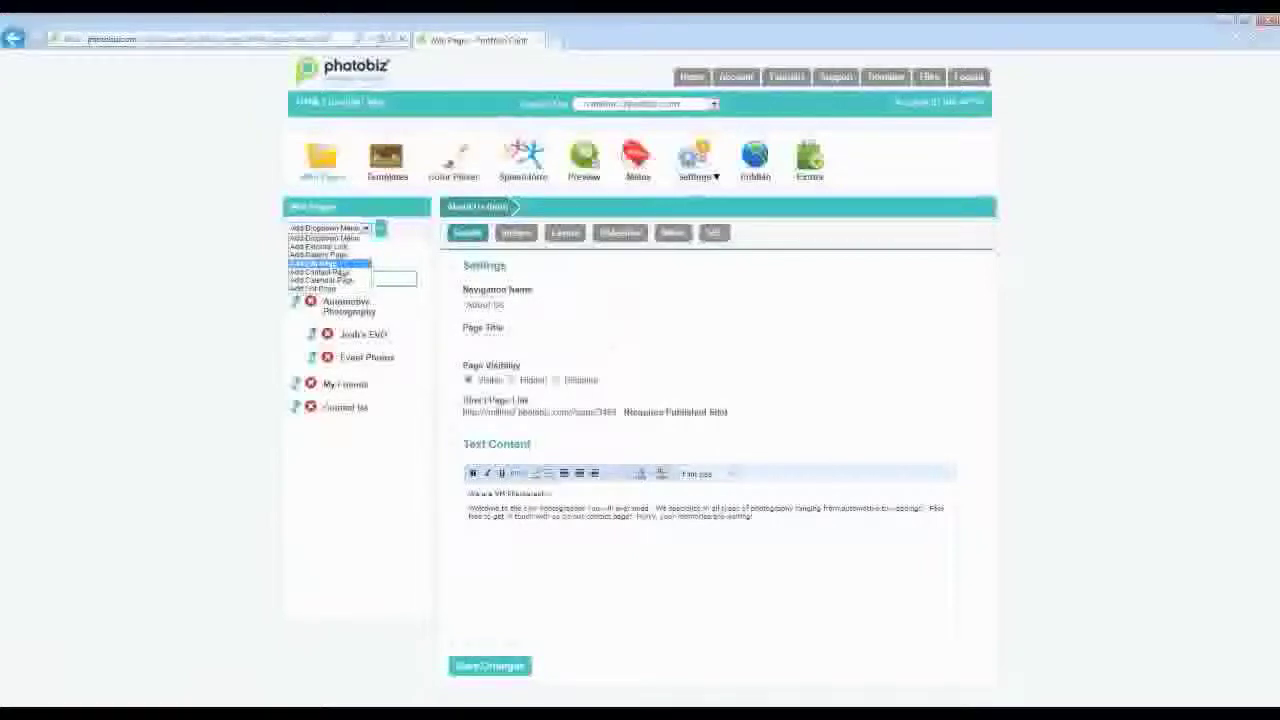
- Add a new Info Page and rename its navigation name from Extra Info to 'How it works'
left_click(330, 262)
left_click(376, 228)
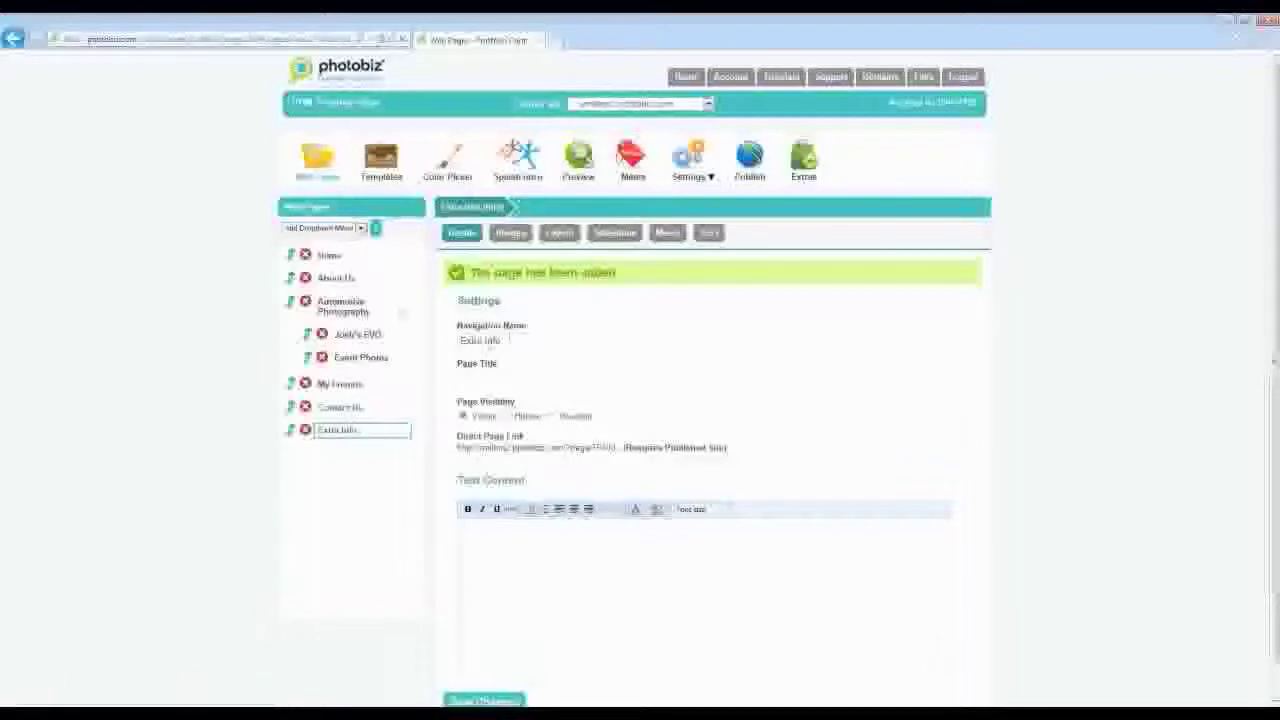
left_click_drag(512, 340, 450, 342)
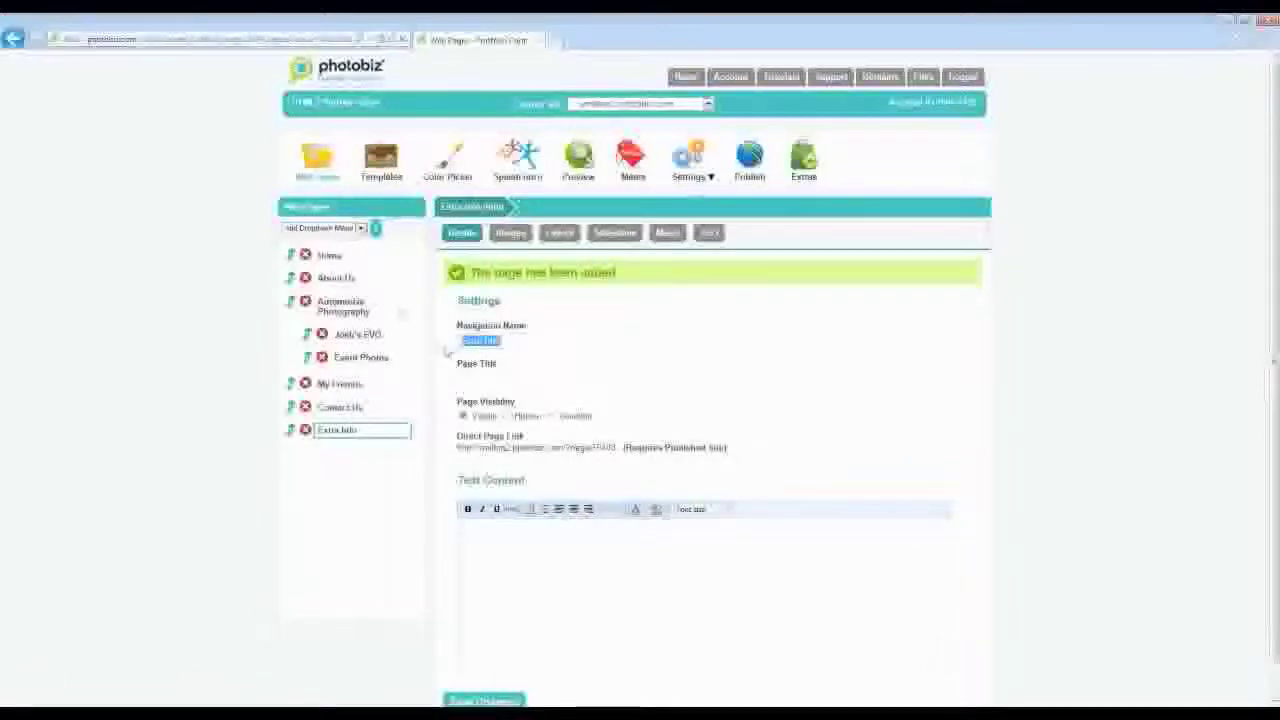
type("Video")
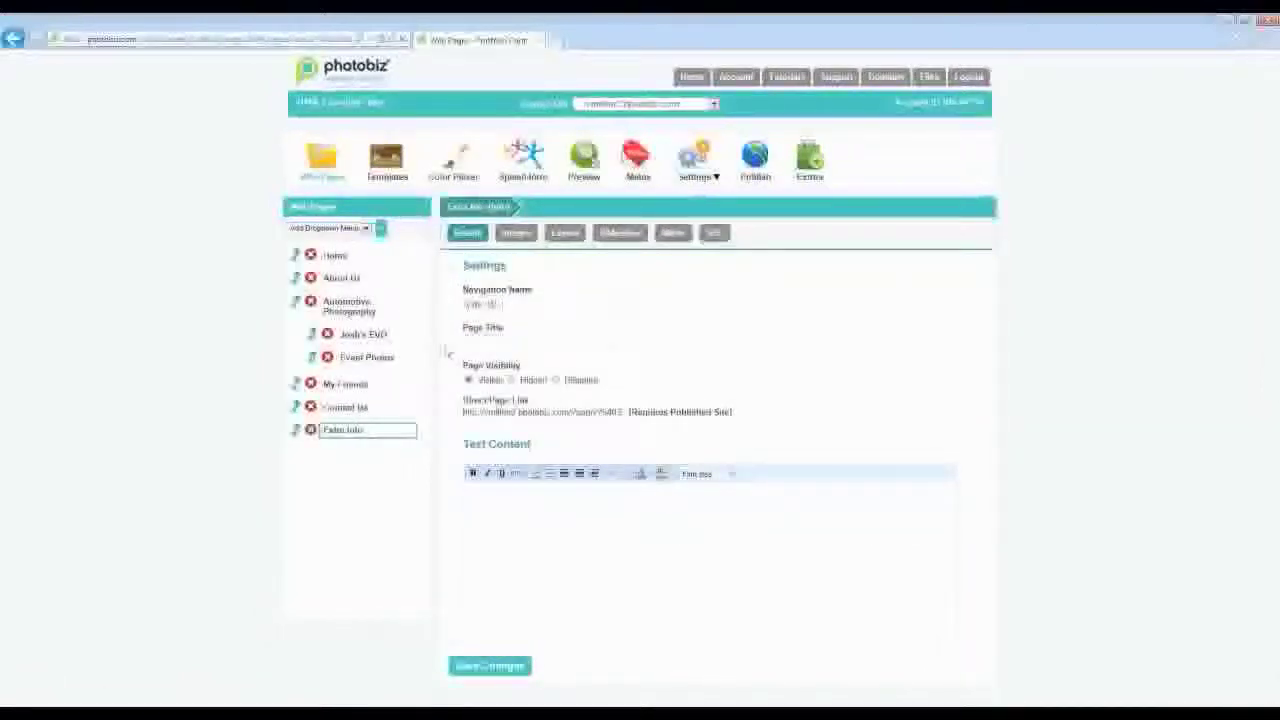
type("Videit works")
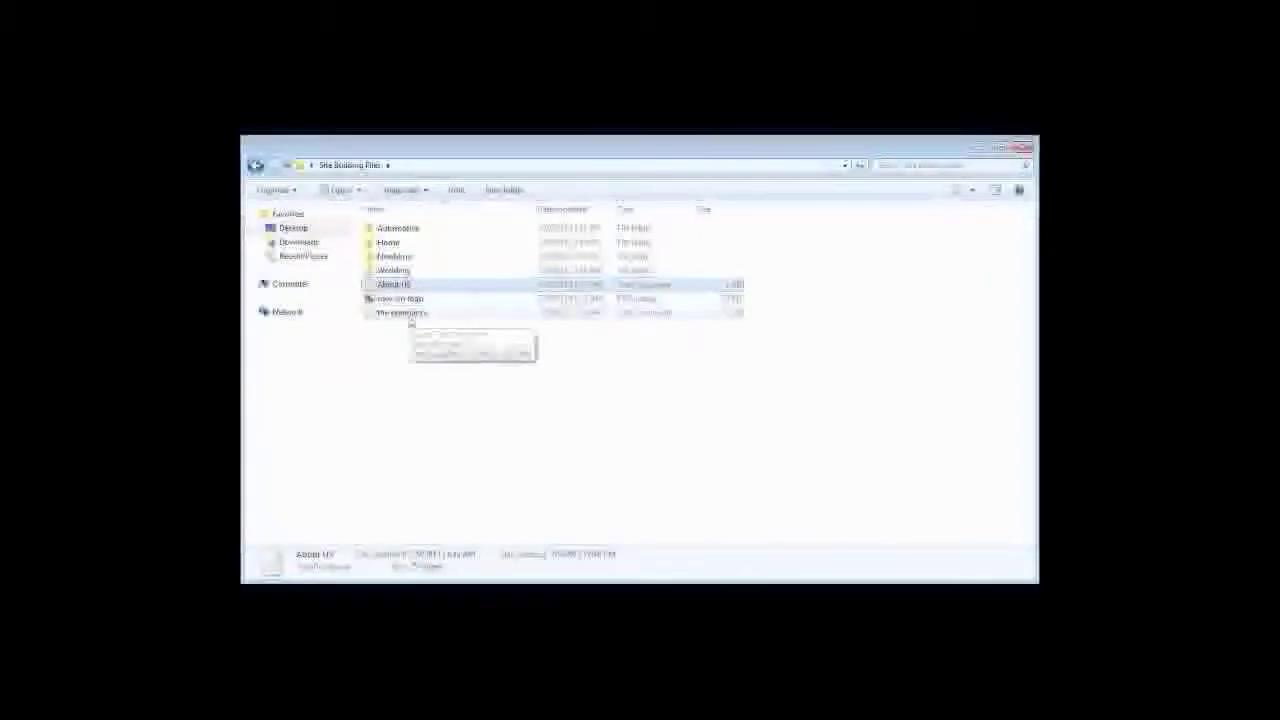
- Open the last text file in Site Building Files in Notepad and select all its text
double_click(410, 314)
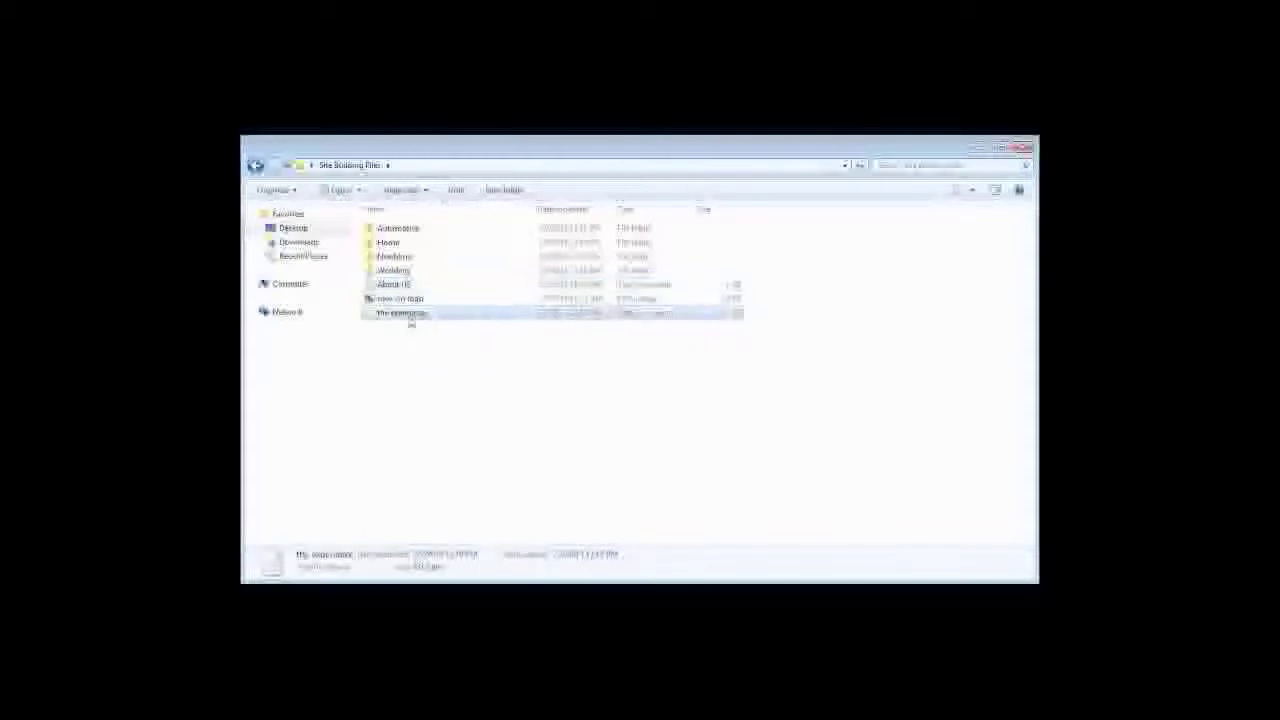
left_click_drag(285, 219, 166, 146)
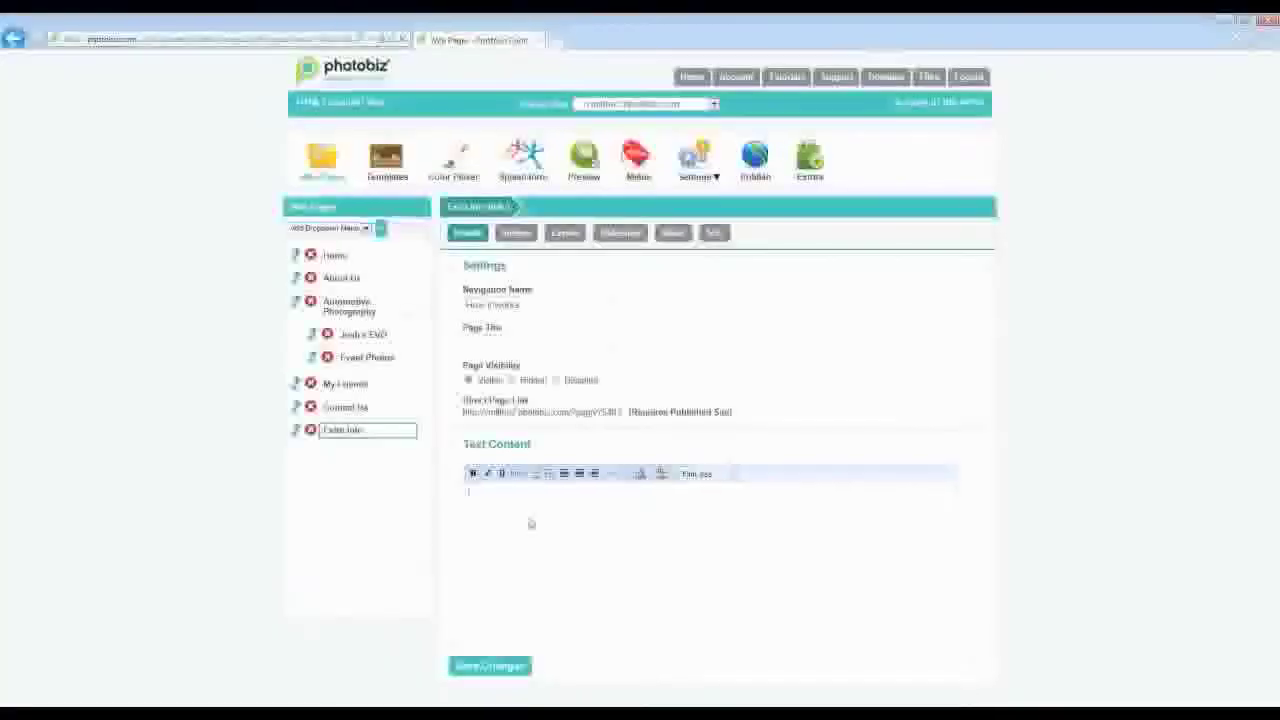
- Paste the copied text into How it works, save it, and move the page below About Us
key("ctrl+v")
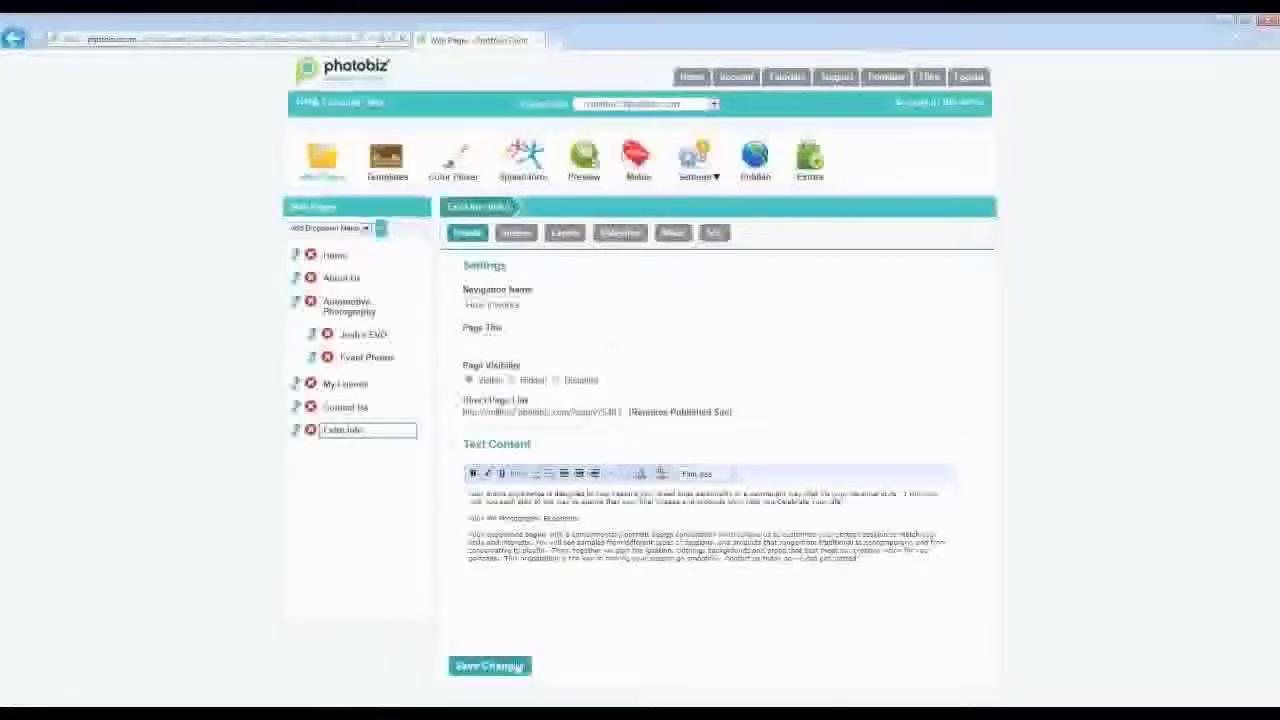
left_click(510, 670)
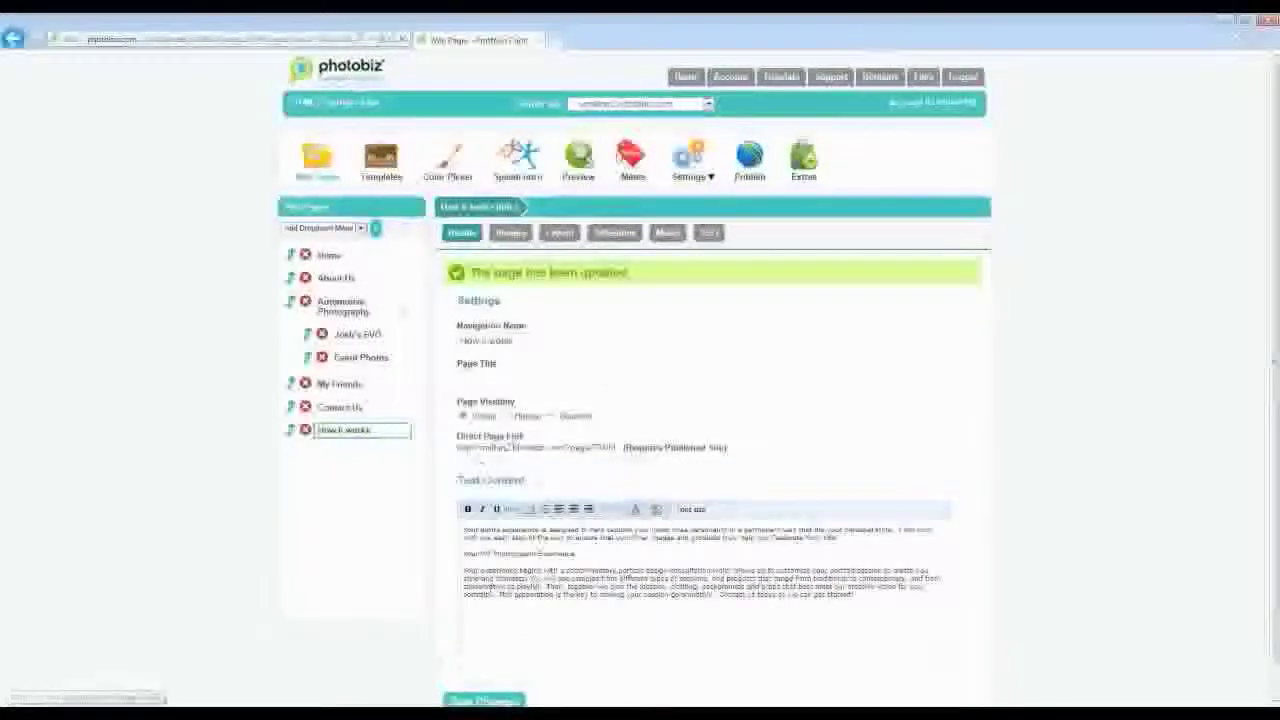
left_click_drag(292, 432, 292, 301)
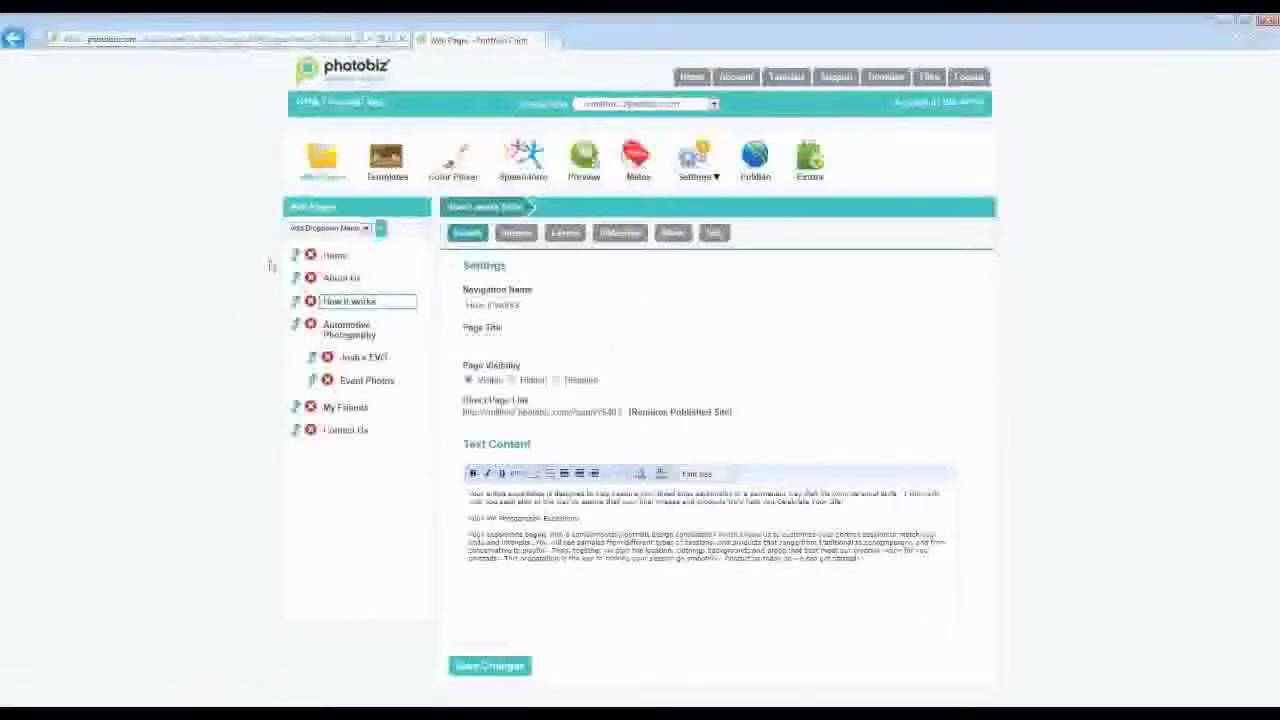
- Add a dropdown menu named Information and move it directly below Home
left_click(364, 229)
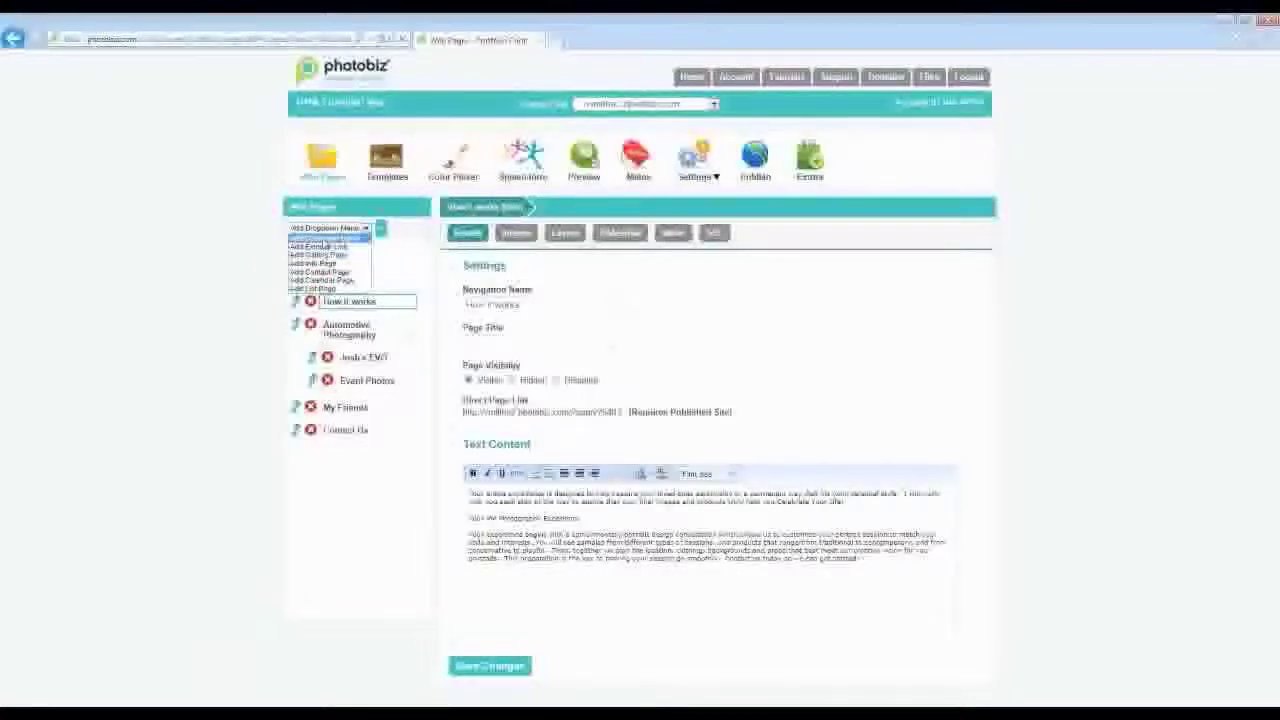
left_click(326, 238)
left_click(381, 230)
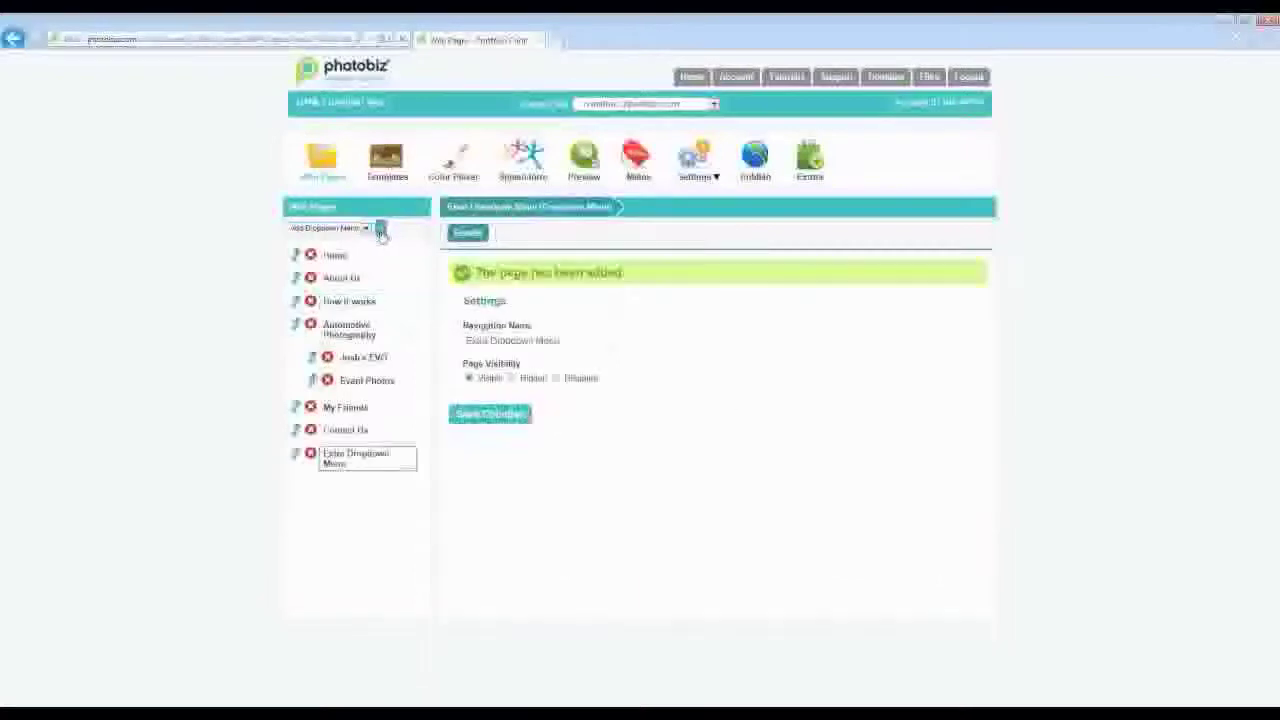
left_click_drag(570, 340, 389, 352)
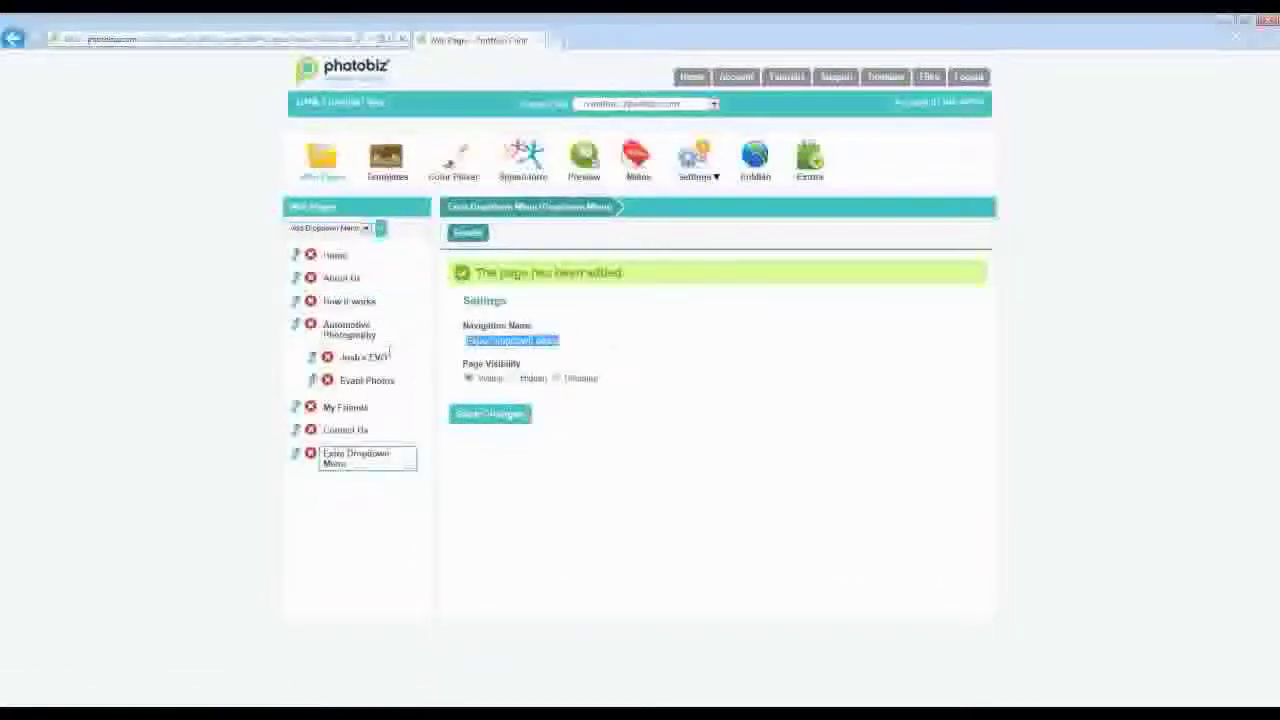
key("BackSpace")
type("Information")
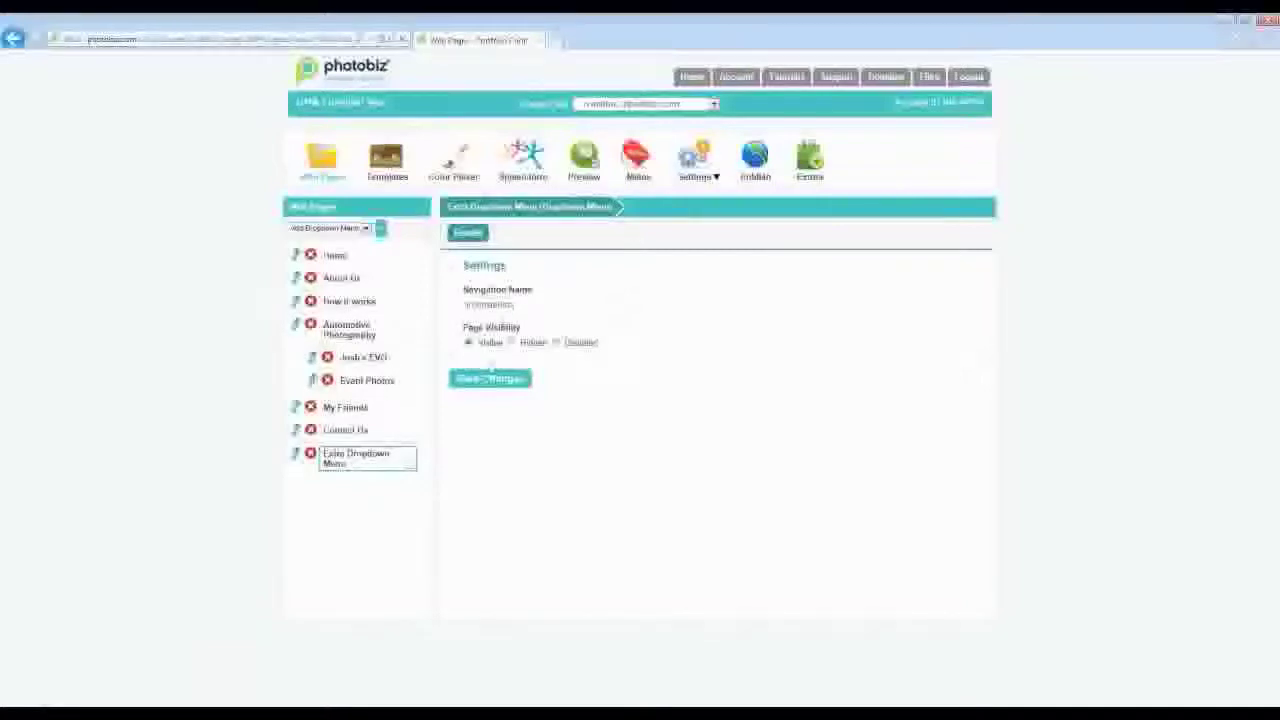
left_click(490, 379)
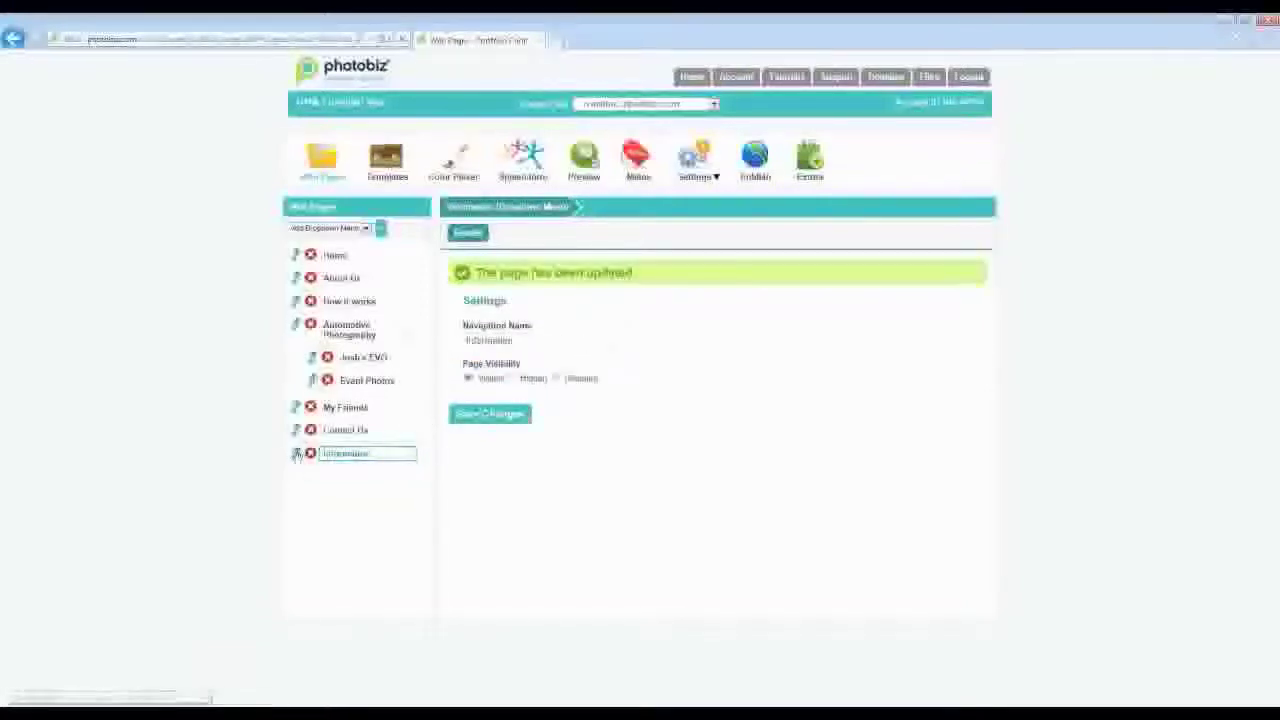
left_click_drag(297, 455, 300, 278)
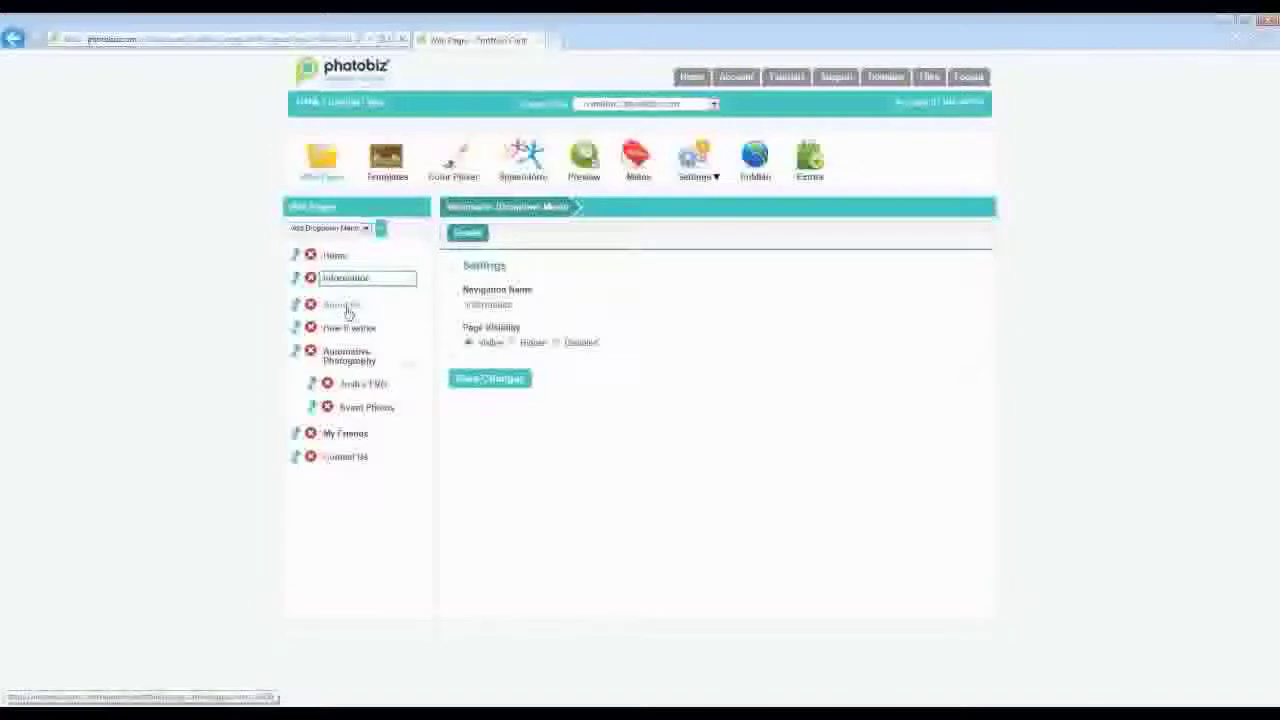
- Drag About Us and How it works beneath Information so they indent as its sub-pages
left_click_drag(342, 285, 324, 306)
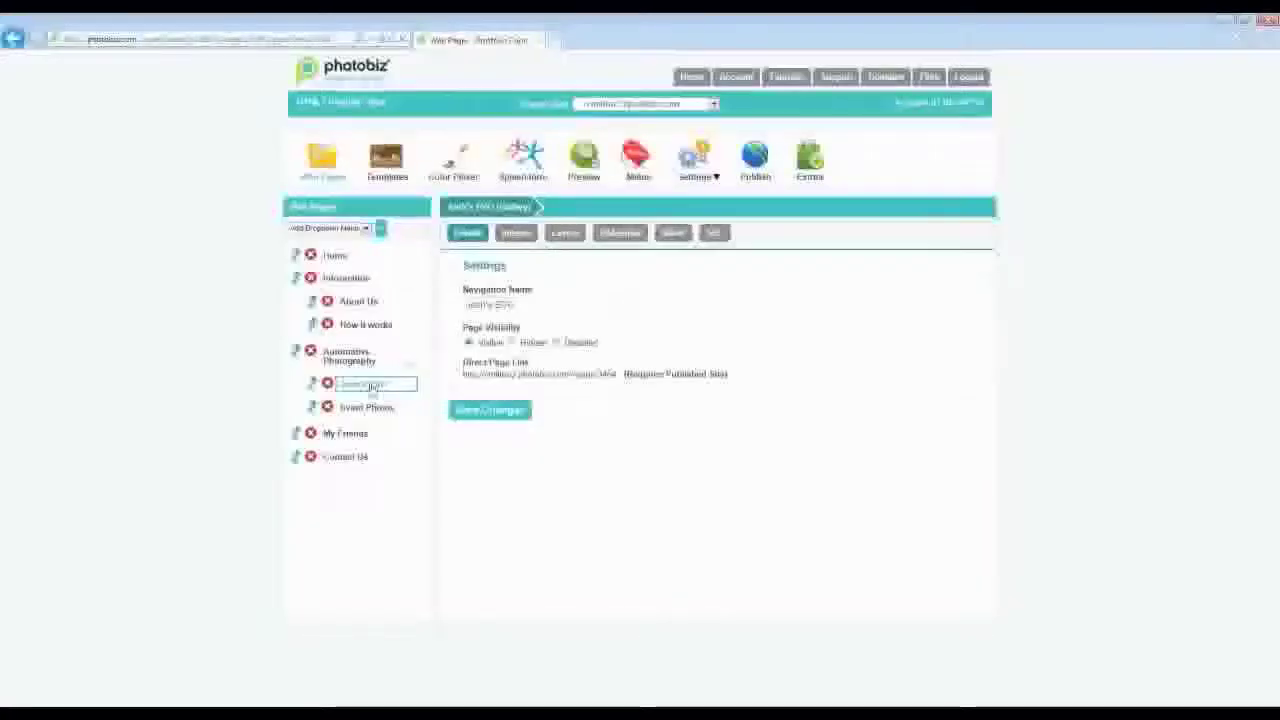
- Review the car gallery's images, then delete it and the Event Photos page, confirming each with Yes
left_click(527, 235)
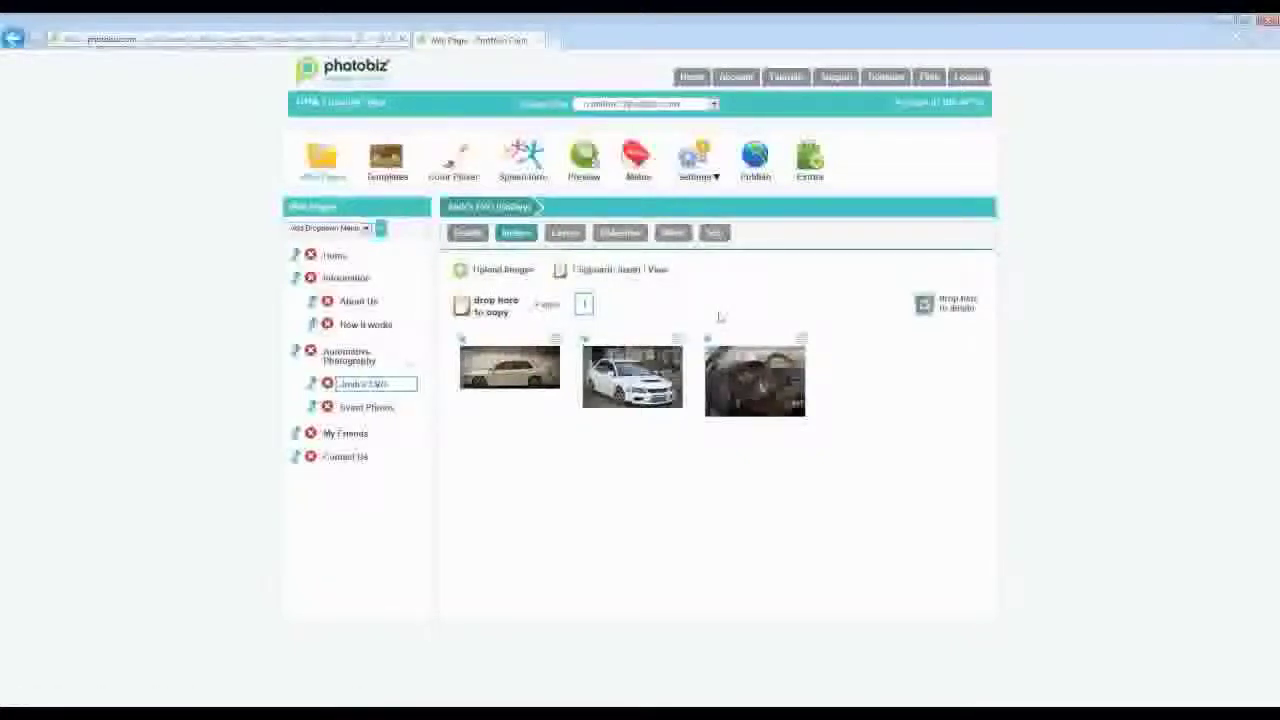
left_click(327, 385)
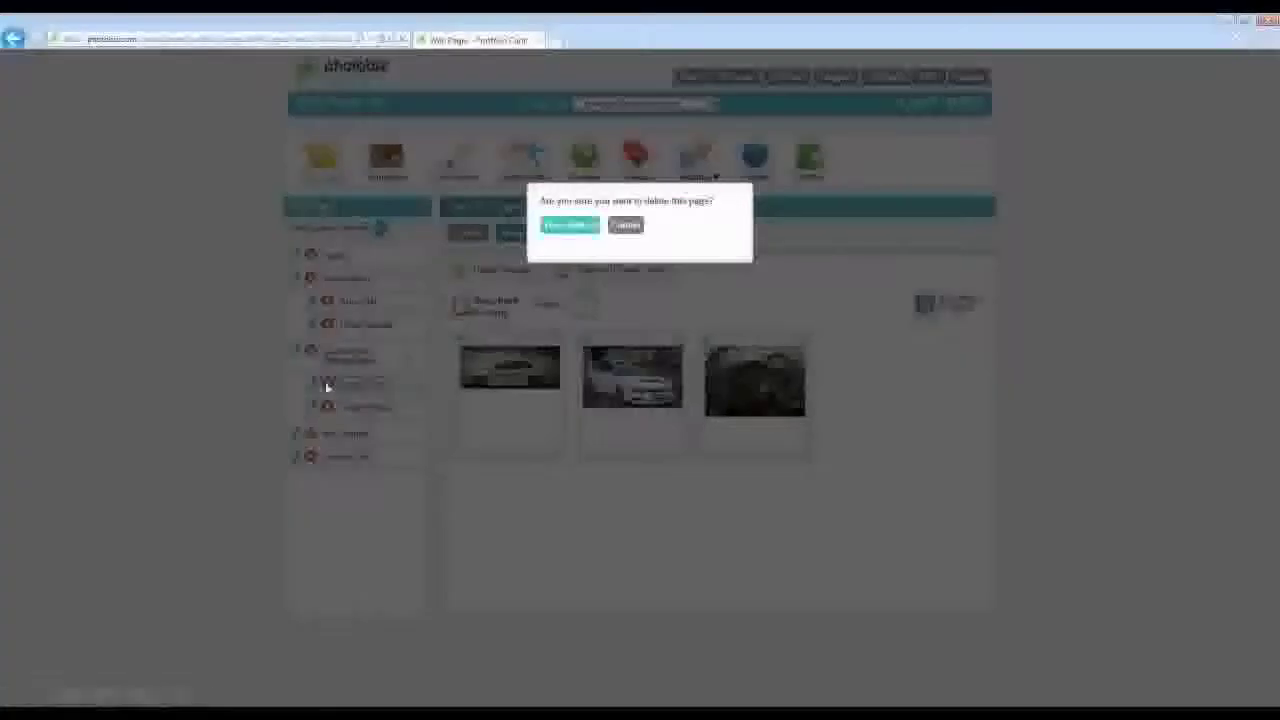
left_click(565, 228)
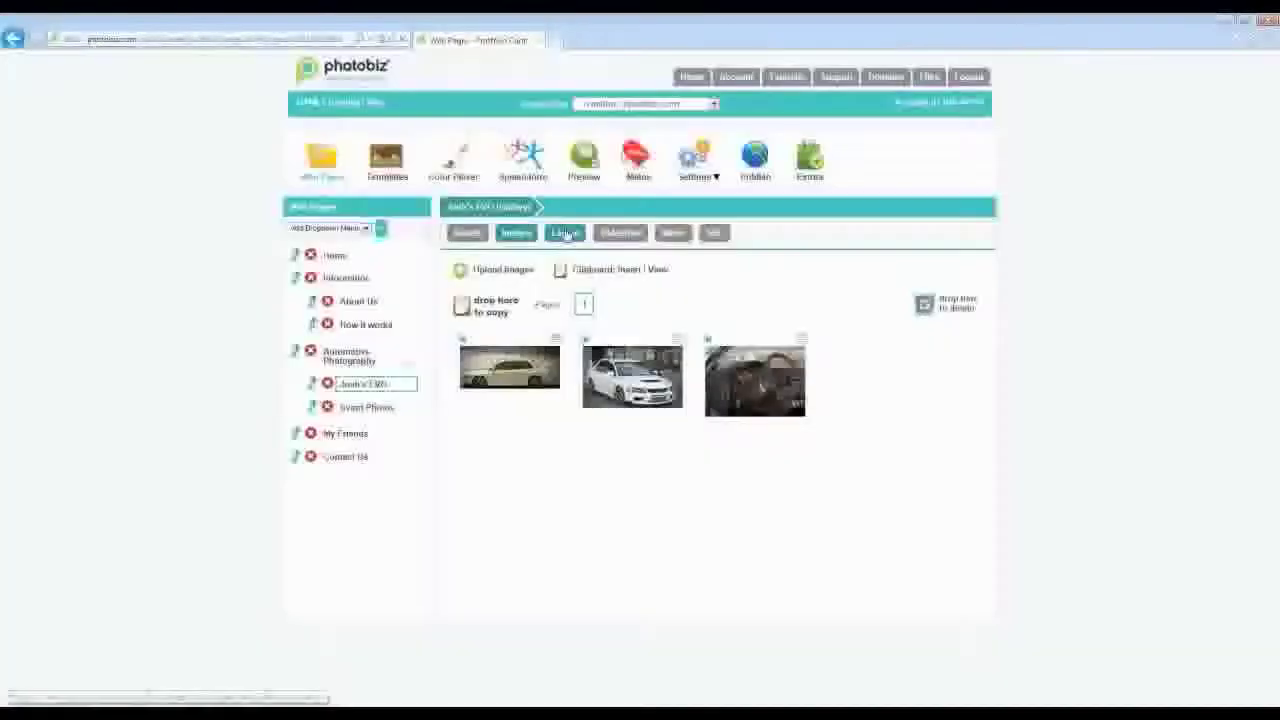
left_click(380, 386)
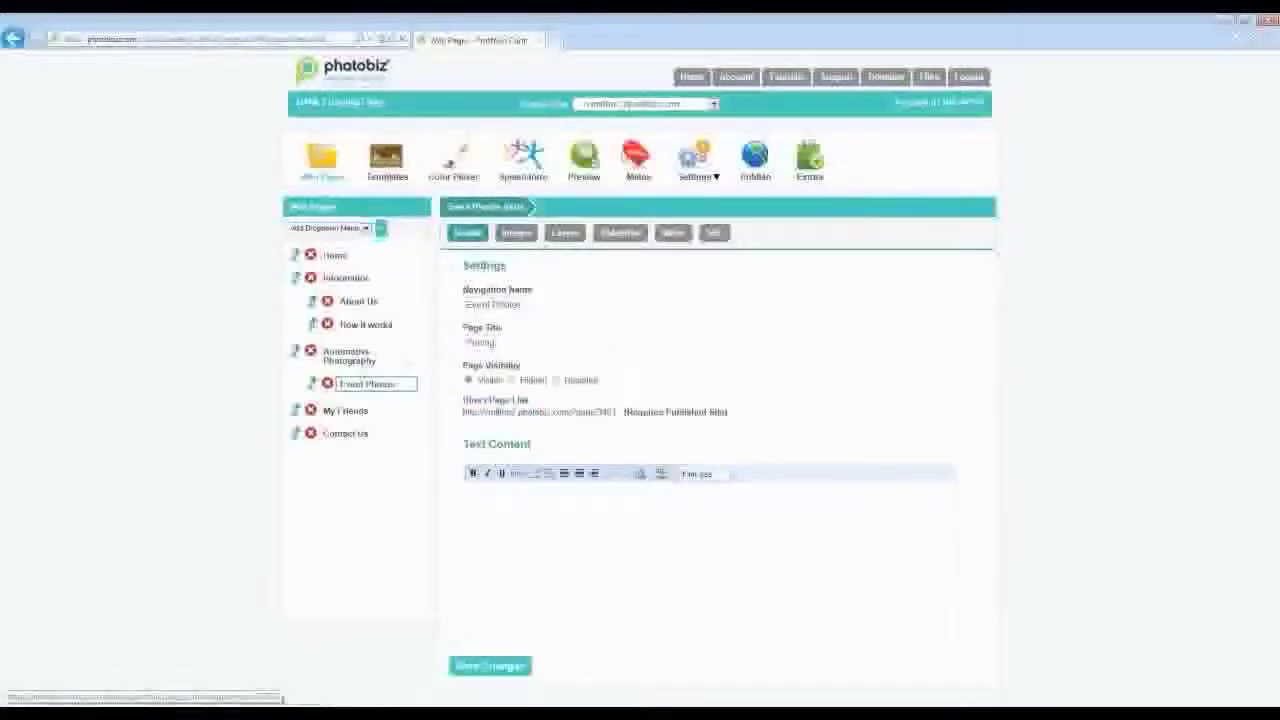
left_click(327, 386)
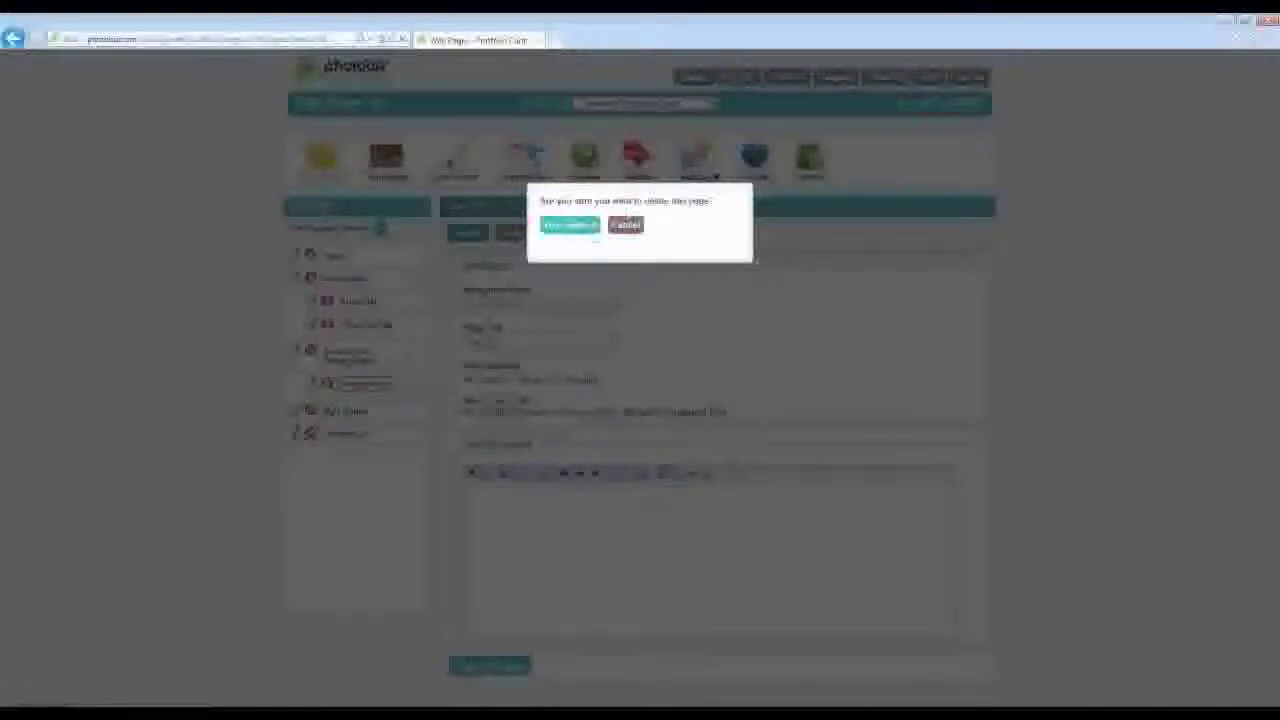
left_click(571, 221)
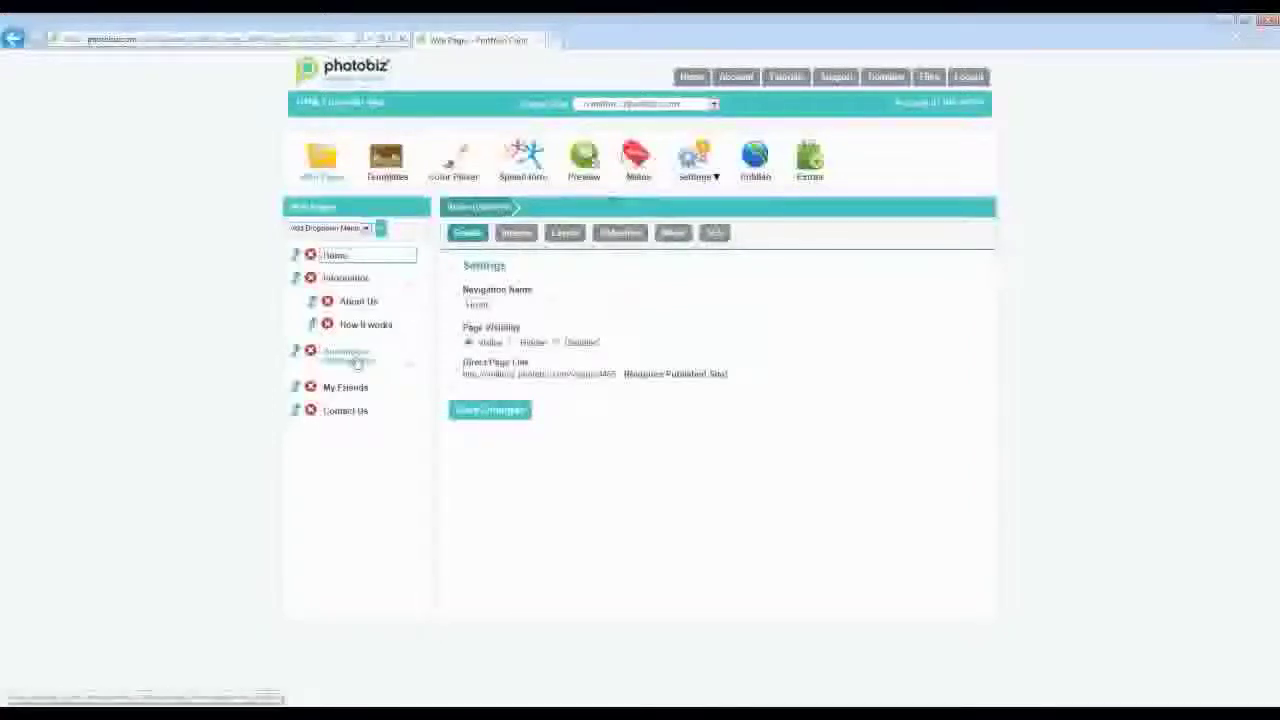
- Replace the Automotive Photography menu's Navigation Name with Photography and save the change
left_click(352, 356)
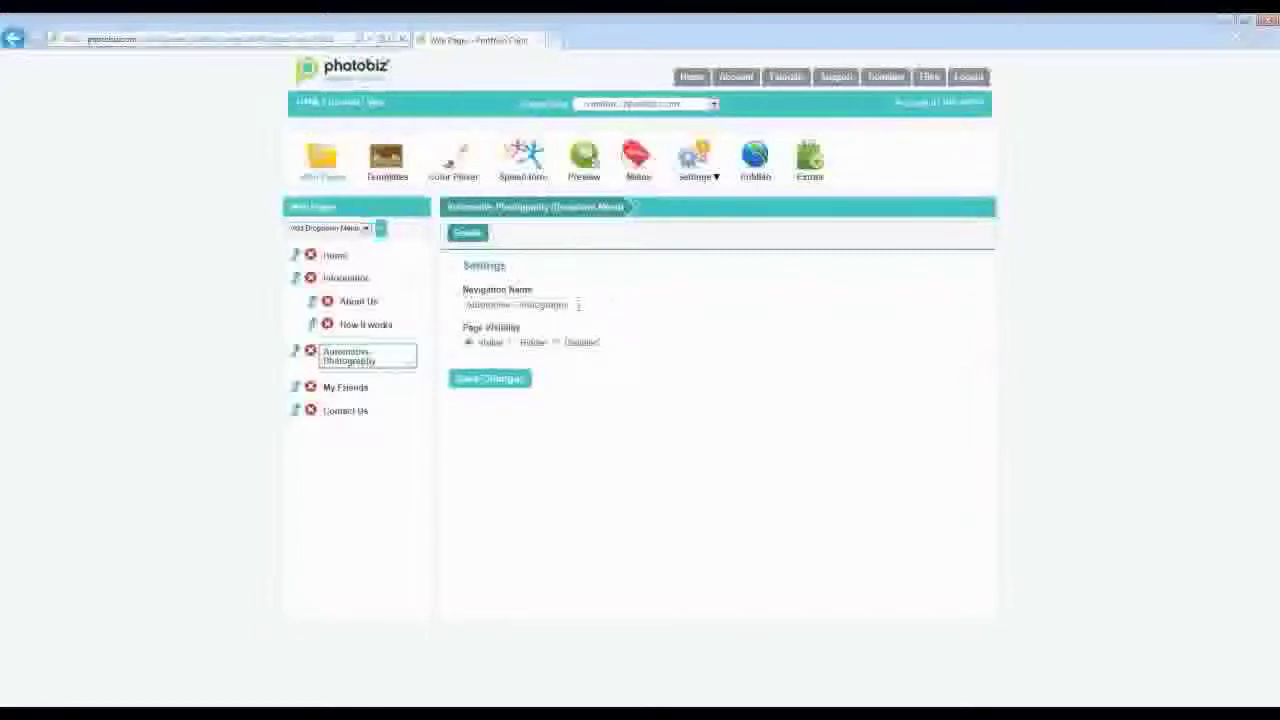
left_click_drag(578, 305, 450, 316)
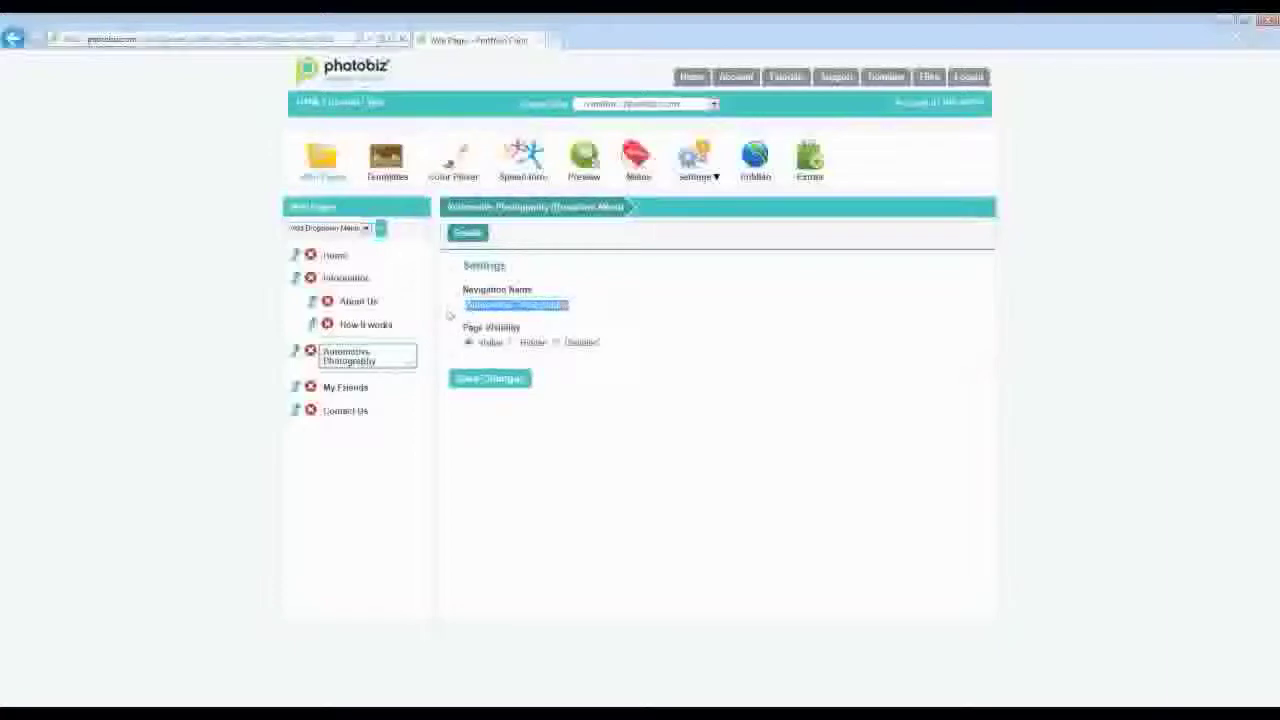
type("Automotive Photography")
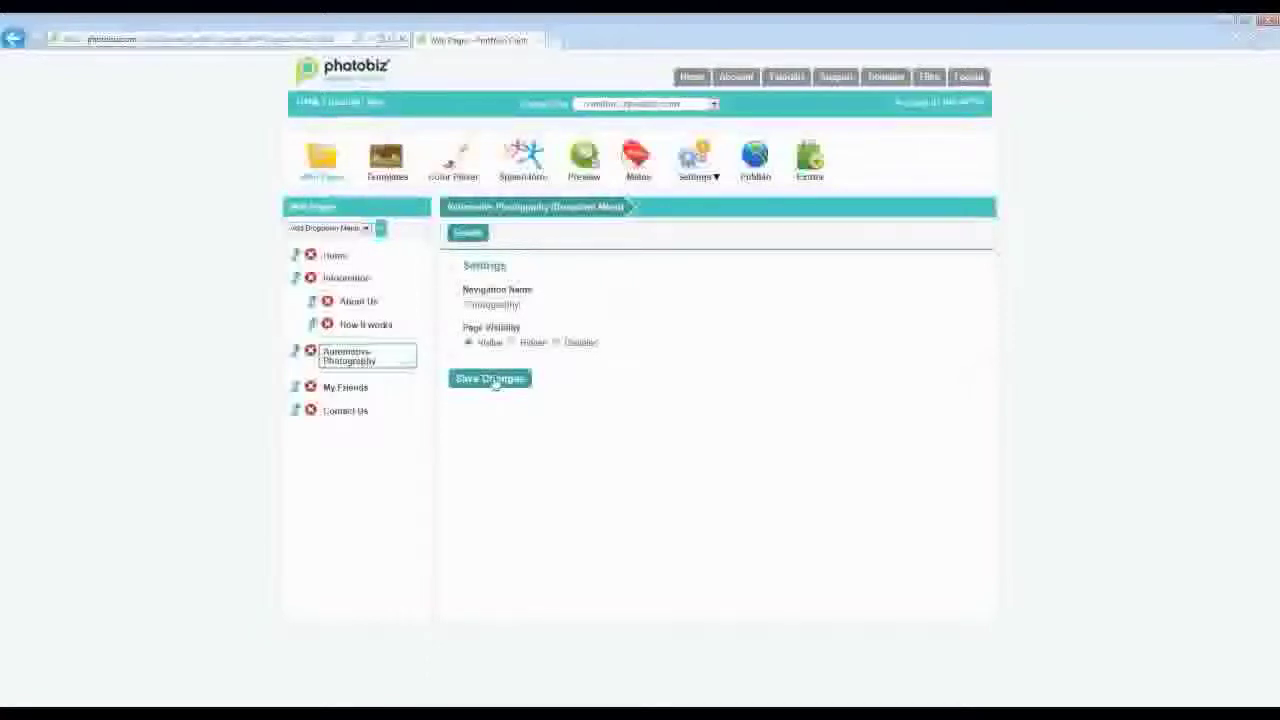
left_click(491, 380)
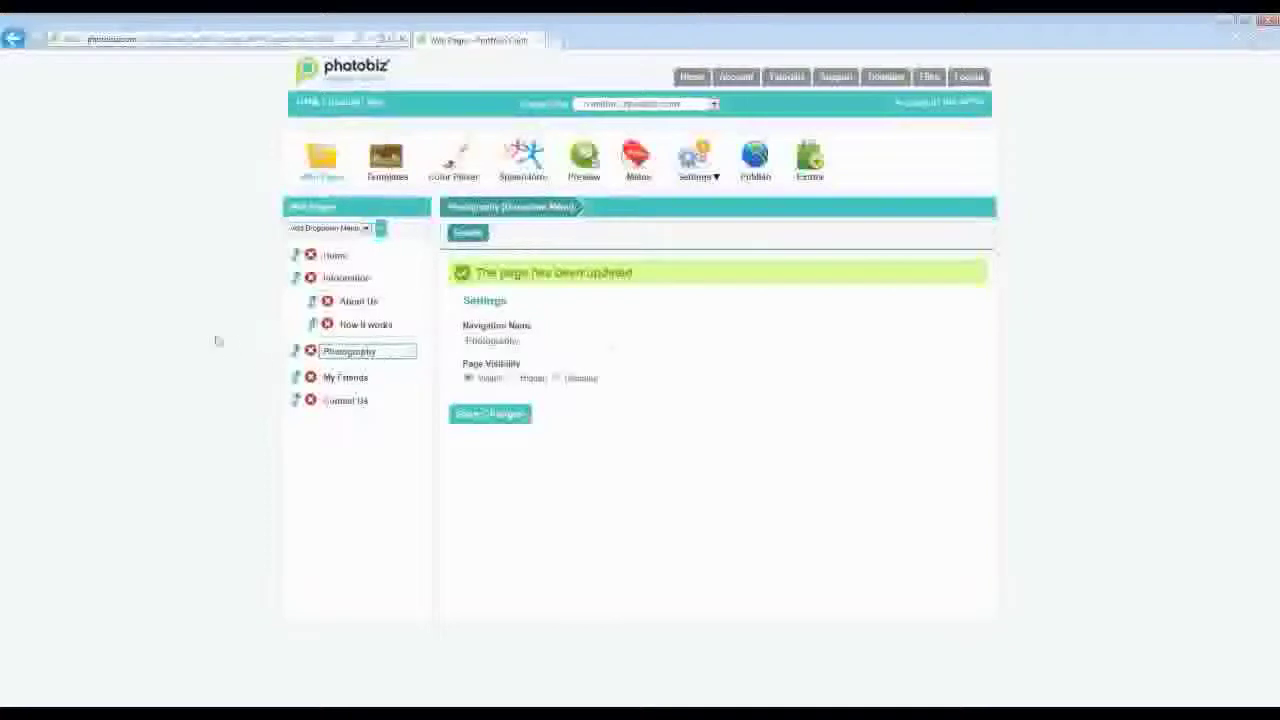
- Add three Extra Gallery pages and nest them under Photography, above My Friends and Contact Us
left_click(366, 229)
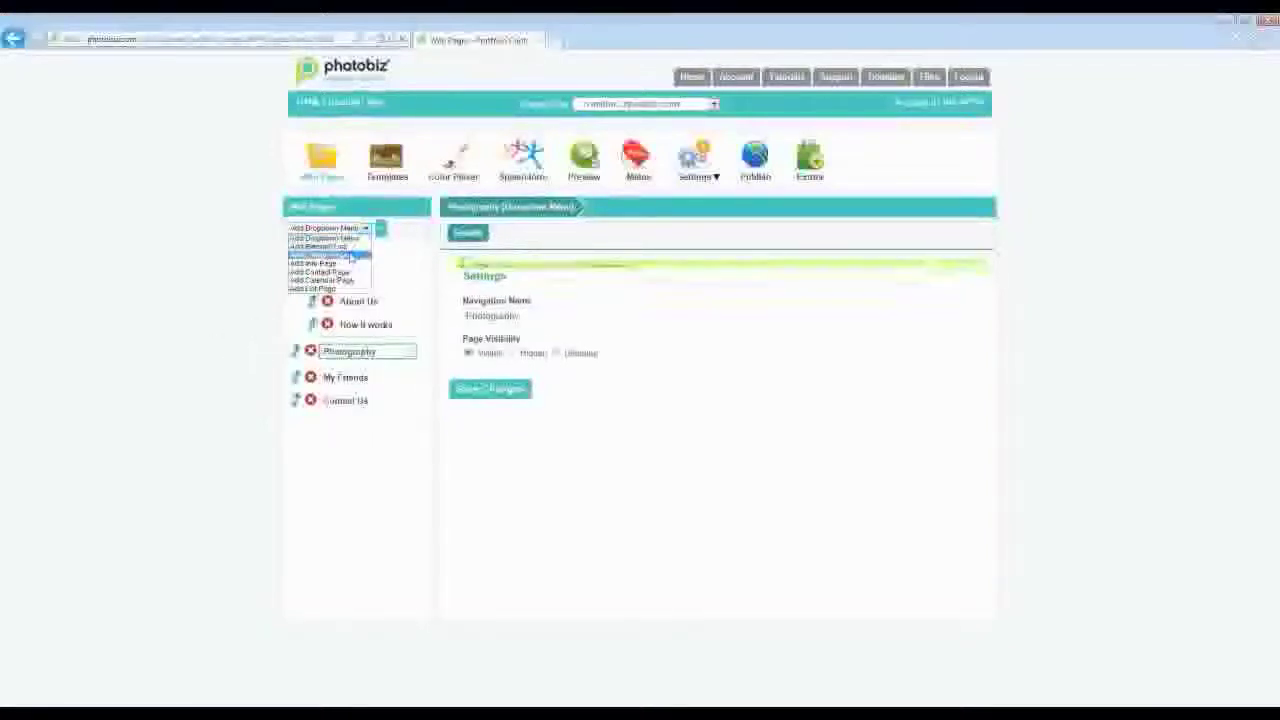
left_click(349, 255)
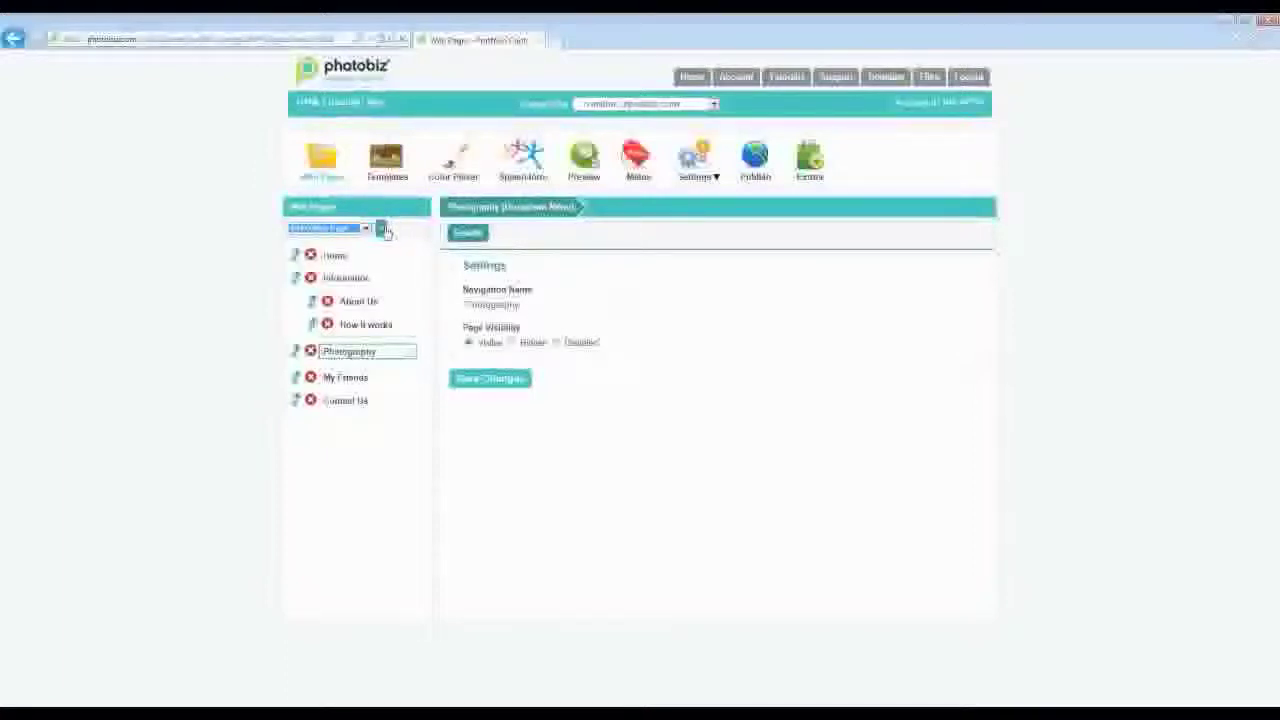
left_click(381, 229)
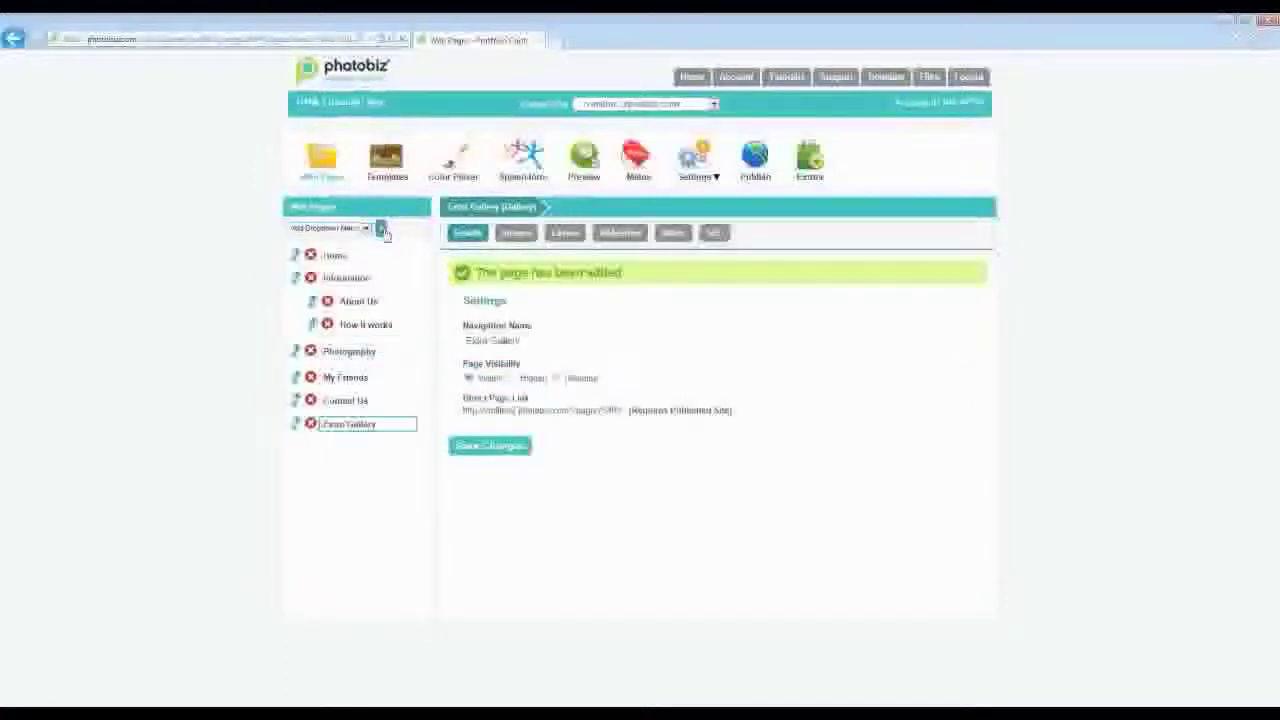
left_click(366, 228)
left_click(330, 245)
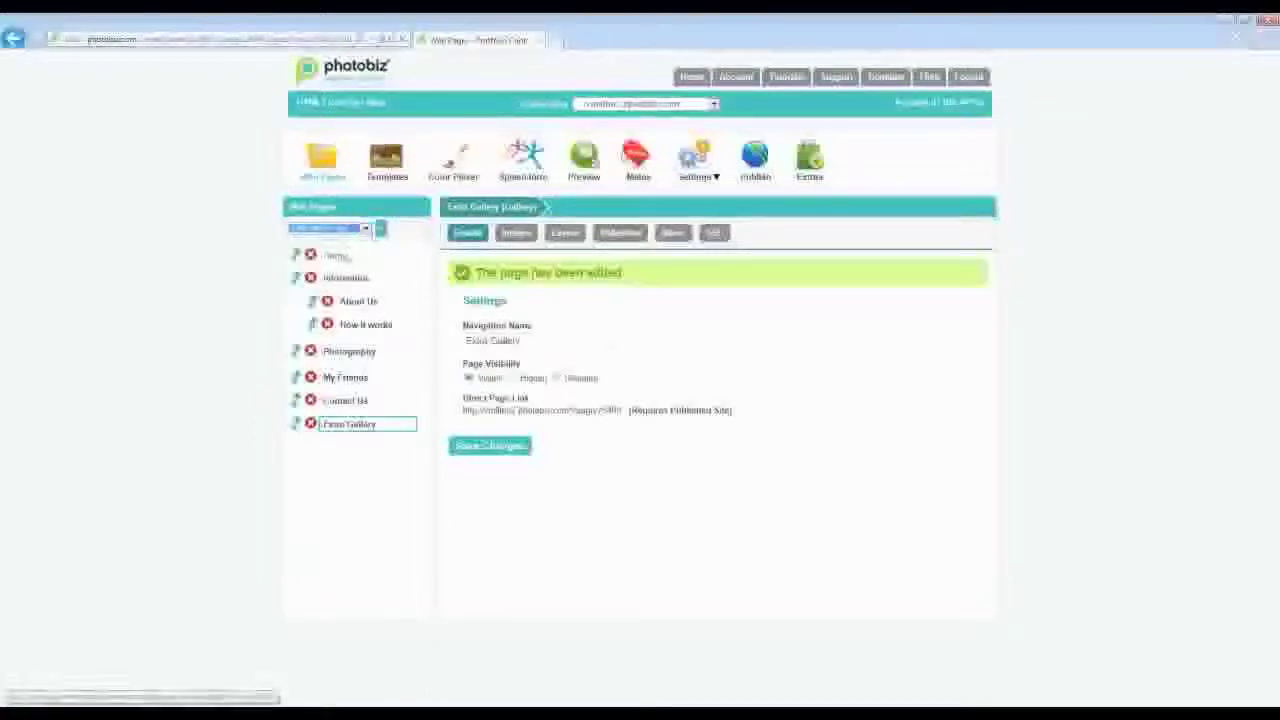
left_click(381, 229)
left_click(366, 228)
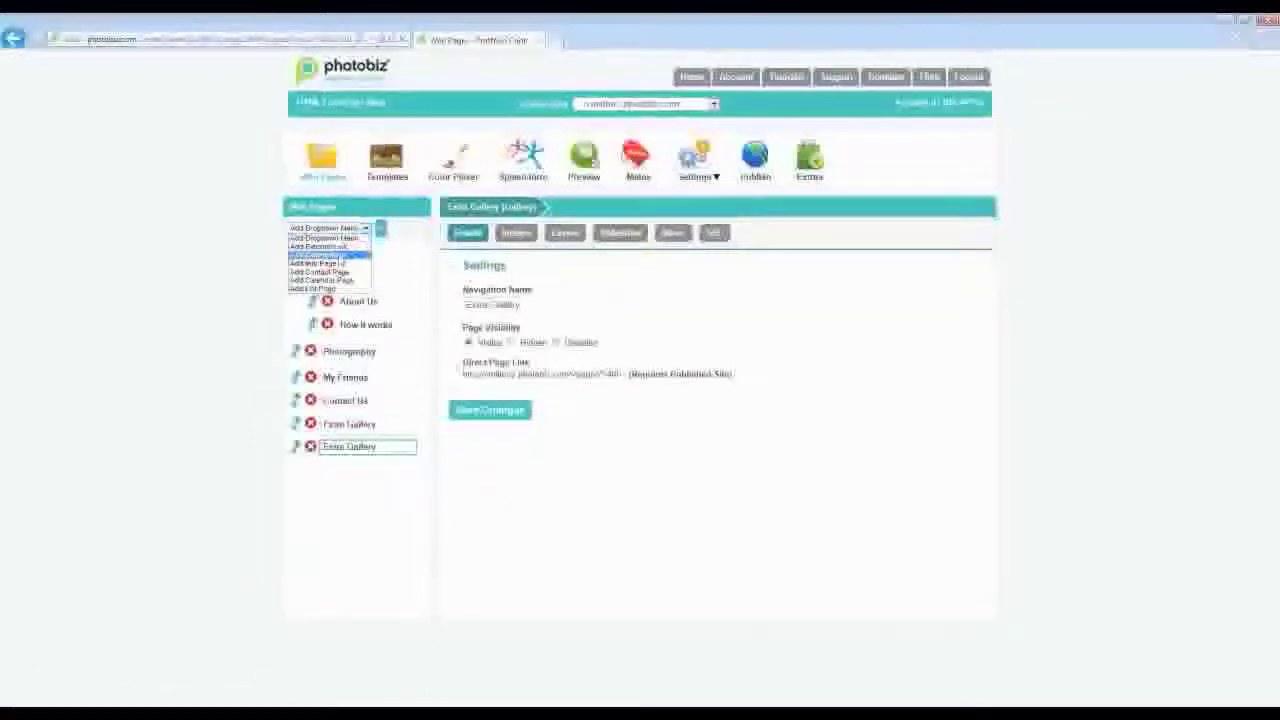
left_click(377, 242)
left_click(381, 229)
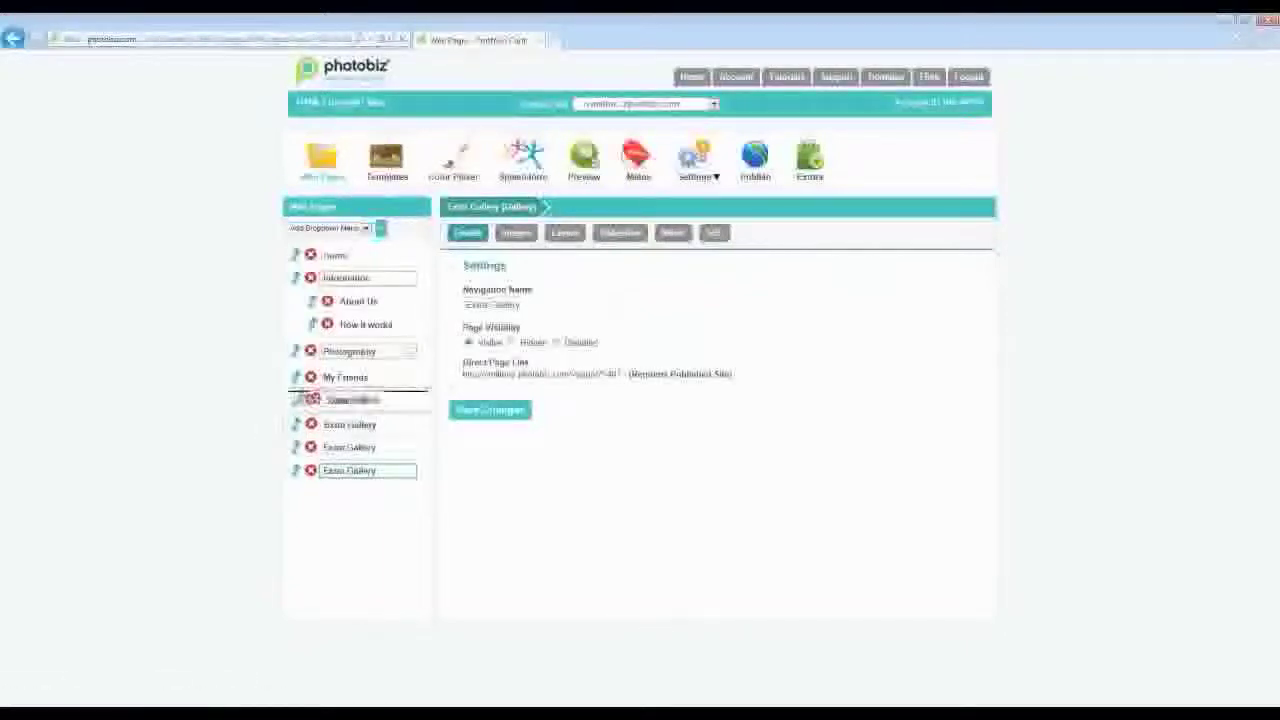
left_click_drag(341, 357, 363, 380)
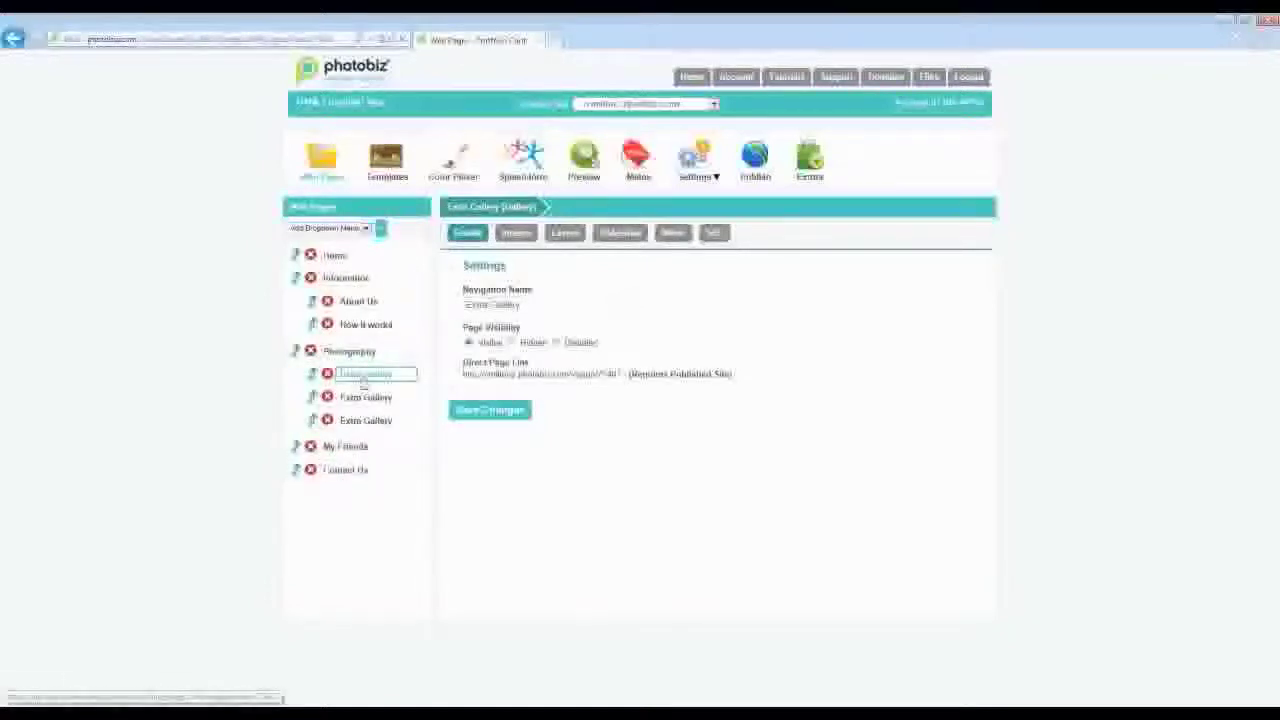
- Rename the first Extra Gallery under Photography to Automotive and save it
left_click_drag(521, 304, 462, 318)
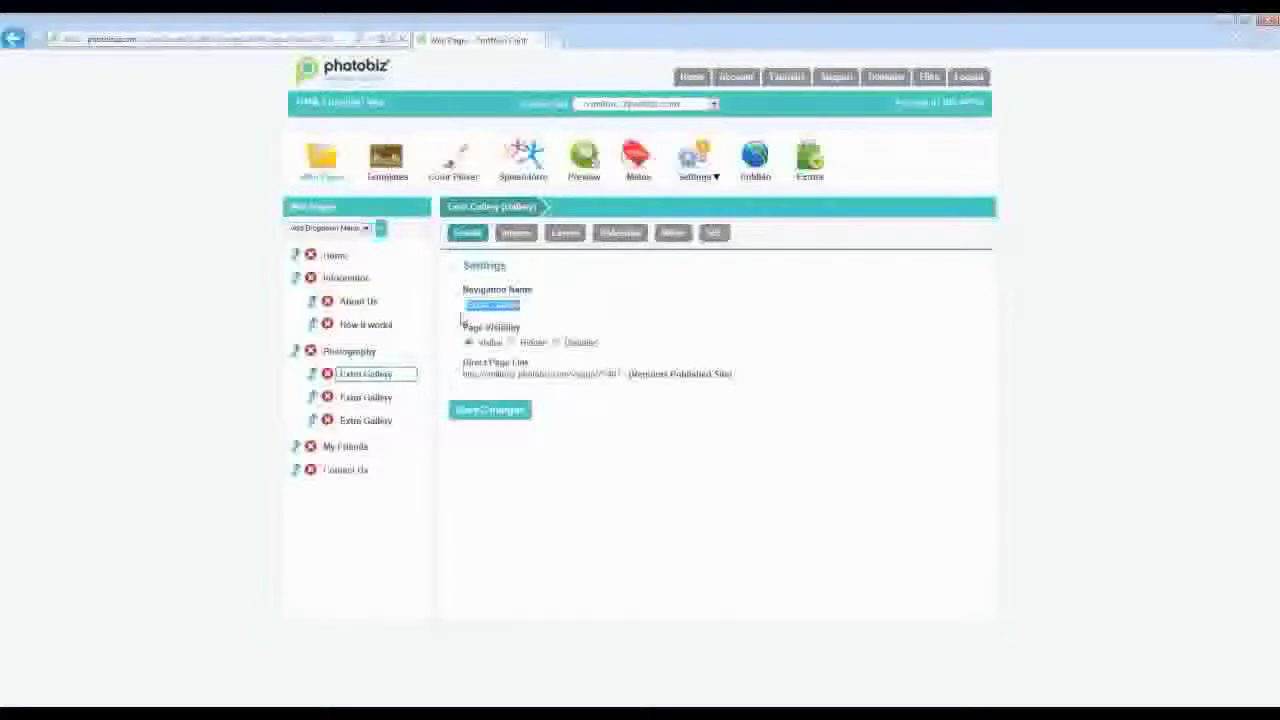
type("Autumn")
type("tive")
left_click(490, 410)
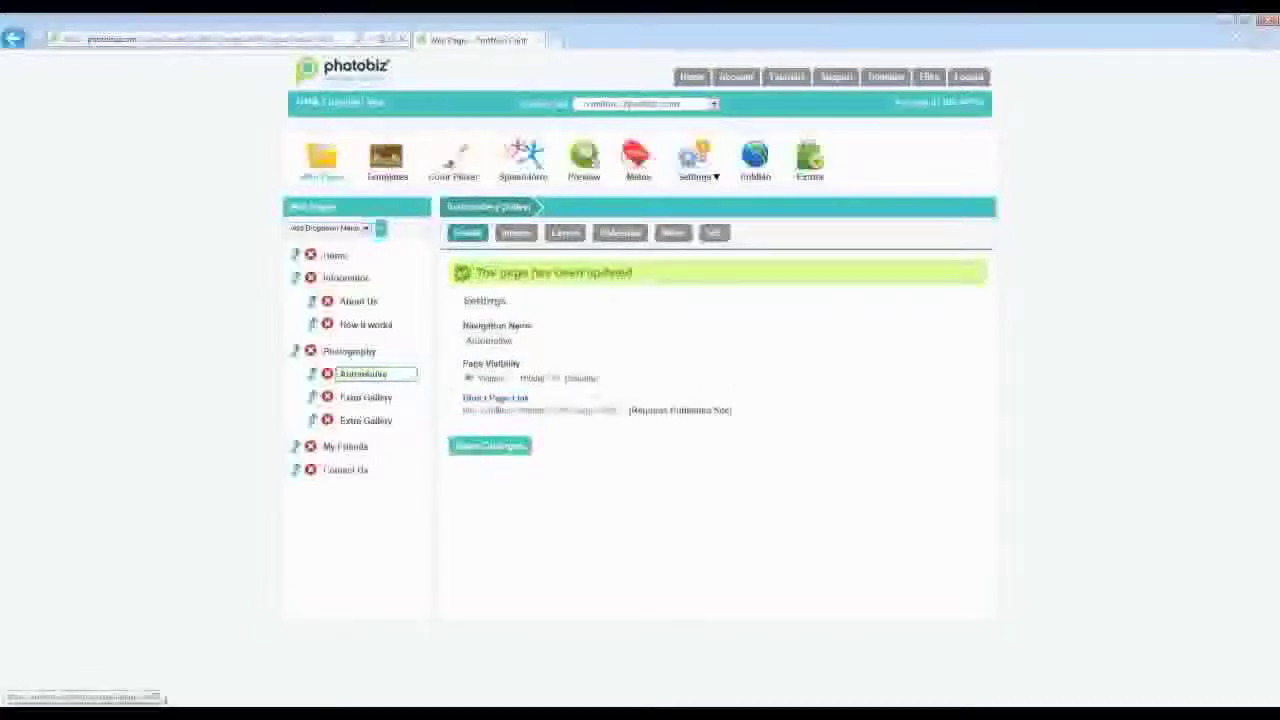
- Add all five car photos from the Automotive image folder to the gallery
left_click(515, 232)
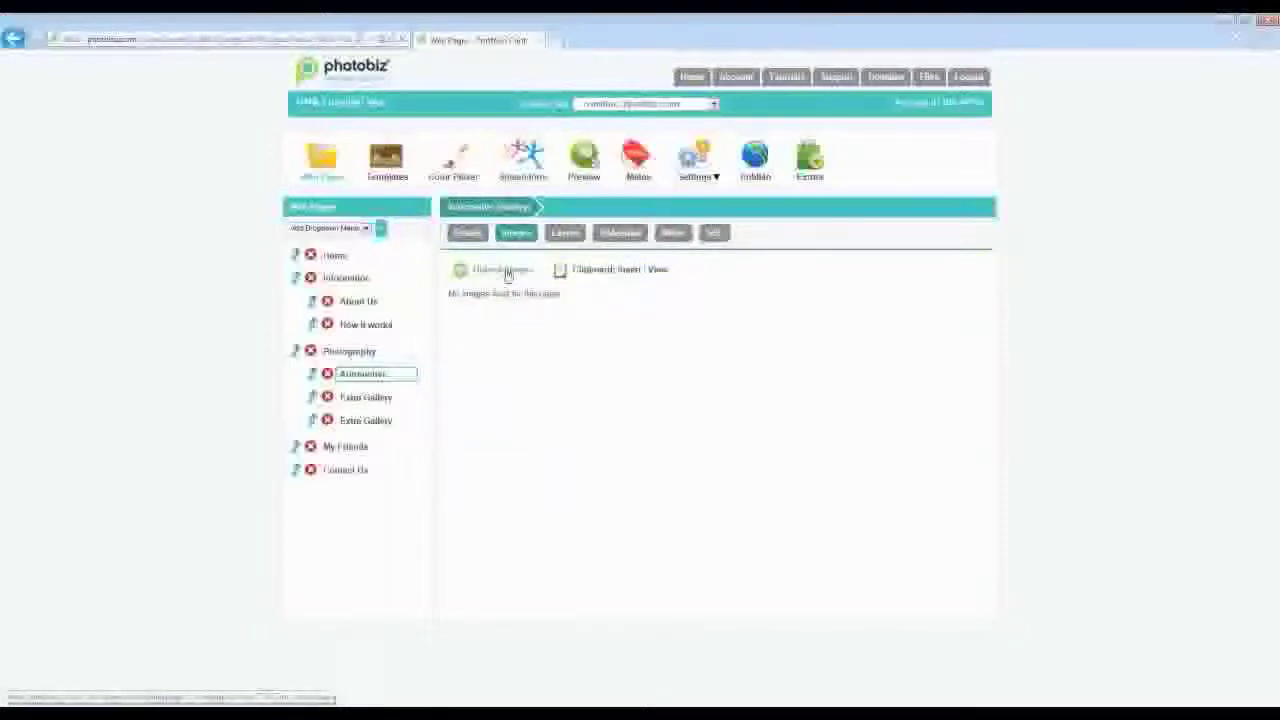
left_click(507, 272)
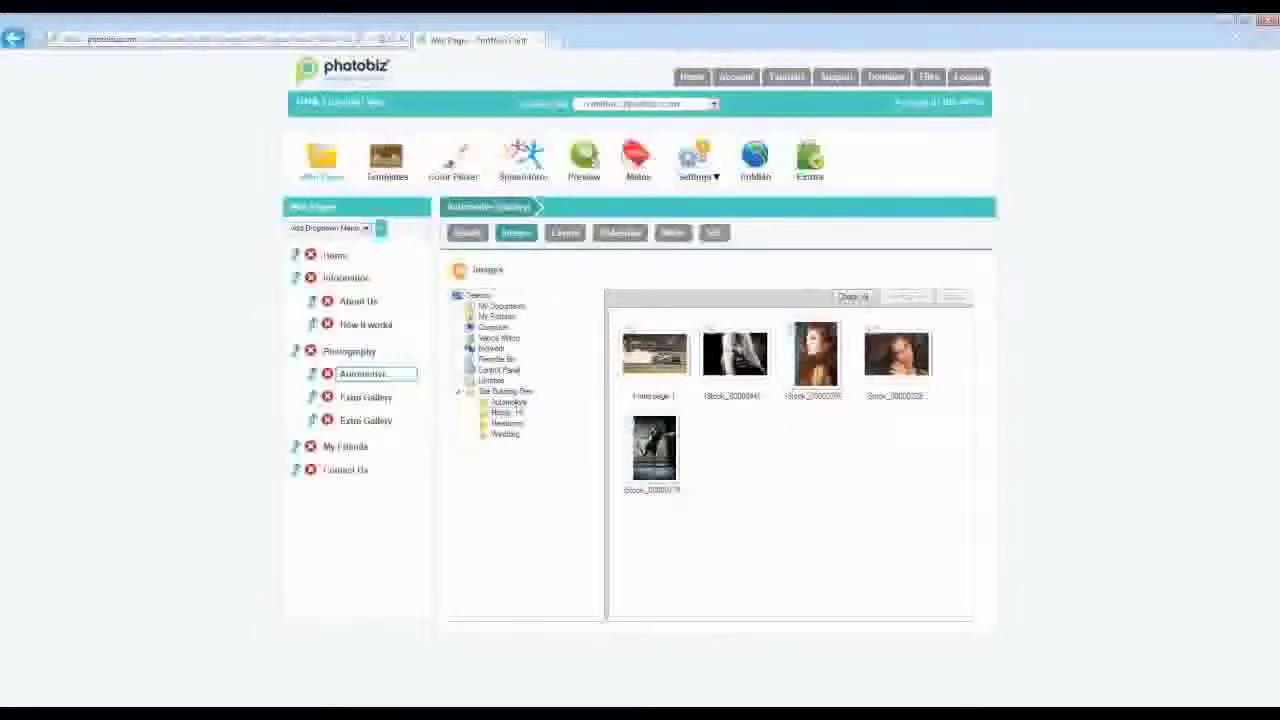
left_click(509, 402)
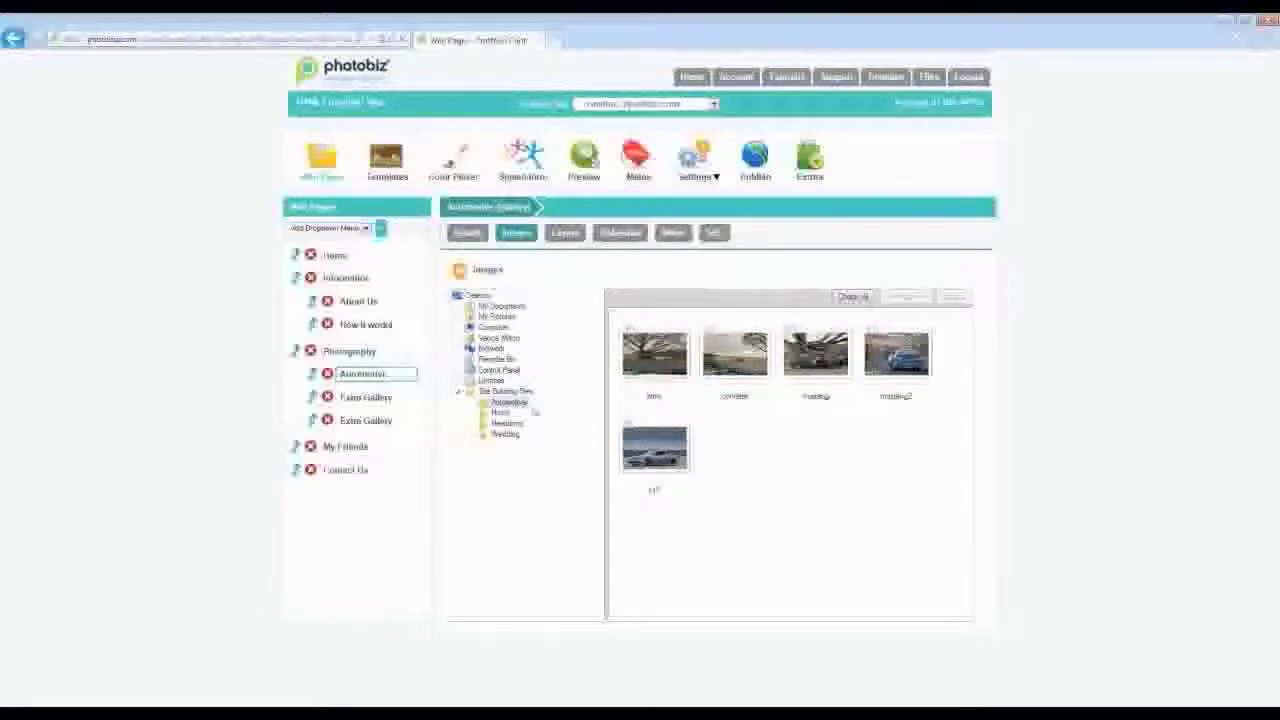
left_click(852, 297)
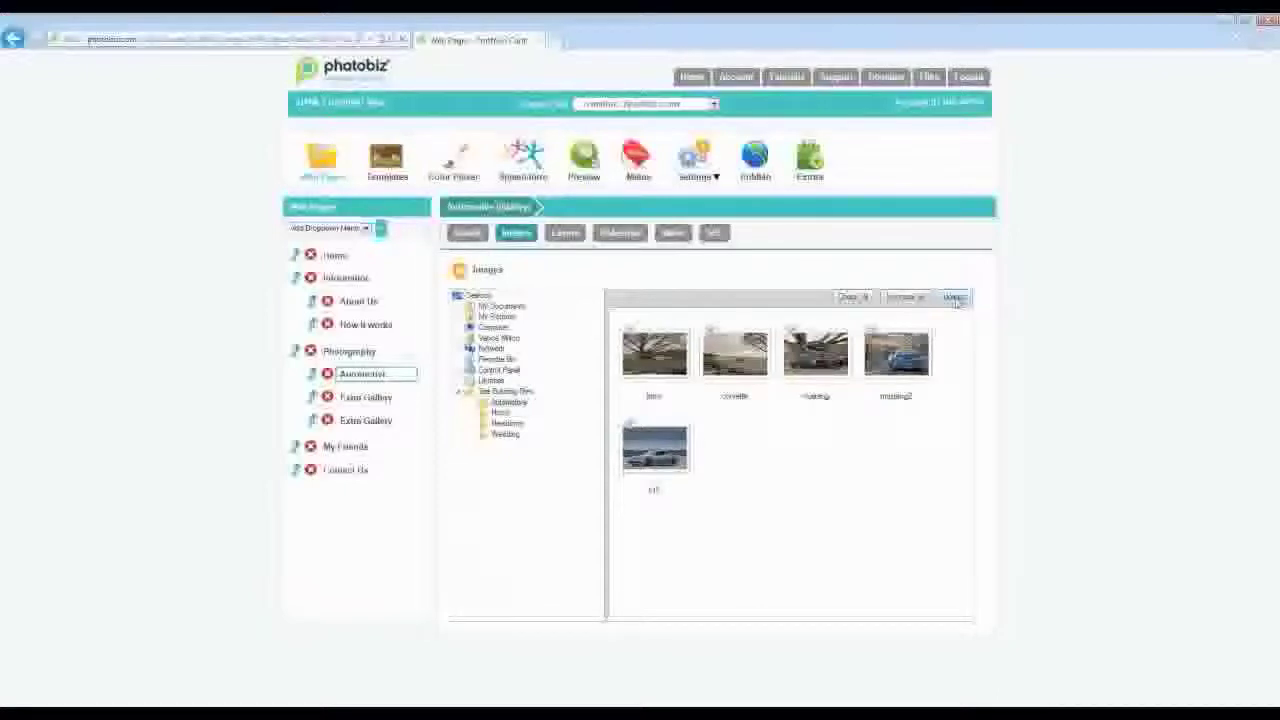
left_click(955, 298)
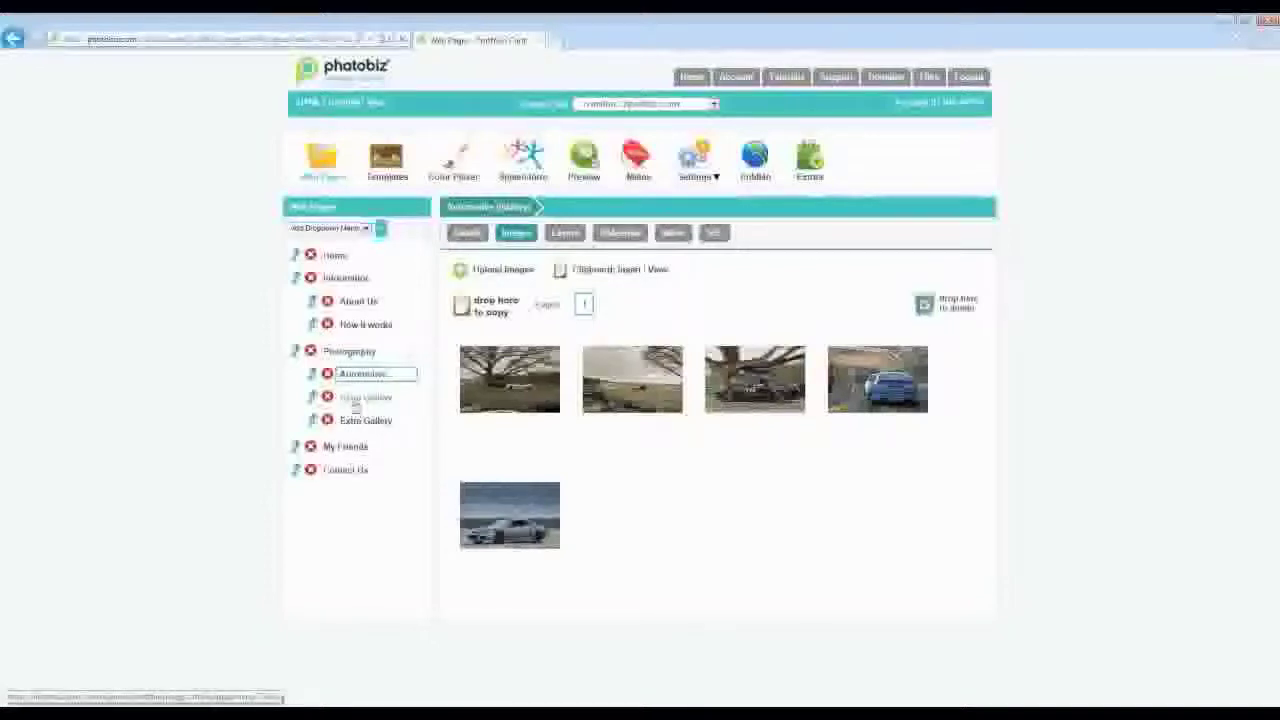
- Rename the first remaining Extra Gallery page to Weddings and save it
left_click(358, 399)
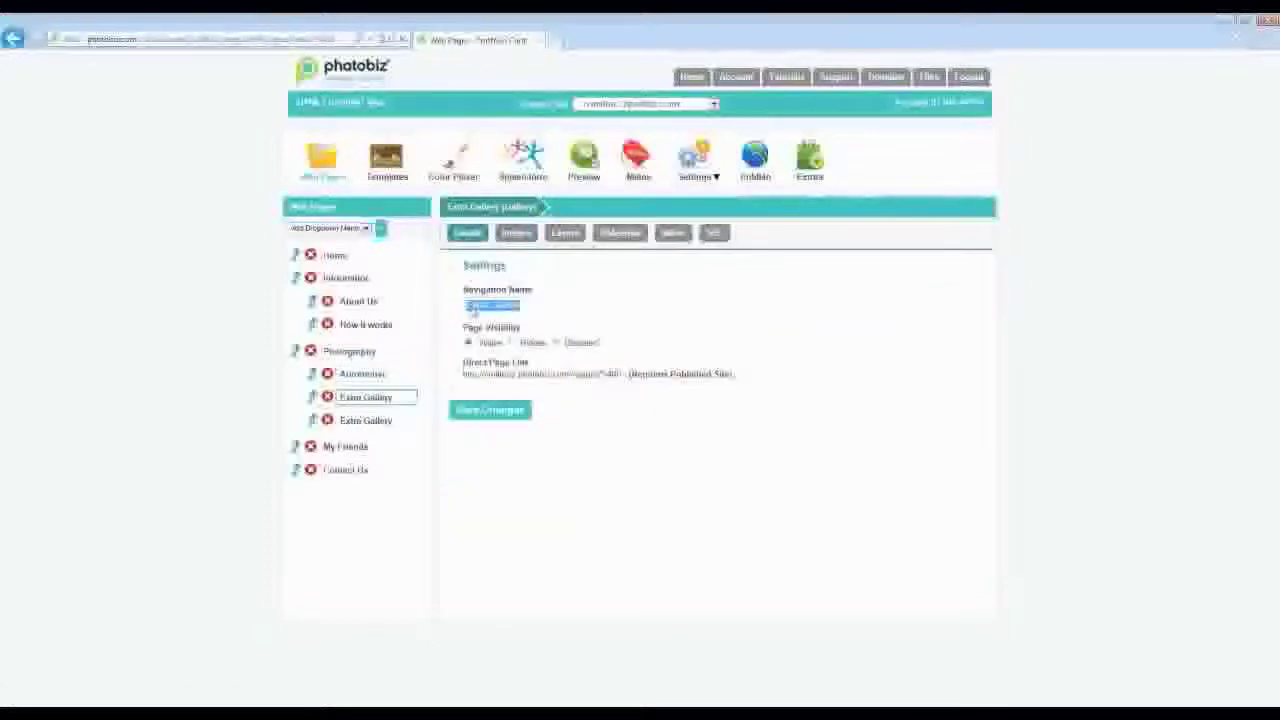
type("Portfolio")
left_click(490, 410)
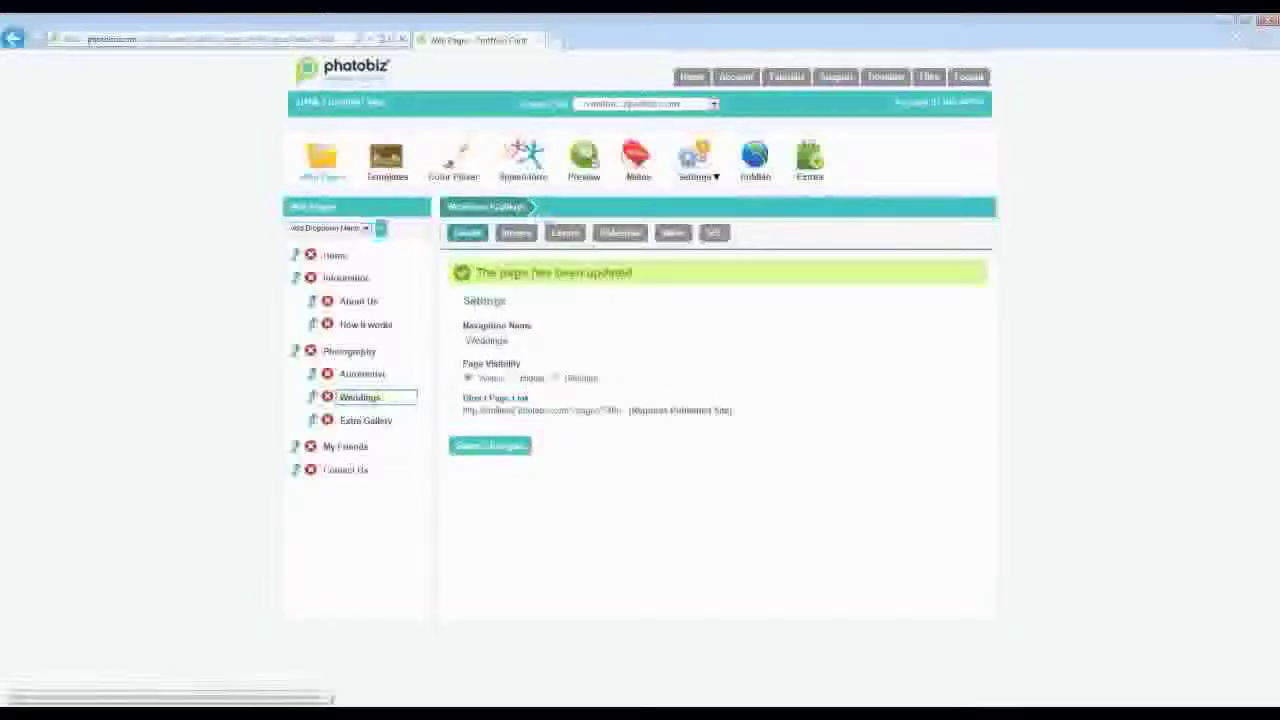
- Open the gallery's image uploader and show the photos in the Wedding folder
left_click(516, 232)
left_click(512, 269)
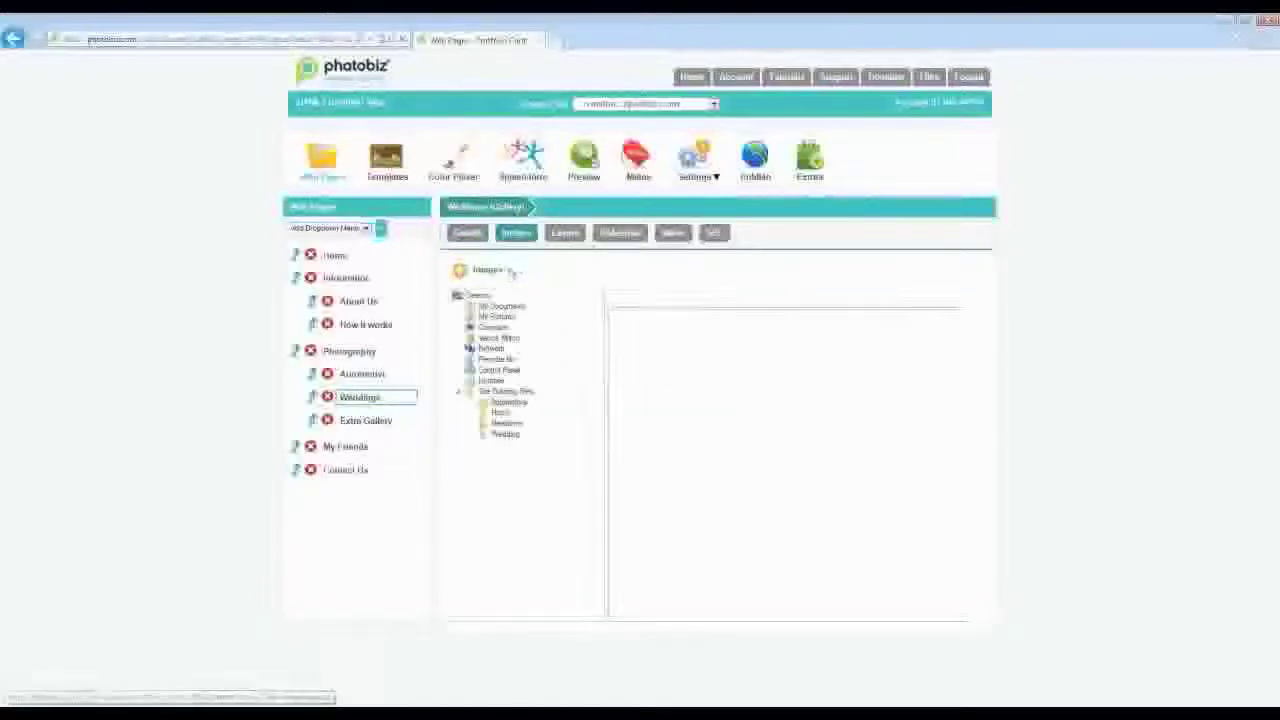
left_click(510, 434)
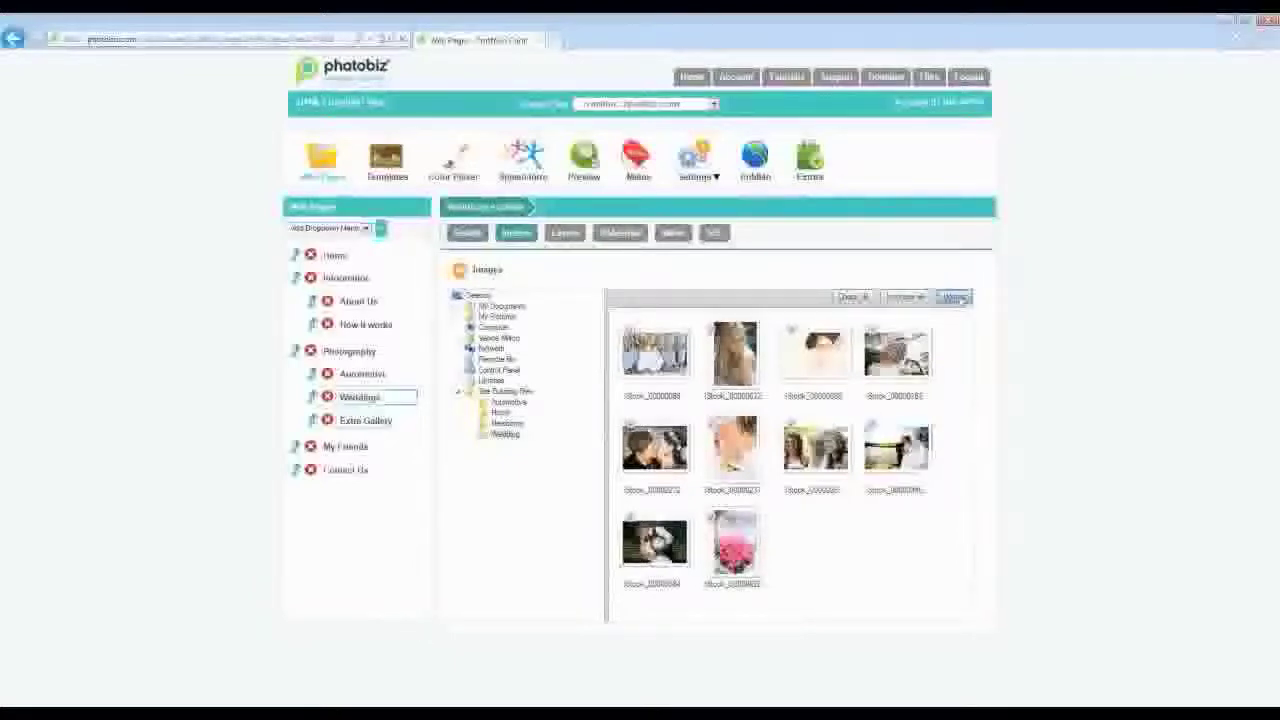
- Name the last Extra Gallery Newborns and add all ten baby photos from the Newborns folder
type("NE")
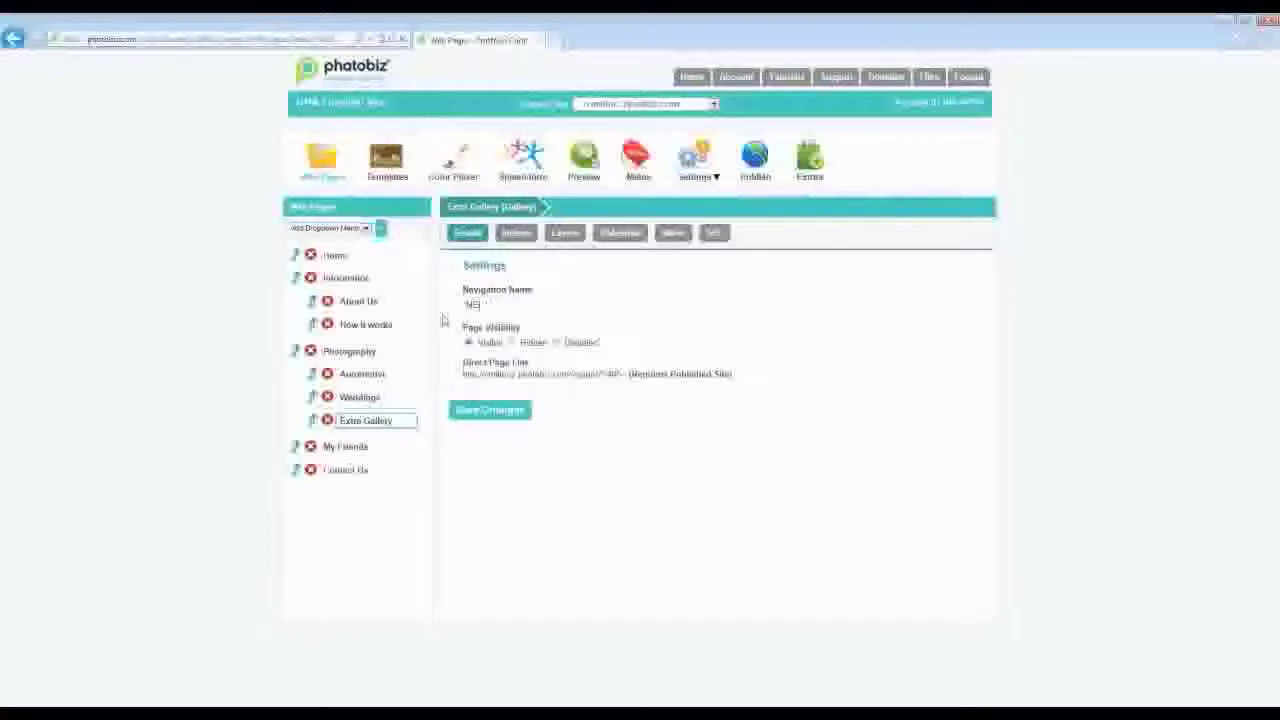
type("wborns")
key("Return")
left_click(514, 277)
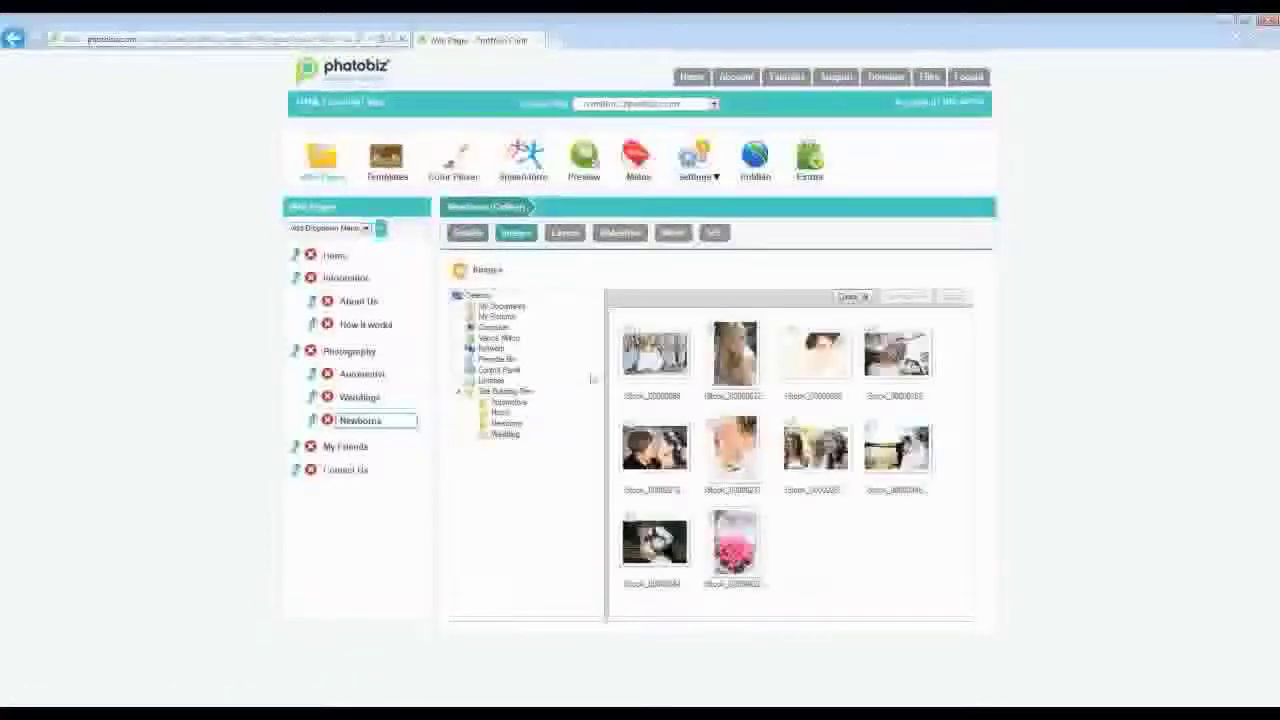
left_click(506, 423)
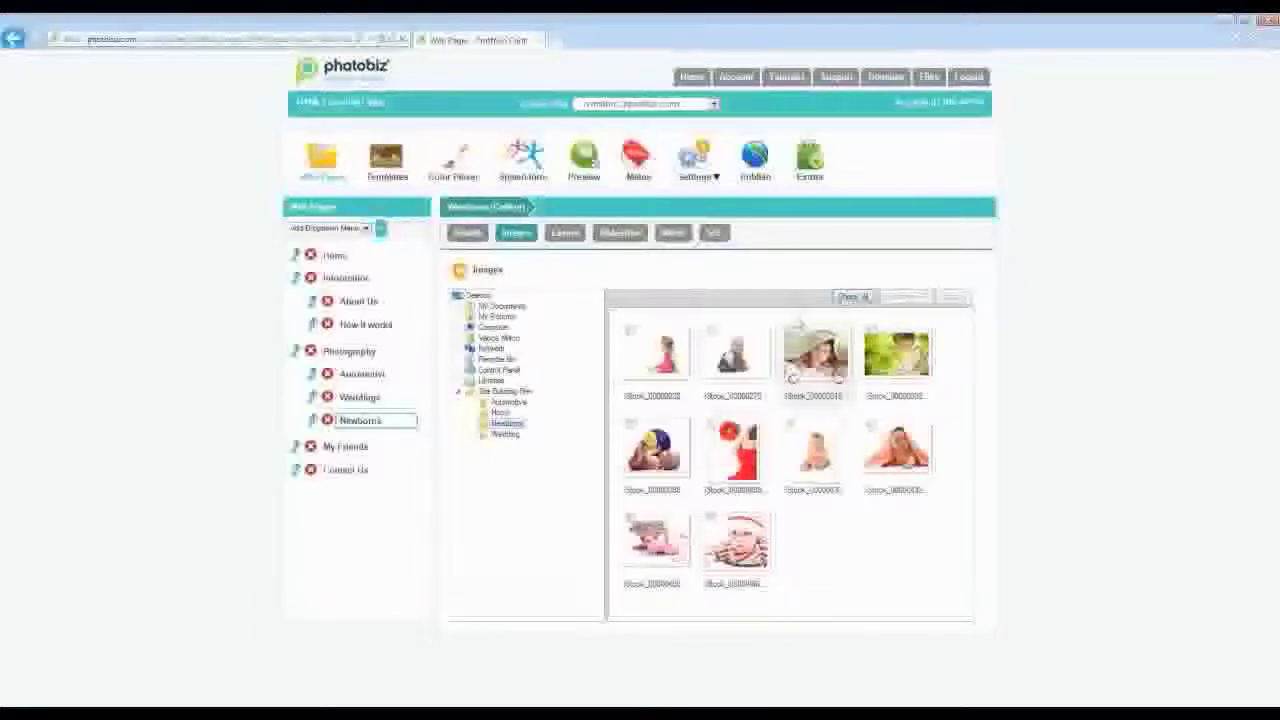
left_click(800, 360)
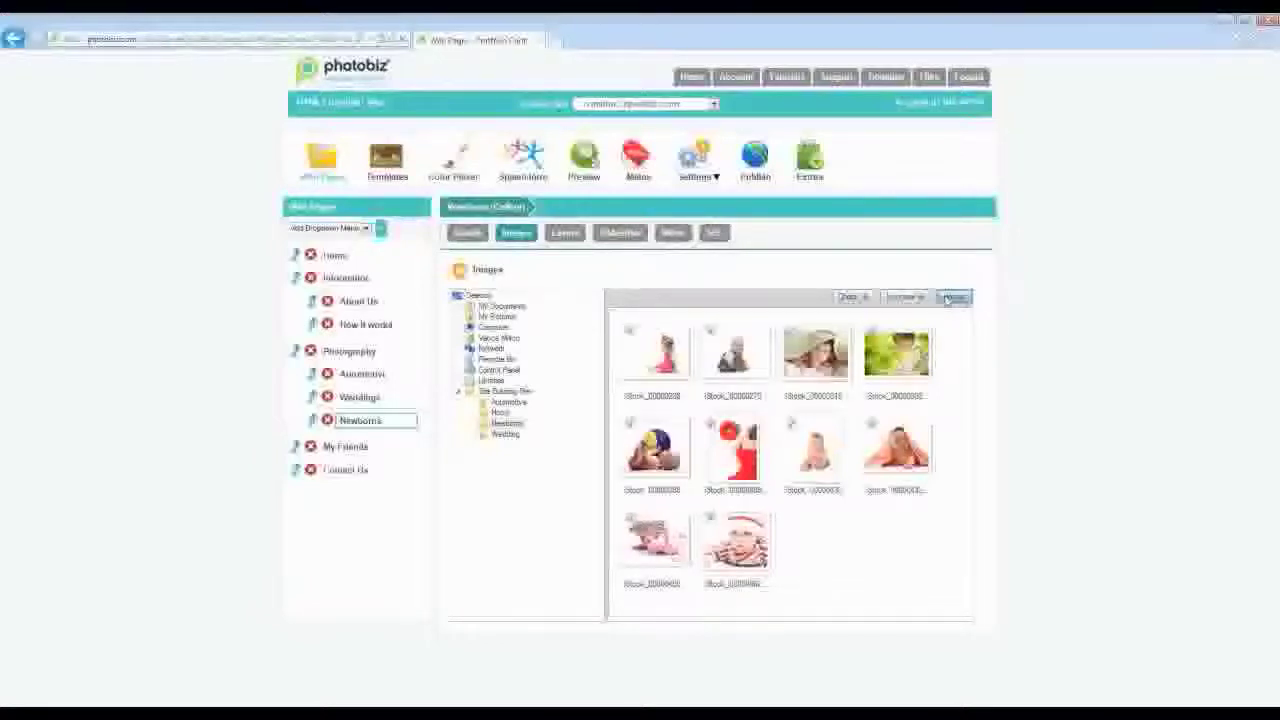
left_click(952, 298)
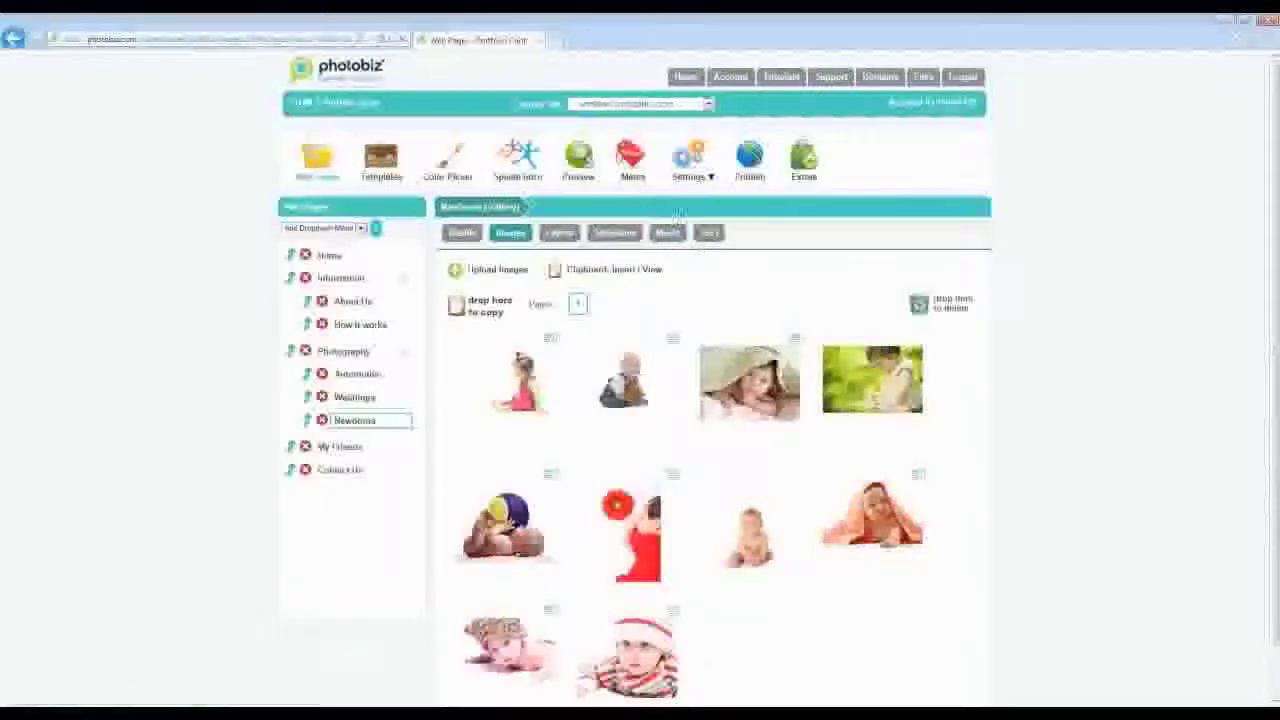
- Display the Update Content slide with its five tasks, from replacing old images to adding color-shifting
mouse_move(700, 160)
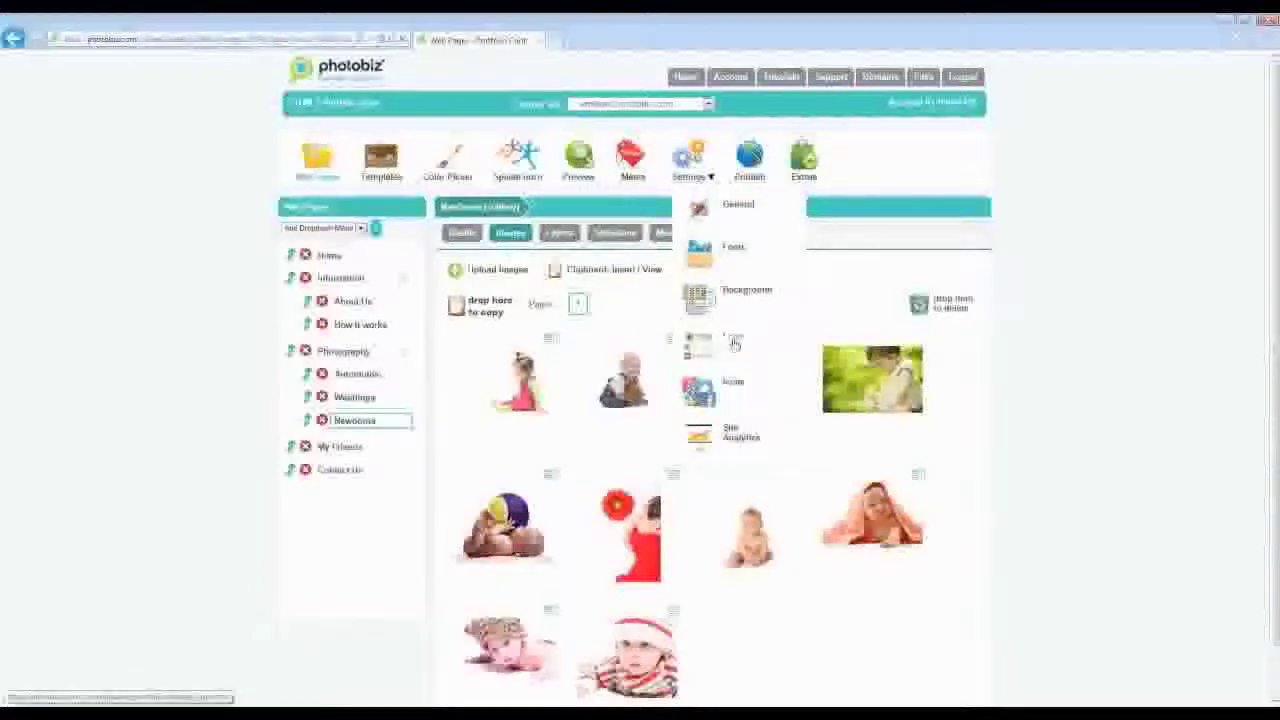
- Open Logo from the Settings menu to view the current V M PHOTOGRAPHY logo
left_click(732, 340)
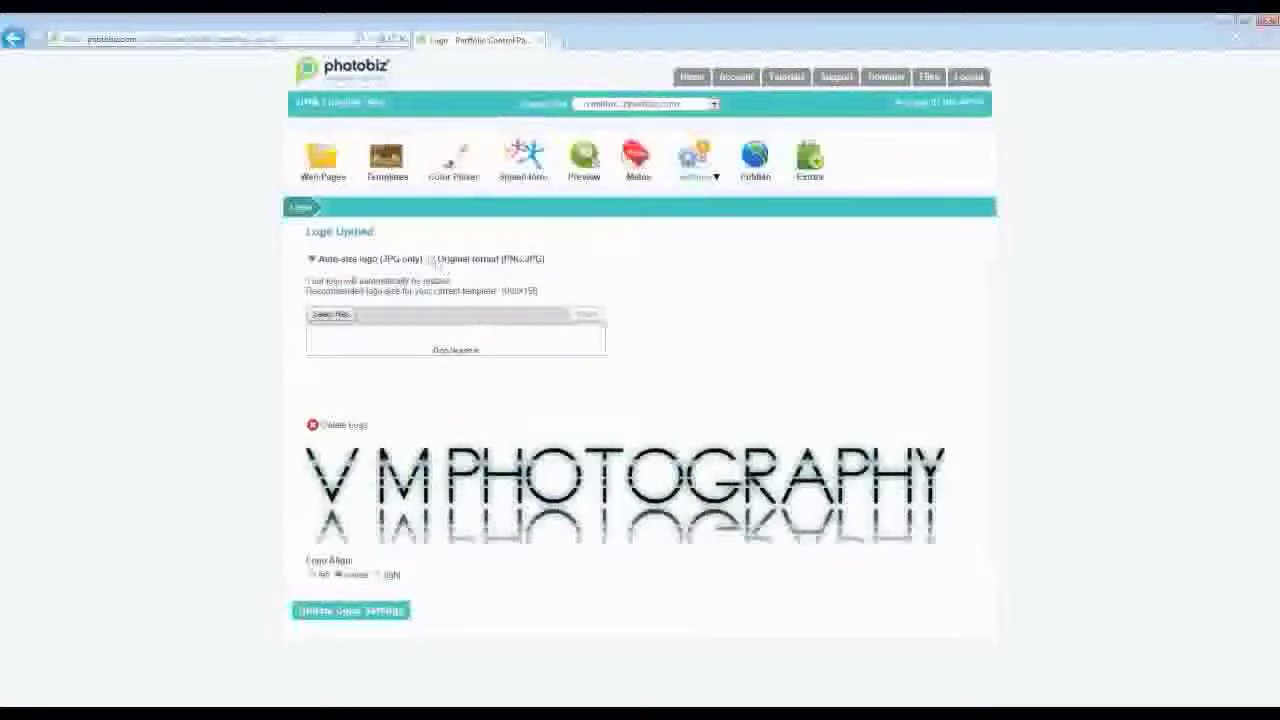
- Choose the original PNG/JPG logo upload format and start selecting a new logo file
left_click(431, 259)
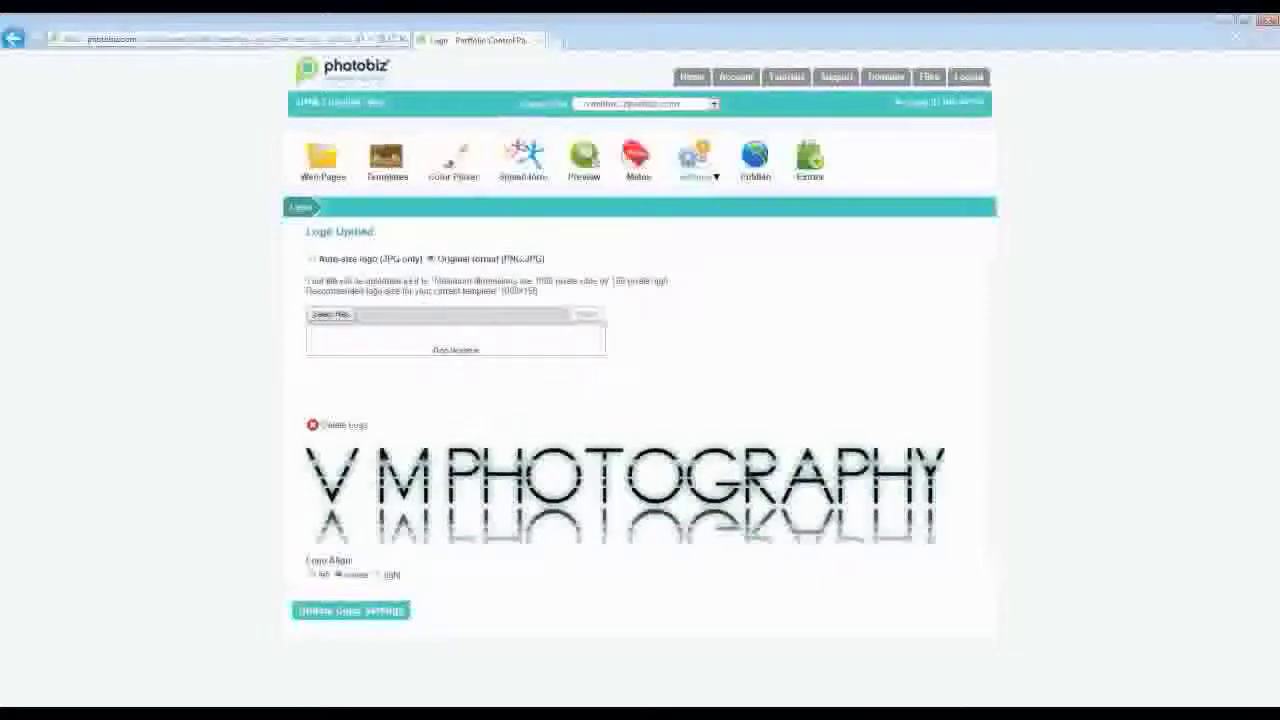
left_click(337, 317)
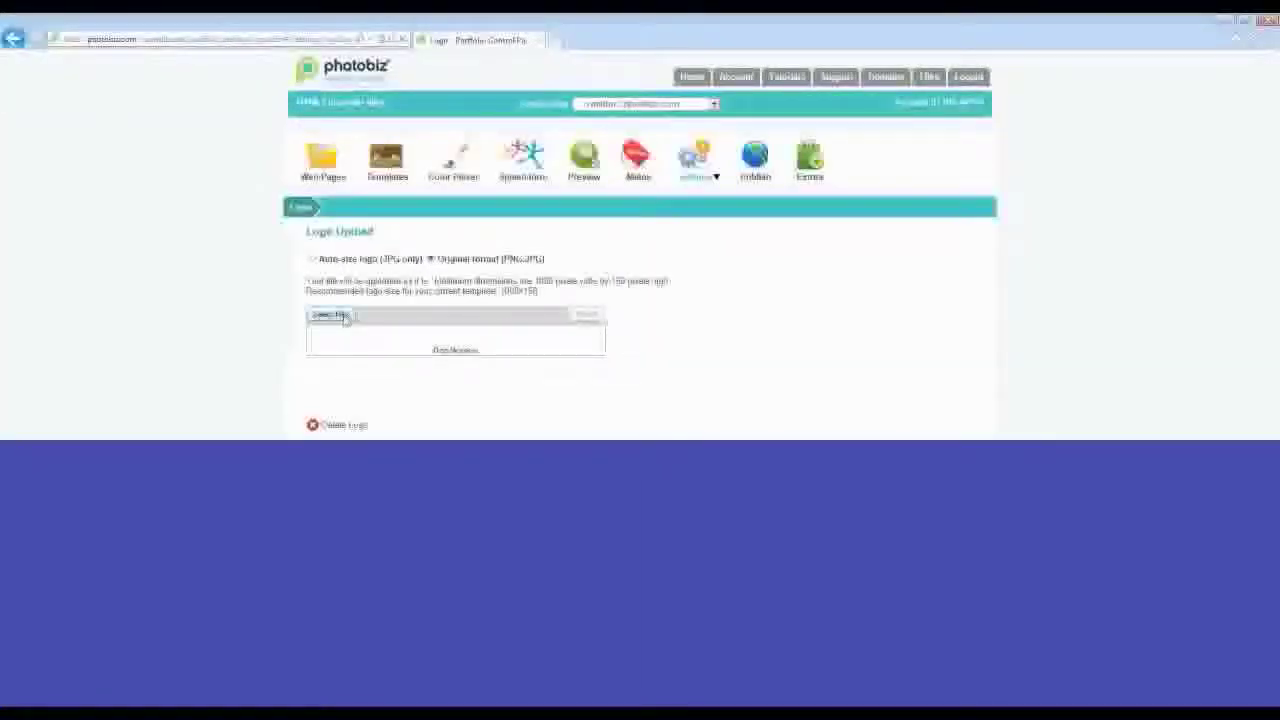
left_click(340, 316)
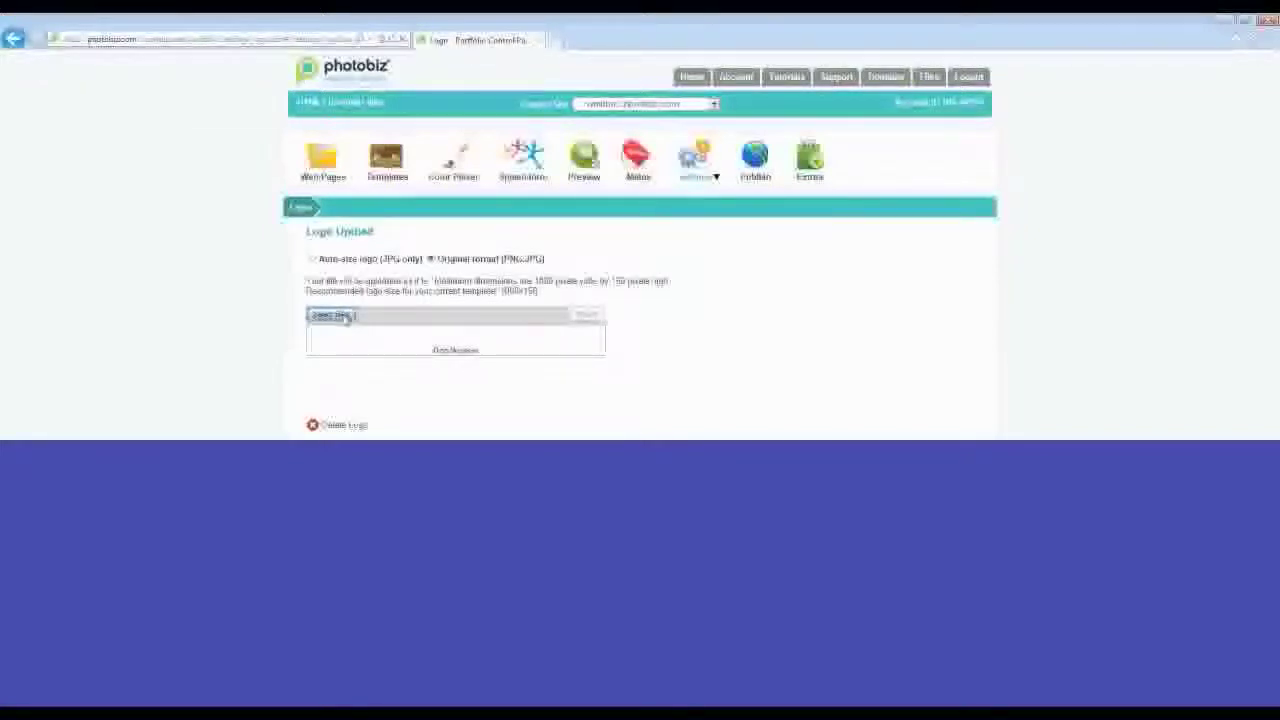
- Upload the V M PHOTOGRAPHY logo file from the site files folder
left_click(346, 318)
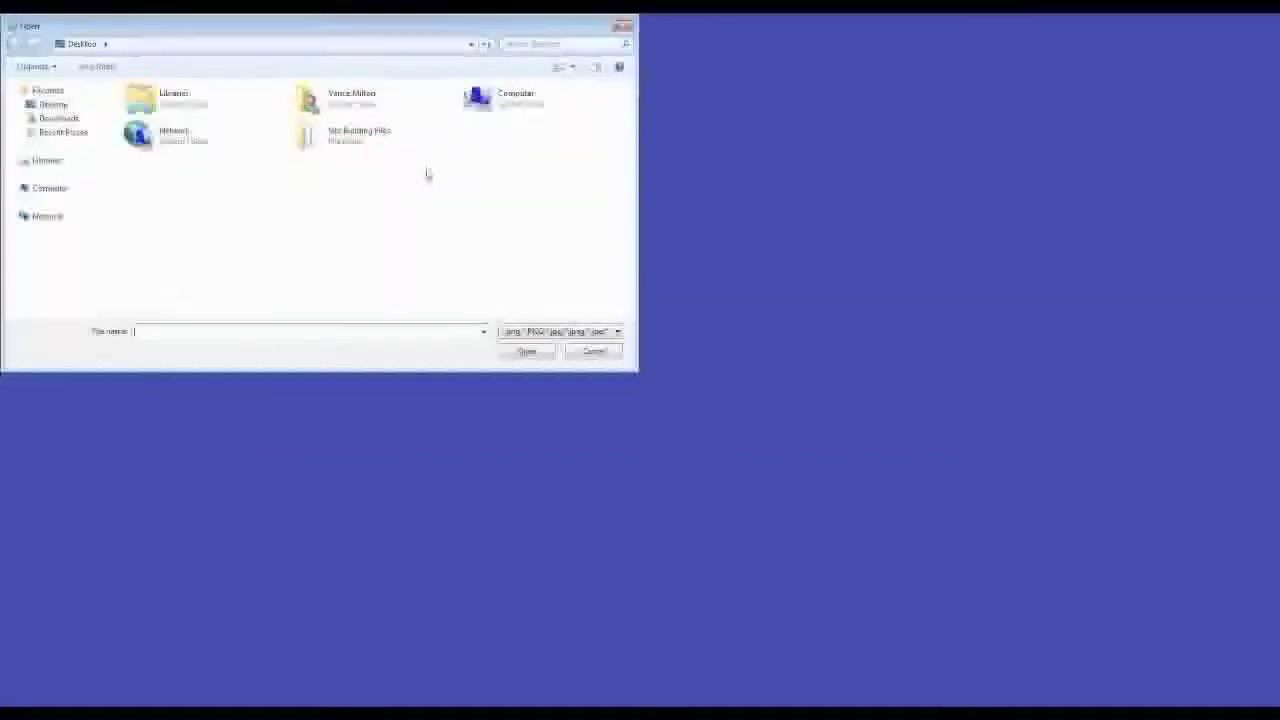
double_click(365, 147)
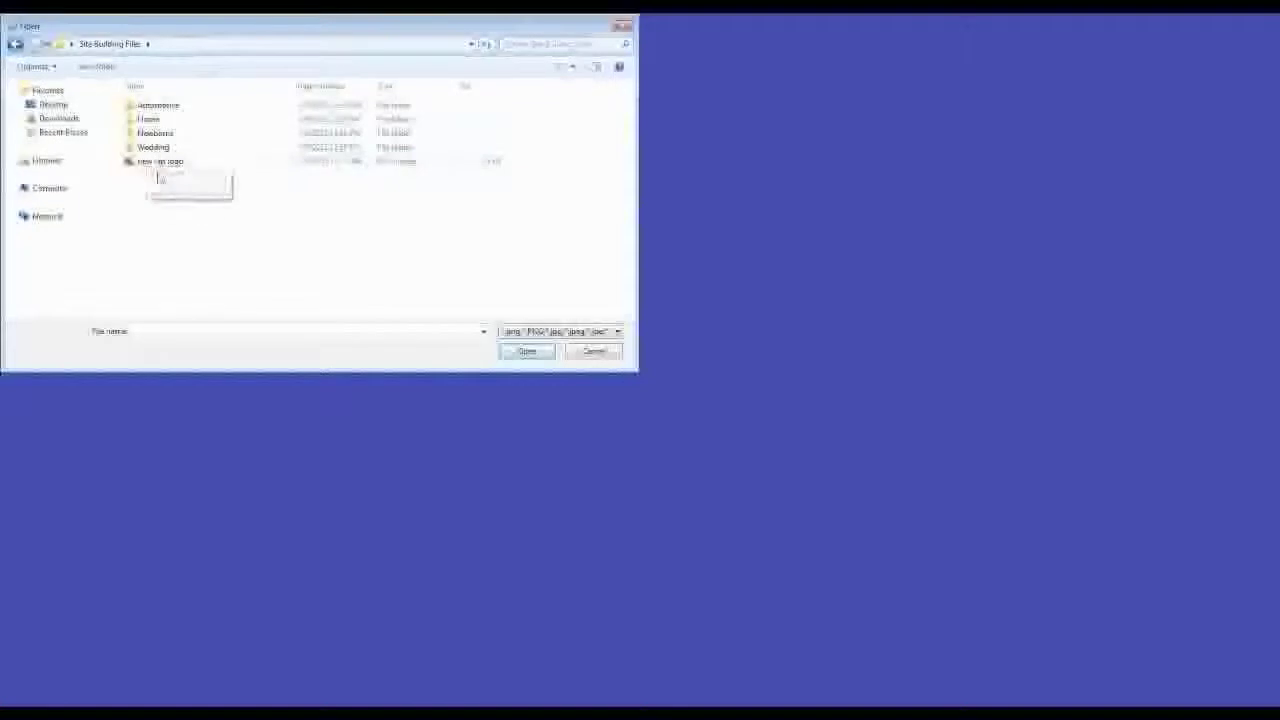
double_click(158, 163)
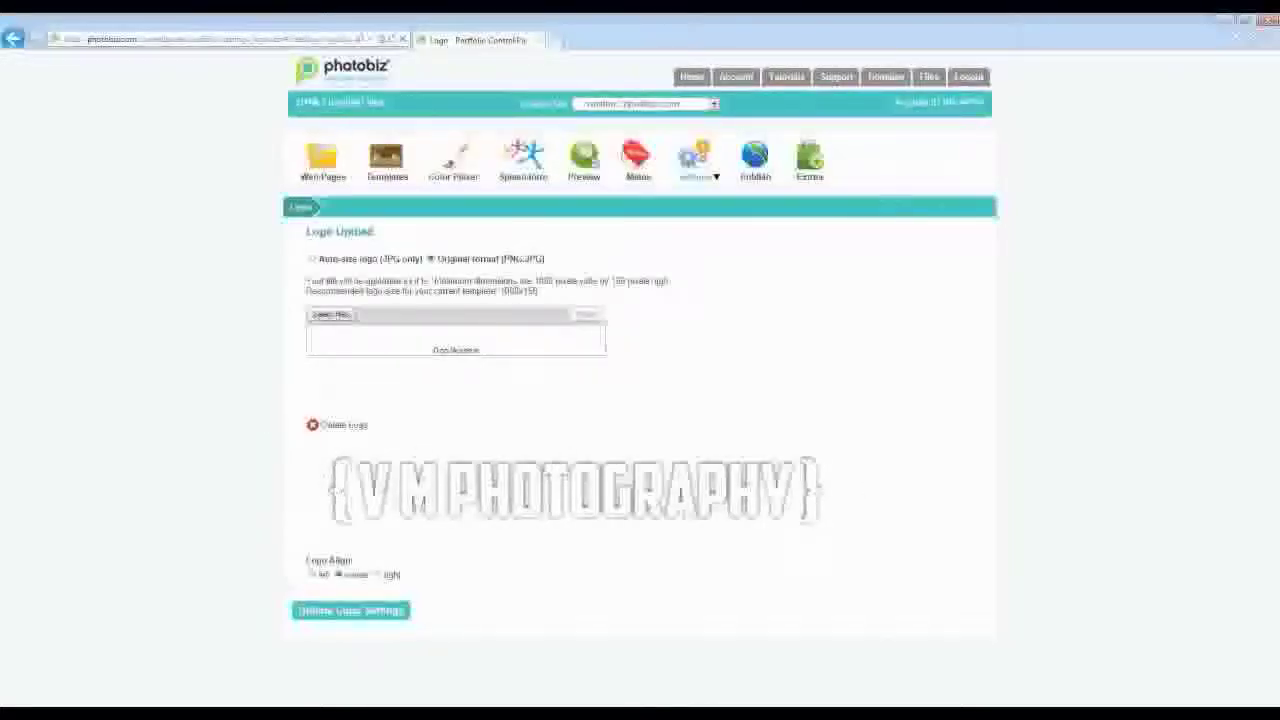
- Save the logo settings so the { V M PHOTOGRAPHY } logo is kept
left_click(352, 613)
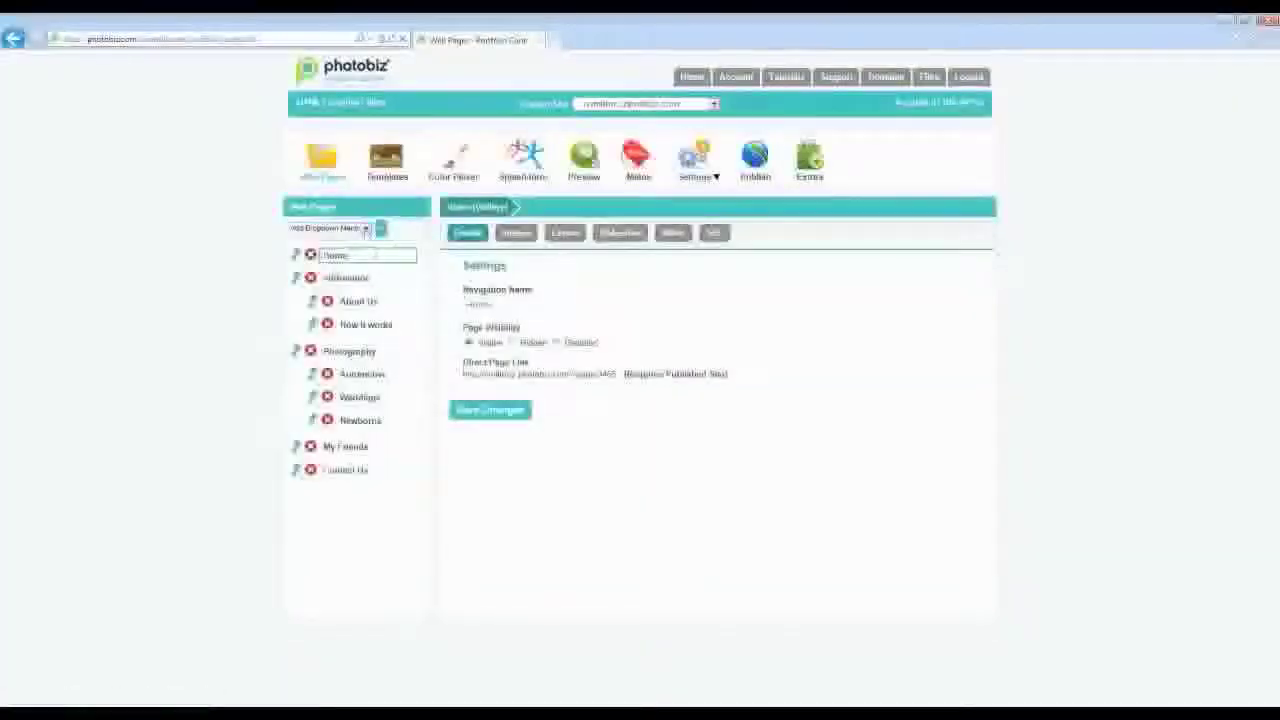
- Show the Home gallery's five images and open the drifting car photo
left_click(516, 232)
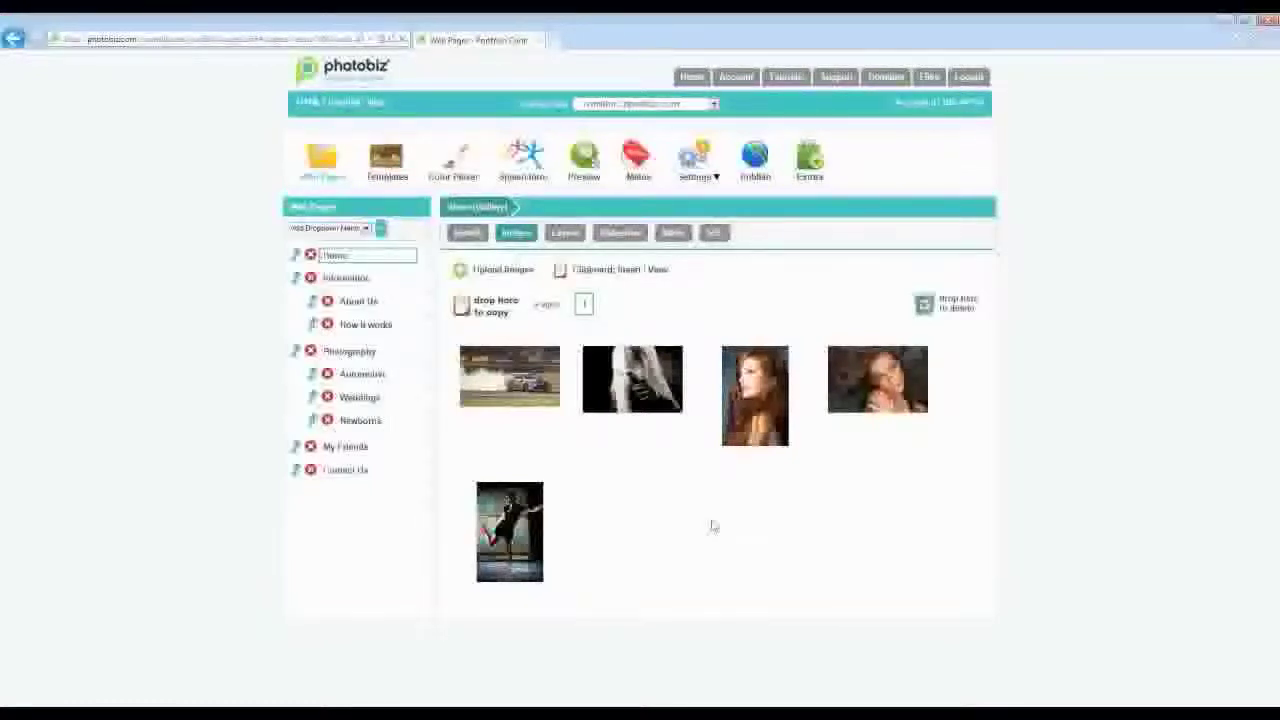
left_click(521, 390)
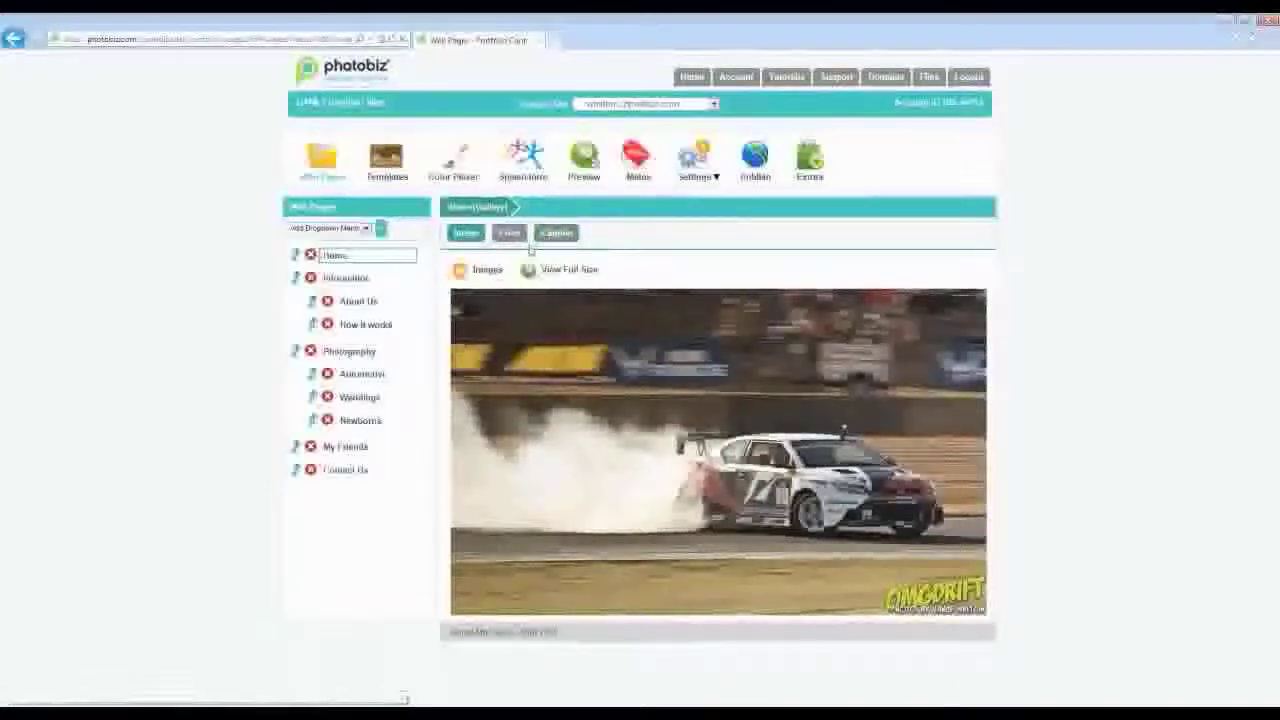
- Title the car photo 'Automotive' with caption 'Click here to see more images' and save
left_click(557, 236)
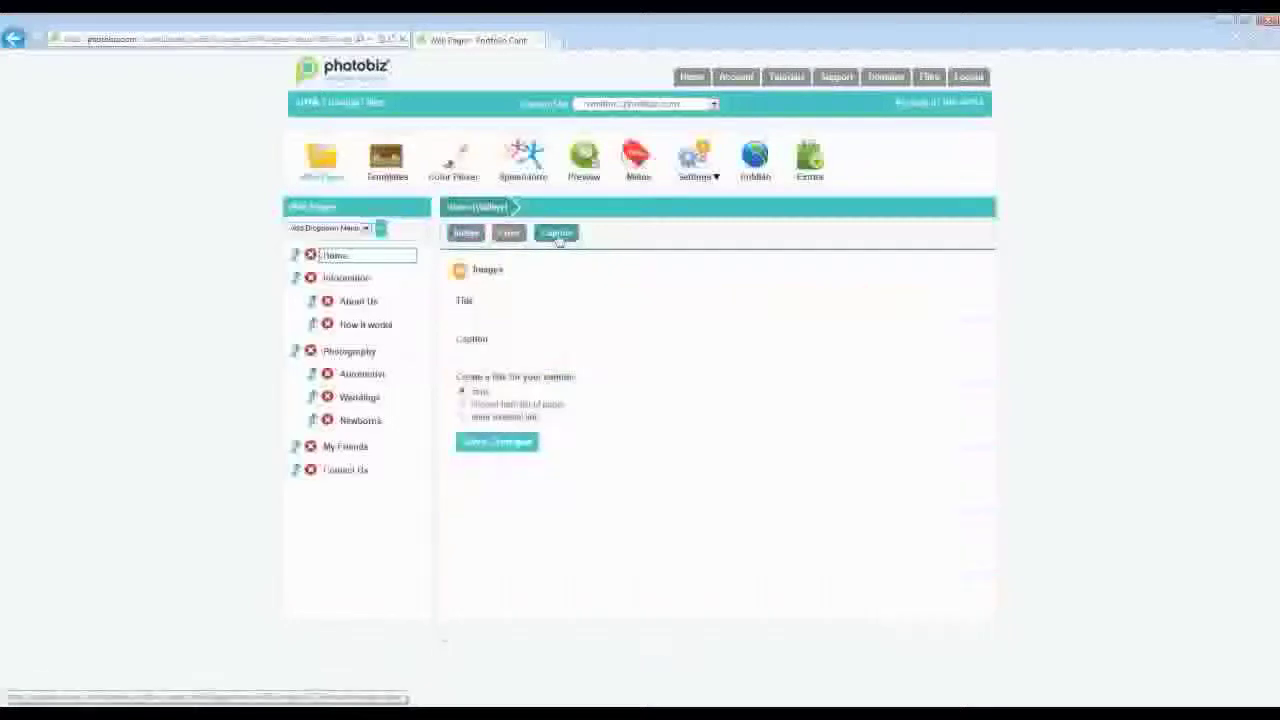
left_click(523, 314)
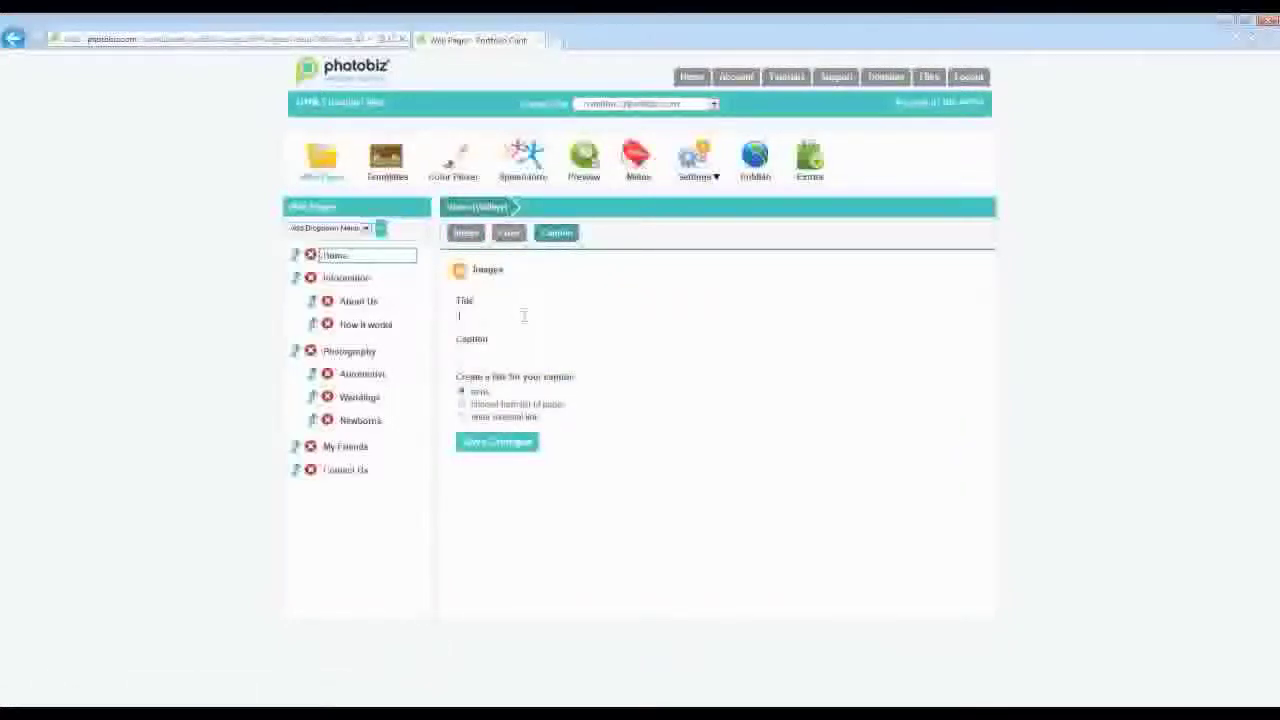
type("AutomotiveLove them!")
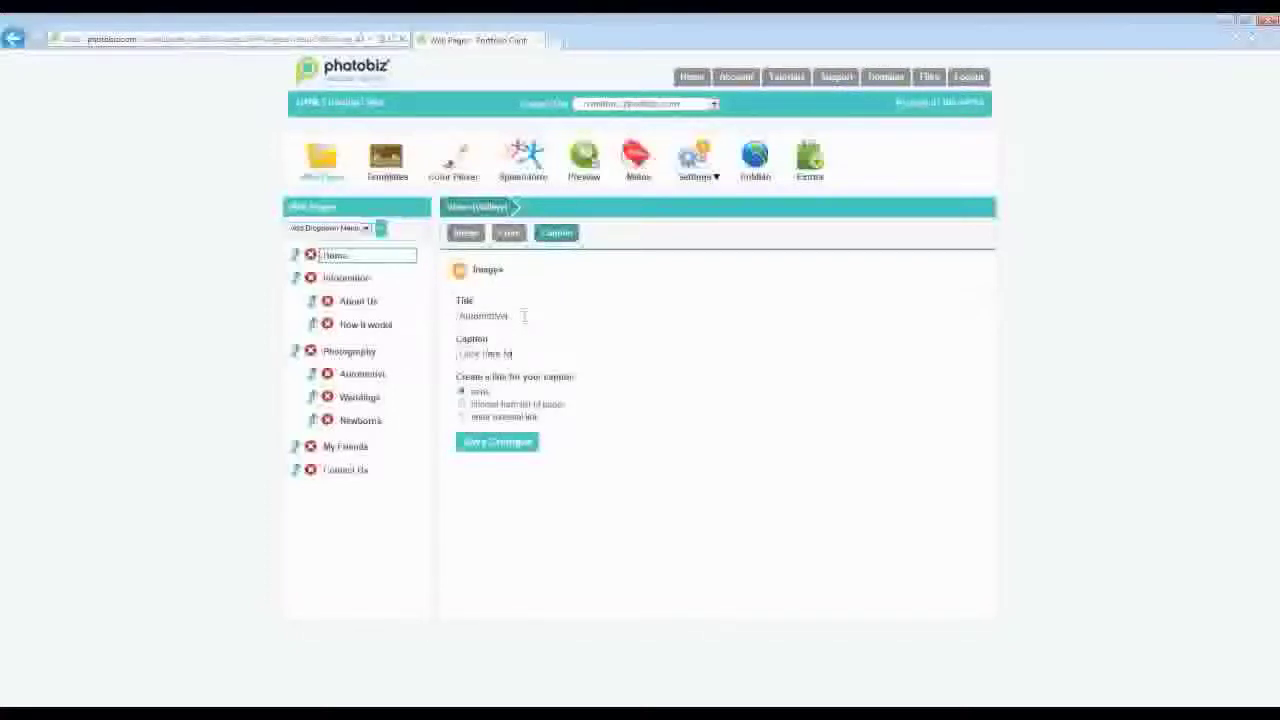
type(" to see more images")
left_click(495, 447)
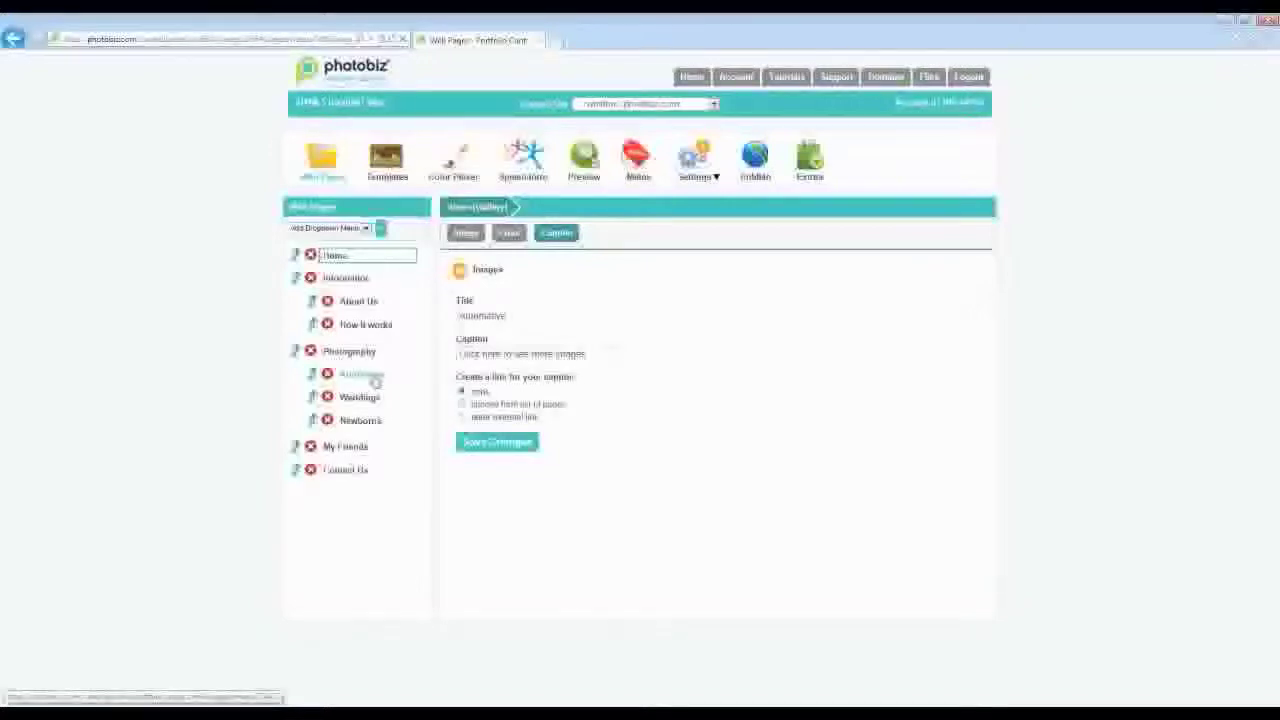
- Copy the Automotive page's direct page link, then return to the Home gallery
left_click(373, 377)
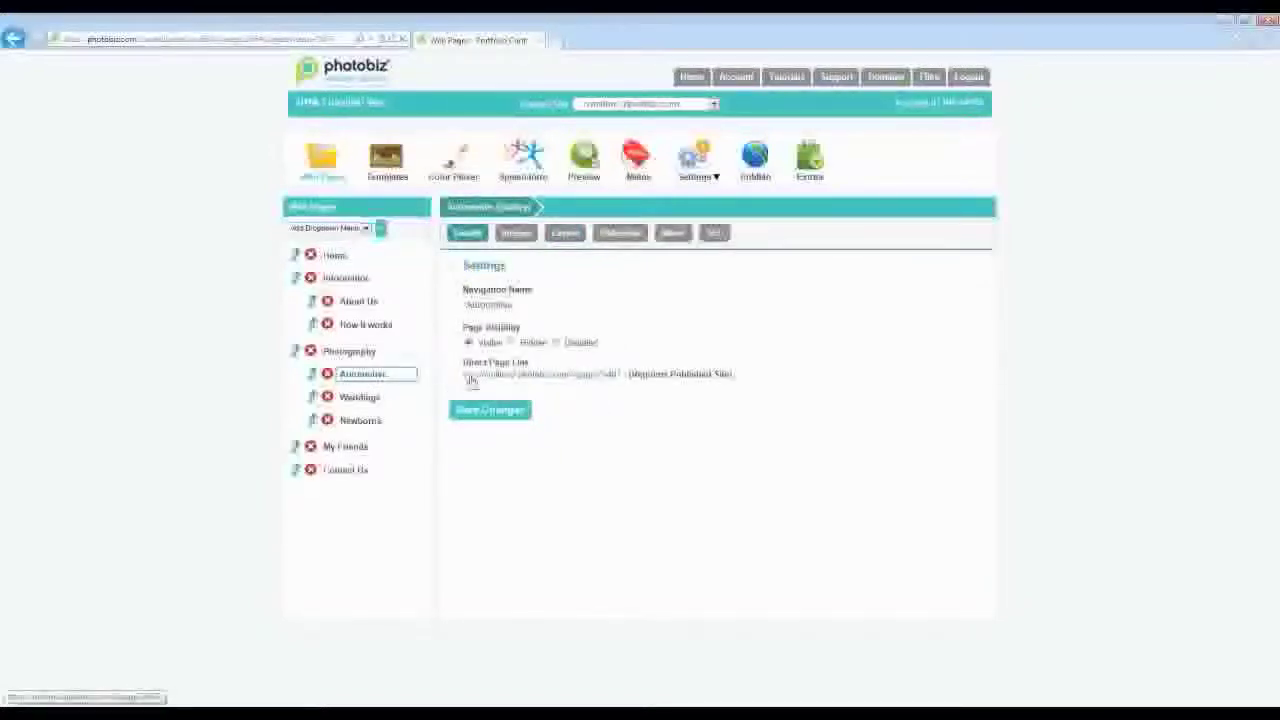
left_click_drag(462, 383, 628, 388)
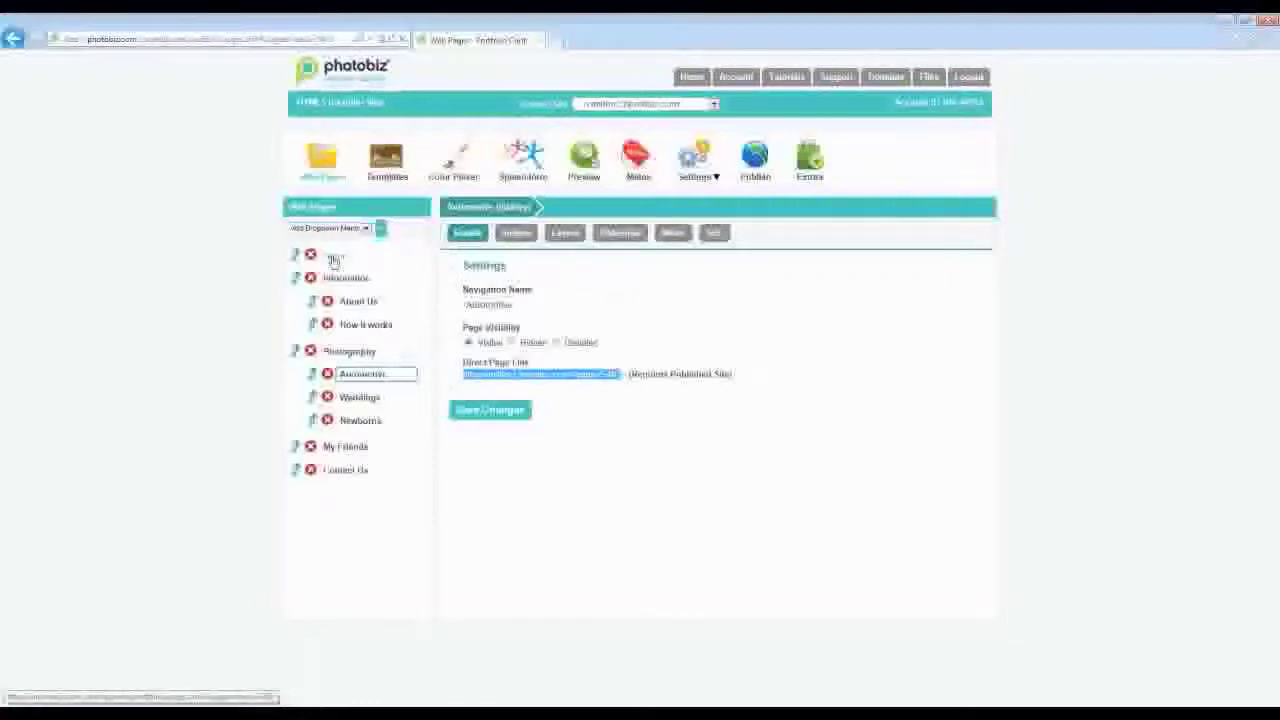
left_click(335, 257)
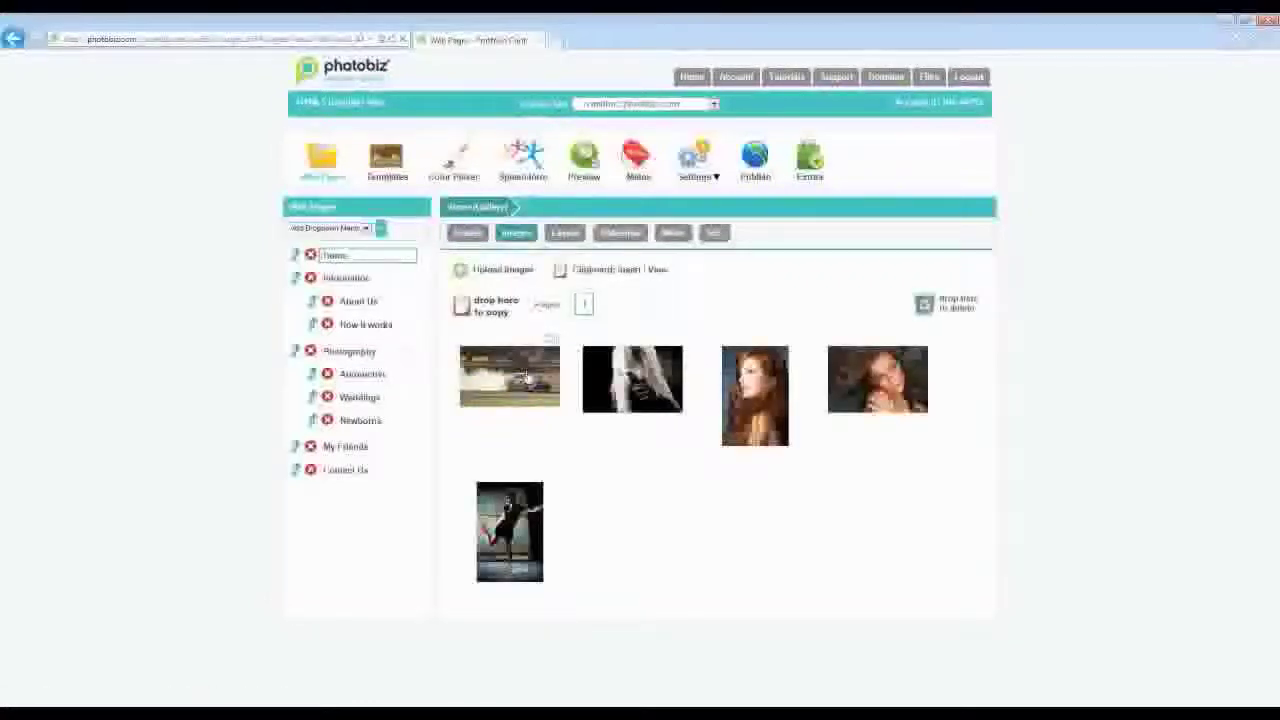
- Make the car photo's caption an external link to the pasted Automotive page URL and save
left_click(525, 378)
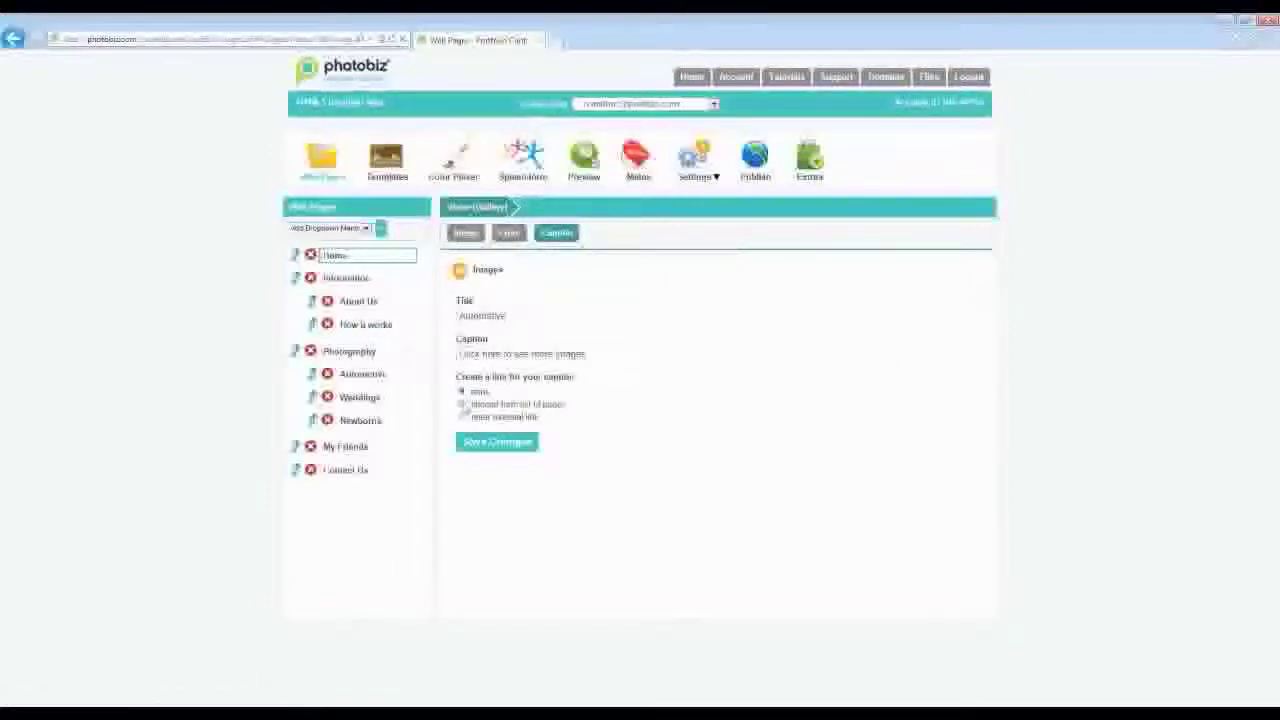
left_click(462, 404)
left_click(537, 453)
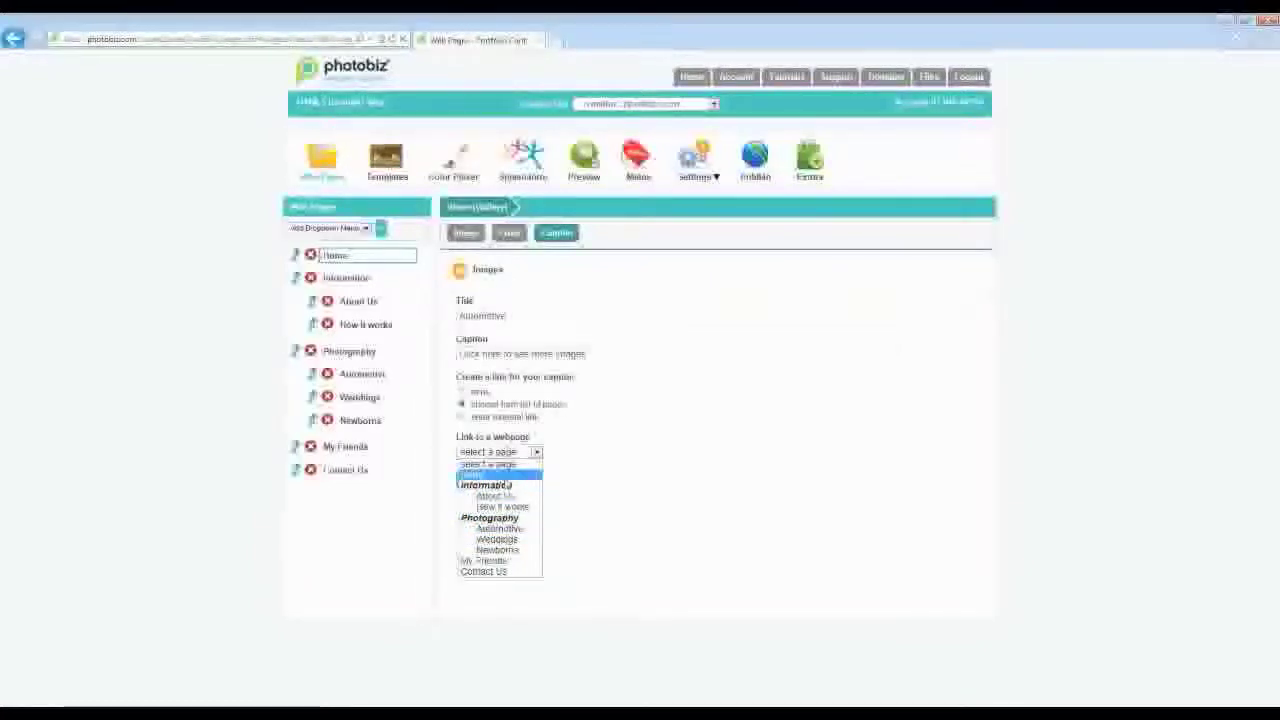
left_click(584, 481)
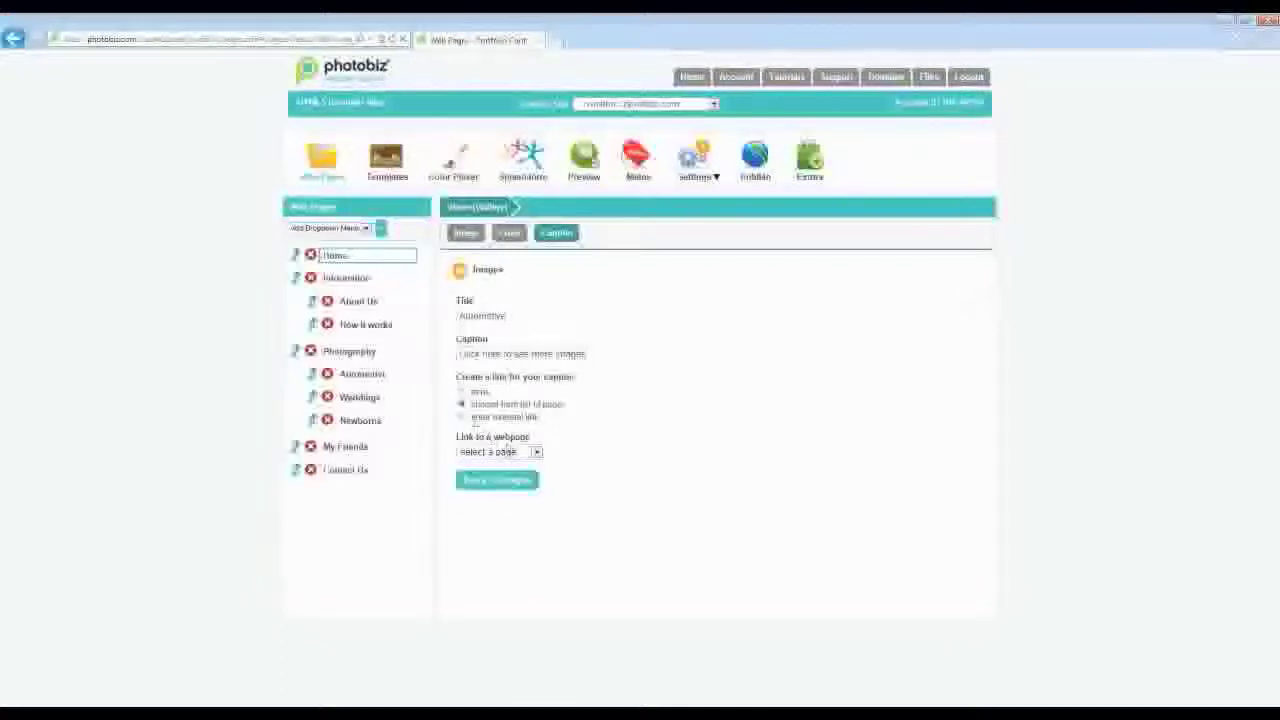
left_click(462, 417)
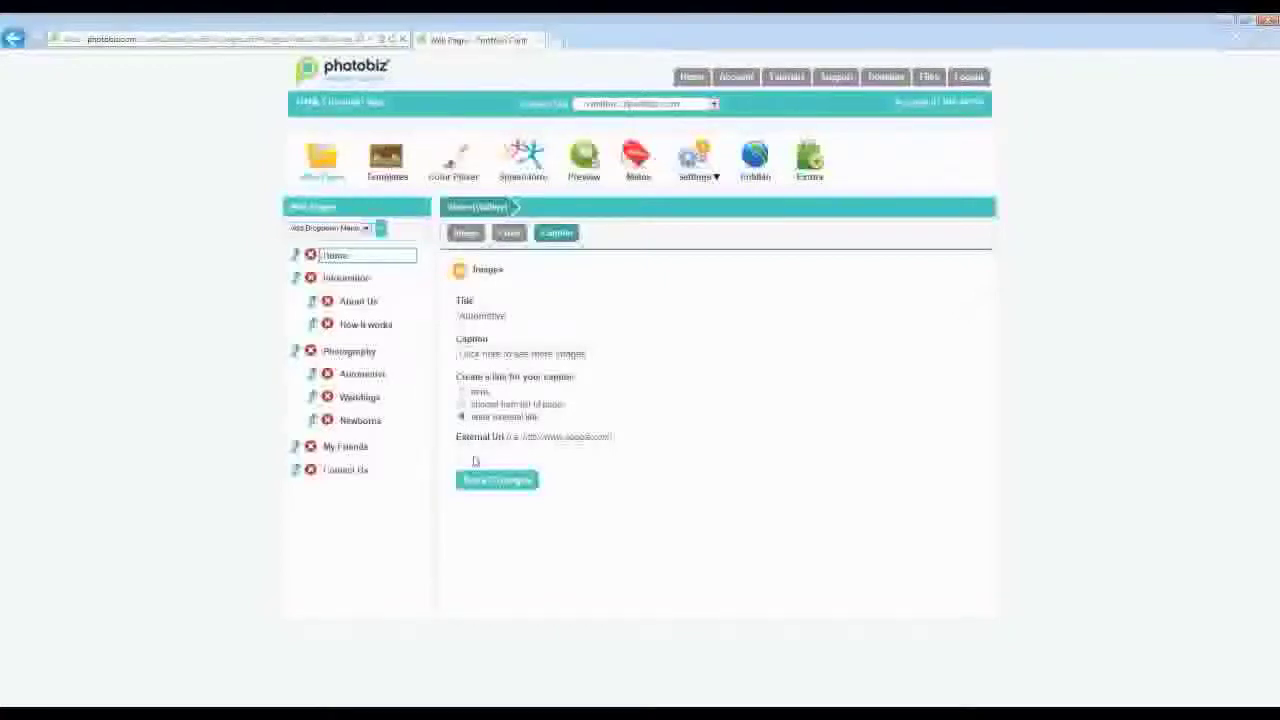
left_click(475, 457)
key("ctrl+v")
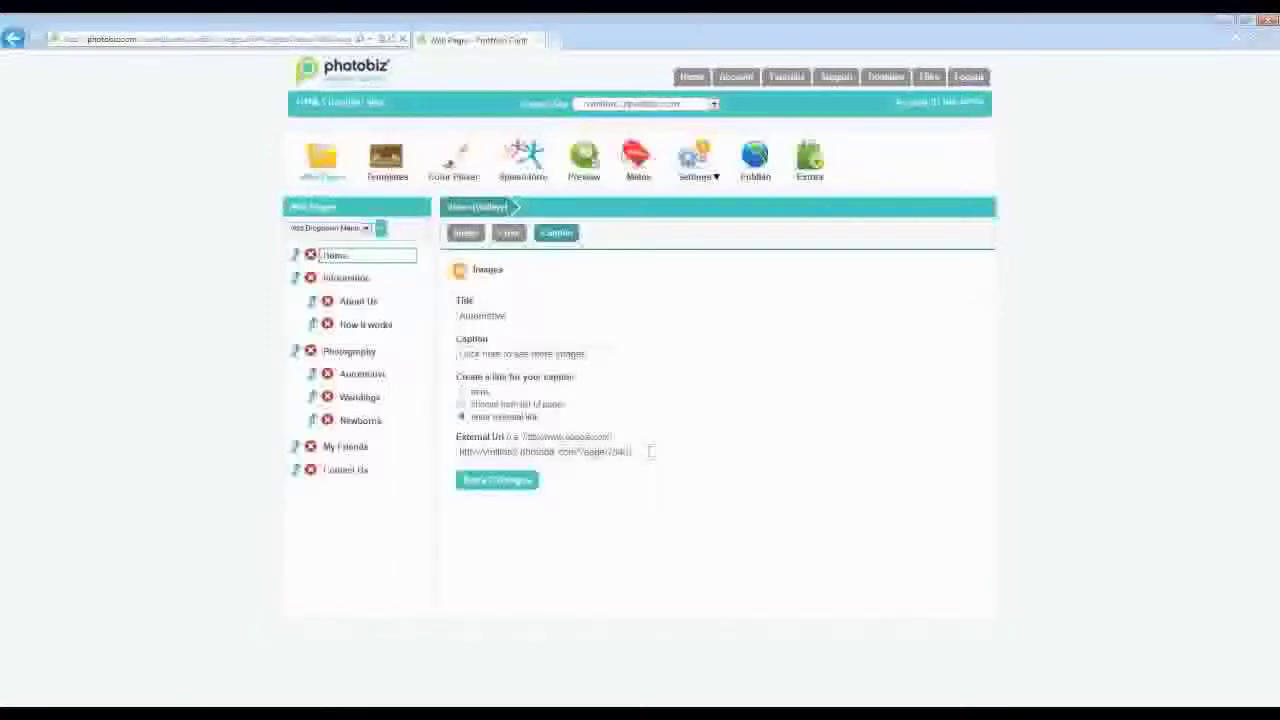
left_click(515, 480)
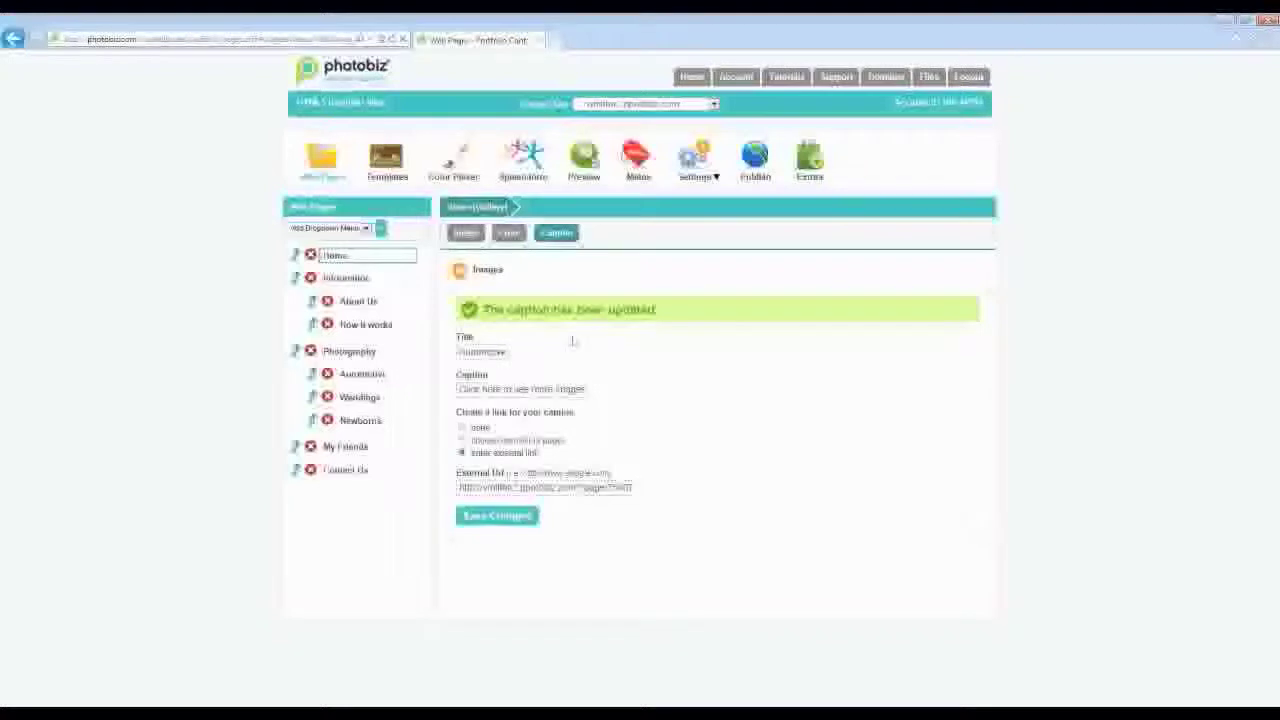
- Save a dark maroon background colour for the car photo and return to its image view
left_click(508, 233)
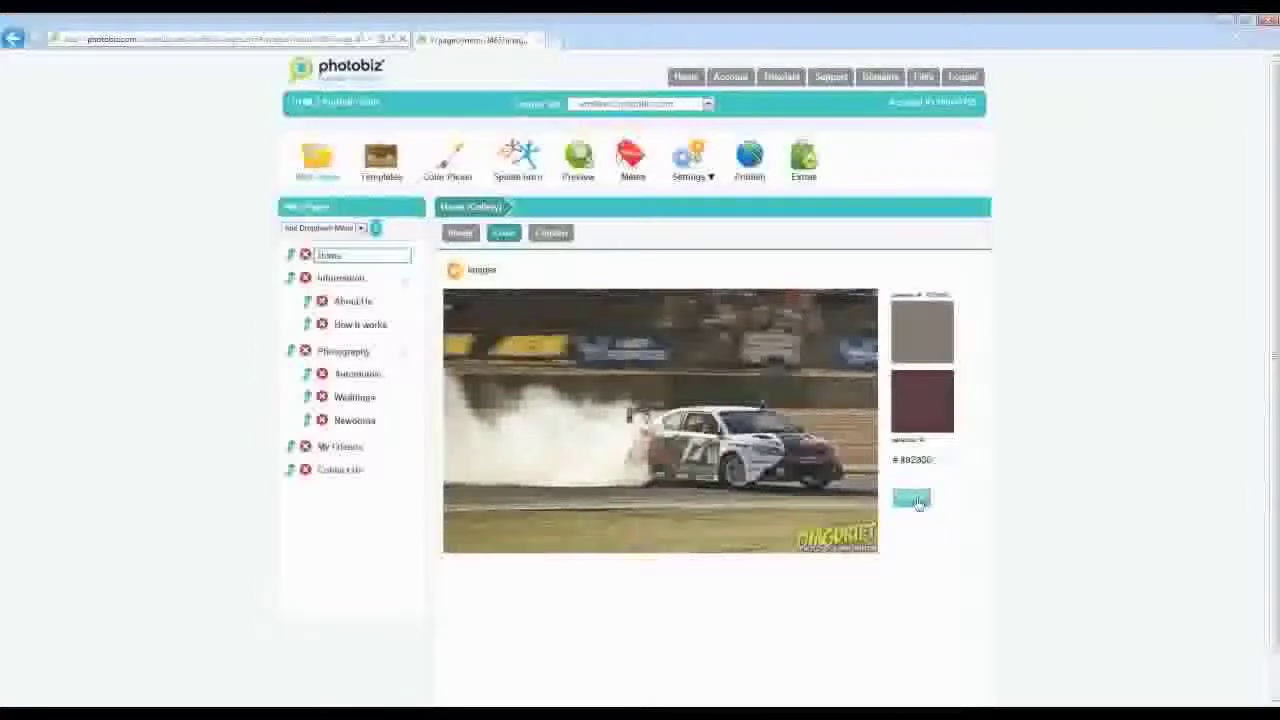
left_click(912, 499)
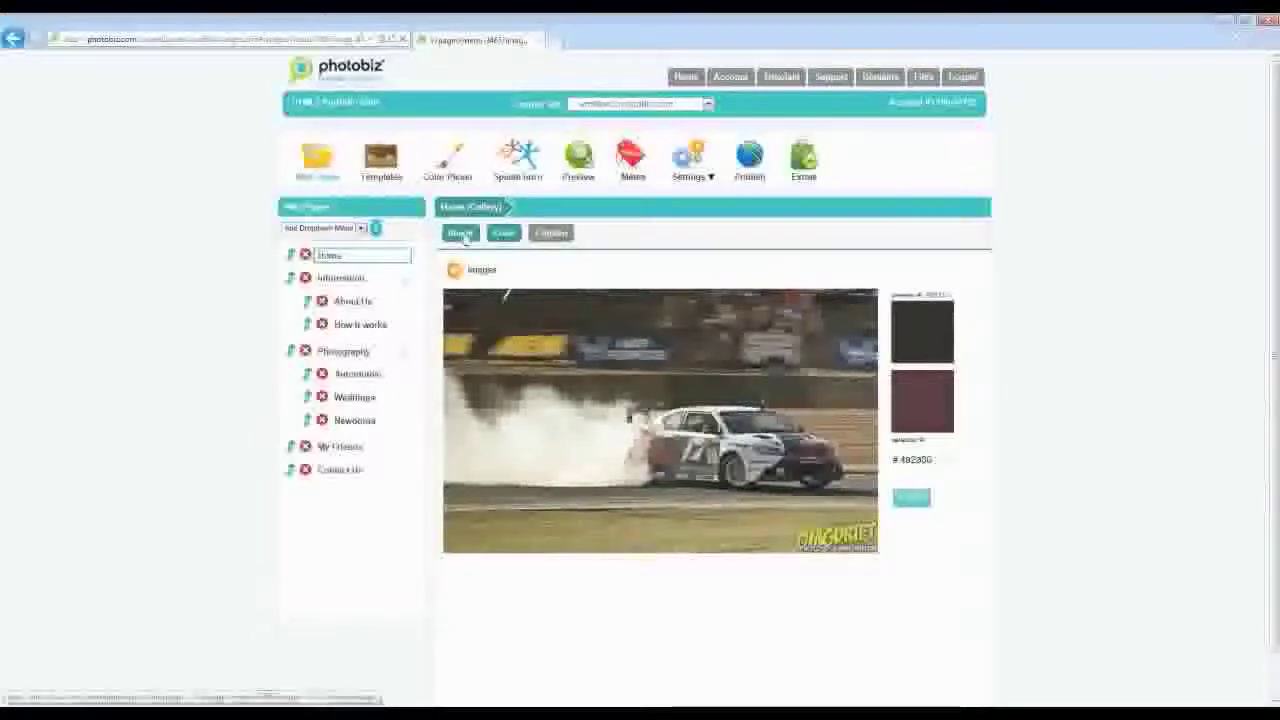
left_click(465, 236)
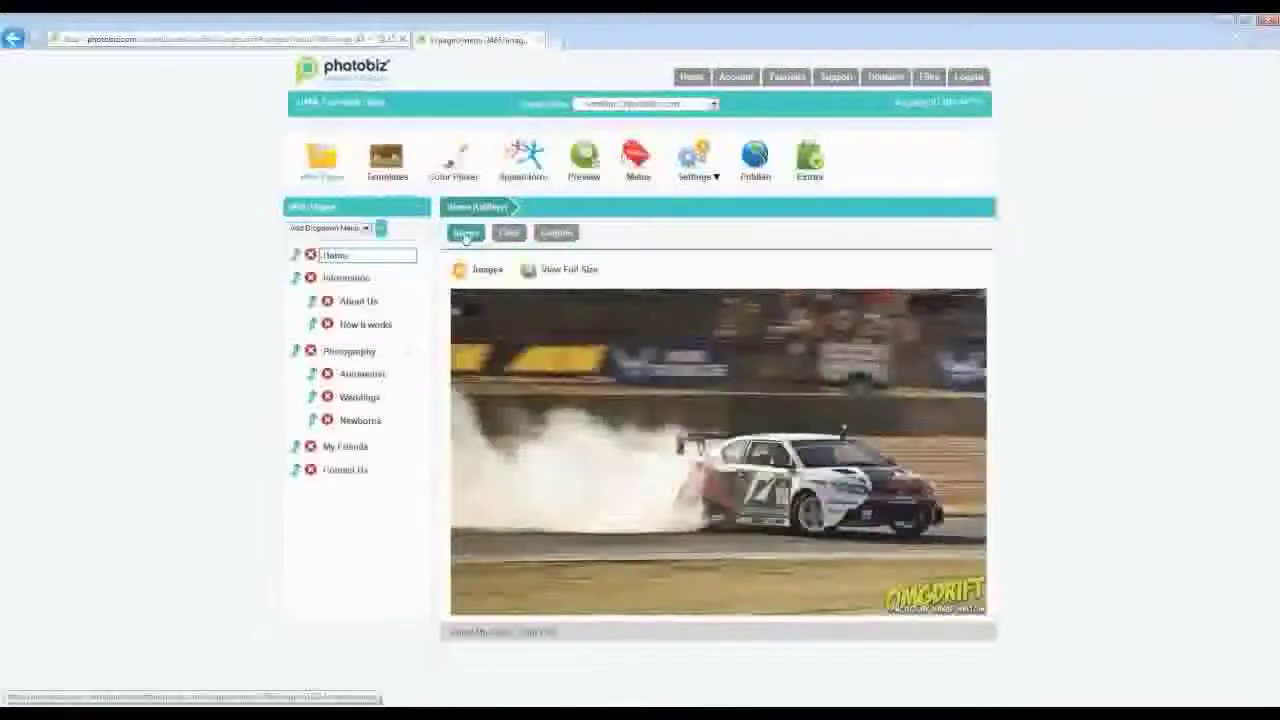
- Save a #000000 black background for the black-and-white hair photo, then preview the site
left_click(486, 270)
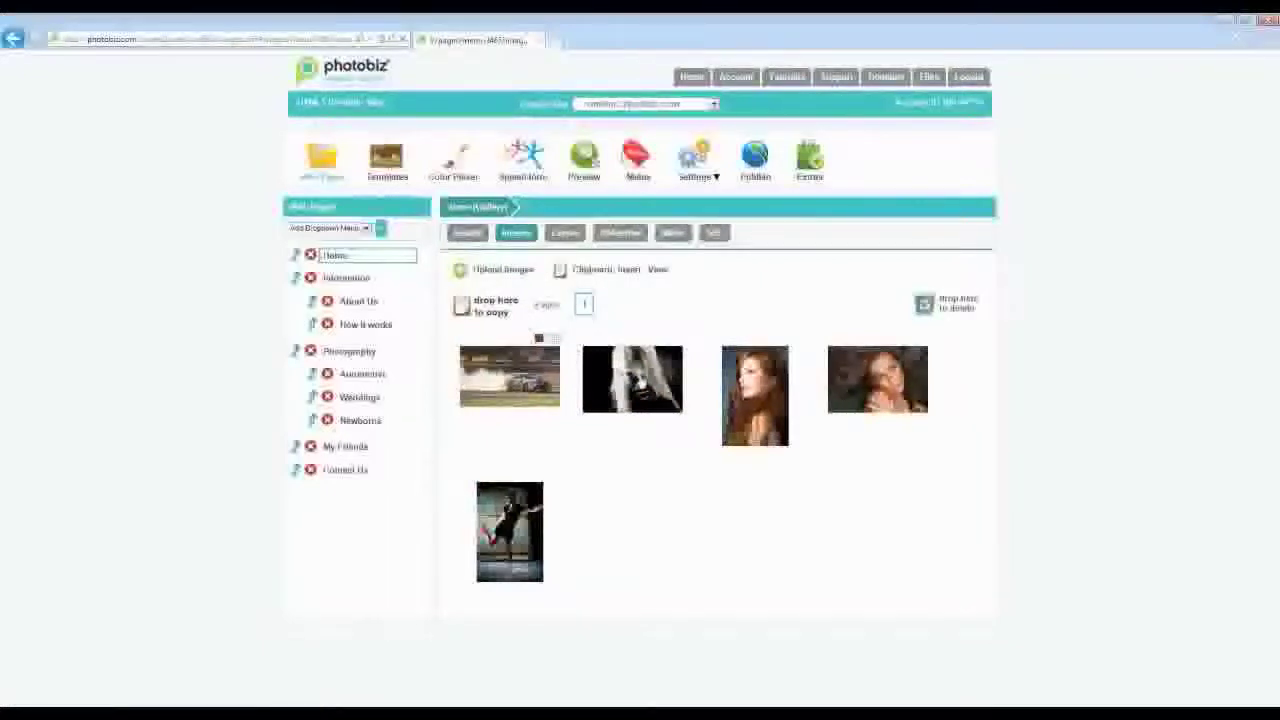
left_click(632, 378)
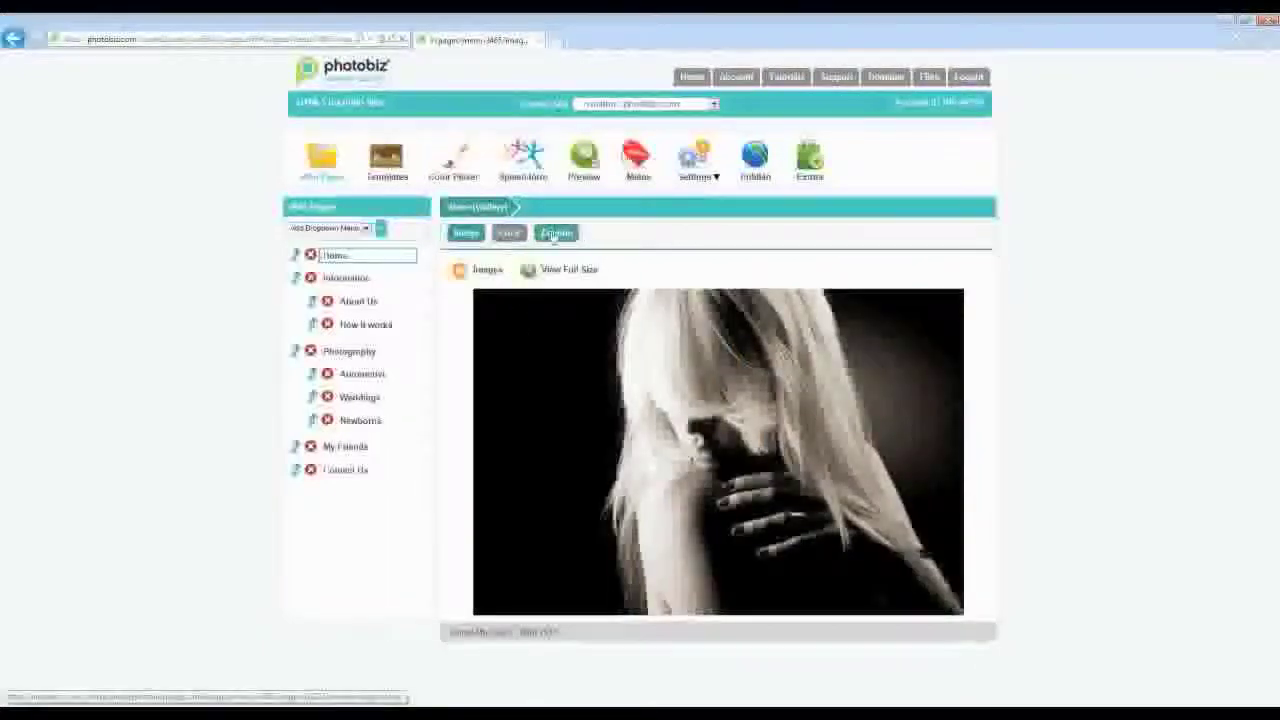
left_click(556, 234)
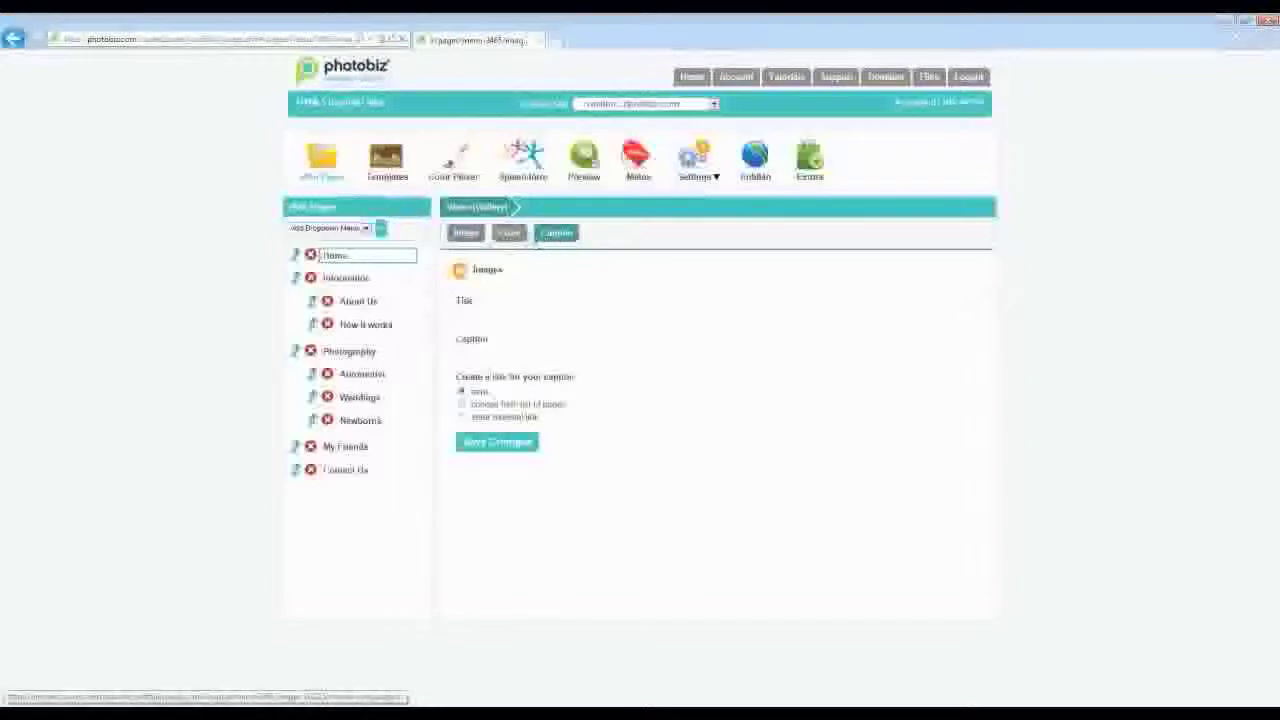
left_click(522, 239)
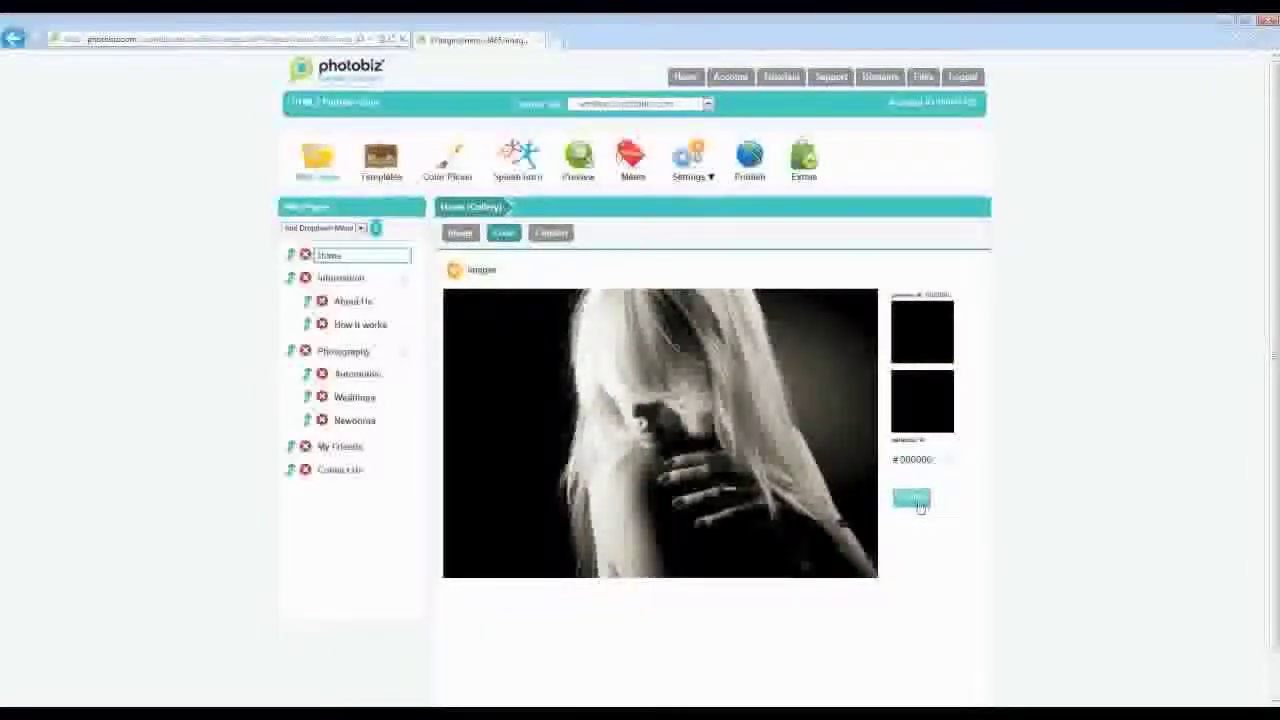
left_click(914, 503)
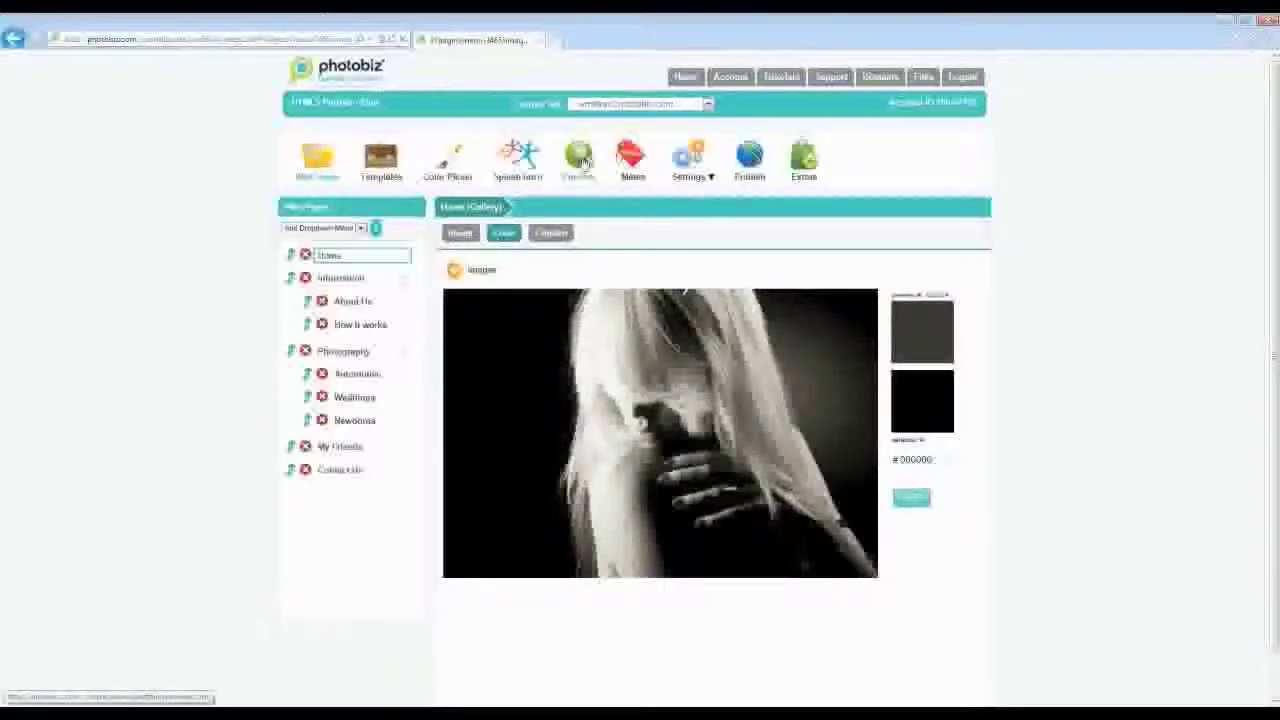
left_click(583, 160)
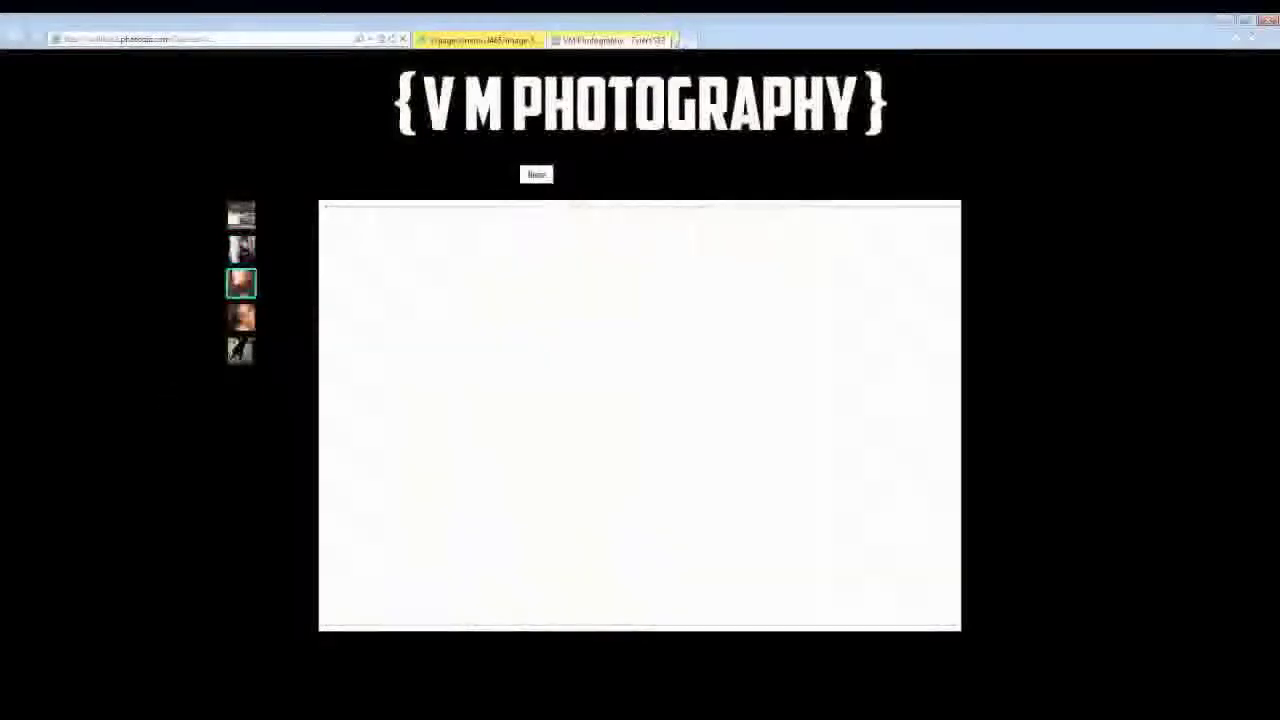
- Close the VM Photography site preview tab
left_click(674, 40)
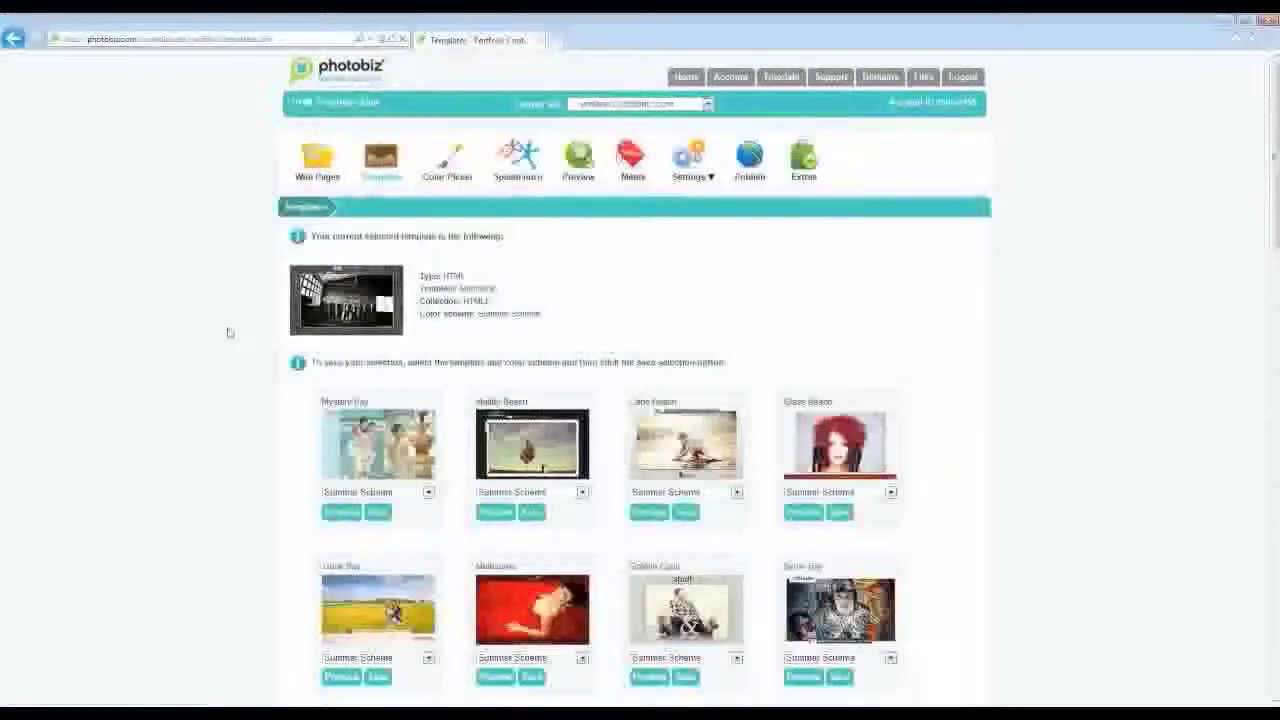
- Try the site in the Melbourne template, then keep browsing the template grid
scroll(231, 333, "down", 2)
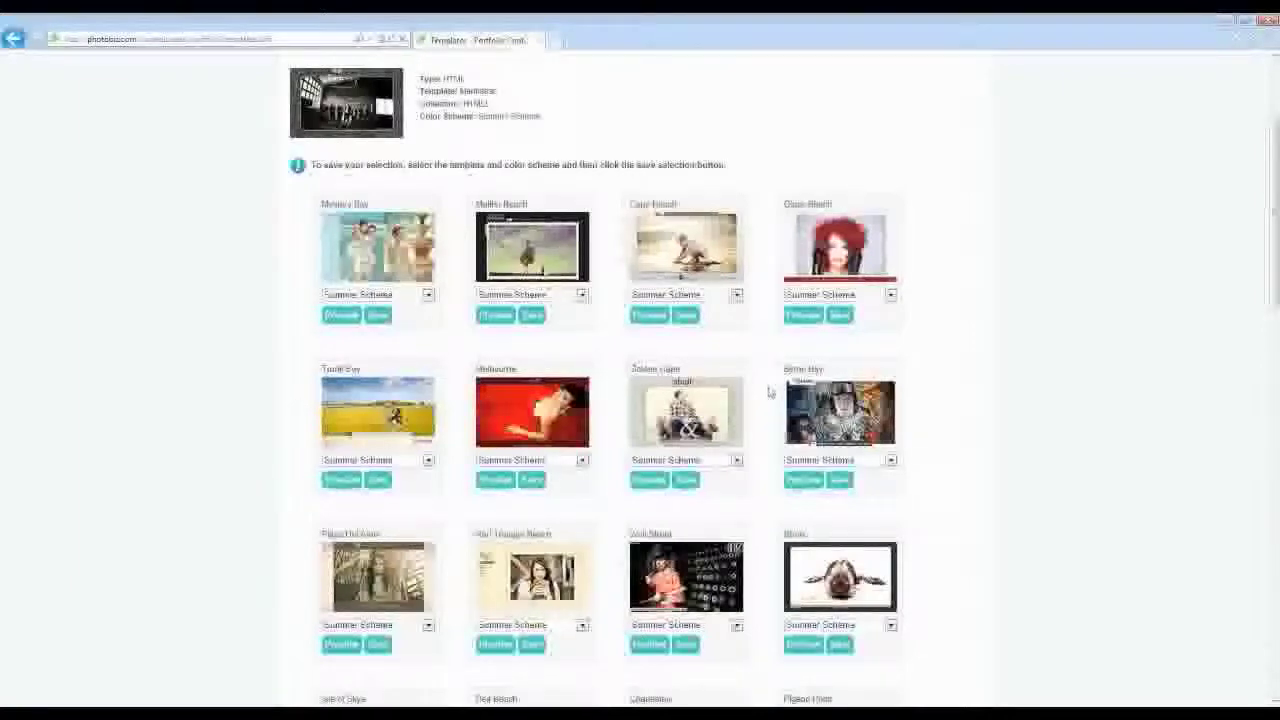
scroll(770, 392, "down", 2)
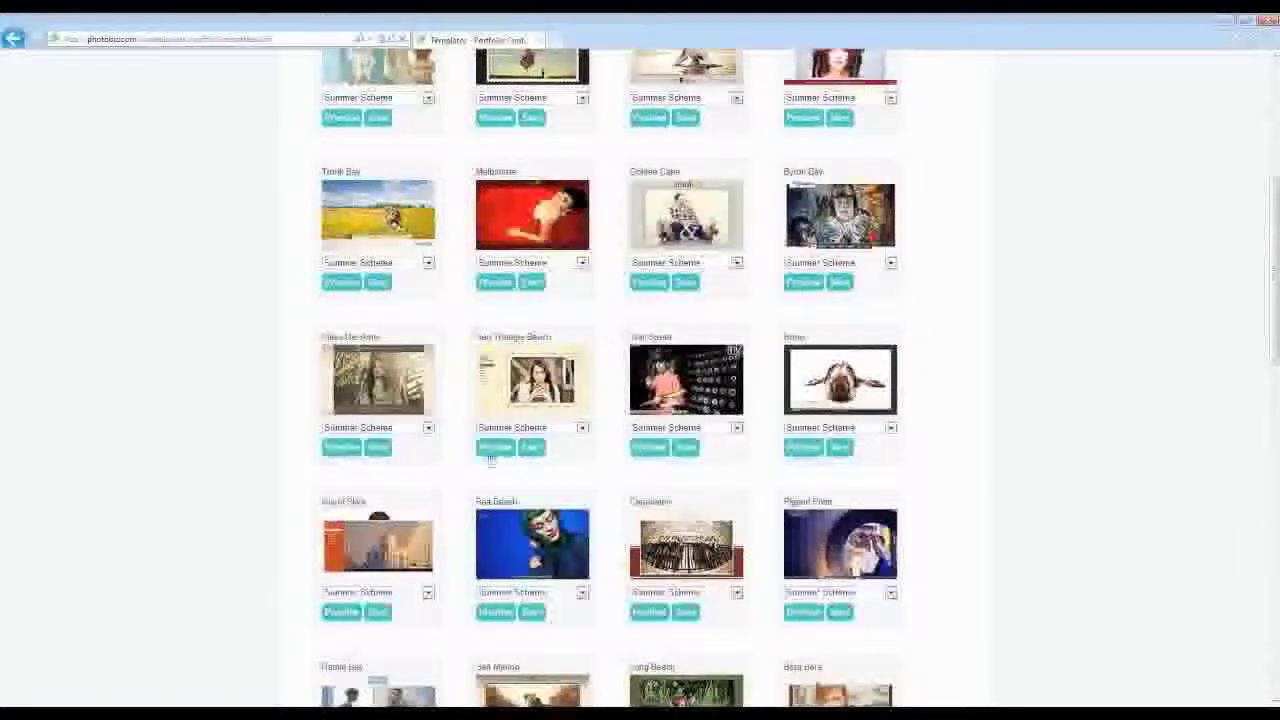
left_click(493, 284)
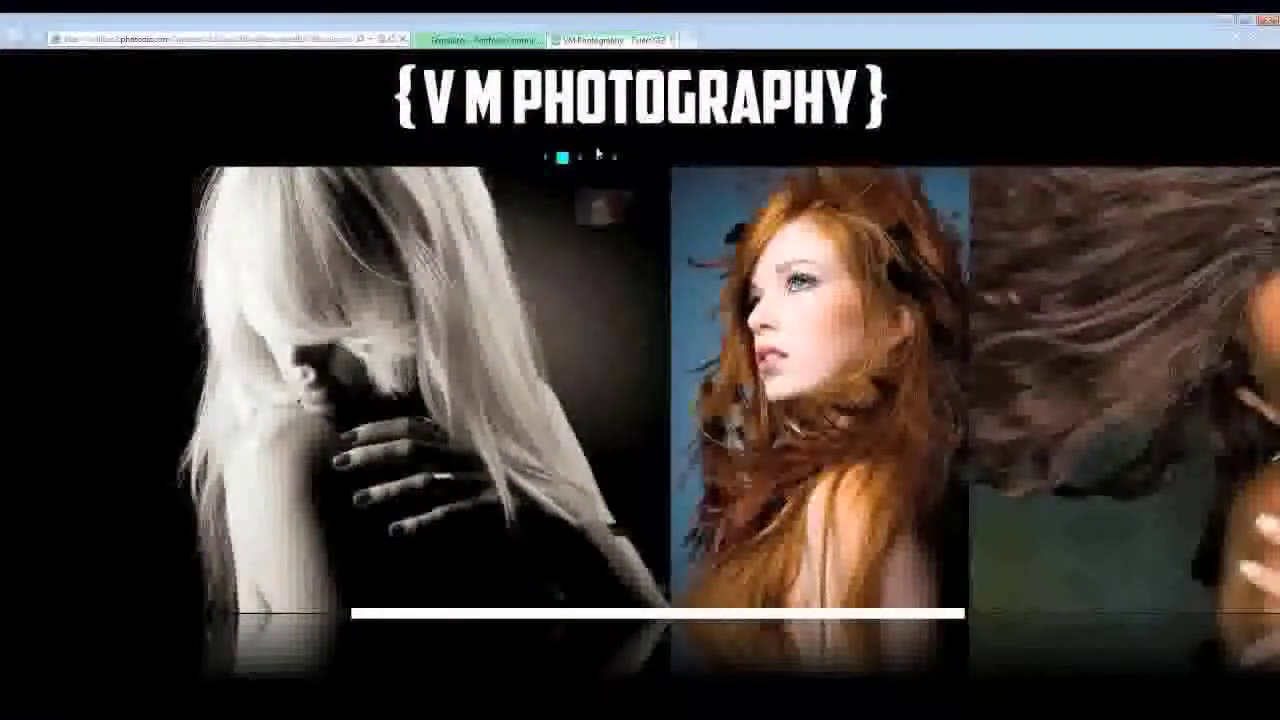
left_click(676, 41)
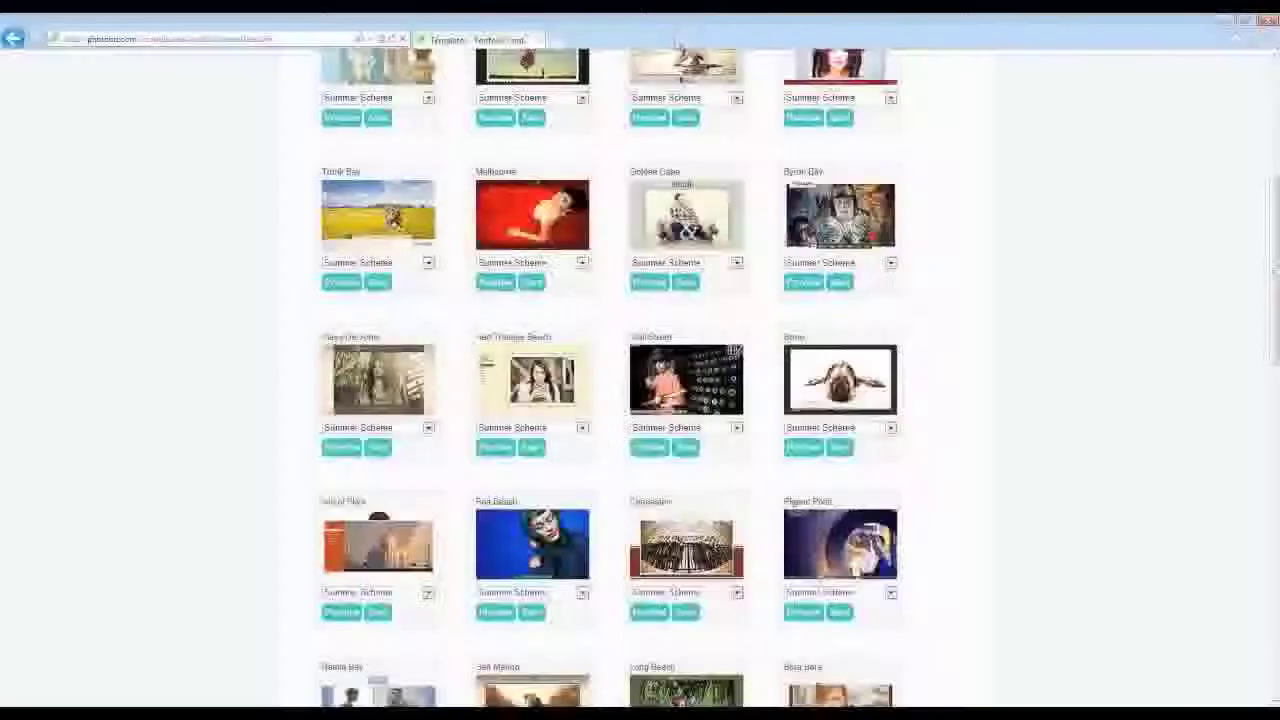
scroll(624, 401, "up", 1)
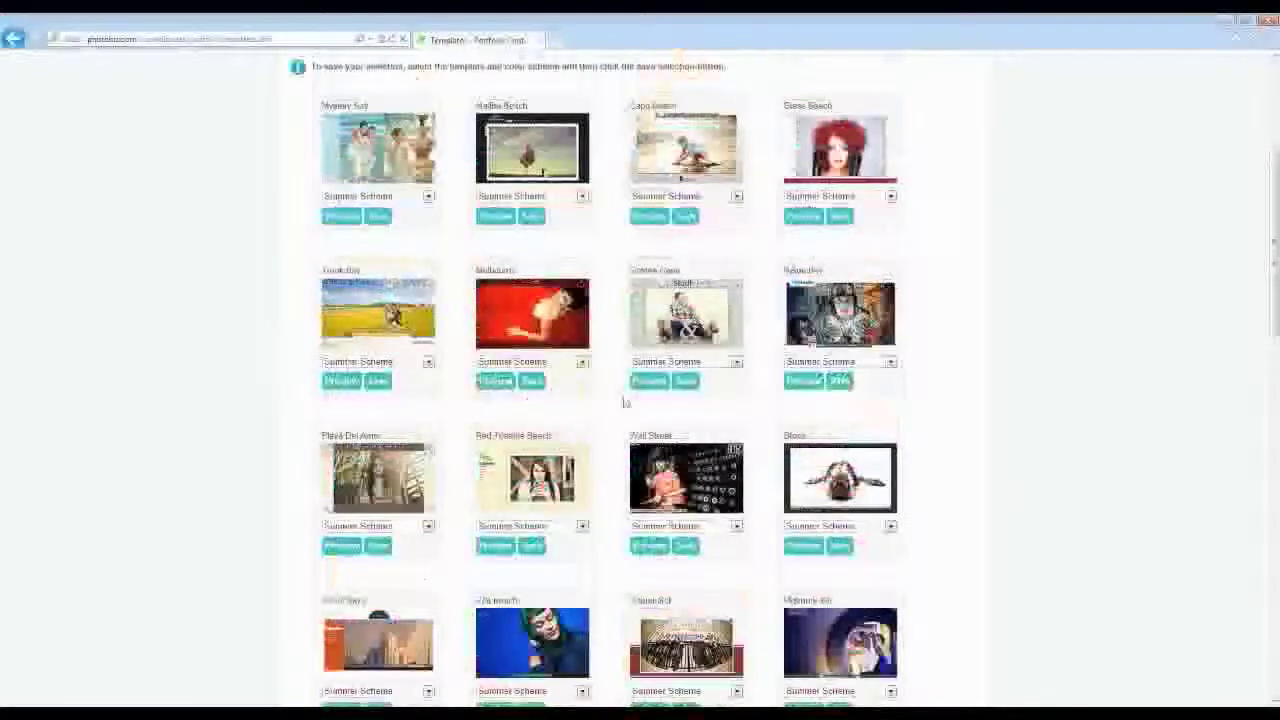
scroll(778, 421, "down", 3)
scroll(778, 421, "down", 2)
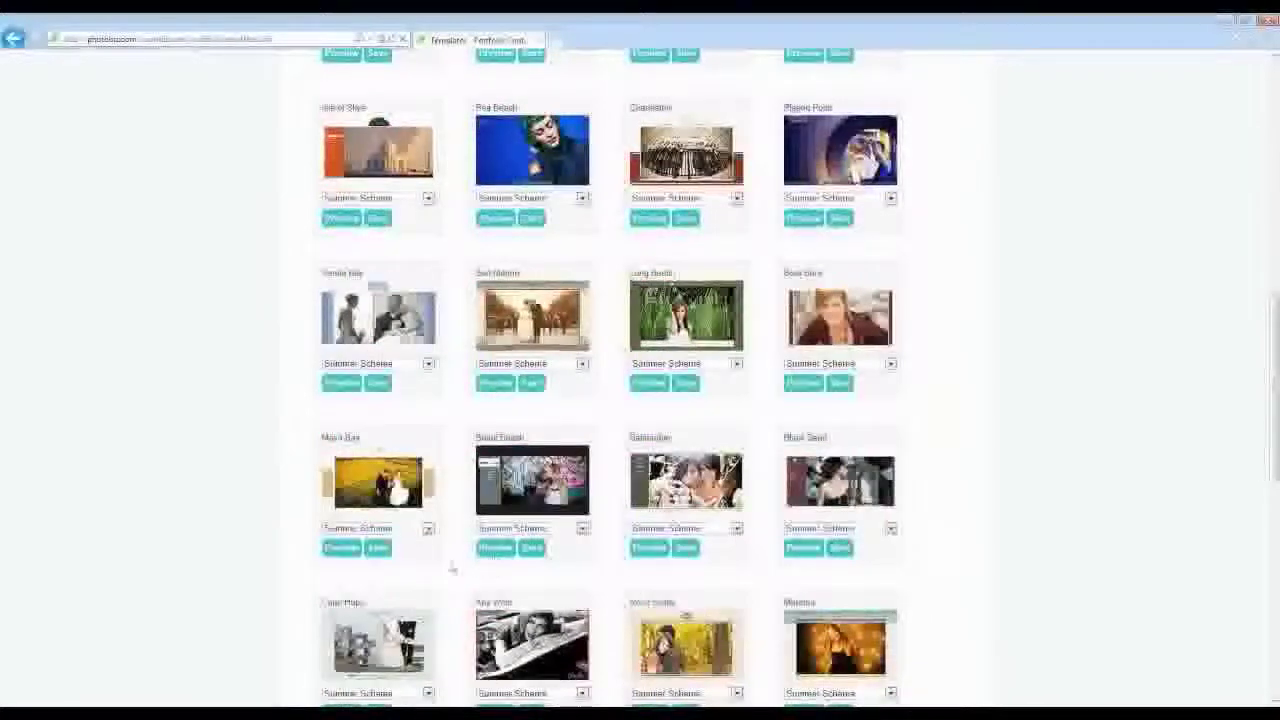
scroll(450, 565, "down", 1)
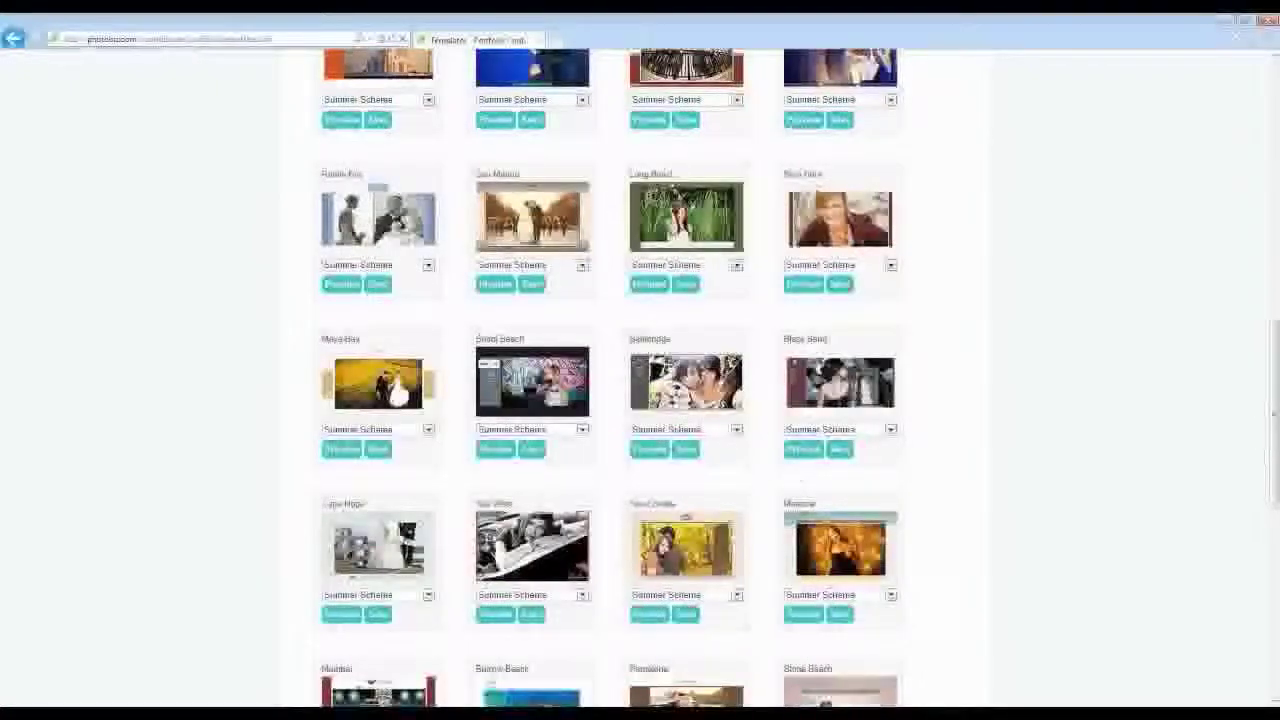
- Preview the site in the Long Beach template, viewing two Information sub-pages and a Photography page
left_click(647, 286)
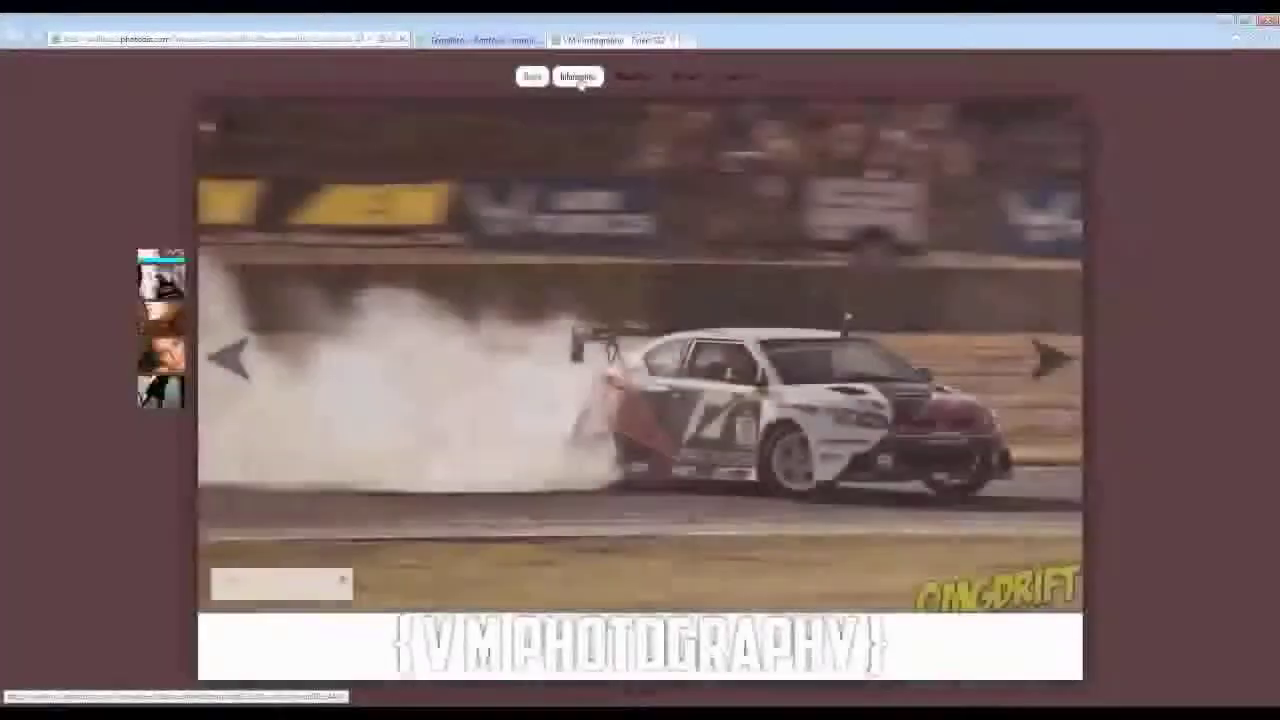
mouse_move(580, 80)
left_click(578, 106)
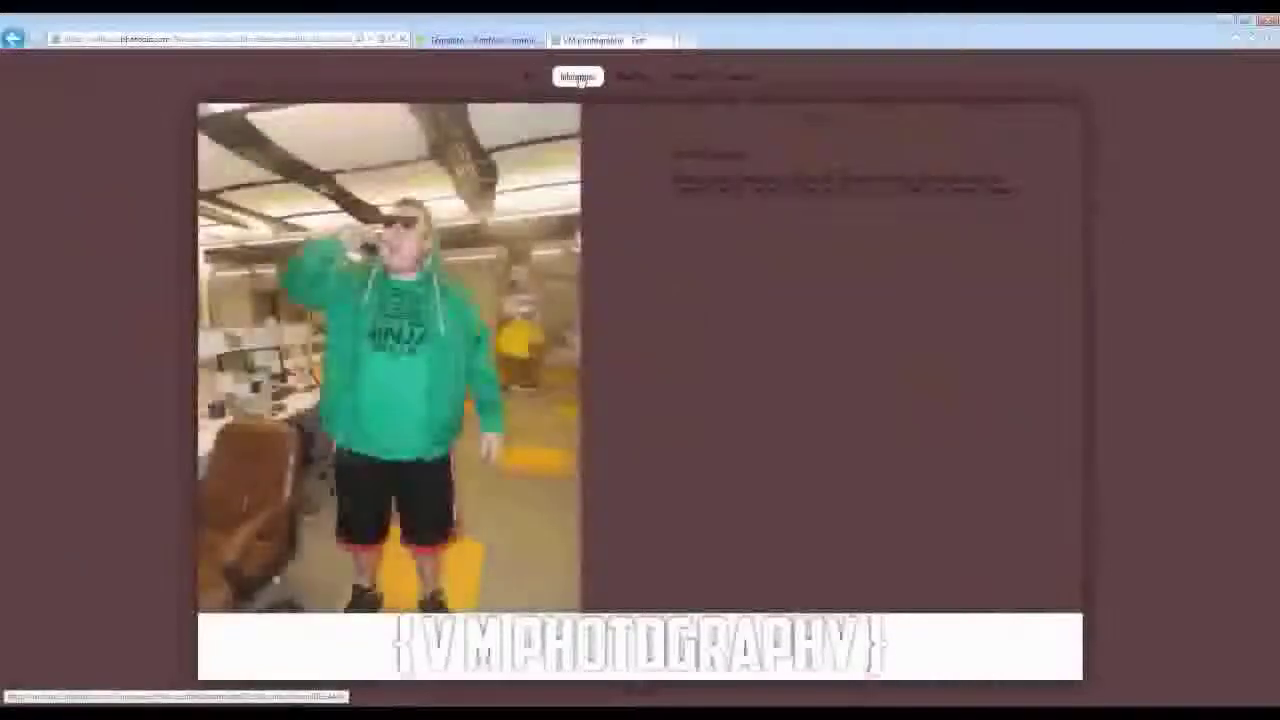
mouse_move(580, 80)
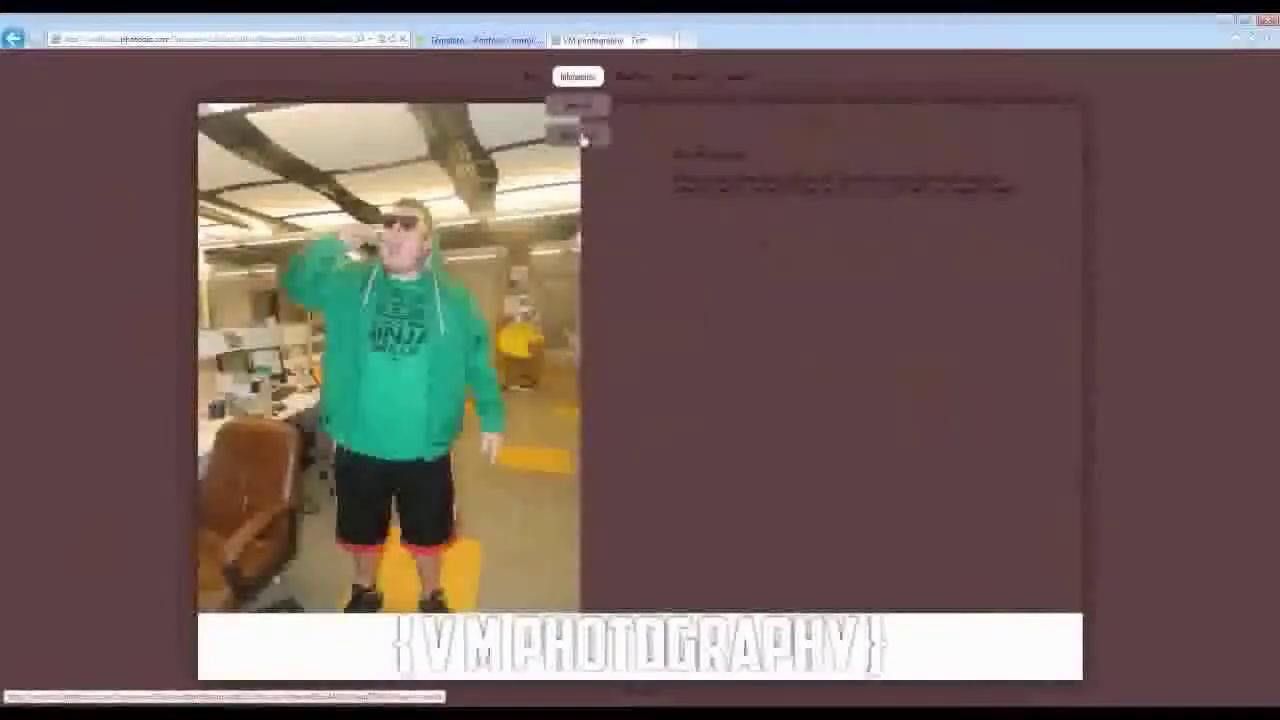
left_click(583, 138)
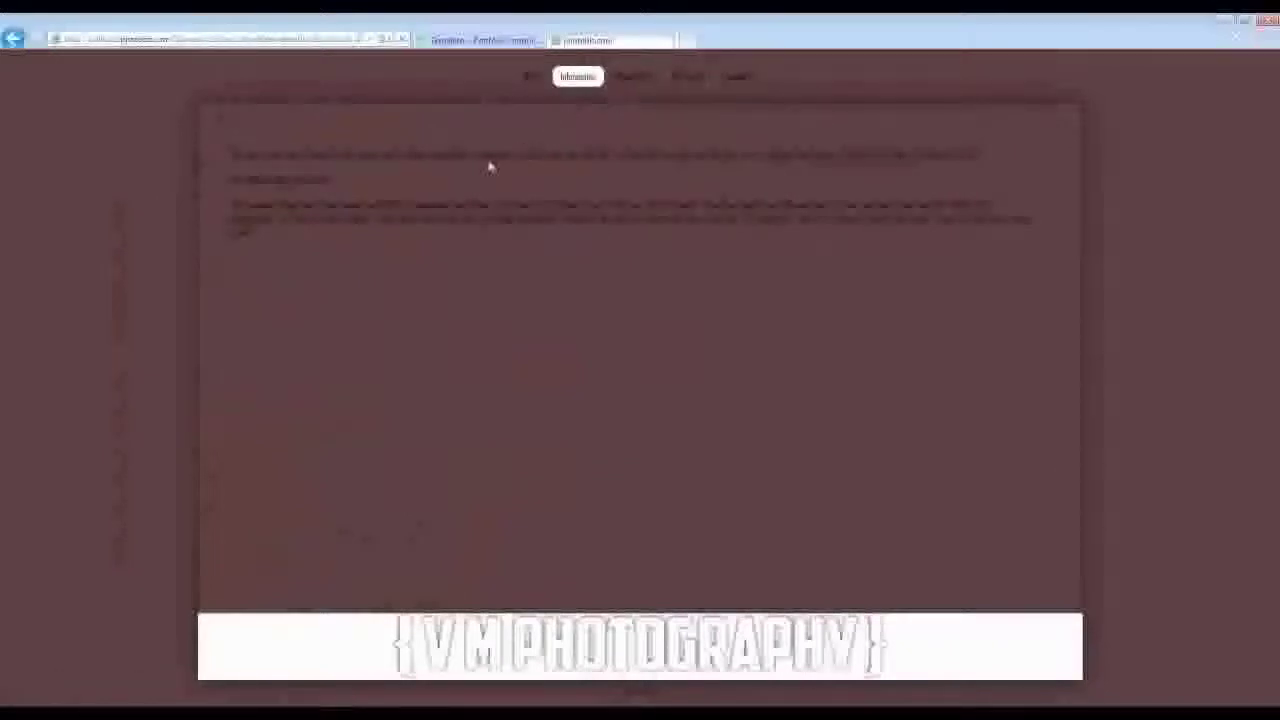
mouse_move(642, 84)
left_click(638, 108)
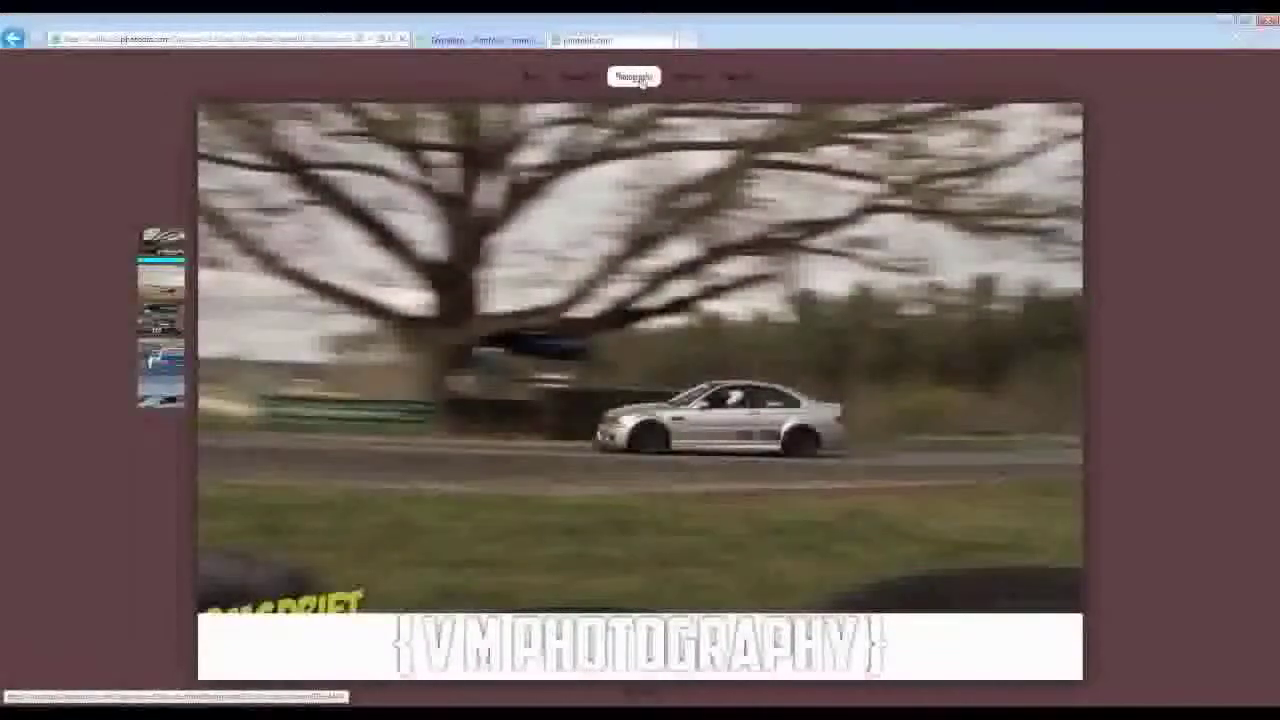
key("ctrl+w")
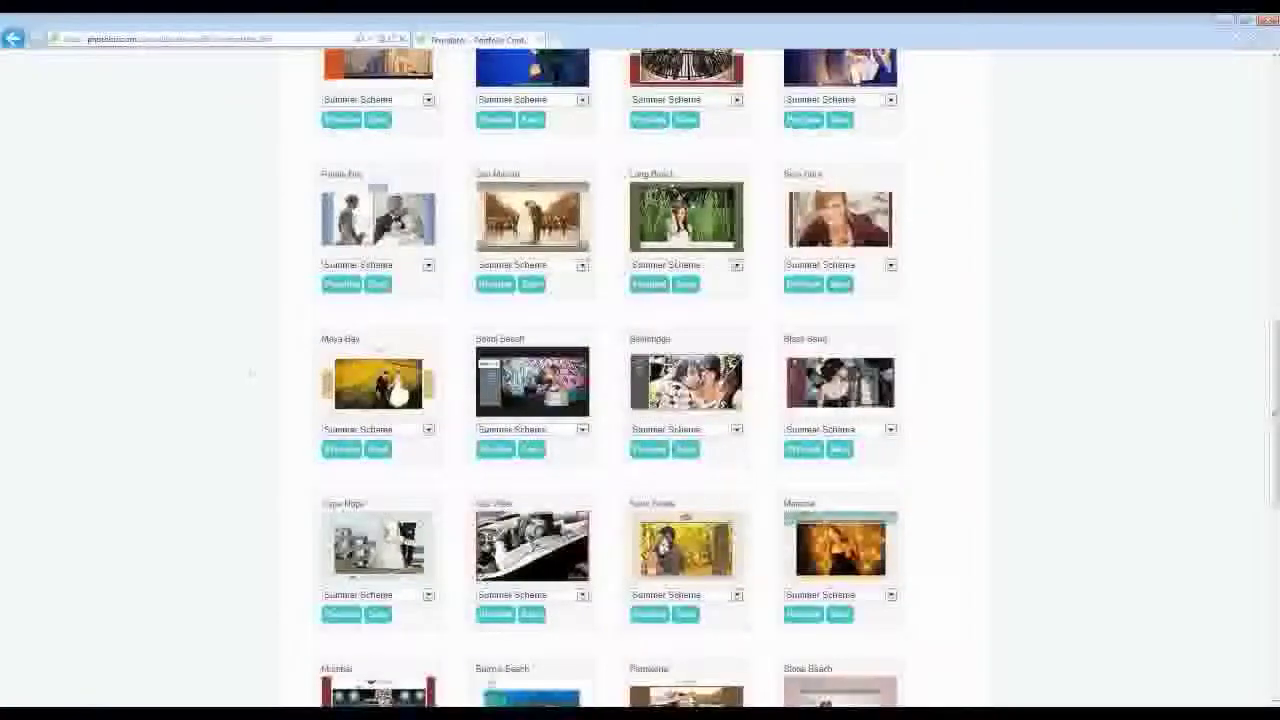
- Preview the Playa Del Amor template, then apply it as the site's template
scroll(243, 408, "up", 1)
scroll(242, 411, "down", 3)
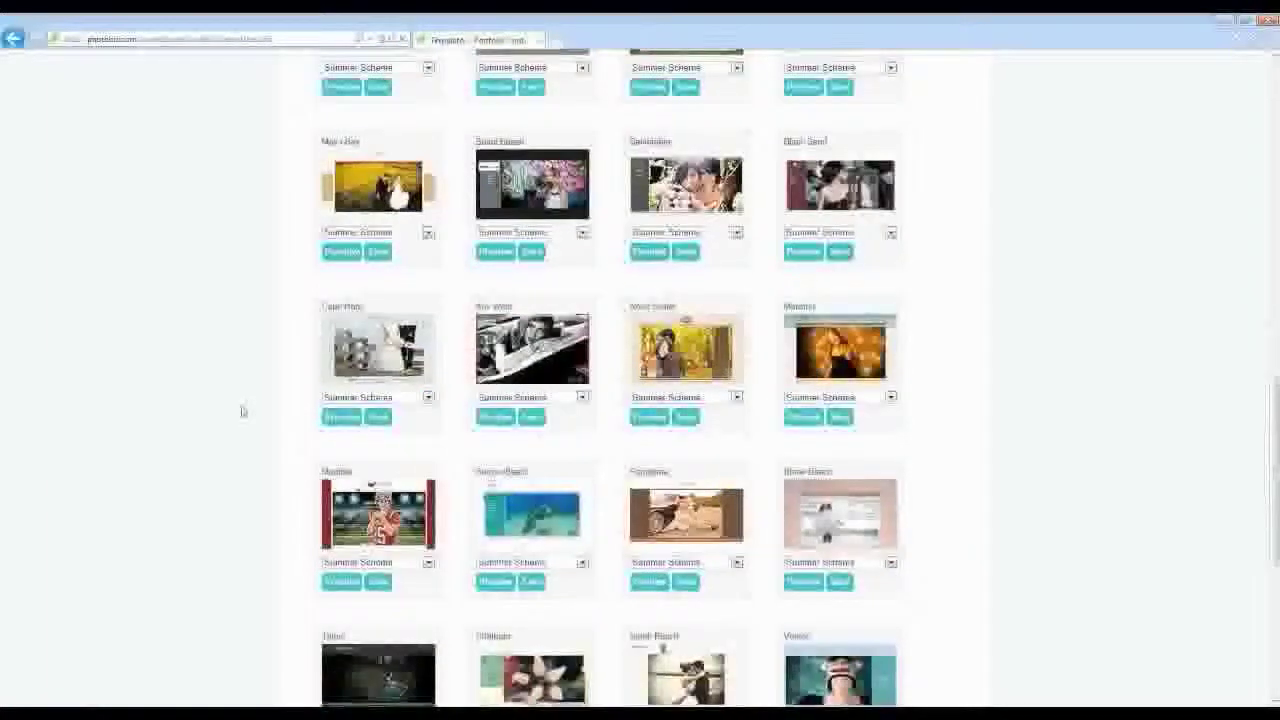
scroll(242, 410, "up", 5)
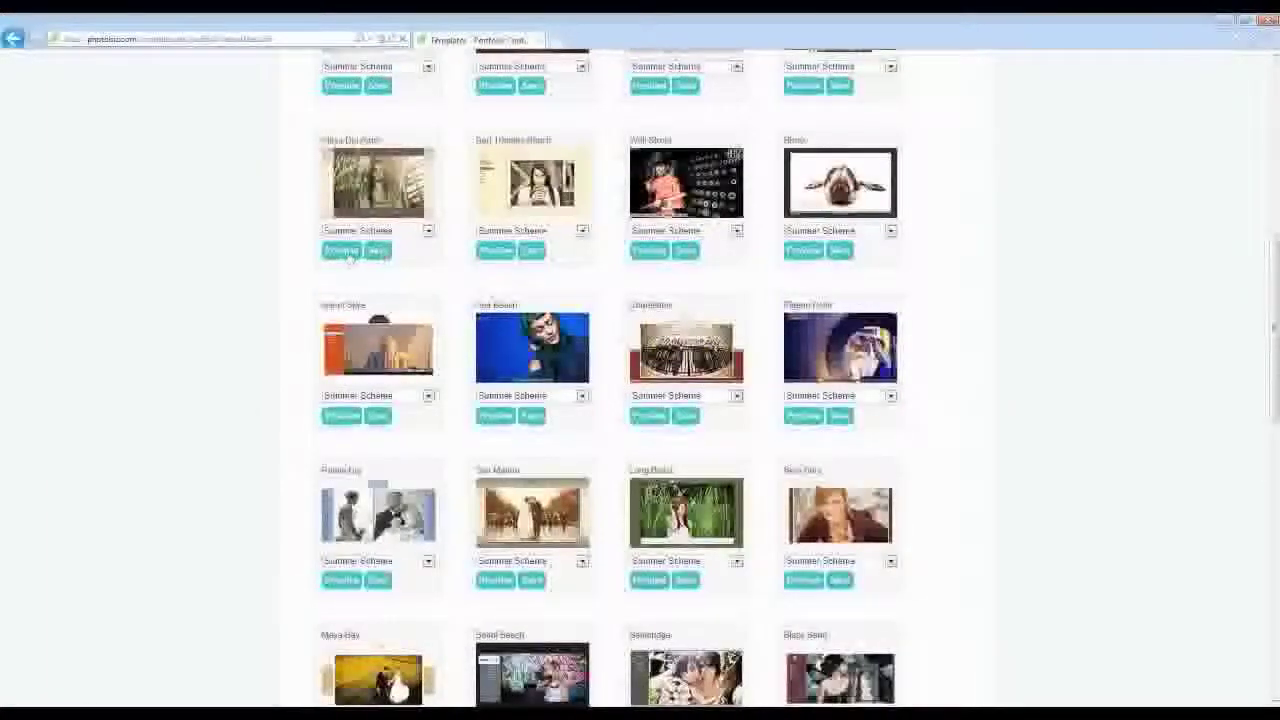
left_click(345, 252)
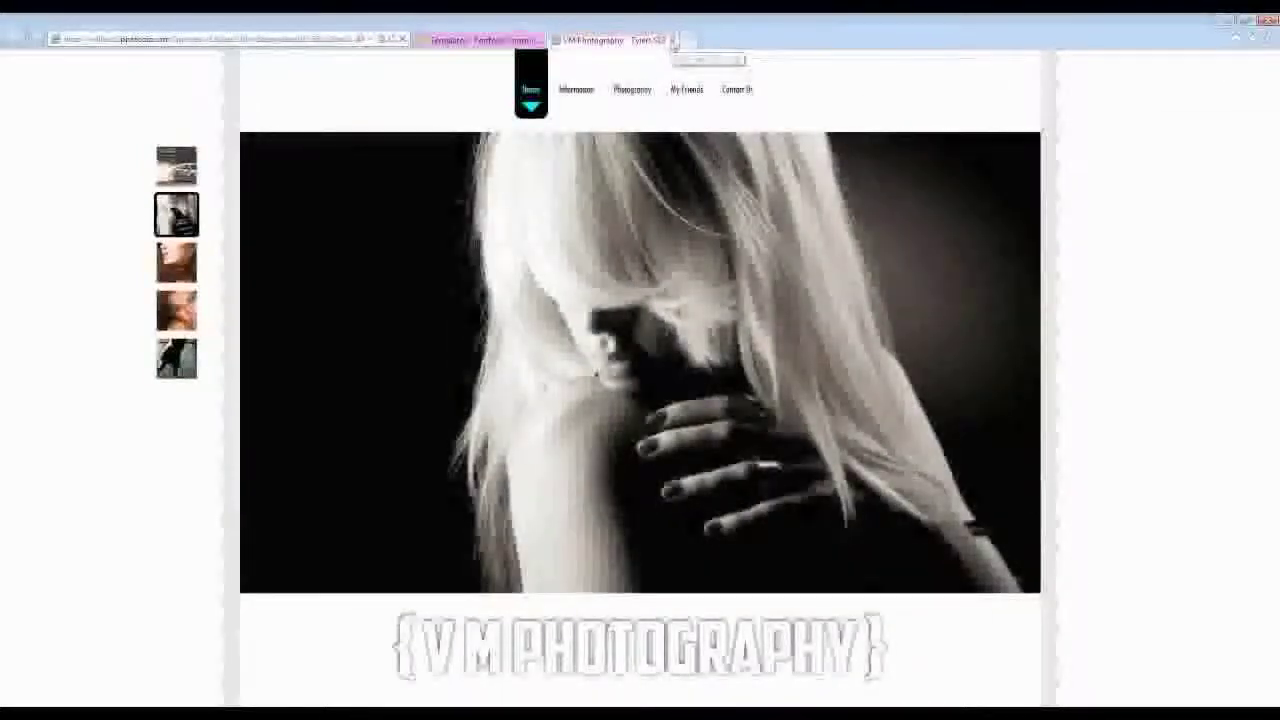
left_click(673, 41)
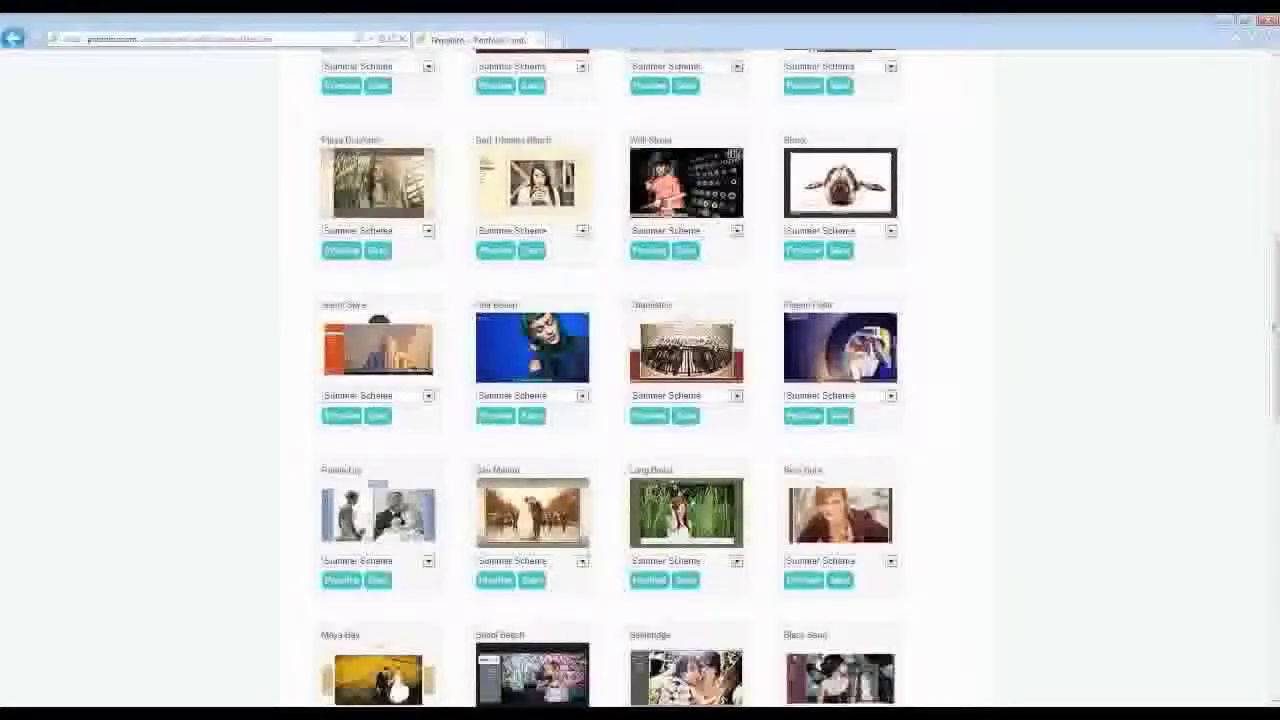
left_click(379, 251)
- Open the Color Schemes page from the toolbar's Color Picker icon
scroll(283, 313, "up", 3)
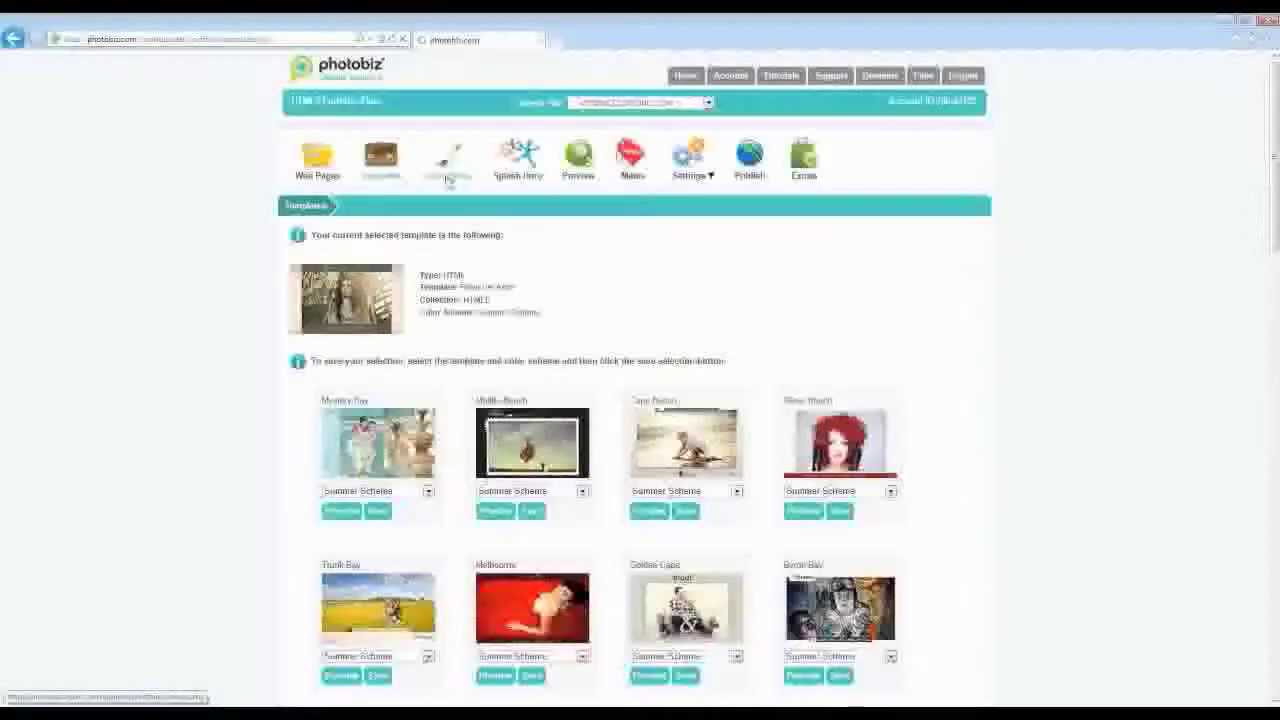
left_click(447, 172)
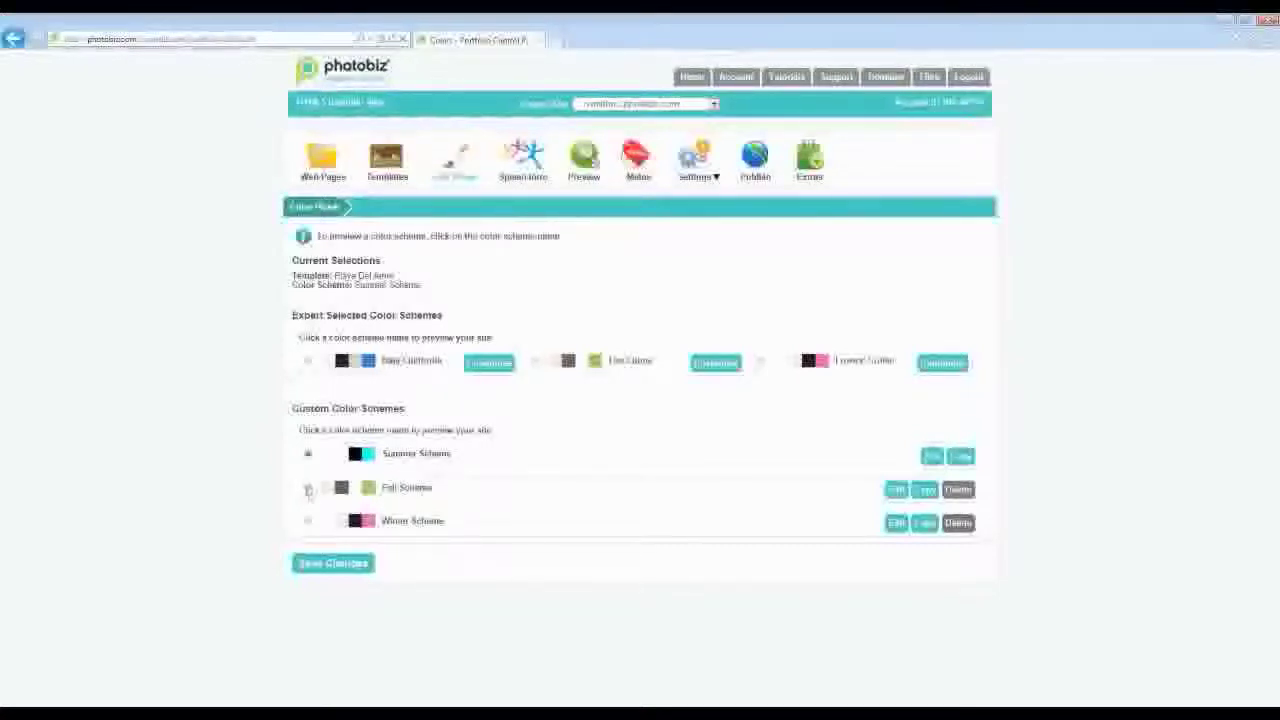
- Save Fall Scheme as the site's colour scheme, then preview the Baja California scheme
left_click(307, 487)
left_click(333, 563)
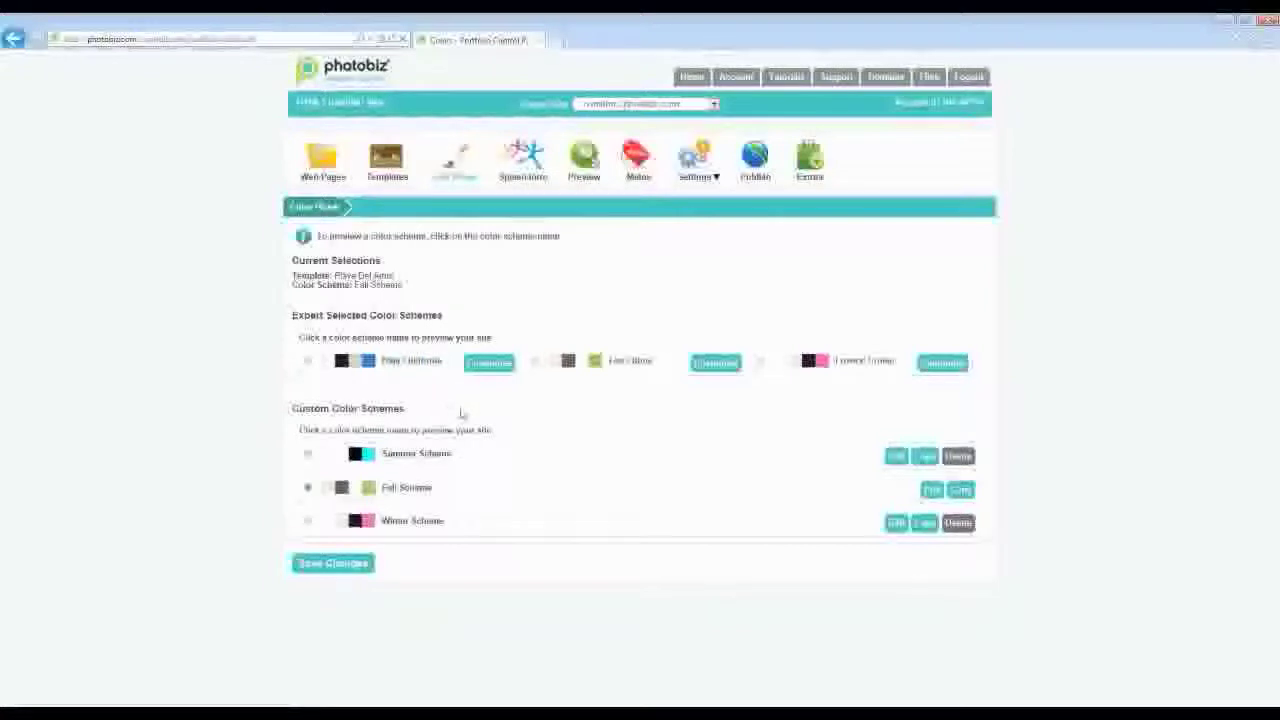
left_click(420, 366)
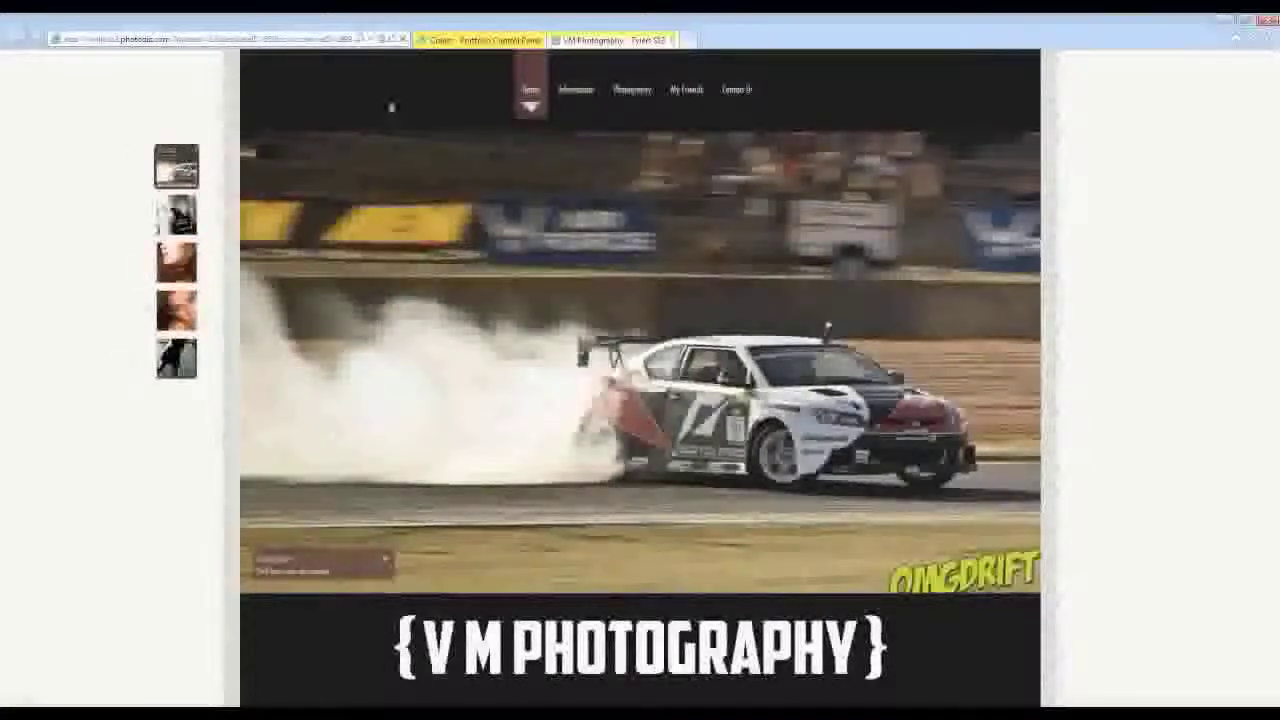
mouse_move(573, 95)
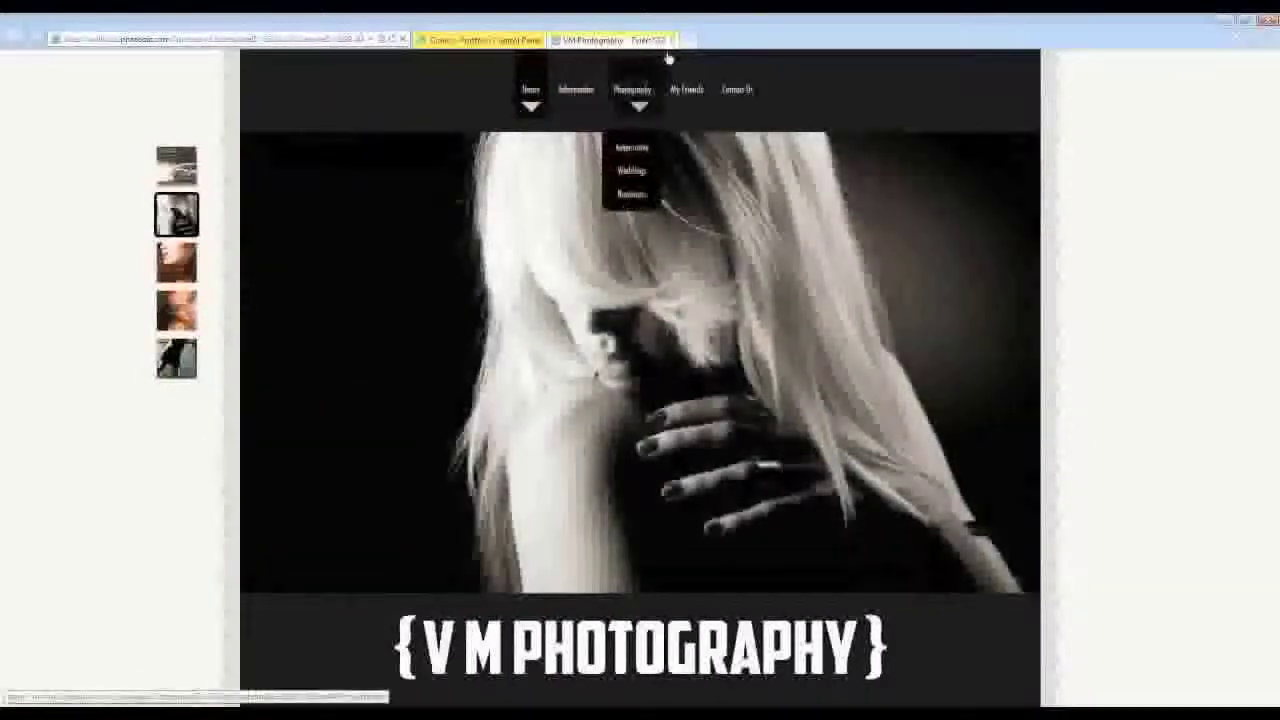
left_click(673, 40)
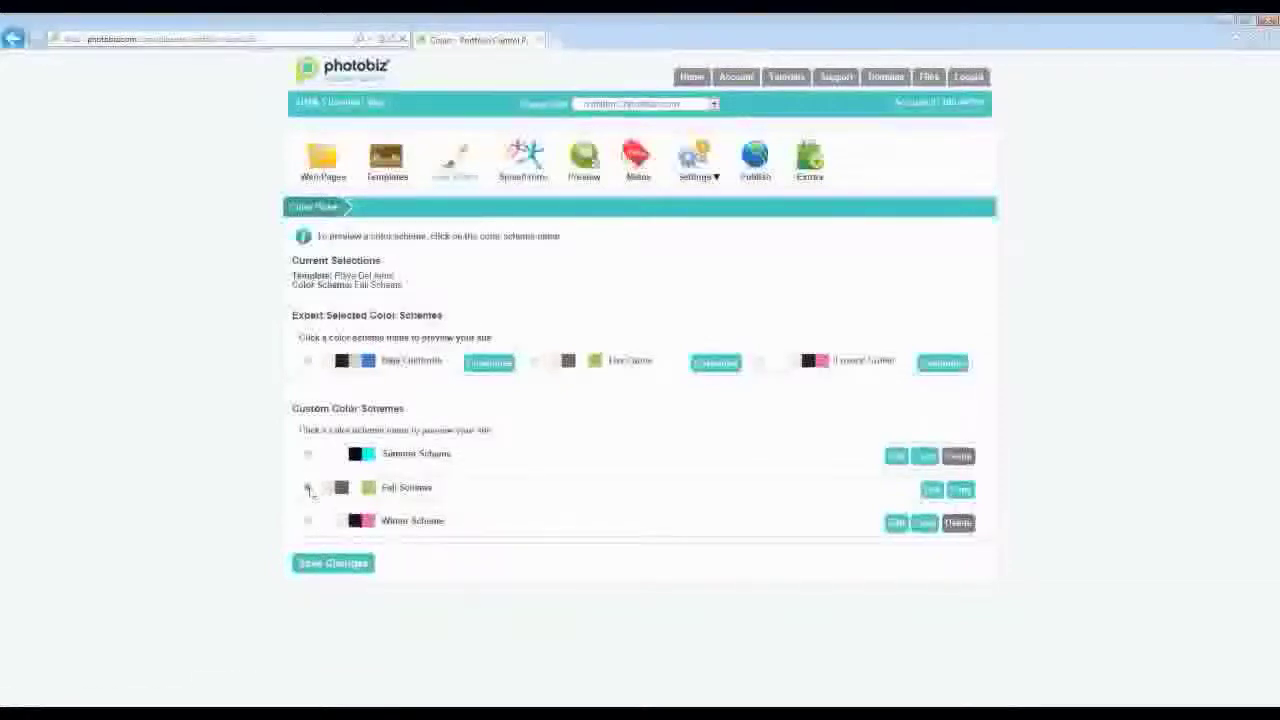
- Resave Fall Scheme and view the V M Photography site in its beige and grey colours
left_click(333, 564)
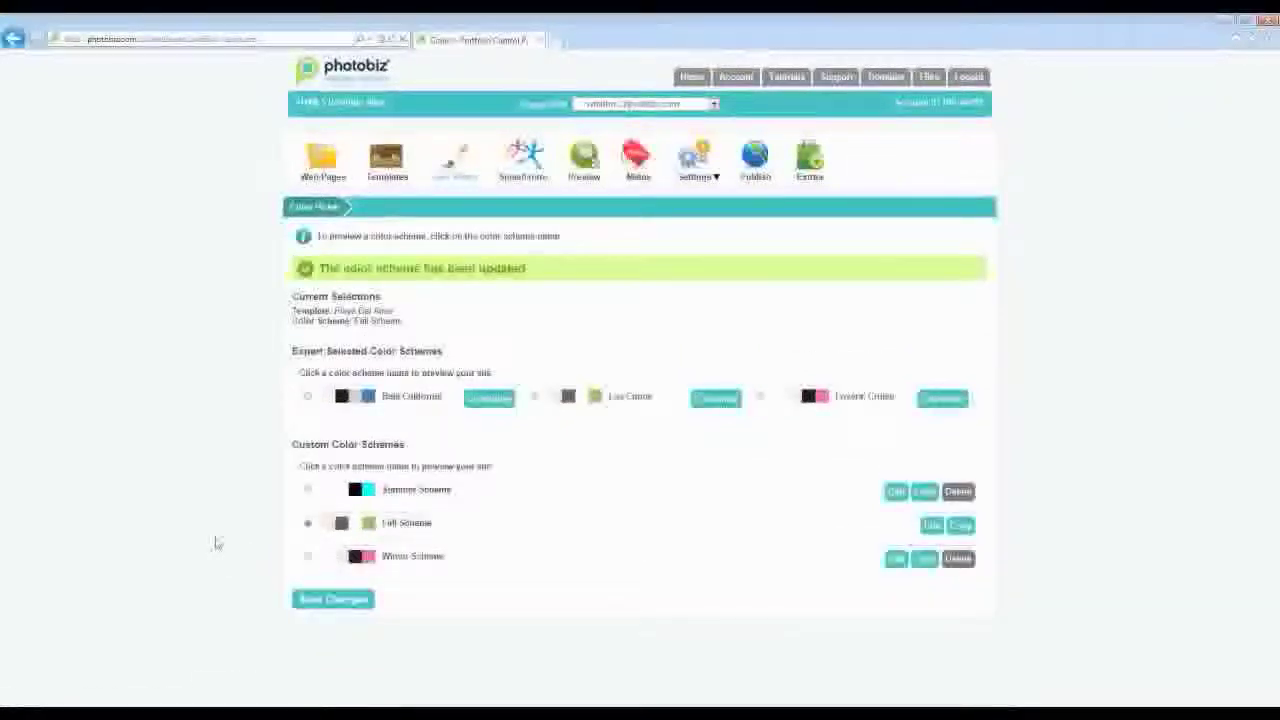
left_click(591, 162)
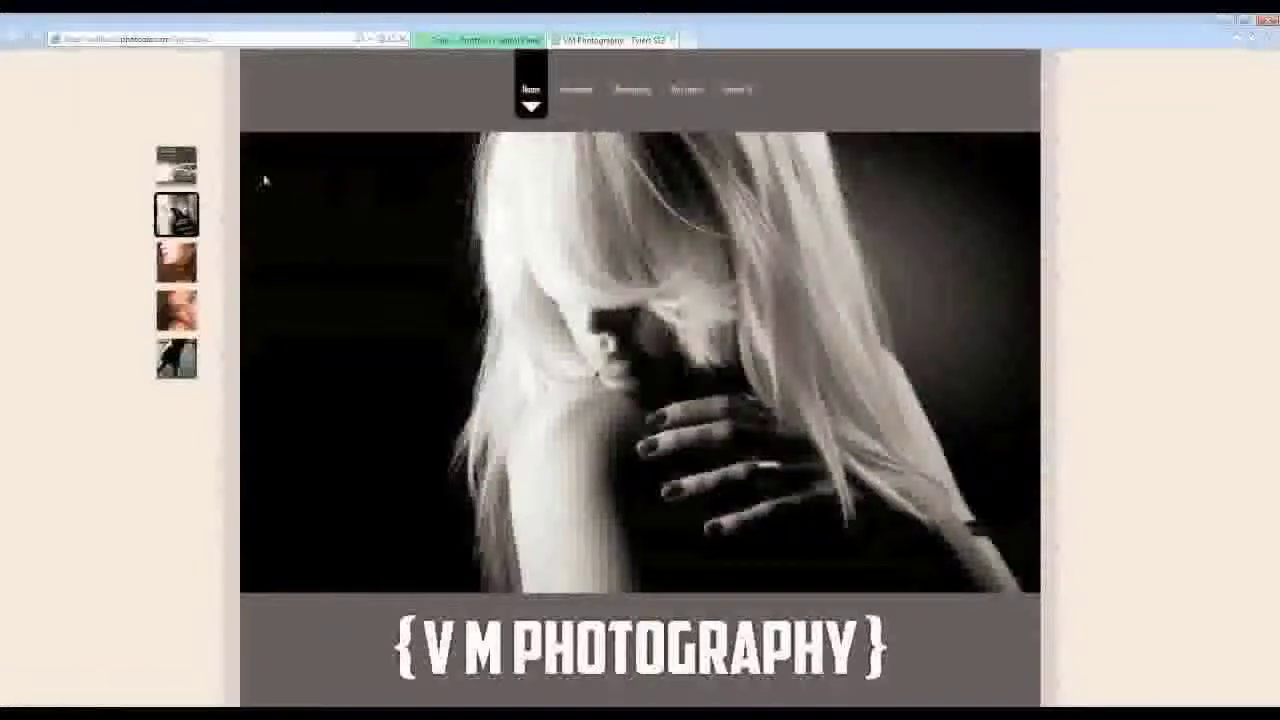
mouse_move(540, 86)
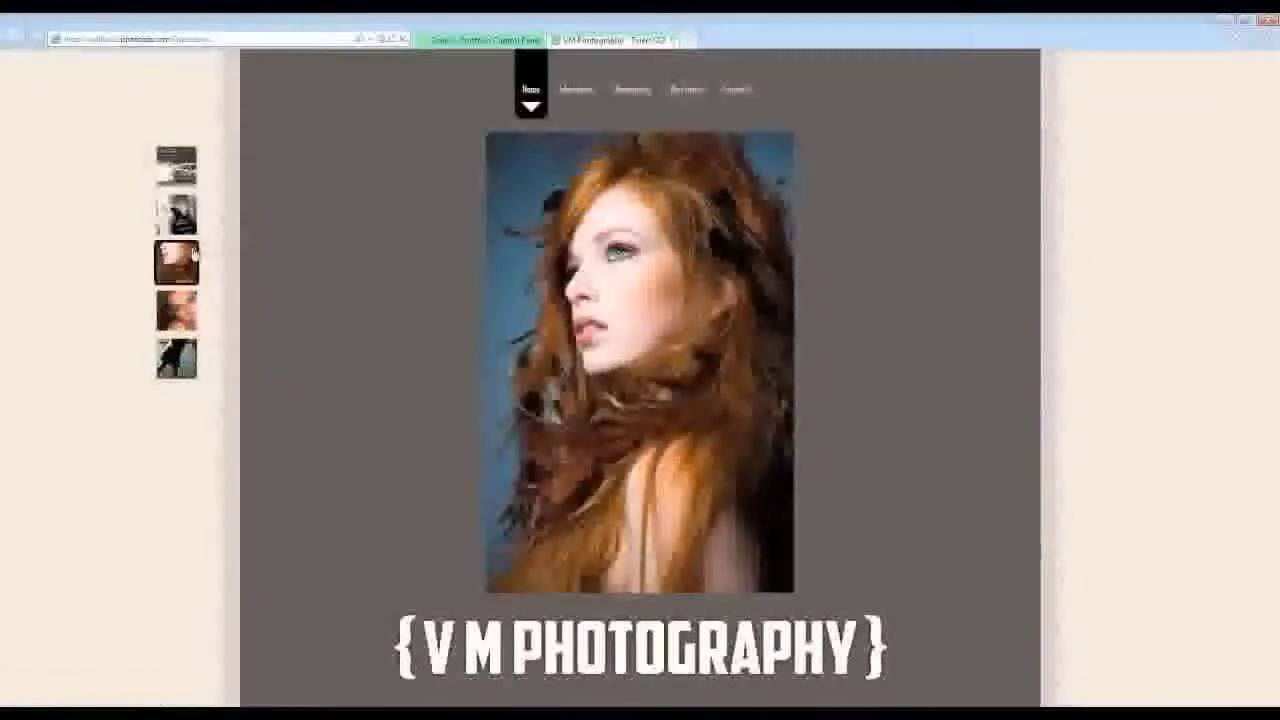
mouse_move(536, 62)
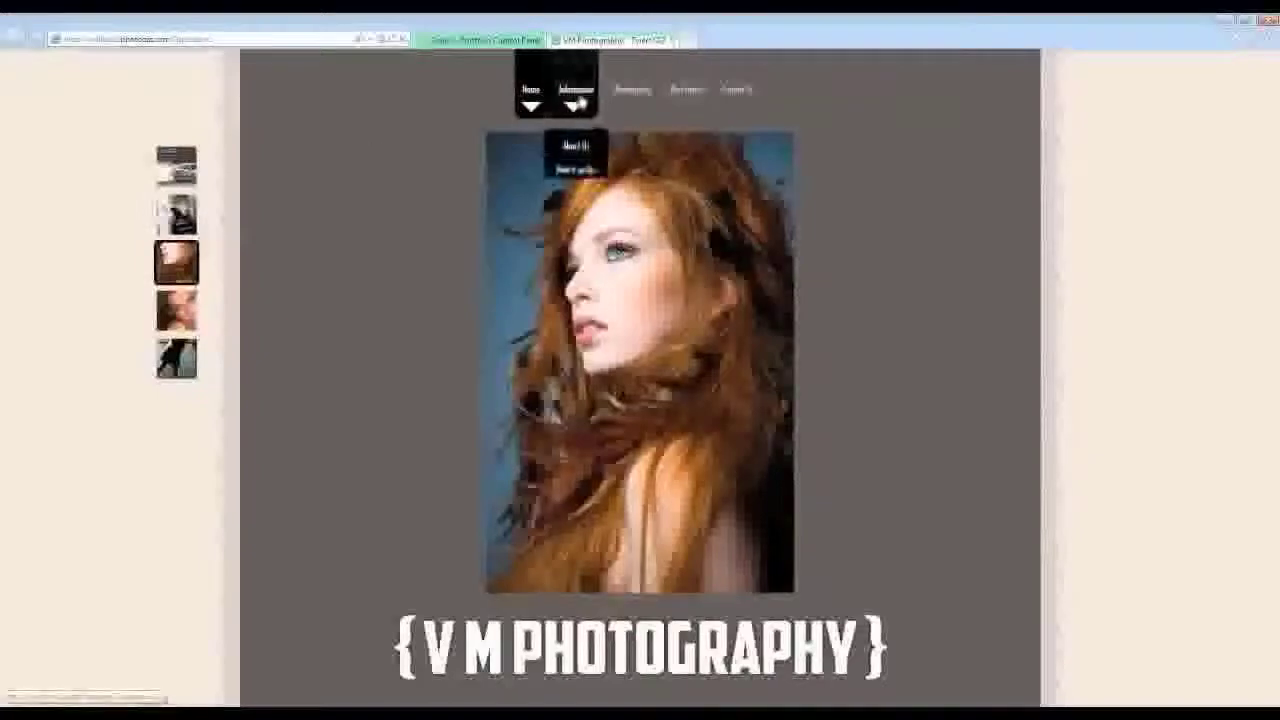
left_click(488, 40)
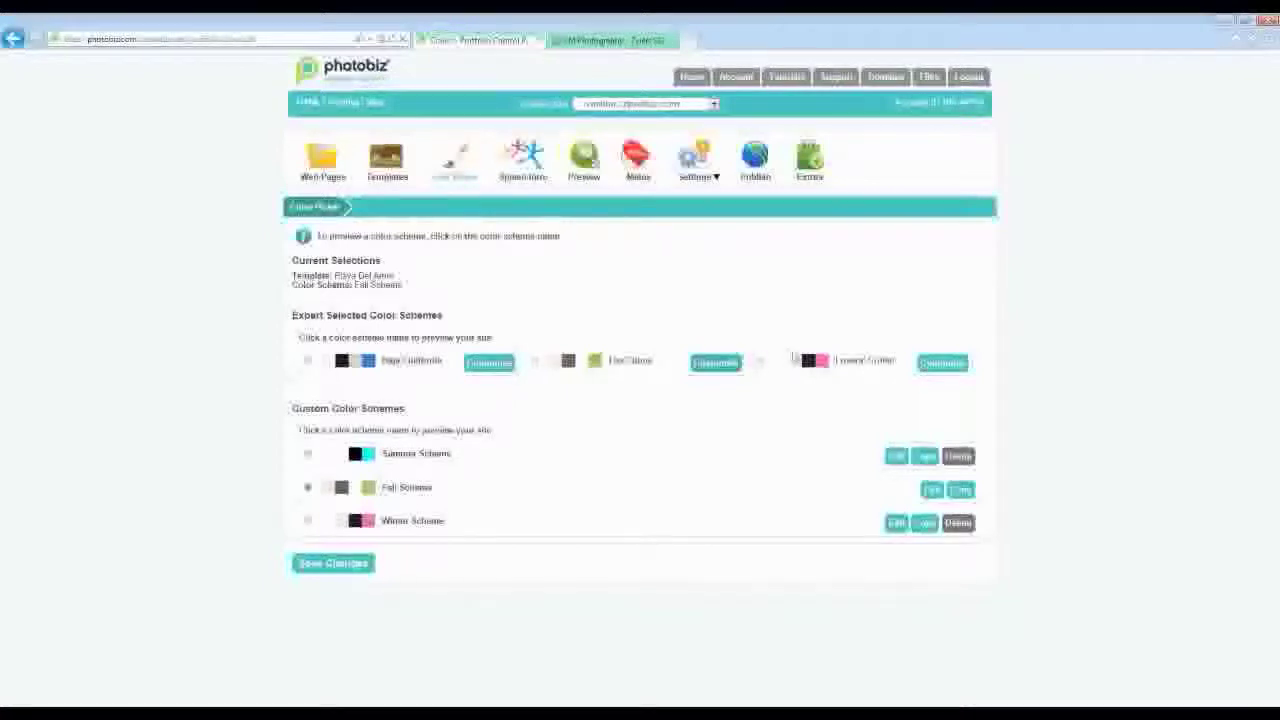
- Create a Baja California (copy) scheme and look over its General and Website Background colour fields
left_click(491, 366)
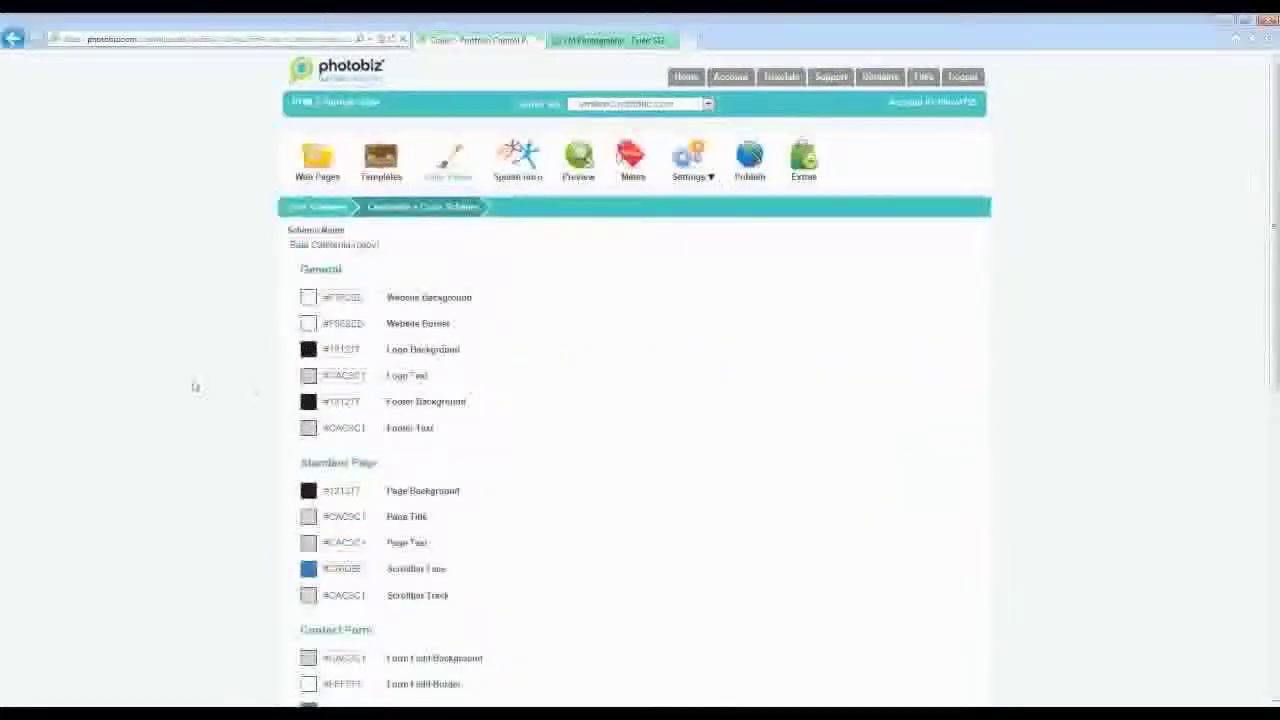
scroll(274, 330, "down", 1)
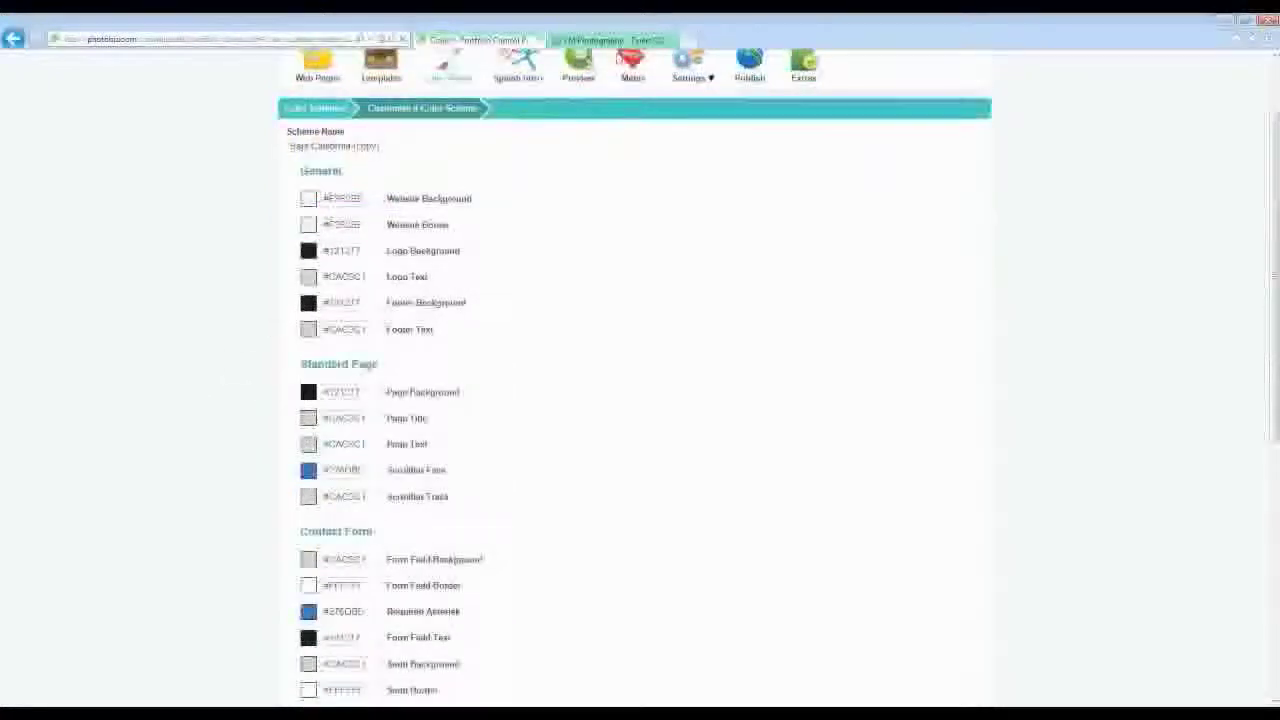
left_click_drag(347, 175, 302, 172)
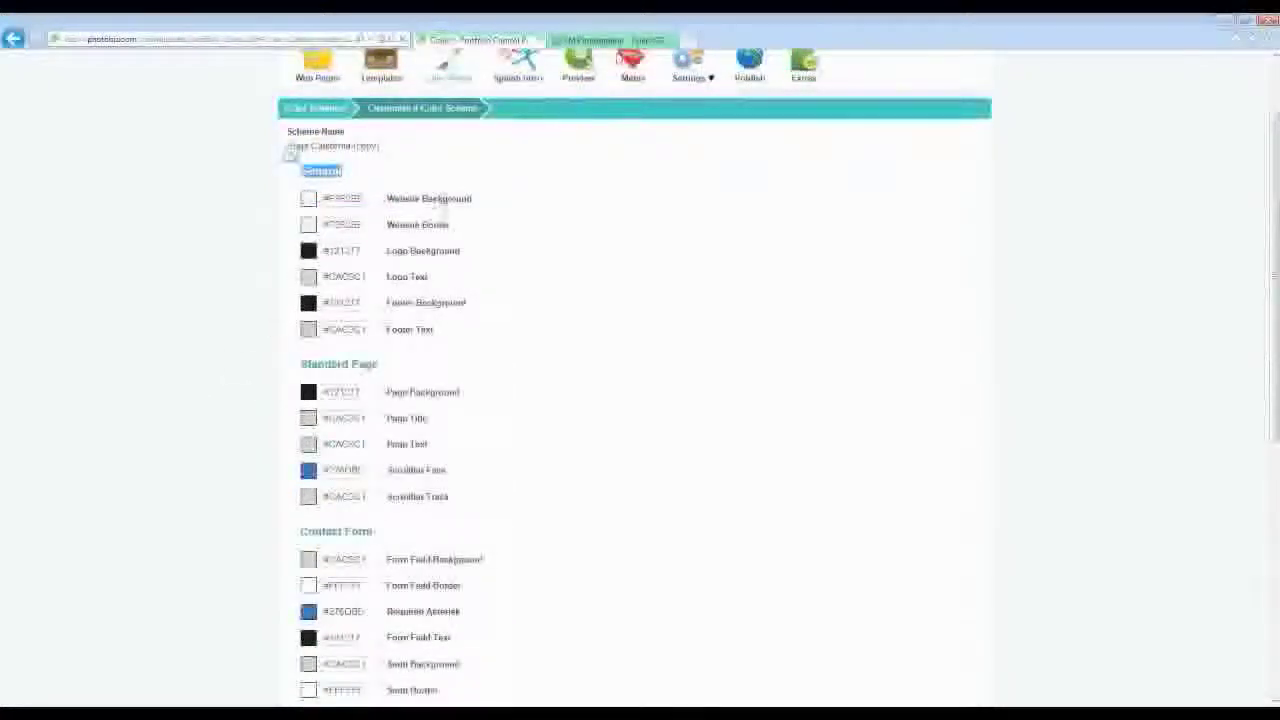
left_click(290, 155)
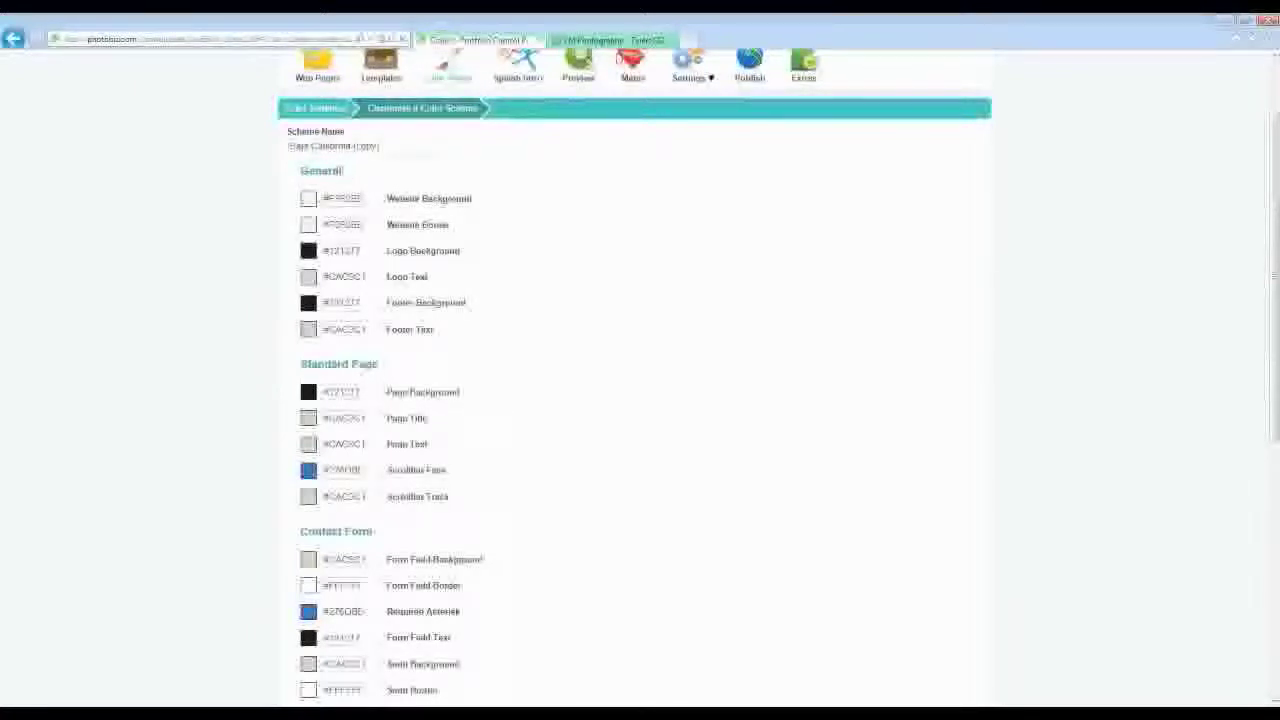
left_click_drag(478, 198, 422, 198)
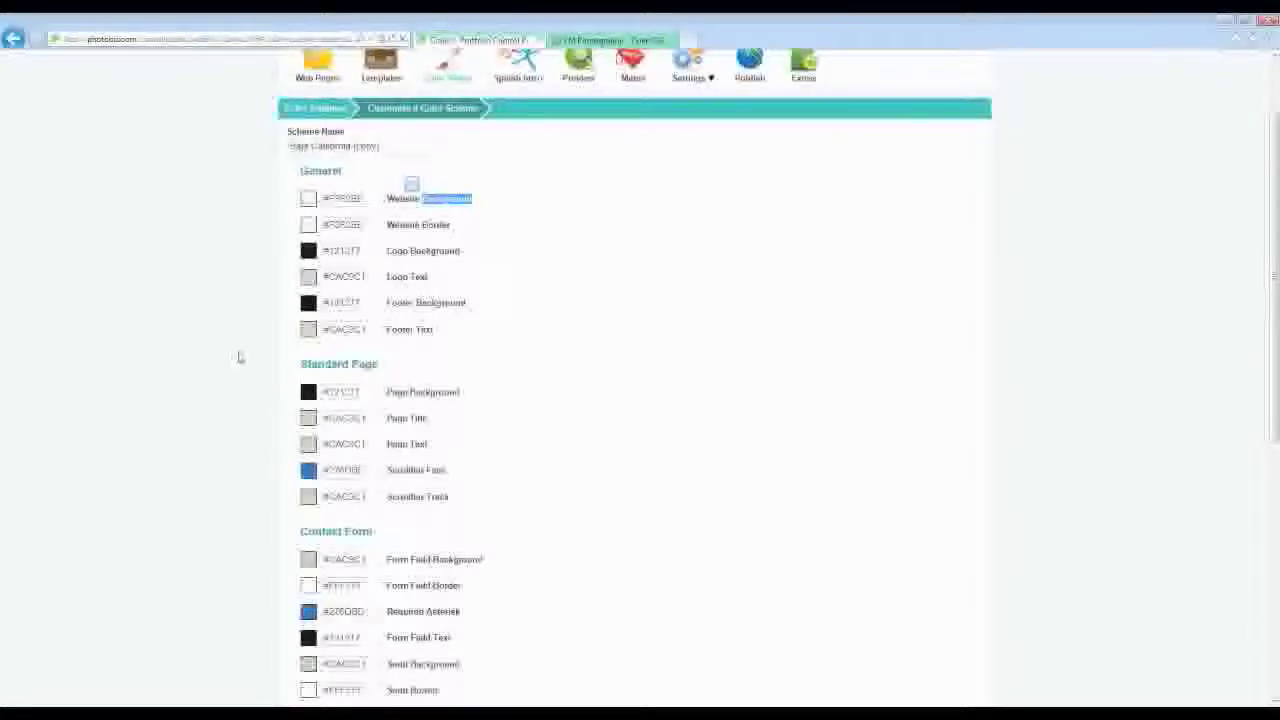
scroll(236, 357, "down", 3)
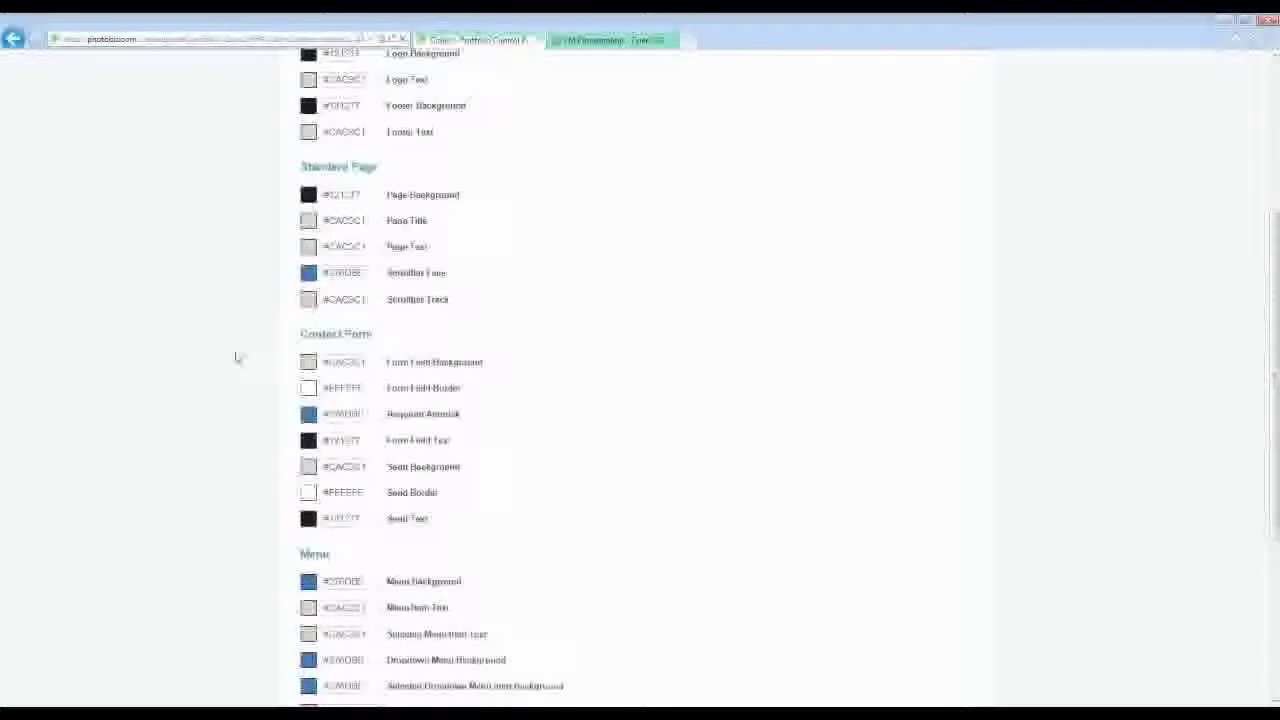
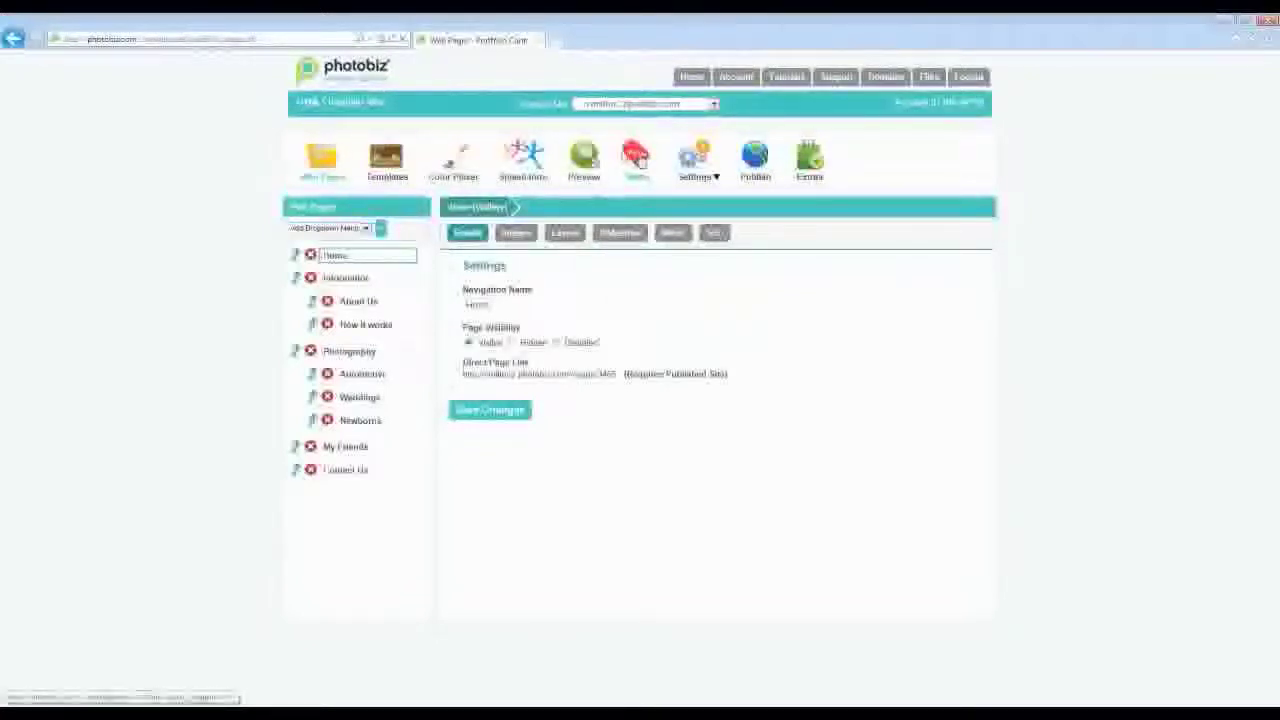
- Replace the example site-wide website title with 'VM Photography - Serving the Greater Triad Area'
left_click(639, 161)
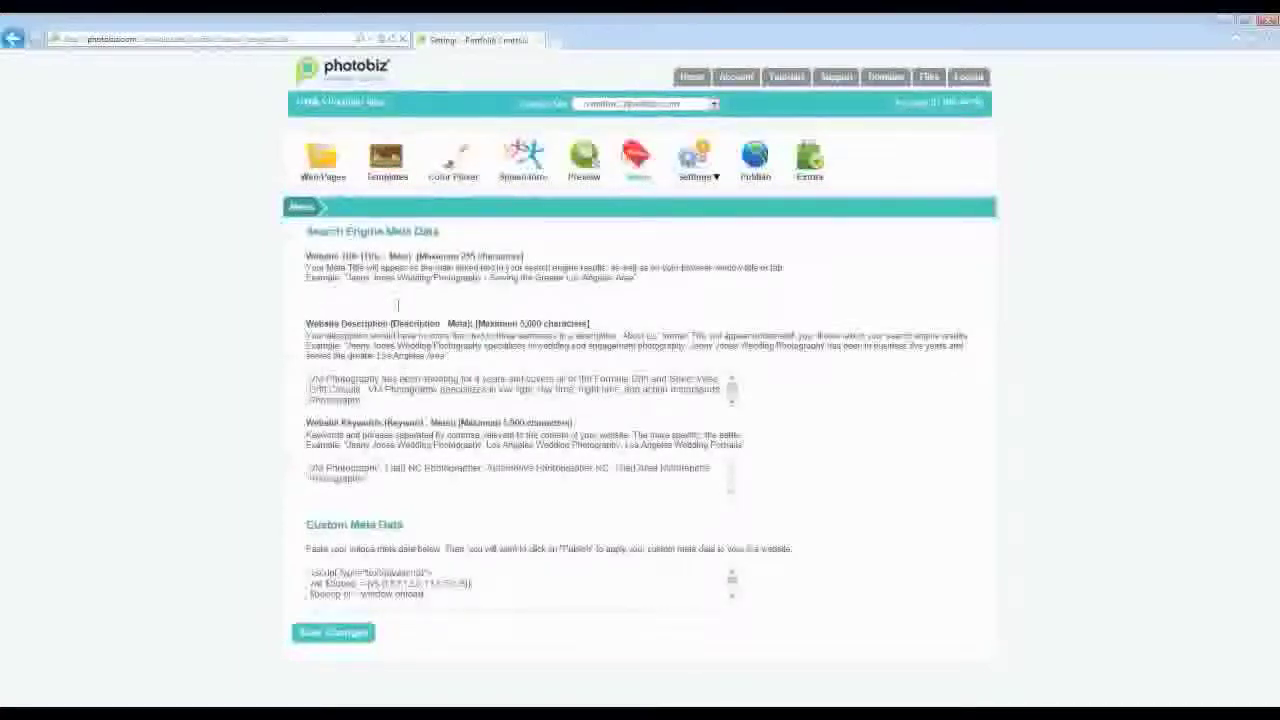
left_click_drag(644, 278, 348, 290)
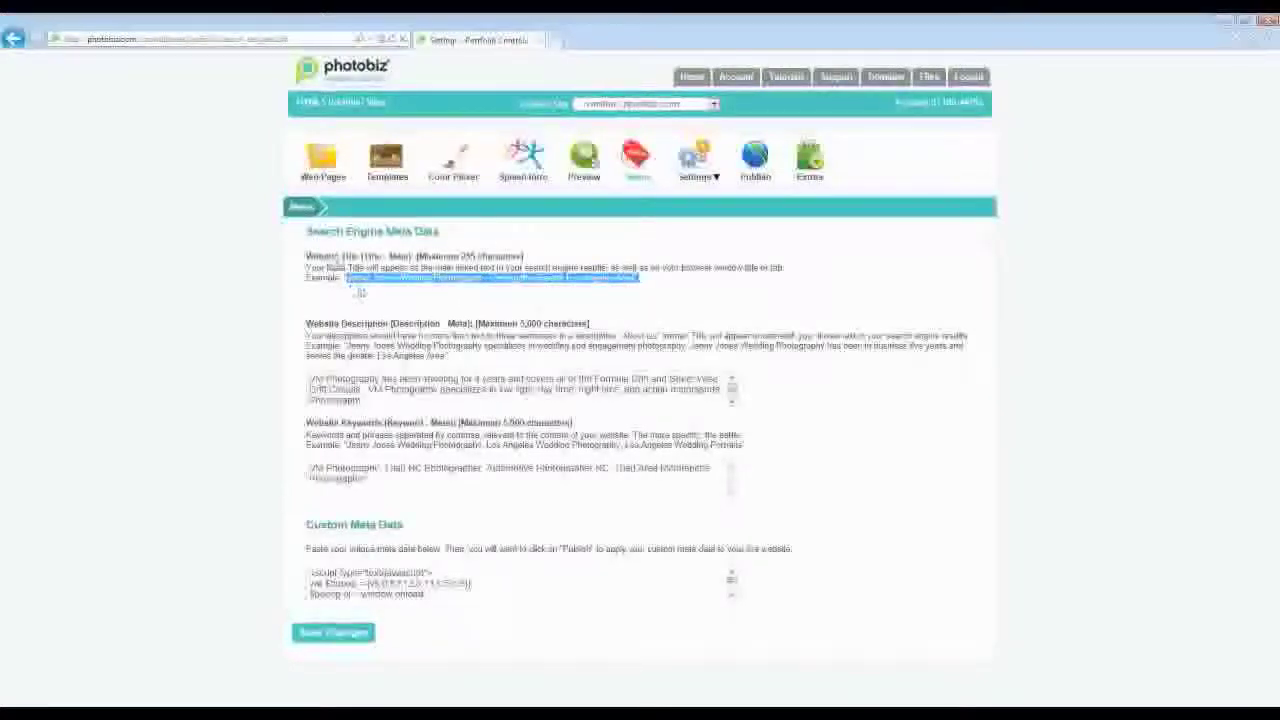
left_click(363, 298)
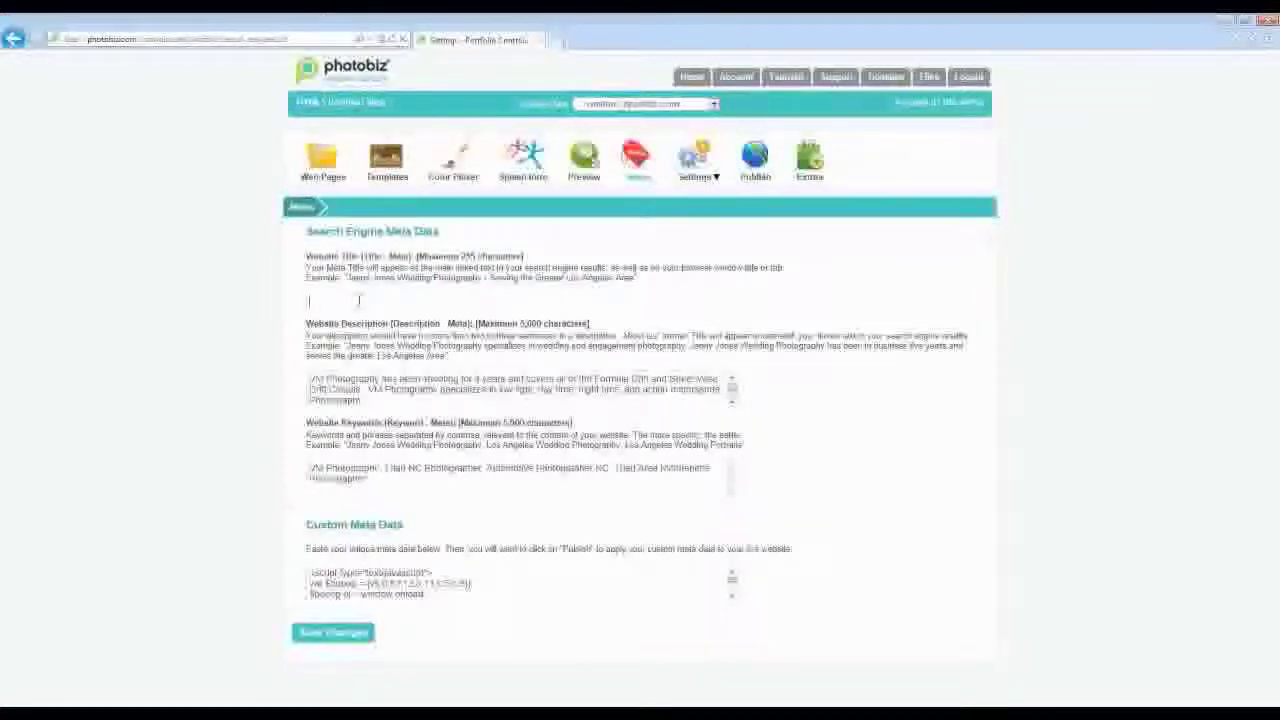
type("VM Photography - Serving Ute Greater Greensbo")
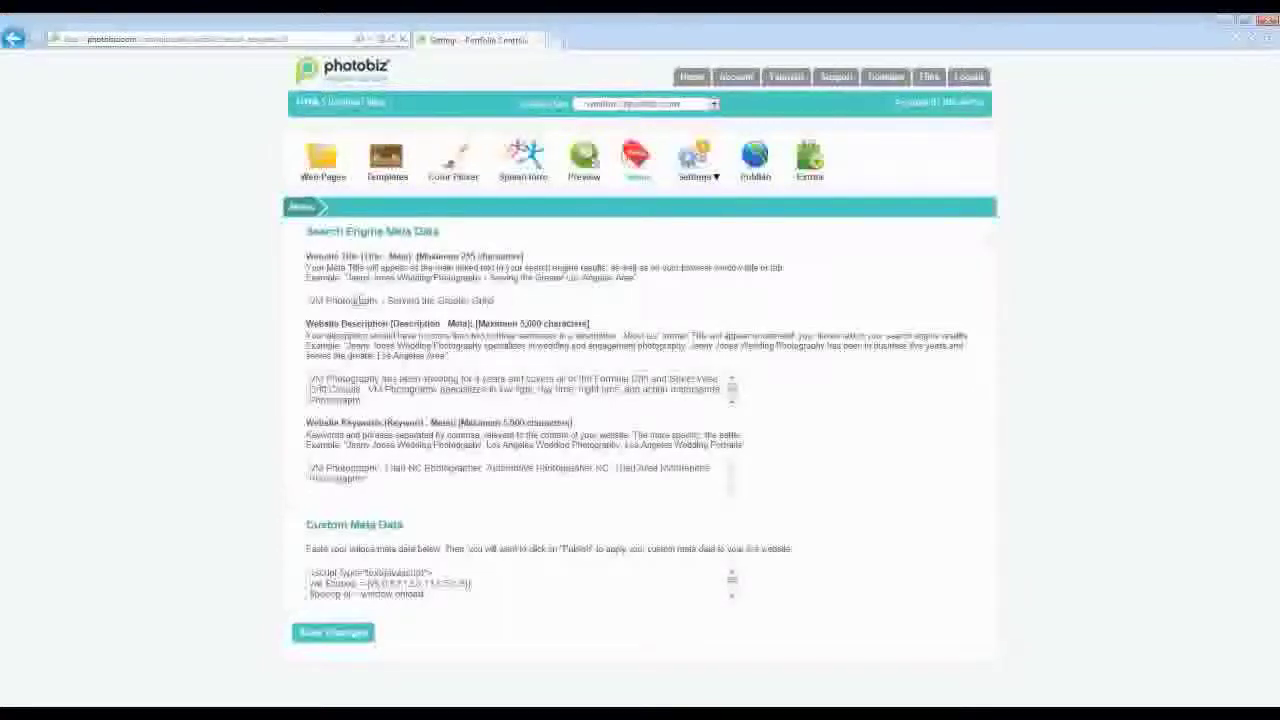
key("BackSpace")
key("BackSpace")
key("BackSpace")
key("BackSpace")
key("BackSpace")
key("BackSpace")
key("BackSpace")
key("BackSpace")
key("BackSpace")
type("Triad Area")
- Rewrite the website description for wedding, newborn and automotive photography, add Bay Area and Oakland keywords, and save
left_click(371, 400)
key("ctrl+a")
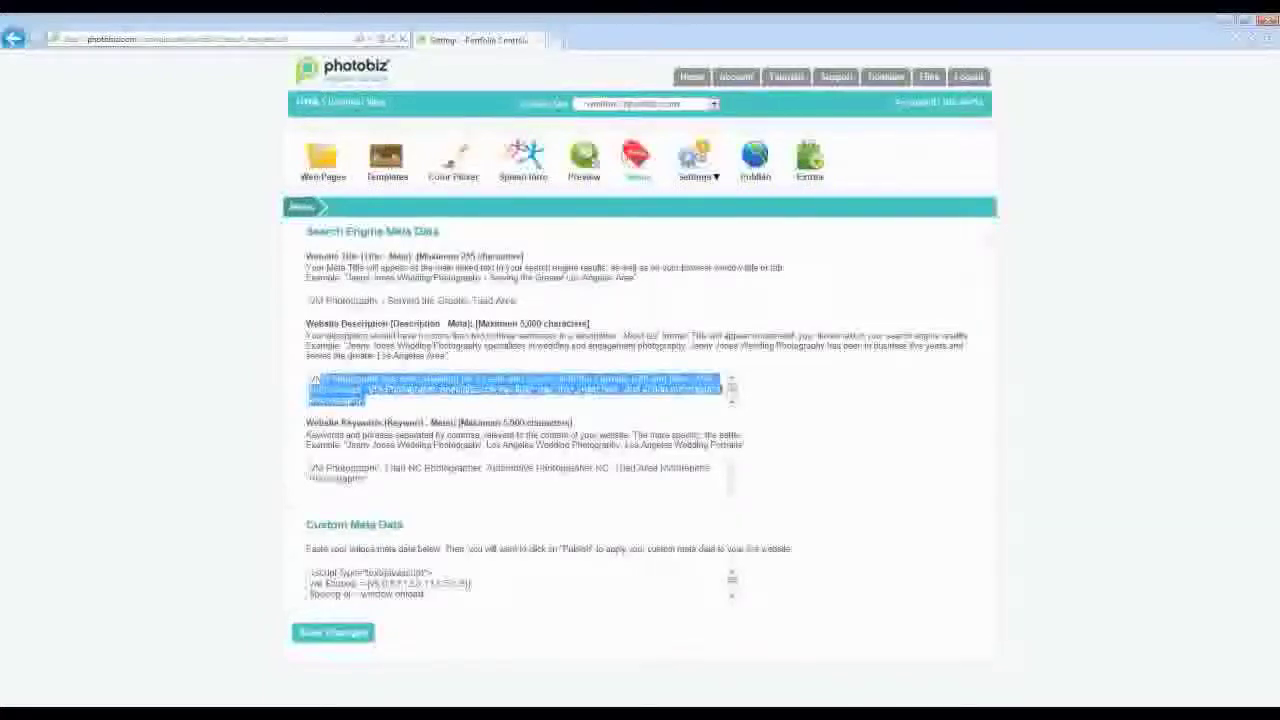
type("JVM Photography | ")
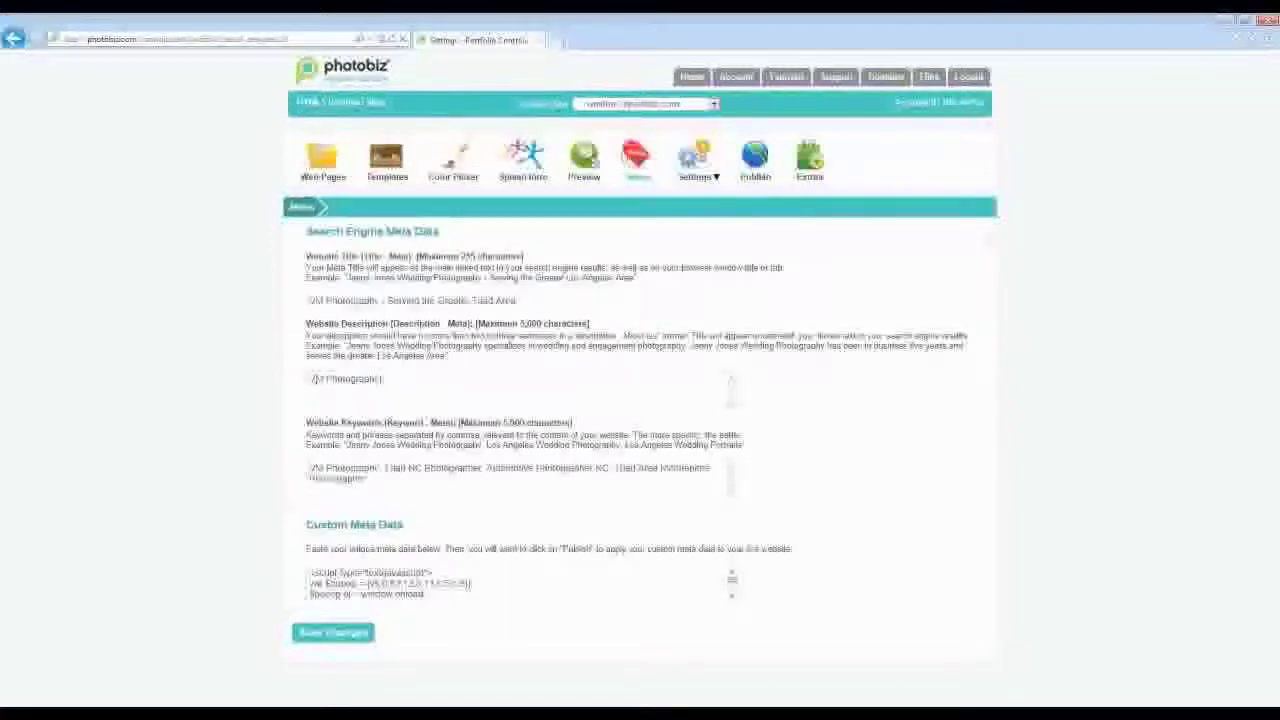
type("specializes in wedding")
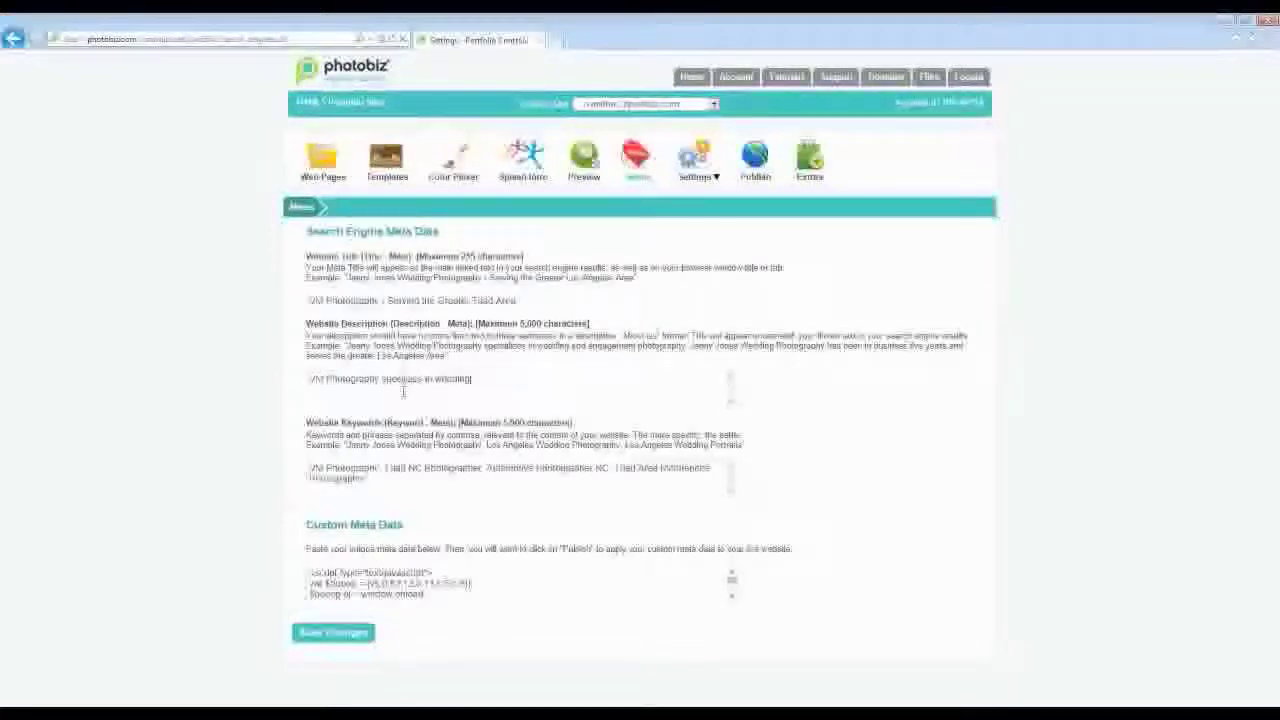
type(", newborn")
type(", and sen")
type("omotive")
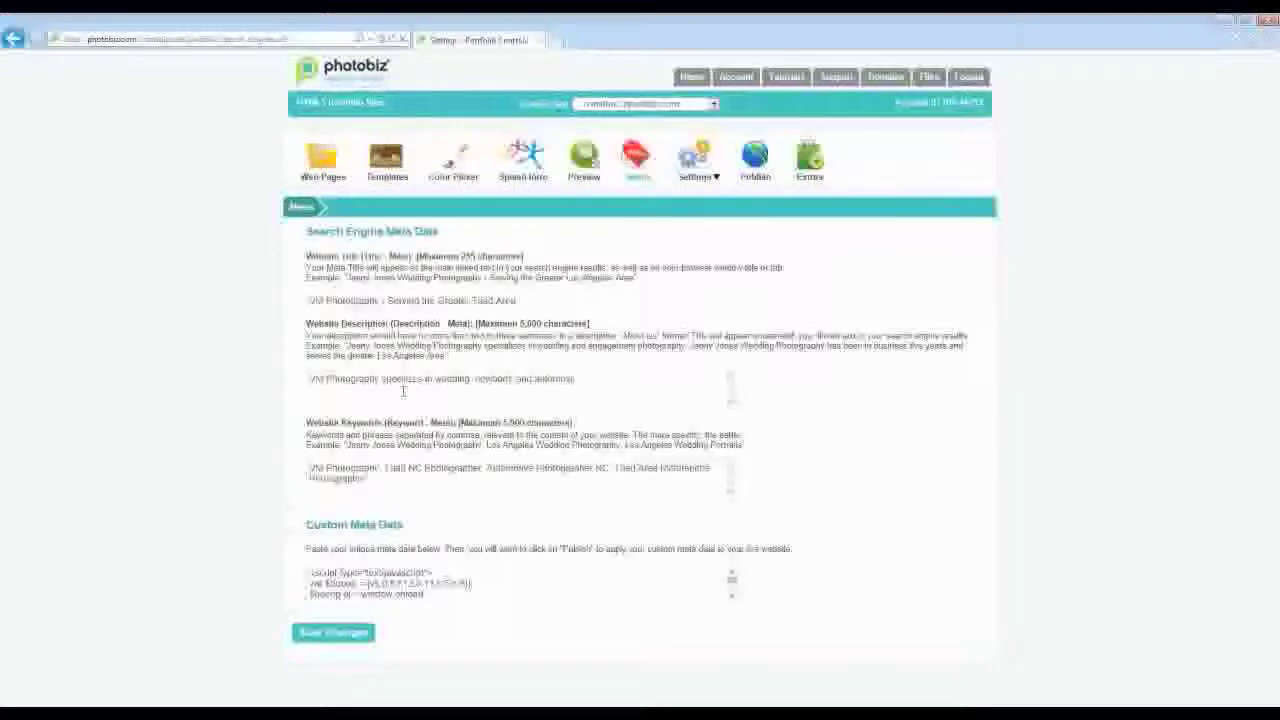
type(" photography. JVM Photograp")
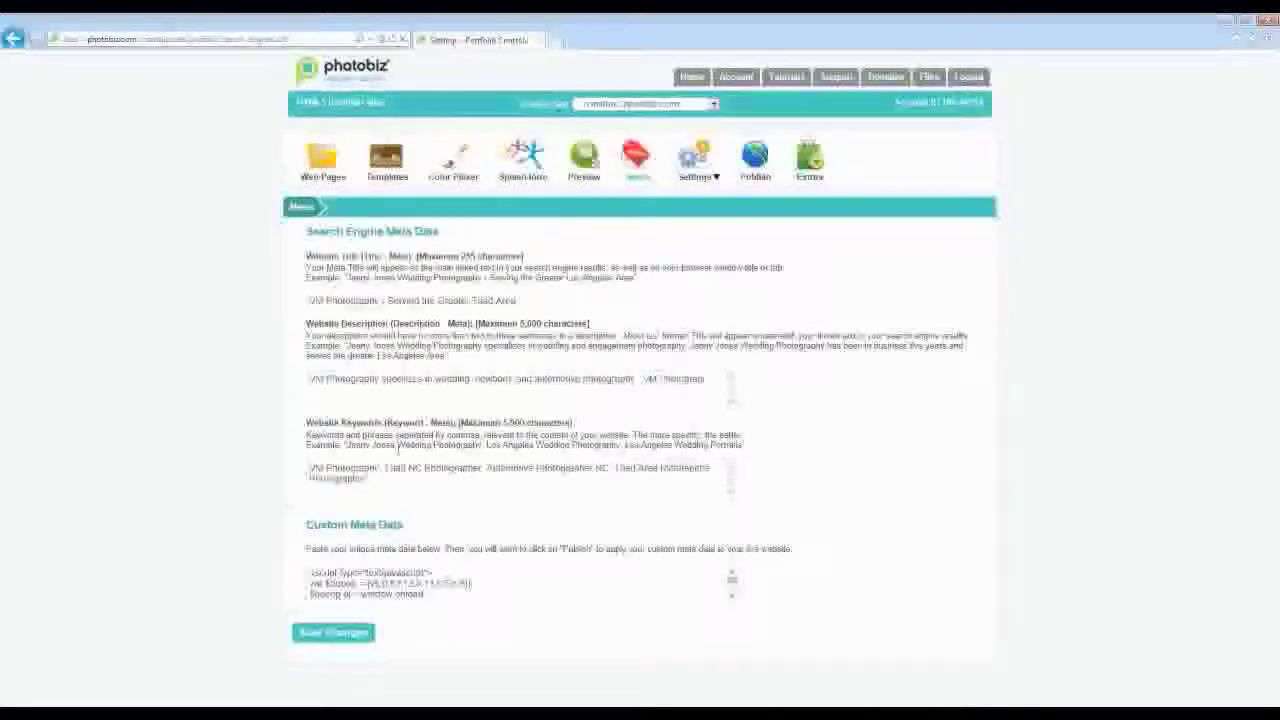
type("hy and")
type("es the greater ")
type("Triad area.")
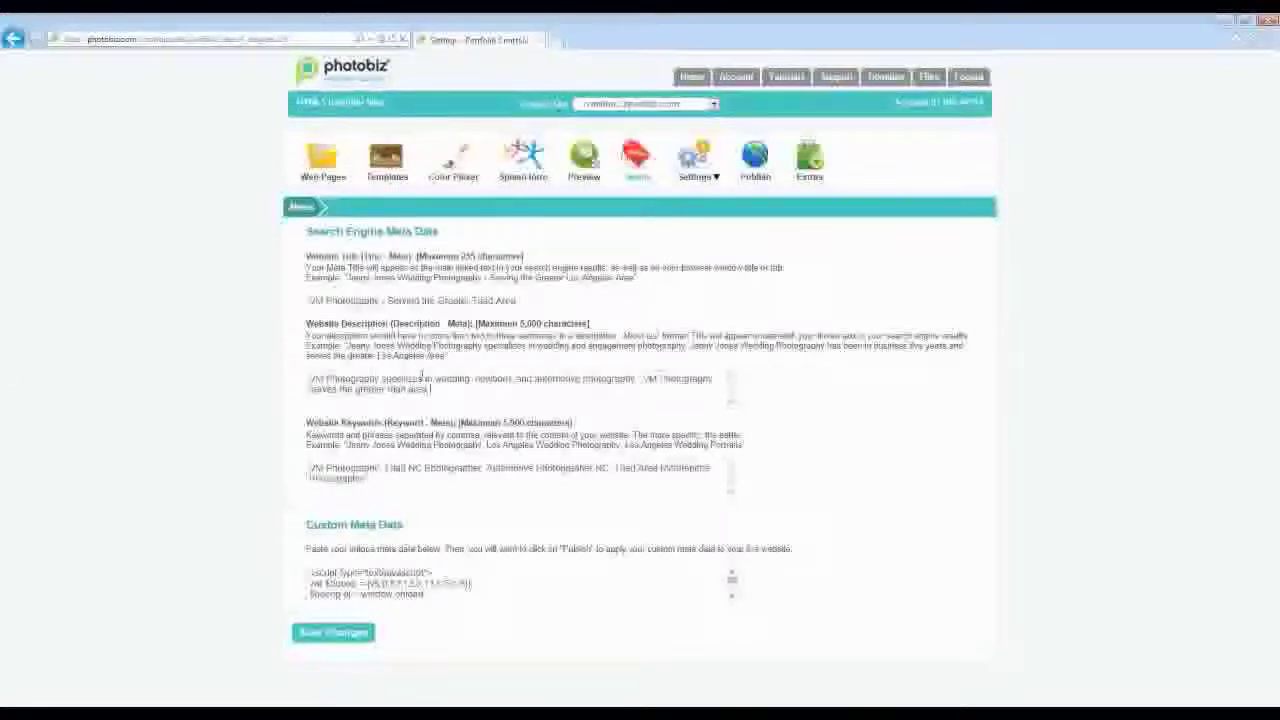
left_click_drag(424, 380, 398, 380)
key("BackSpace")
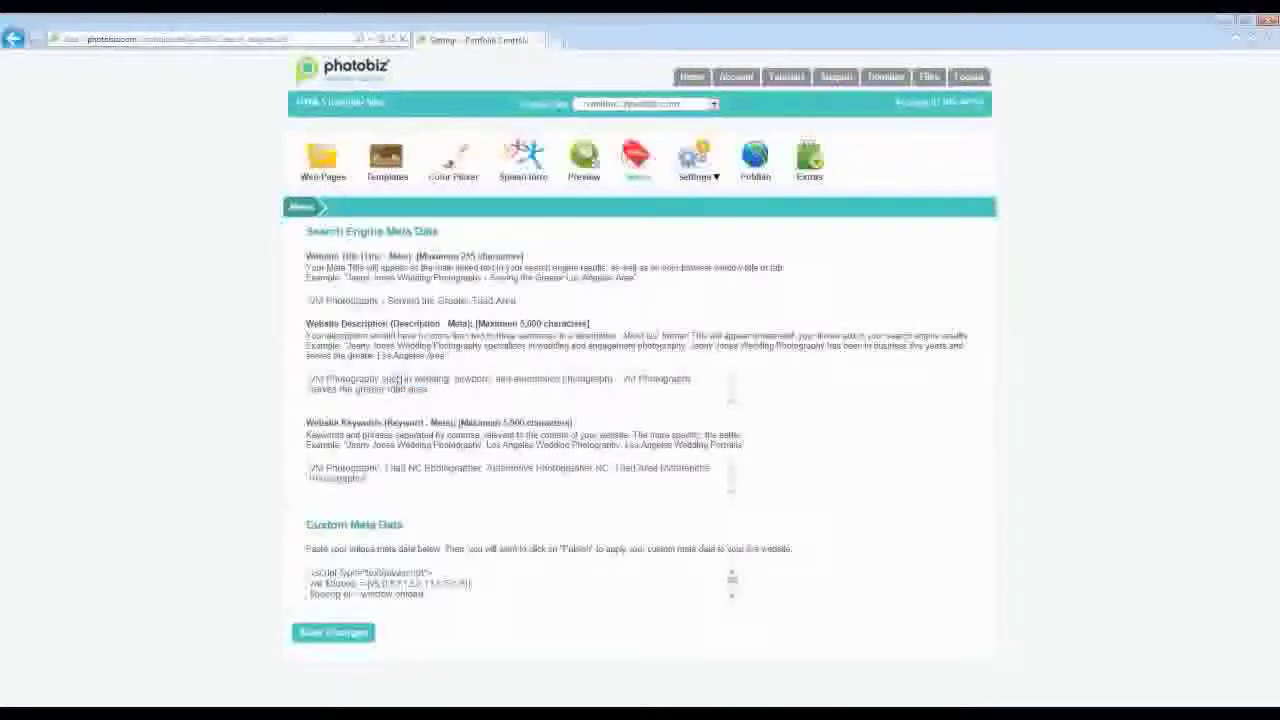
type("cializes")
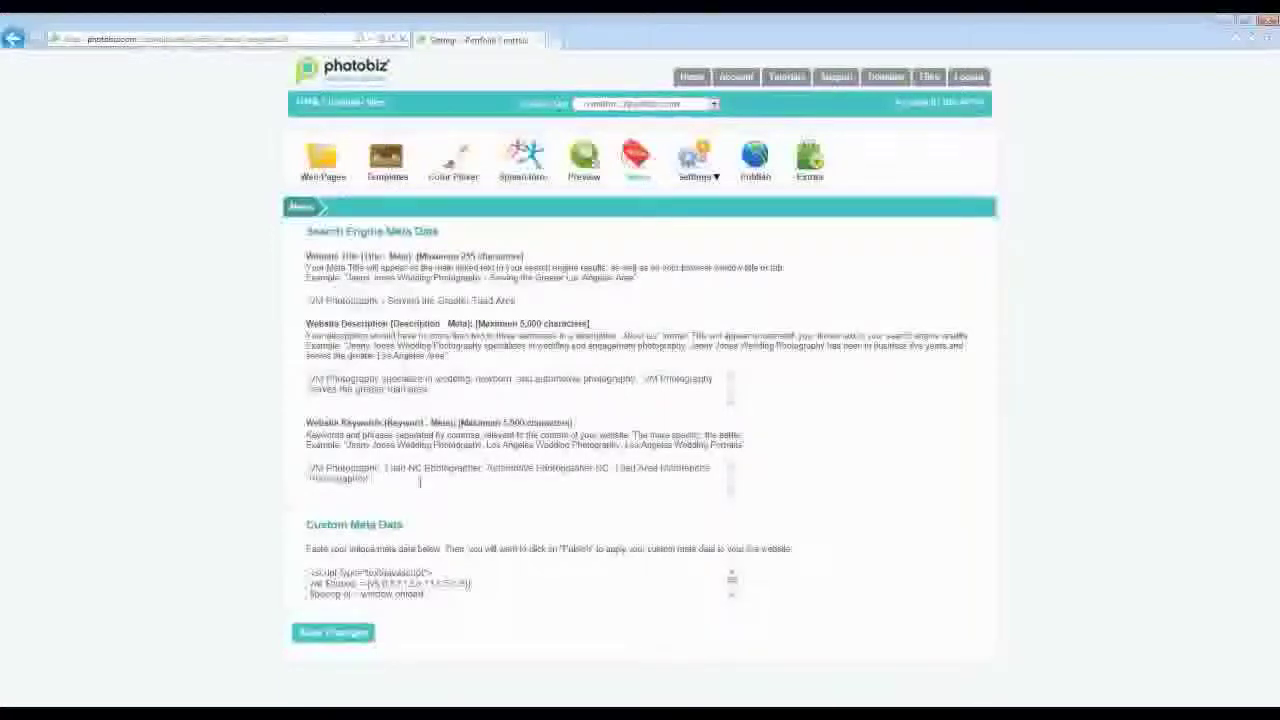
type(", \"Bay Area")
type("\", \"")
type(" Photographers")
type("\", \"Oakland")
type(" Wedding Ph")
type("otographers")
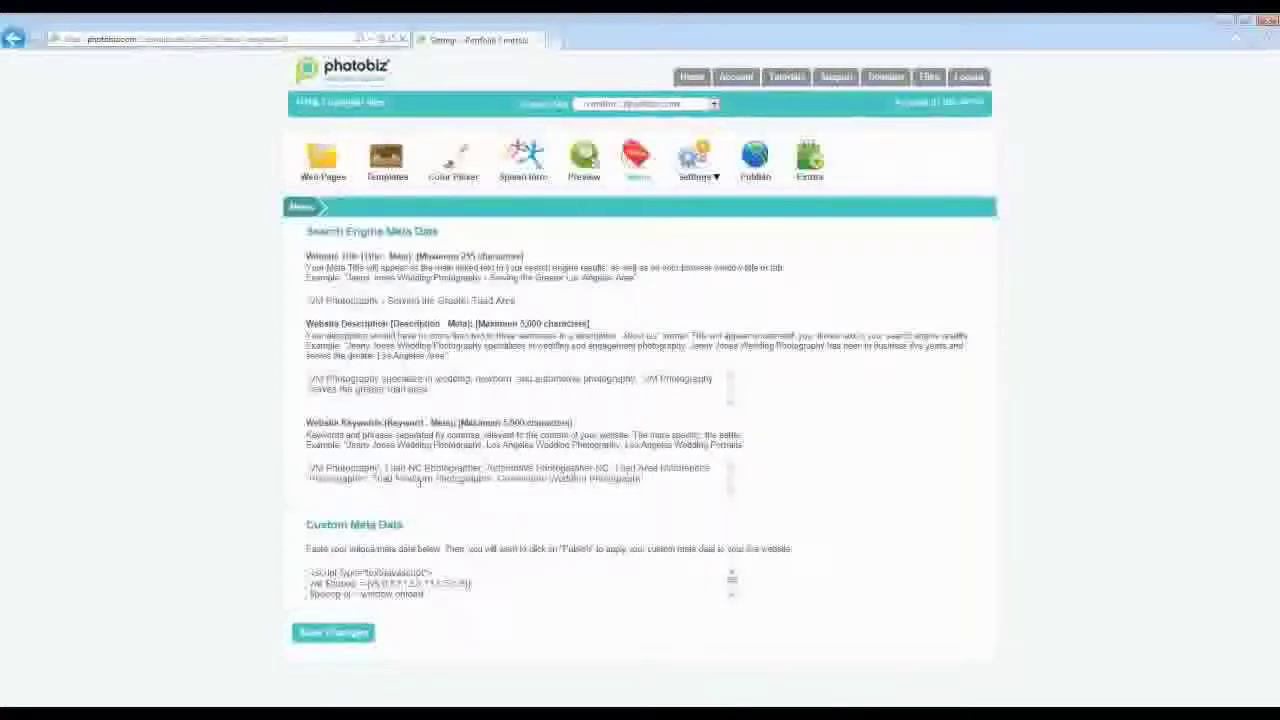
left_click(334, 633)
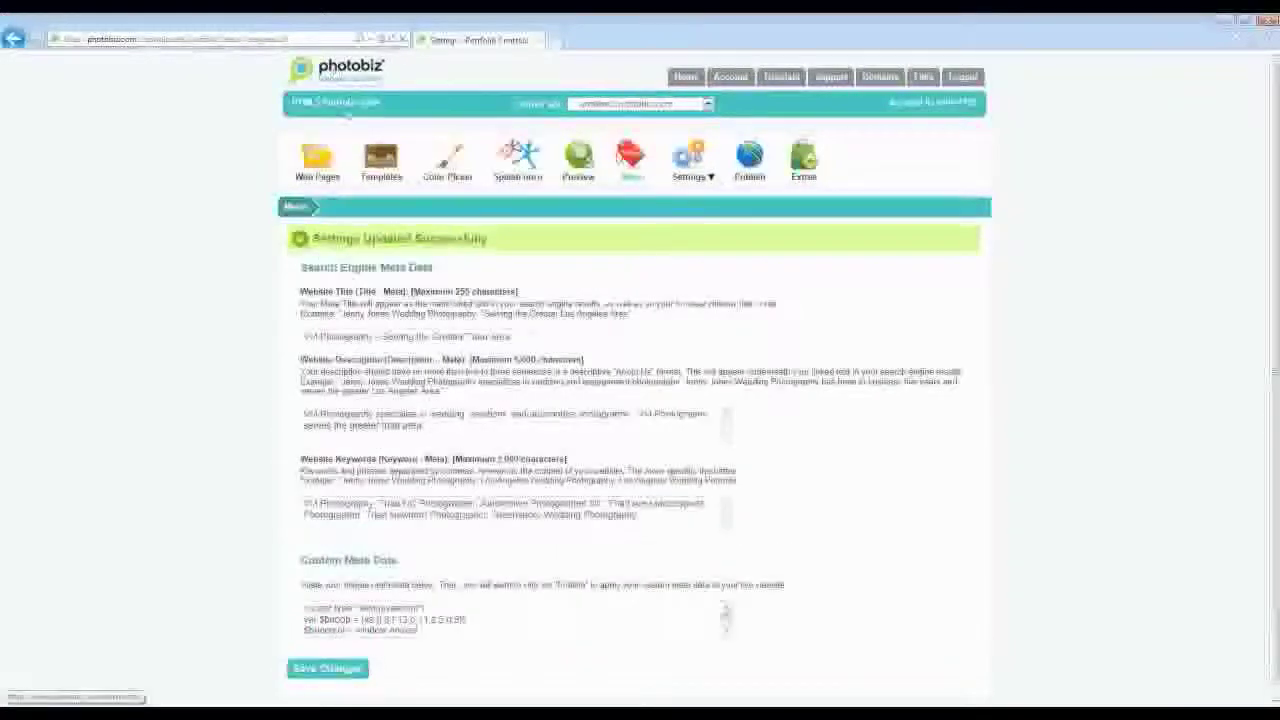
- Go to Web Pages, select the Weddings page and display its SEO fields
left_click(318, 160)
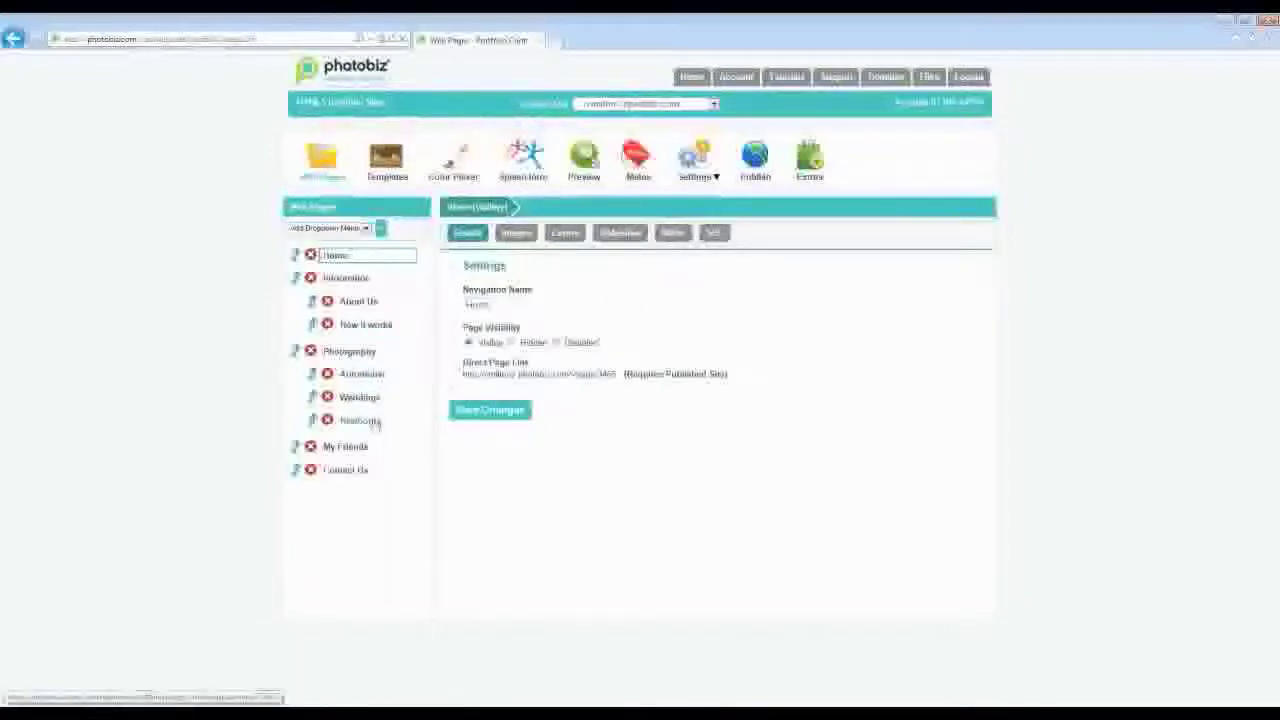
left_click(362, 398)
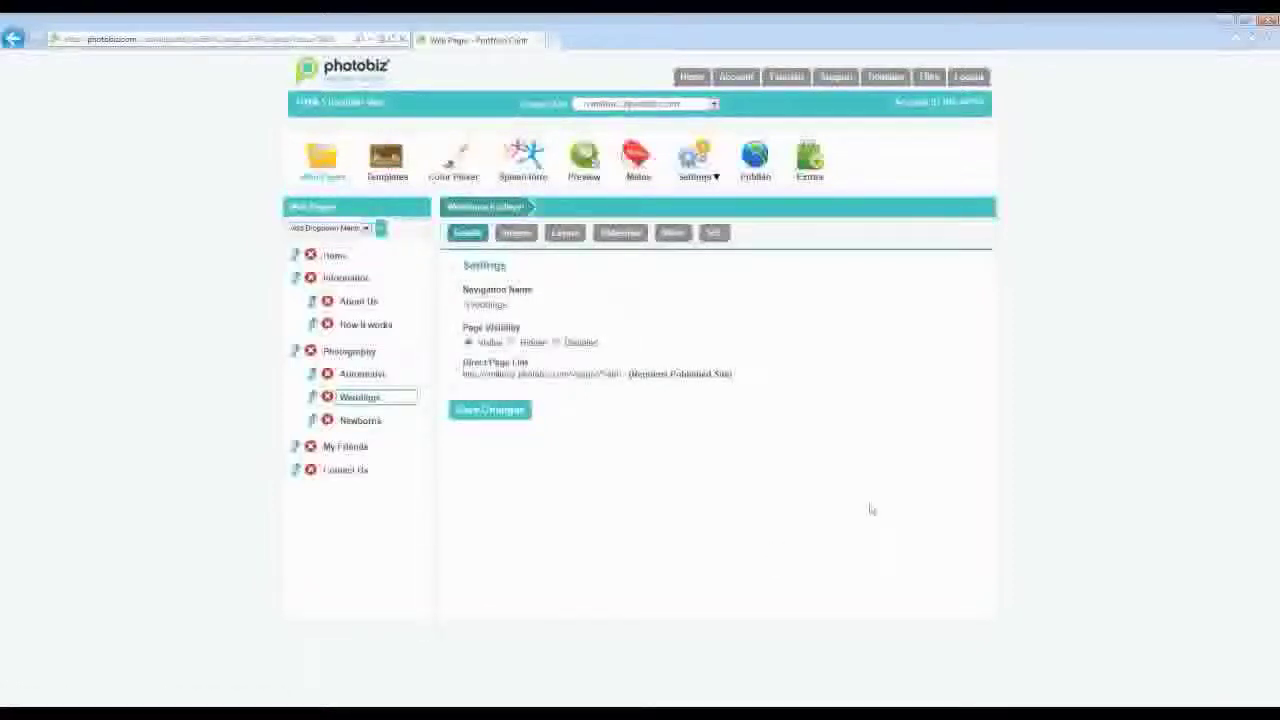
left_click(716, 234)
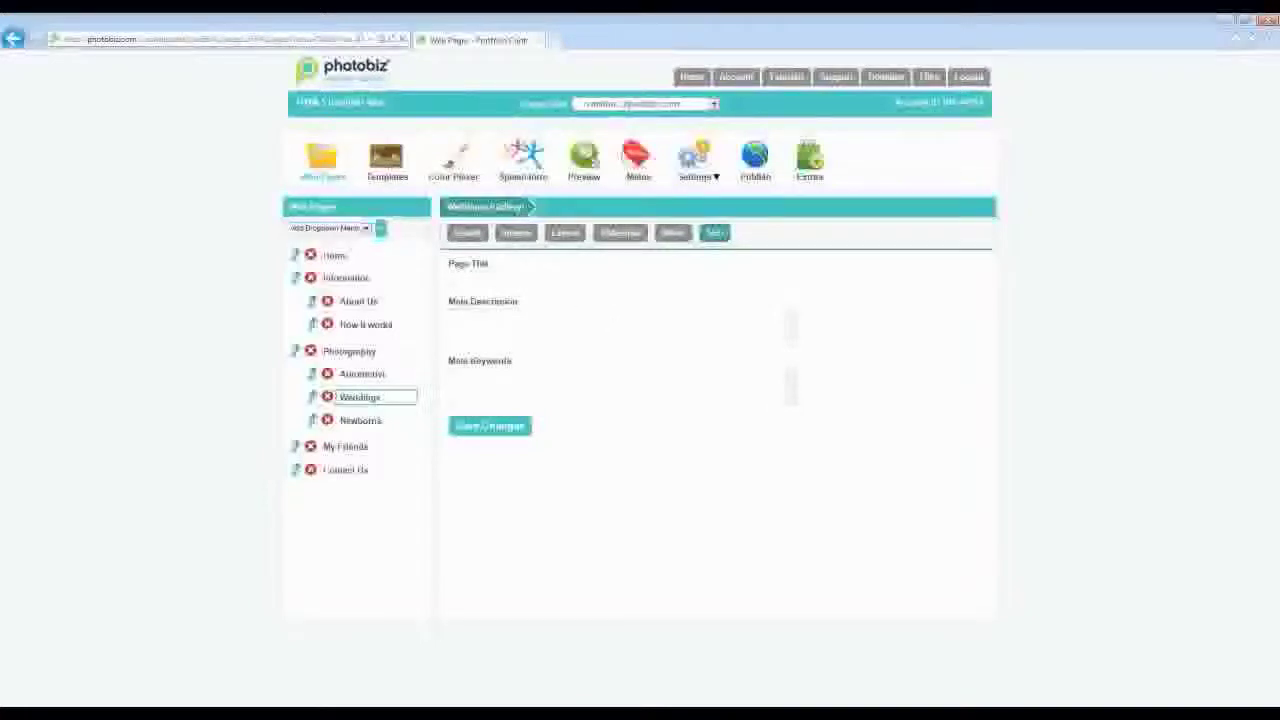
- Enter a wedding photography page title and a description about 5 years of Triad-area wedding photography
left_click(532, 275)
type("We")
type(" Photography")
type("Wed")
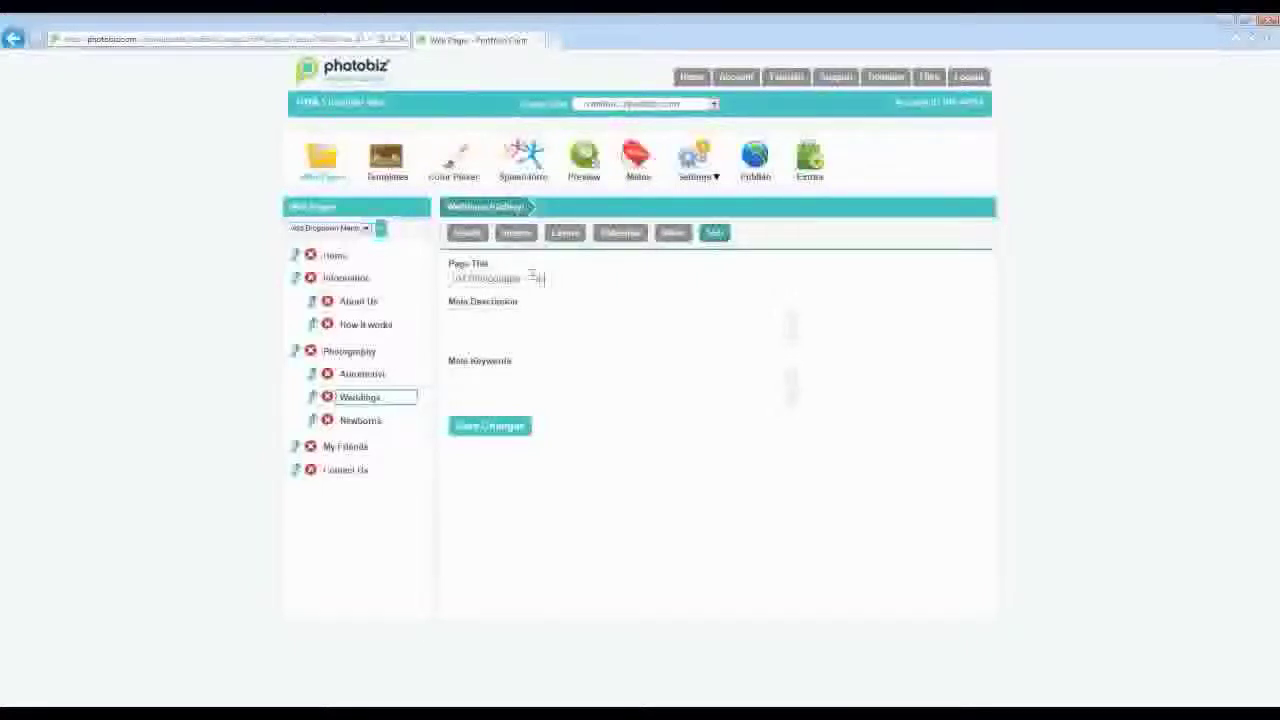
type("ding Photographers")
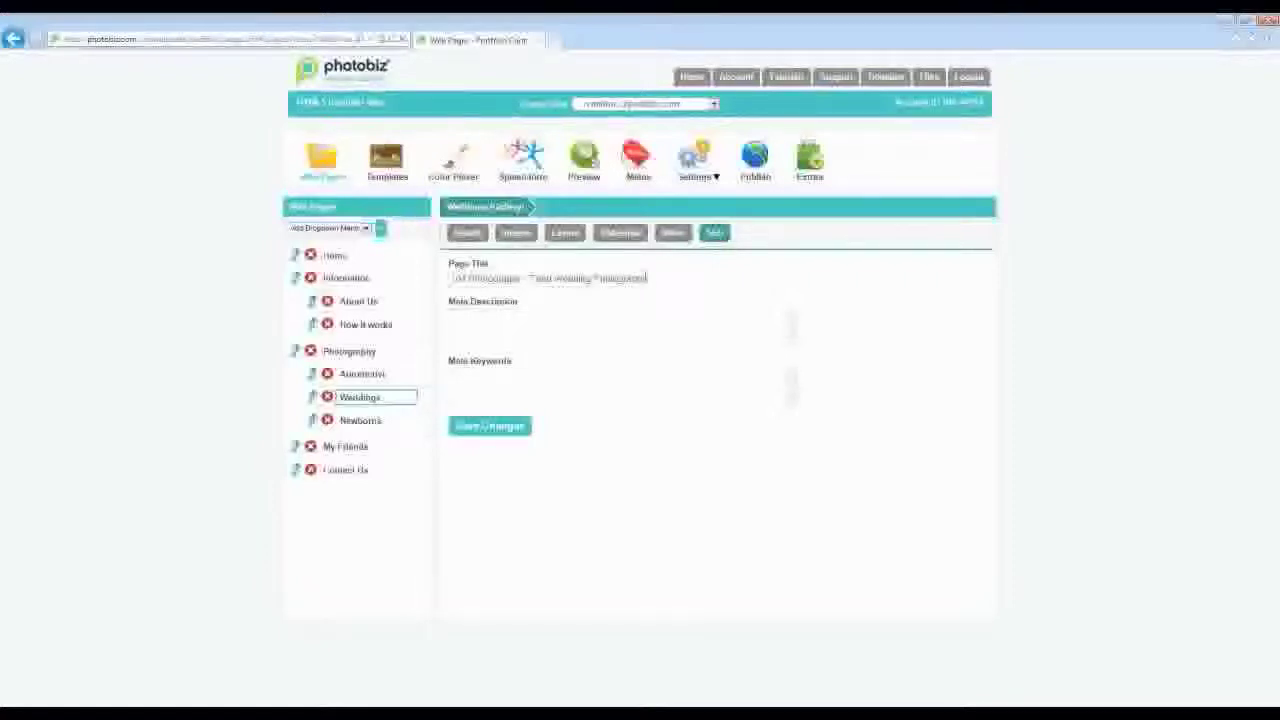
left_click(563, 319)
type("We")
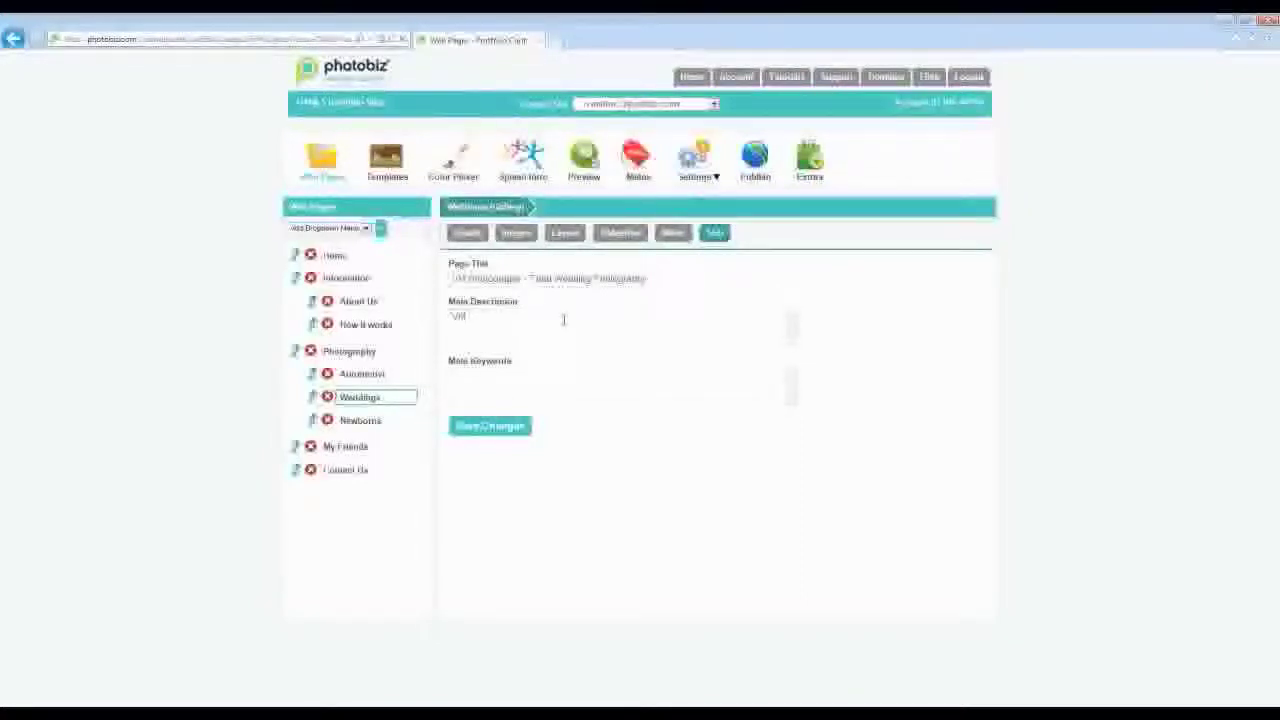
type("photograph ")
type("servi")
type("s the Triad area")
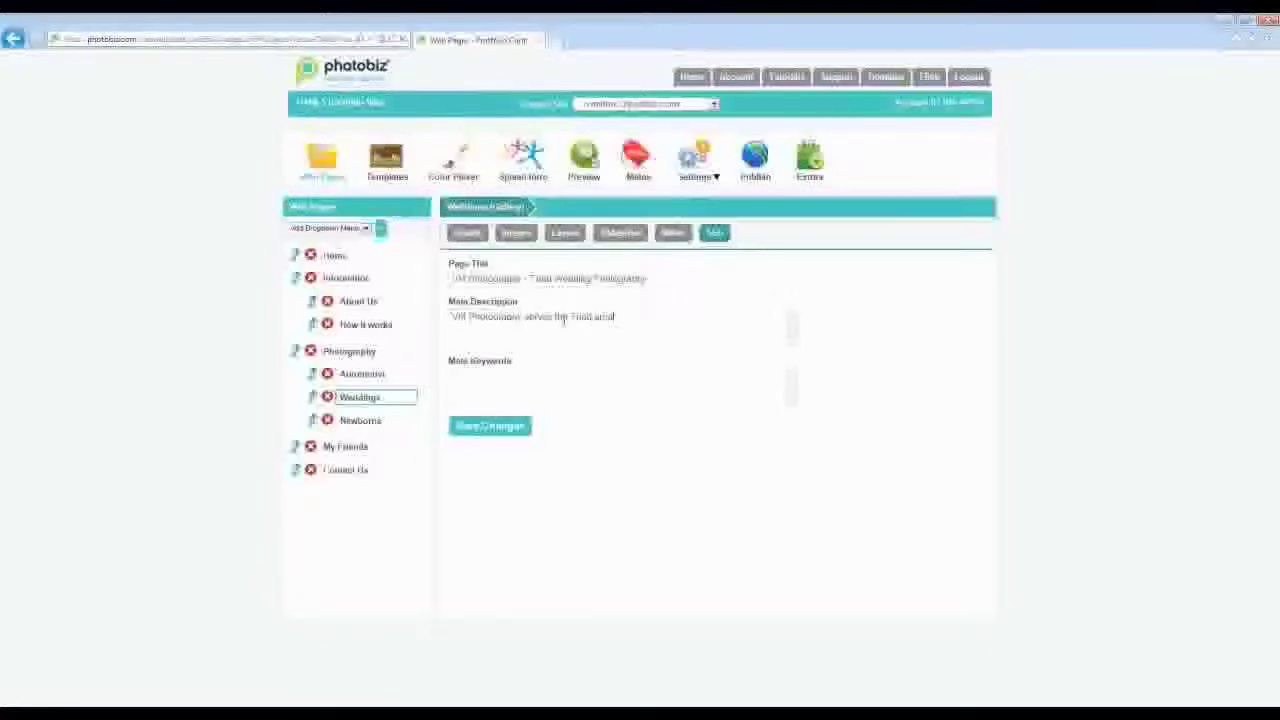
type(" and has been doing Weddin")
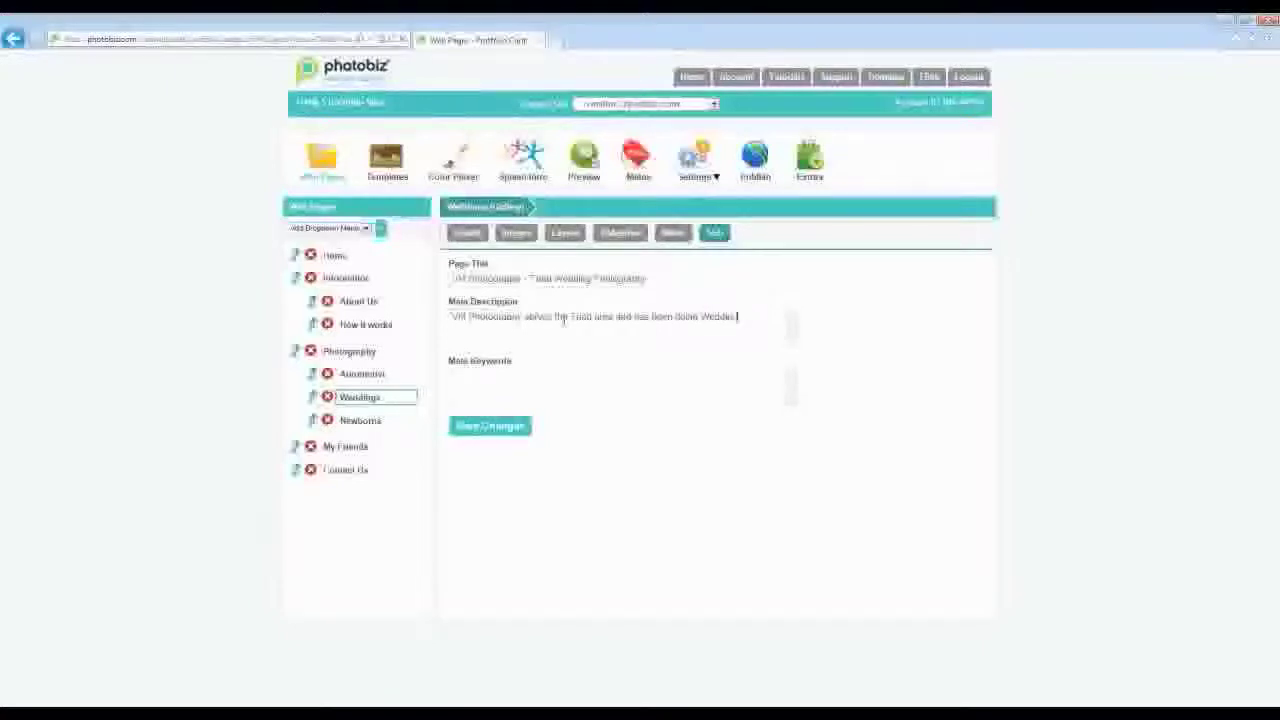
type("g Photography for 5 years")
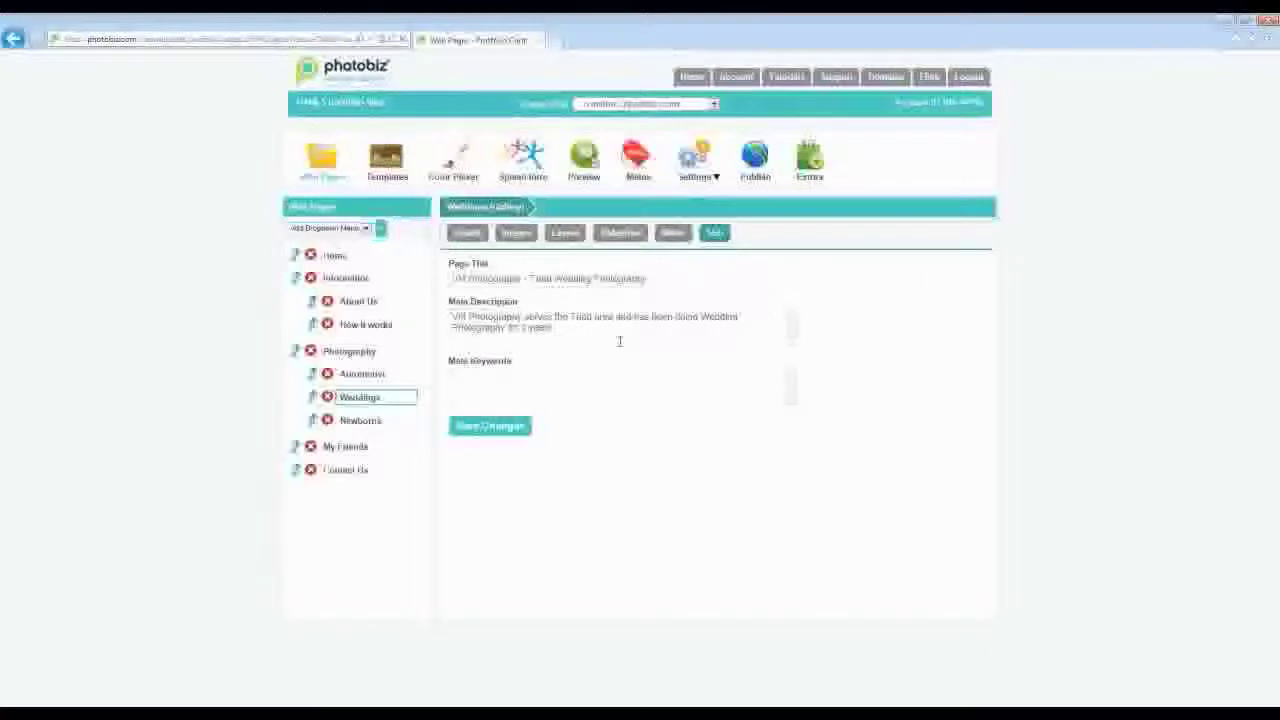
- Add meta keywords 'Toledo wedding photographer, roc NY wedding photographer' and save the page SEO
left_click(541, 390)
type("Toledo wedding")
type("photographer,")
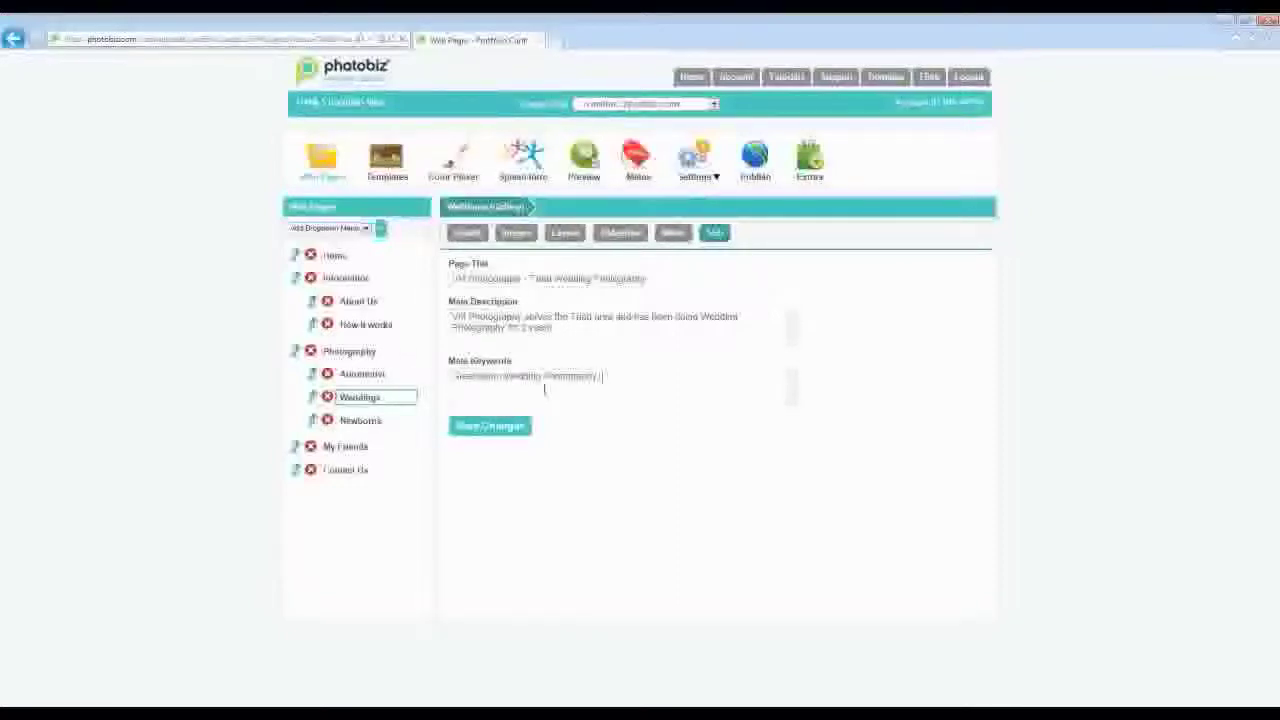
key("BackSpace")
type(", roc NY wedding photographer")
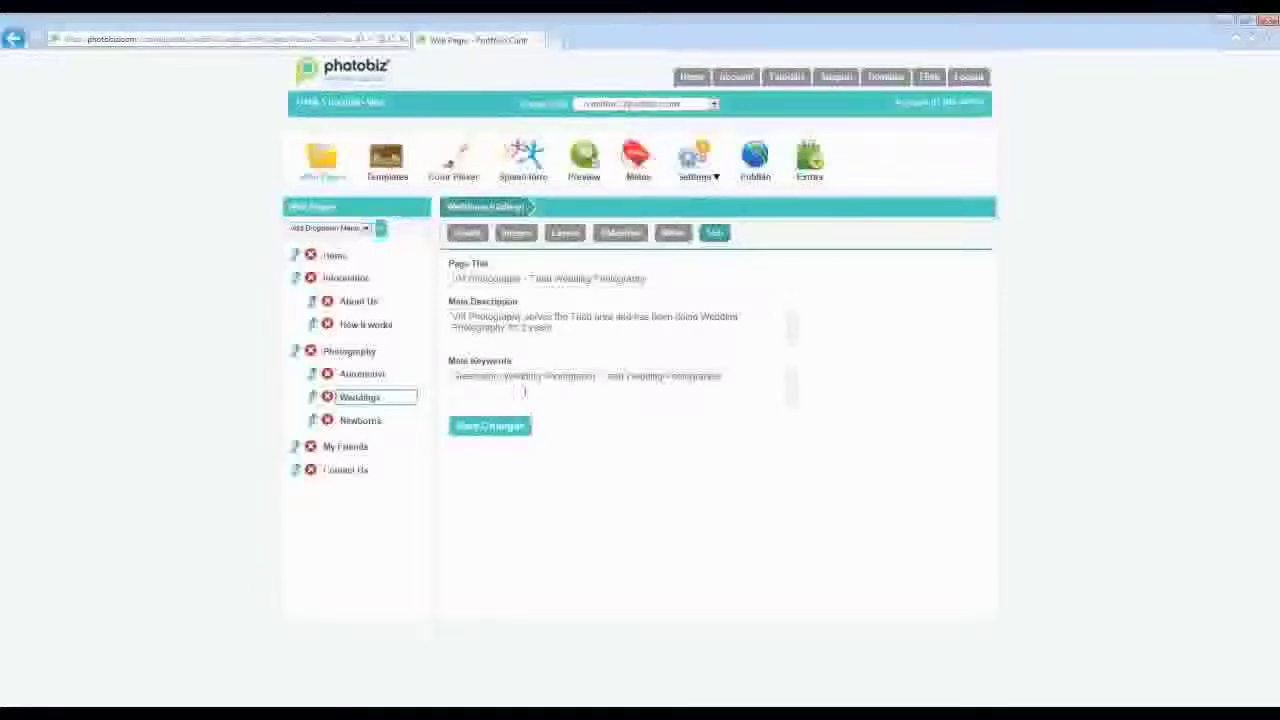
left_click(520, 426)
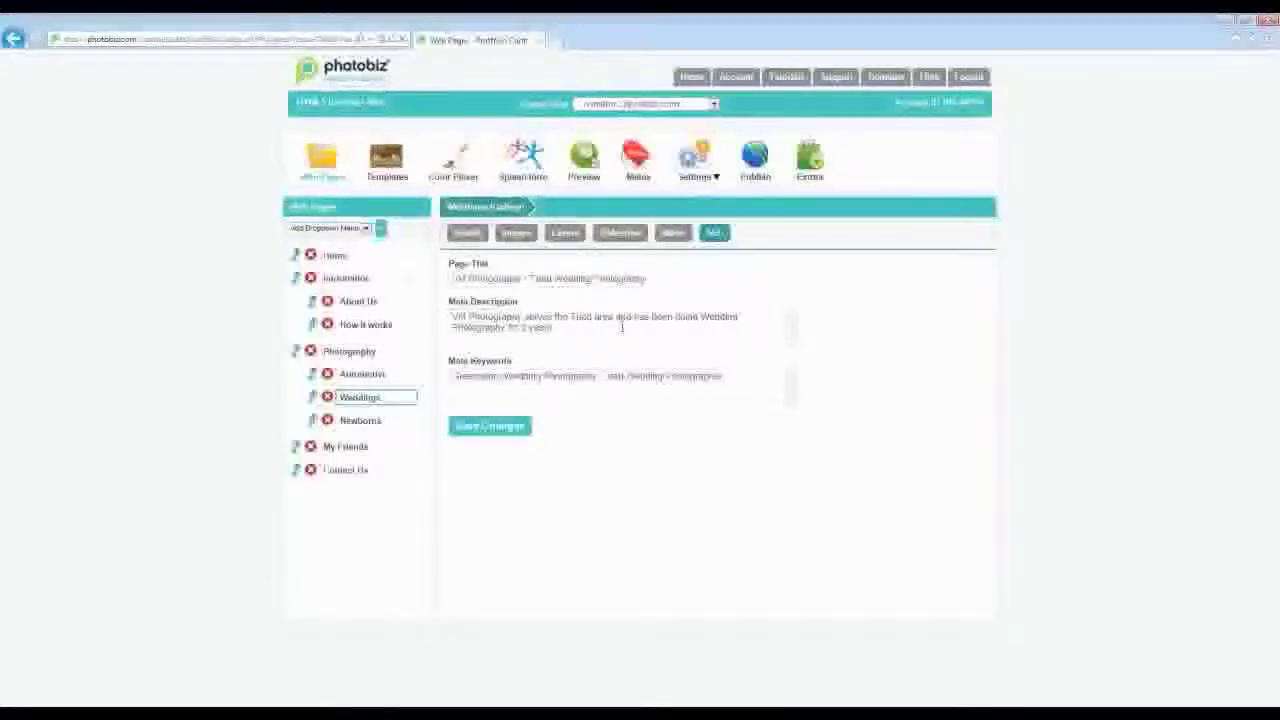
- Save the Weddings SEO details, then open the Automotive page's settings under Photography
left_click(490, 426)
left_click(364, 374)
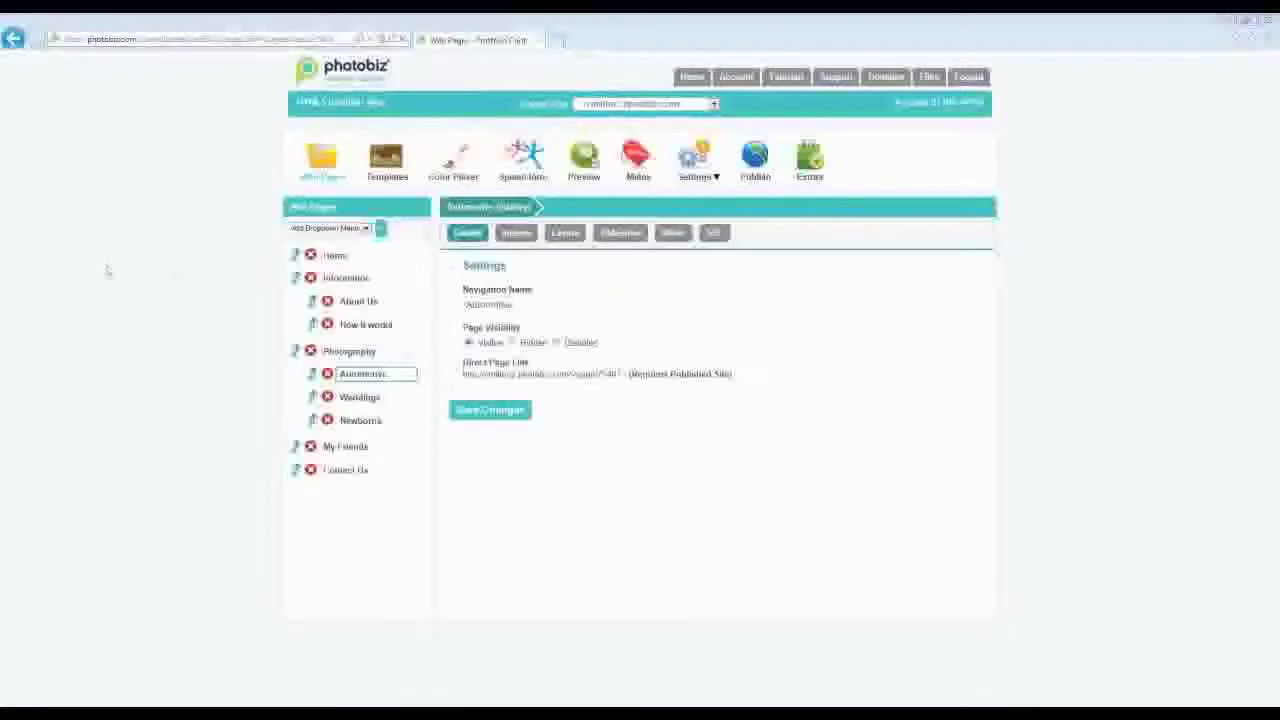
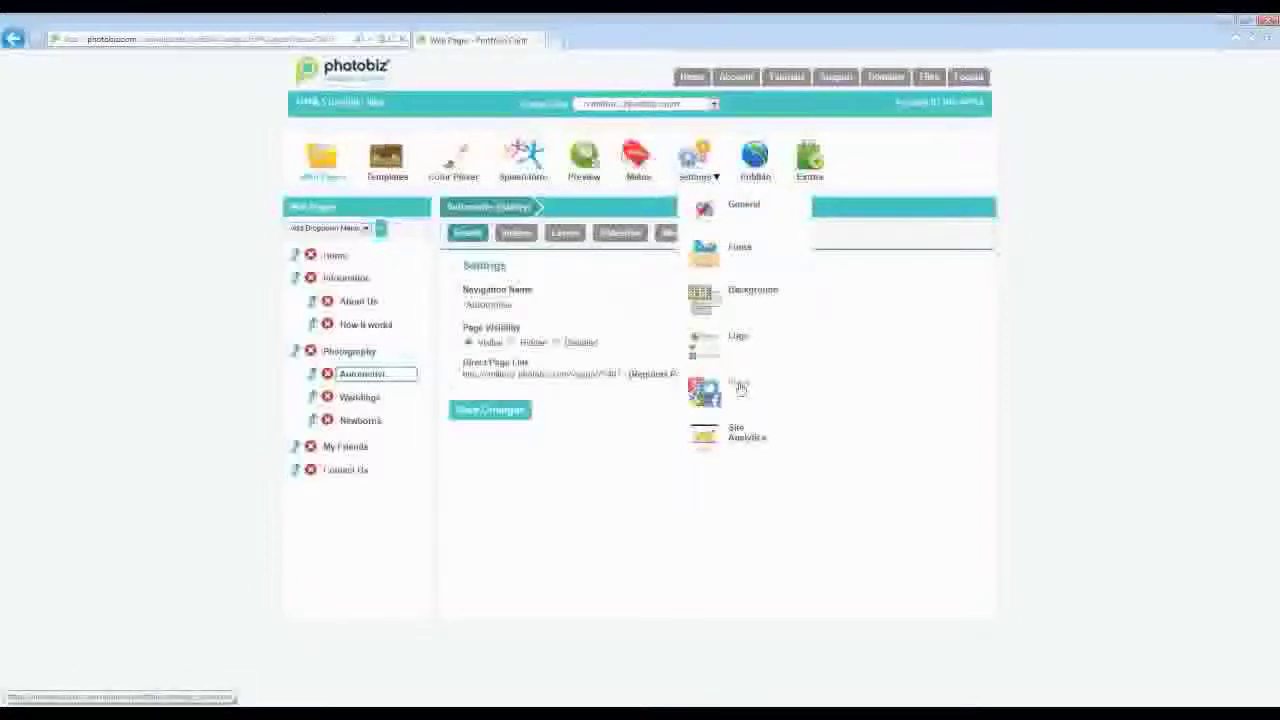
- Delete both existing social media icons in Social settings and begin adding a new icon
left_click(745, 388)
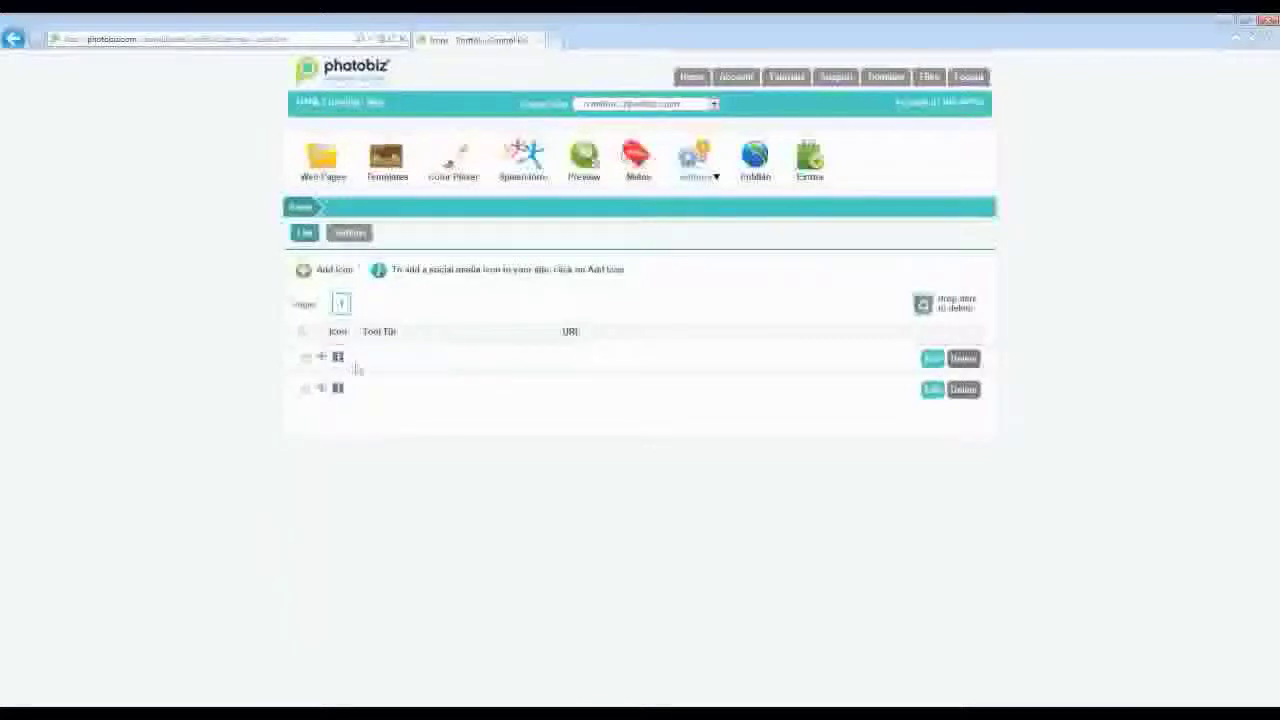
left_click(963, 390)
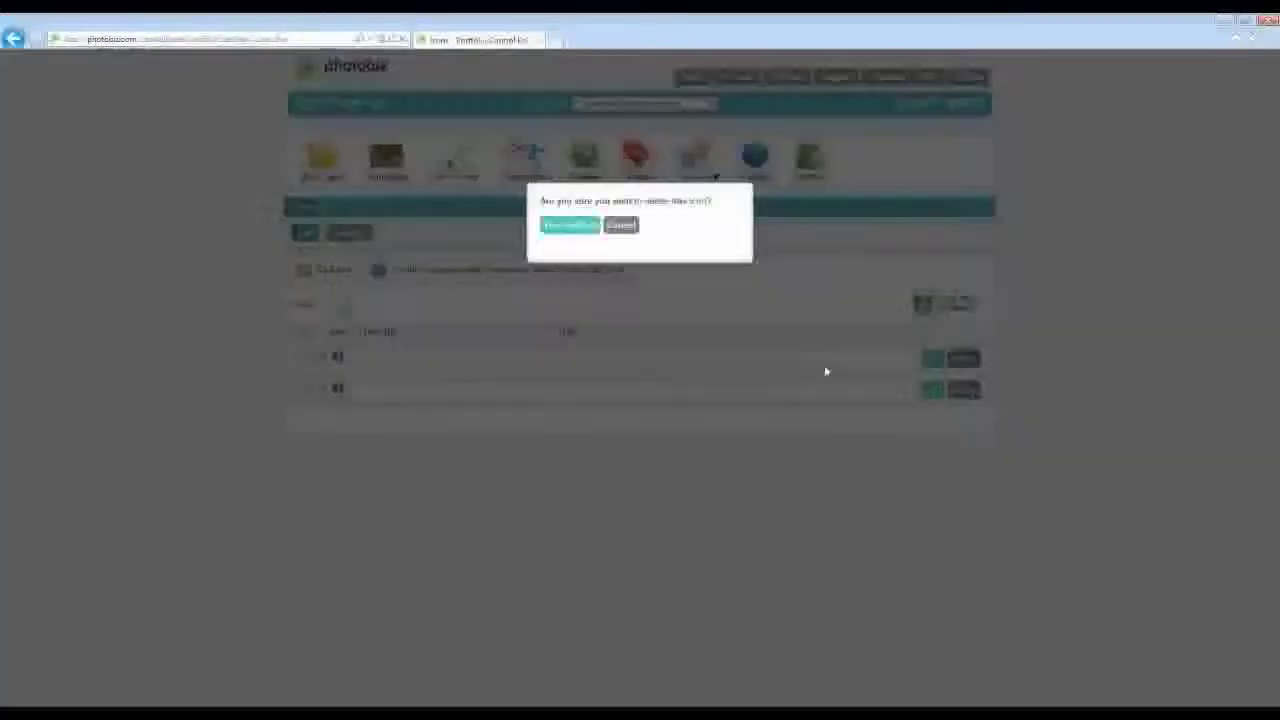
left_click(551, 224)
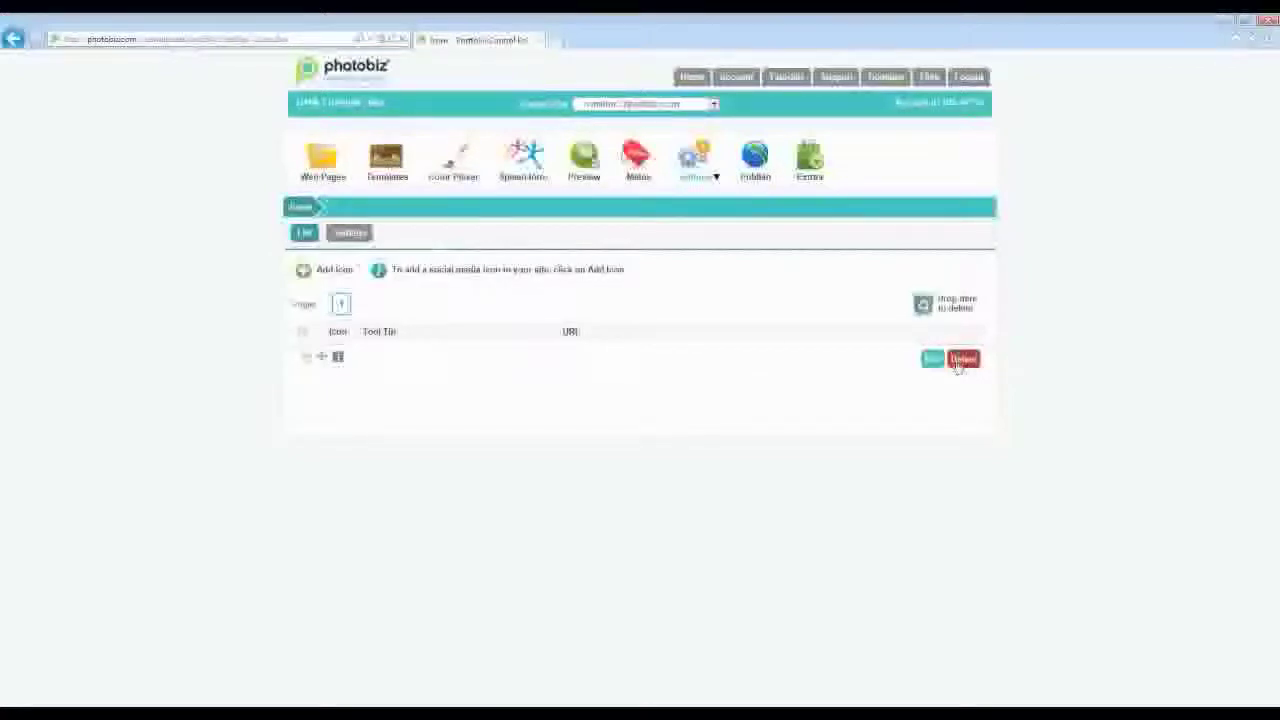
left_click(962, 360)
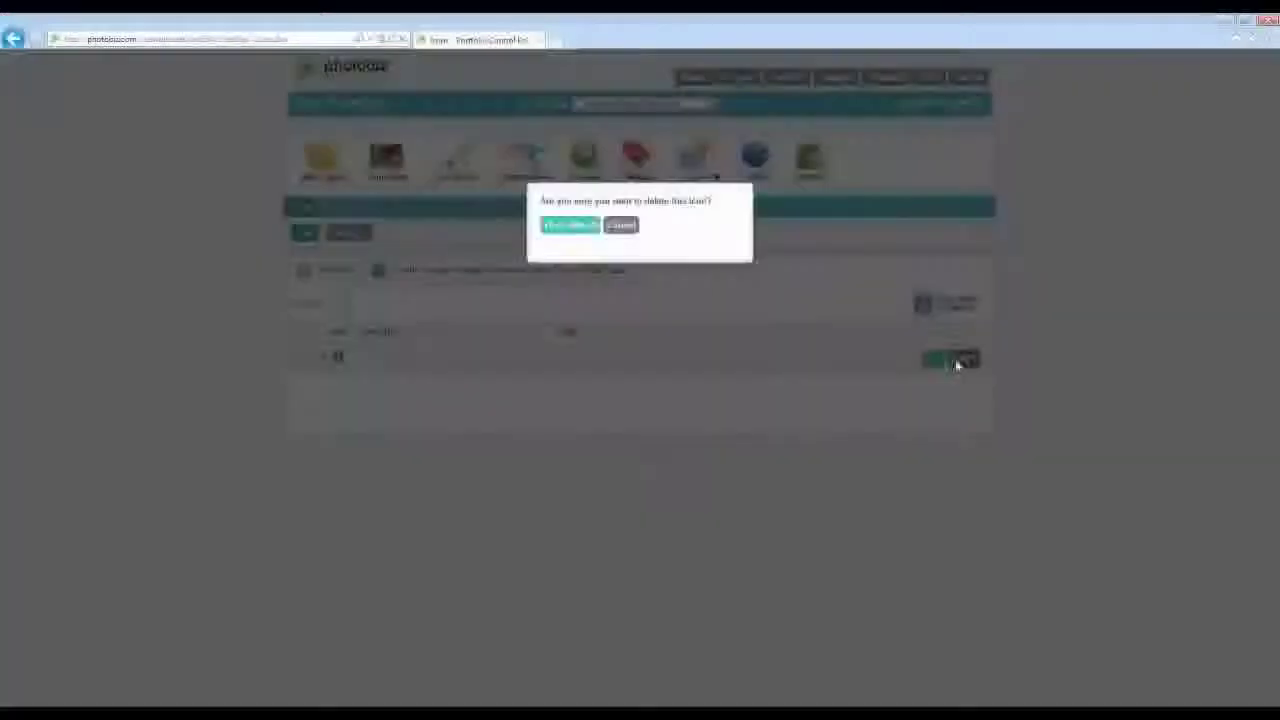
left_click(570, 226)
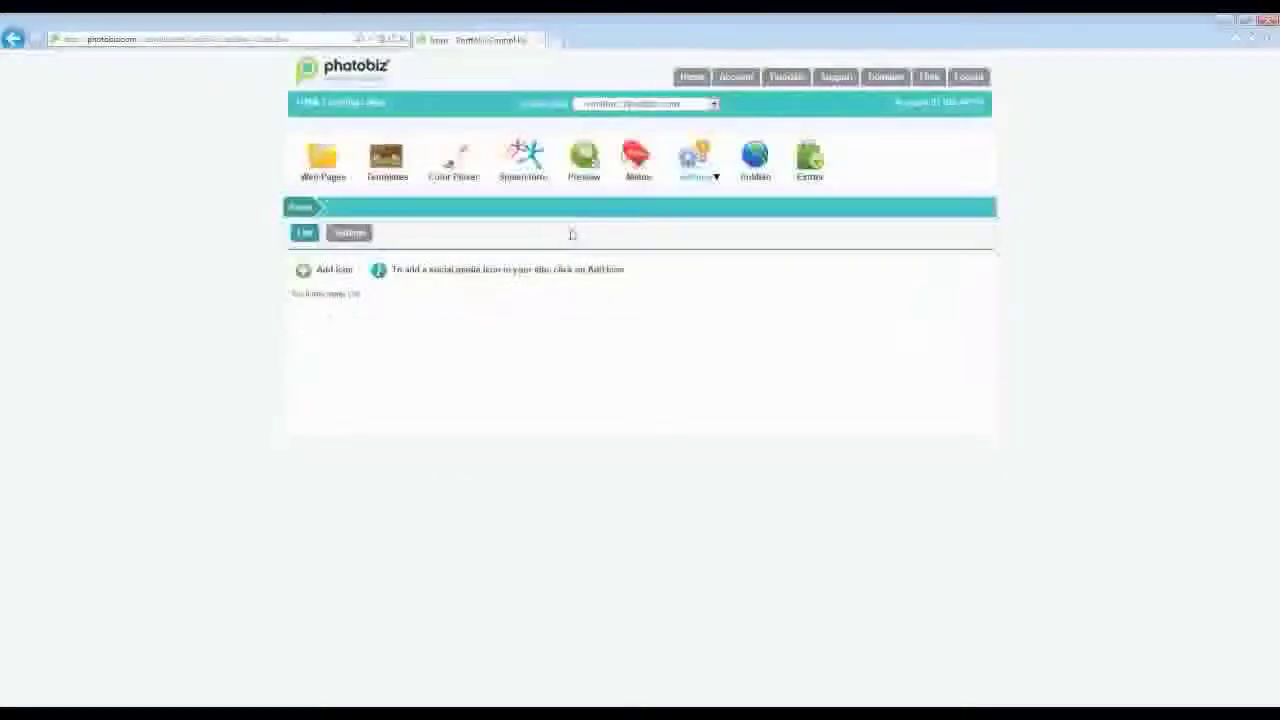
left_click(335, 270)
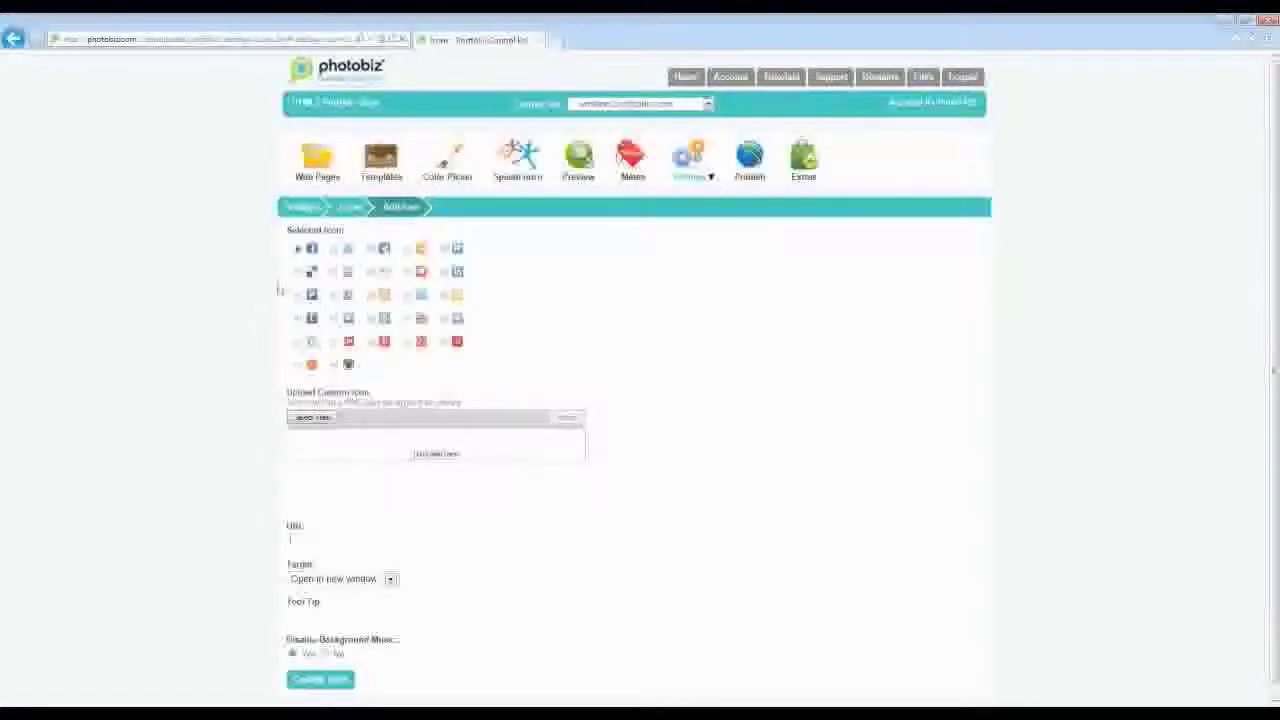
left_click(297, 249)
type("http://www.facebook.com/photobiz")
left_click(390, 579)
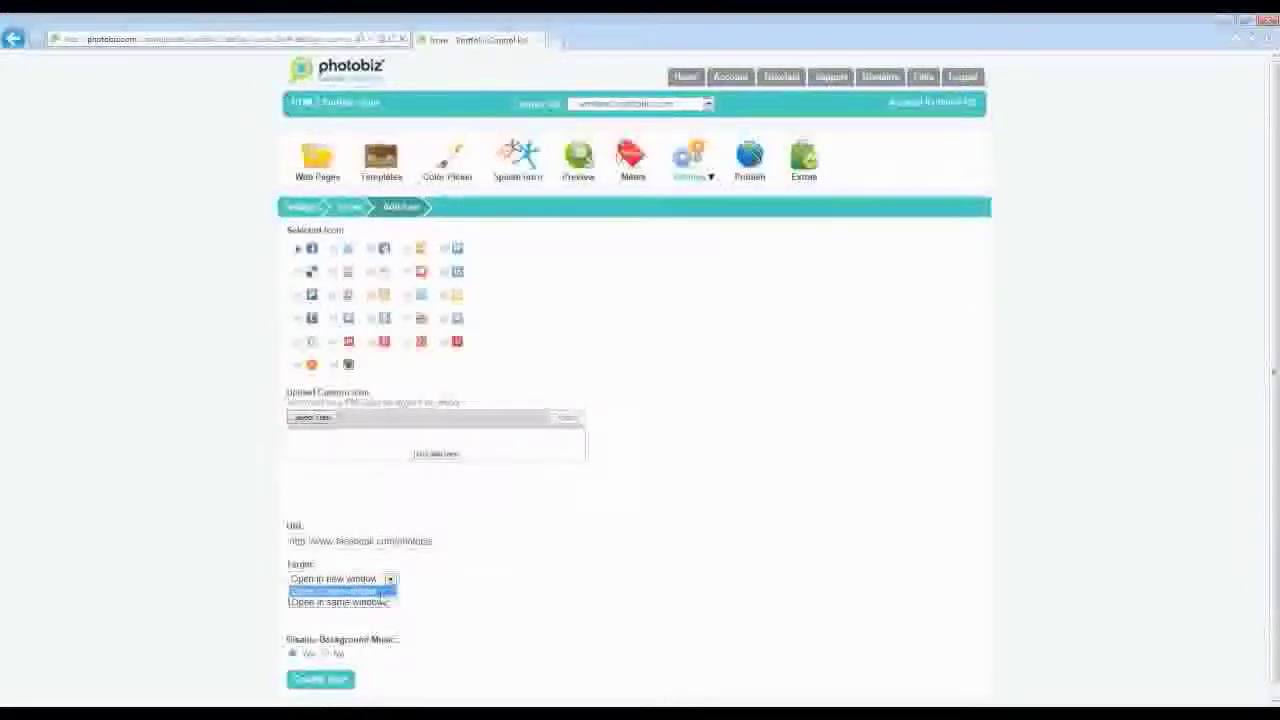
left_click(381, 595)
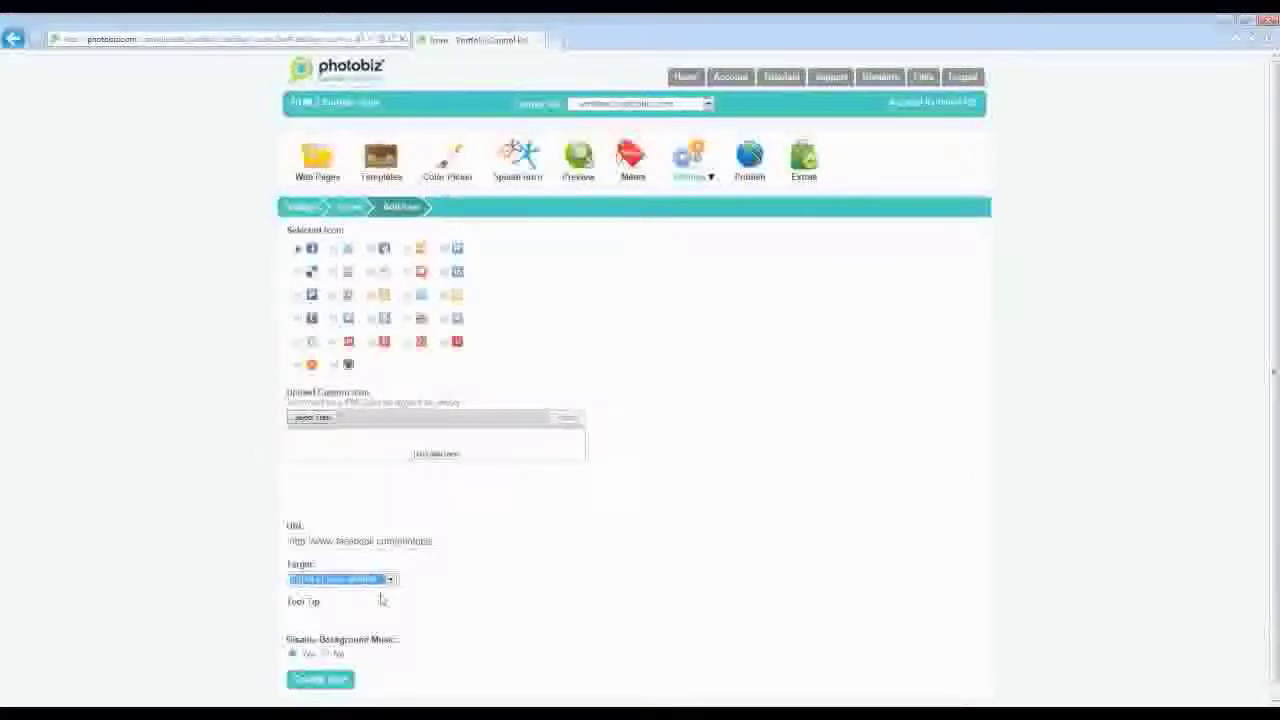
- Give the icon the tool tip 'Like Us on Facebook!', create it, and return to the Icons list
scroll(280, 553, "down", 1)
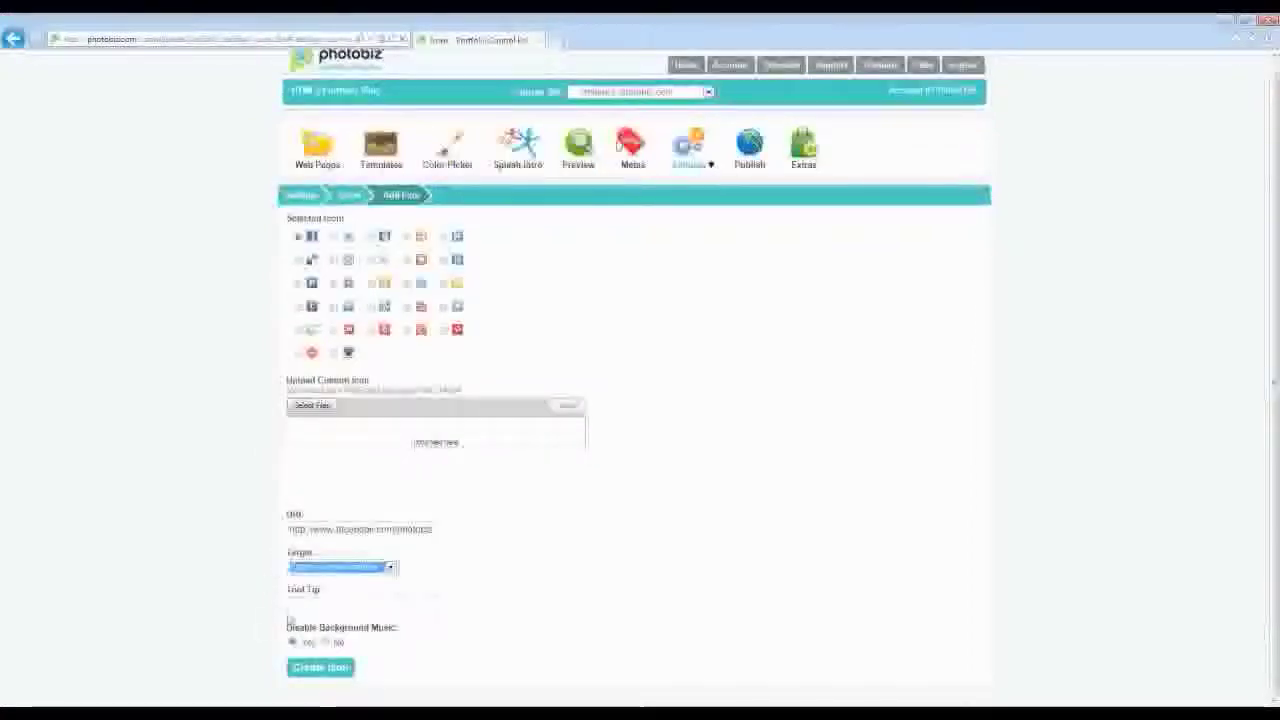
left_click(316, 604)
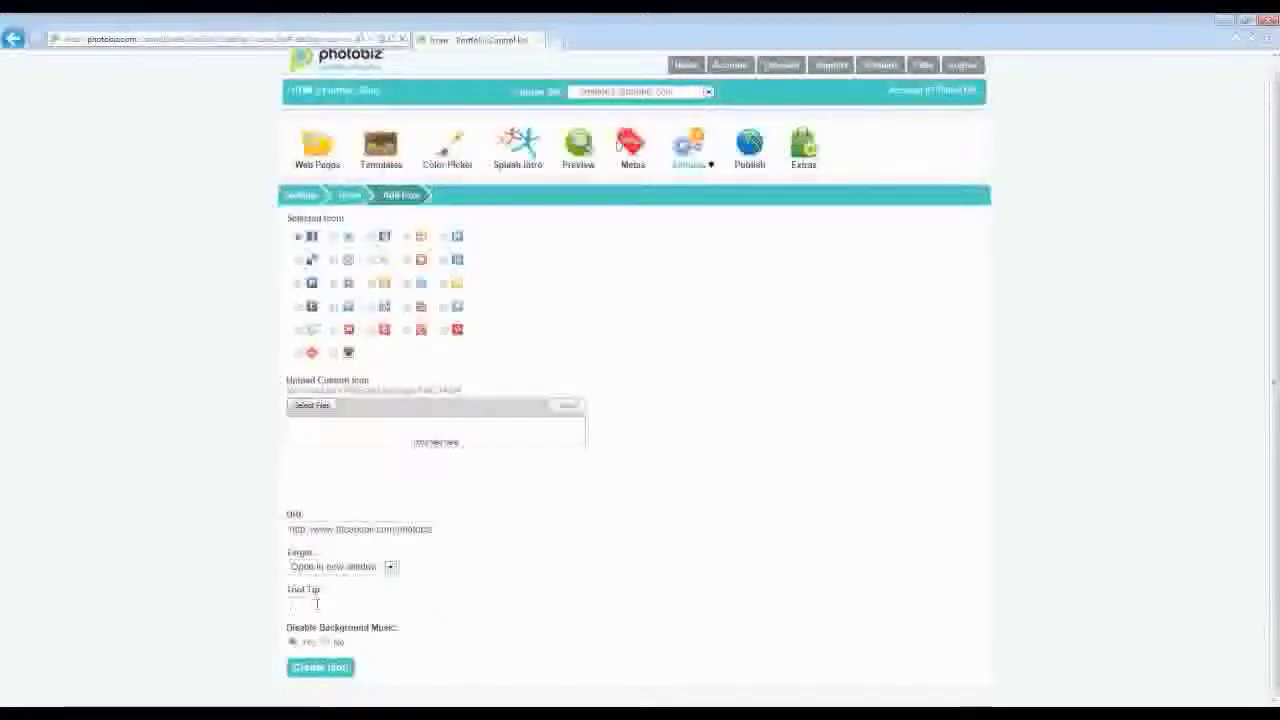
type("Faceb")
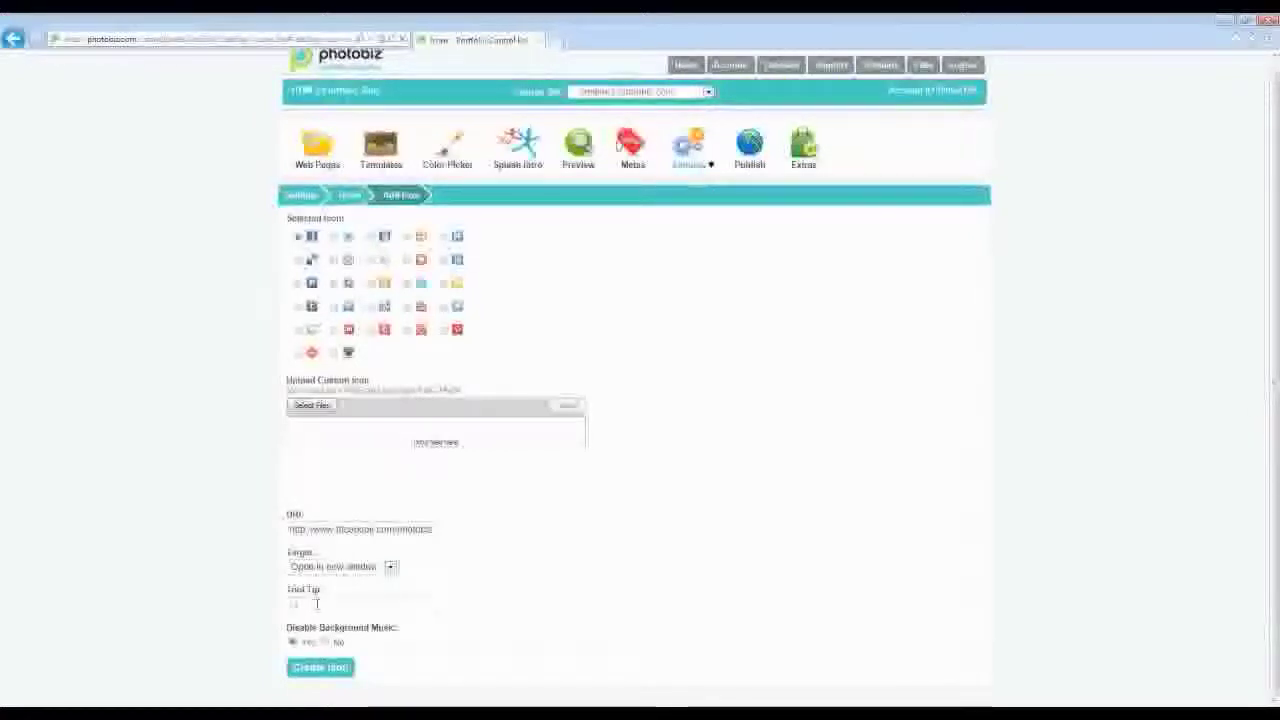
type(" on Facebook")
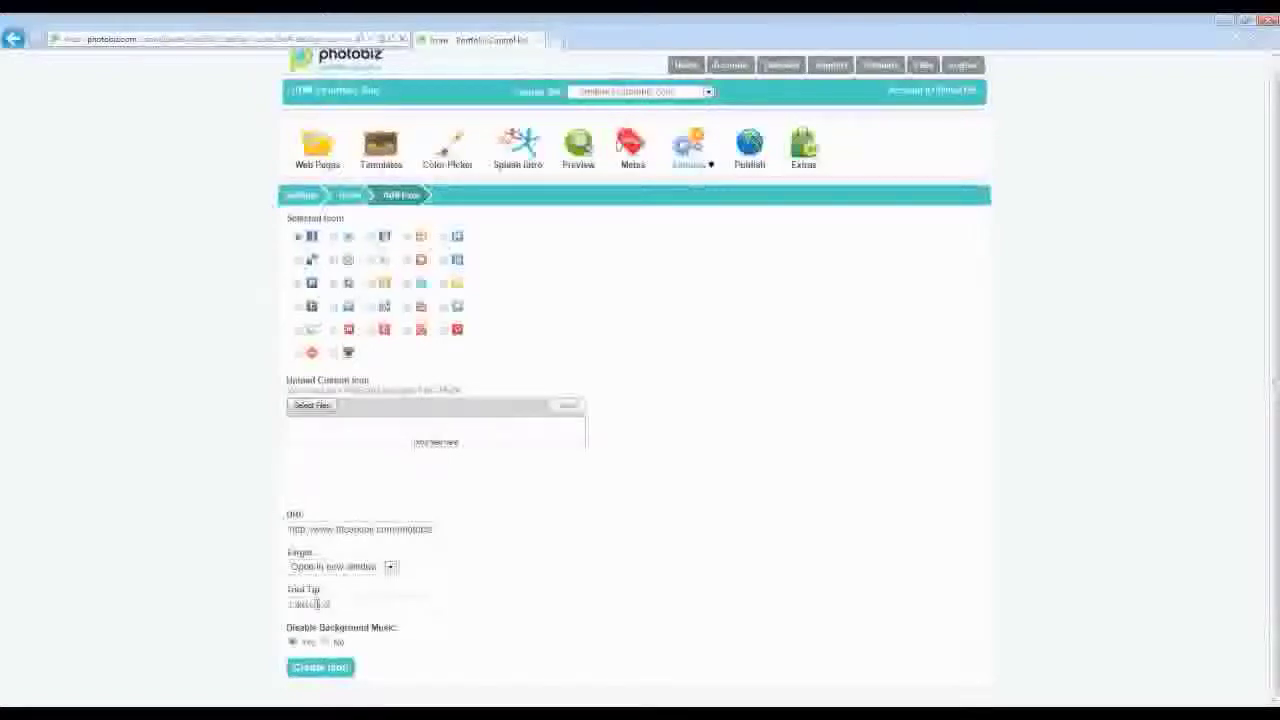
type("!")
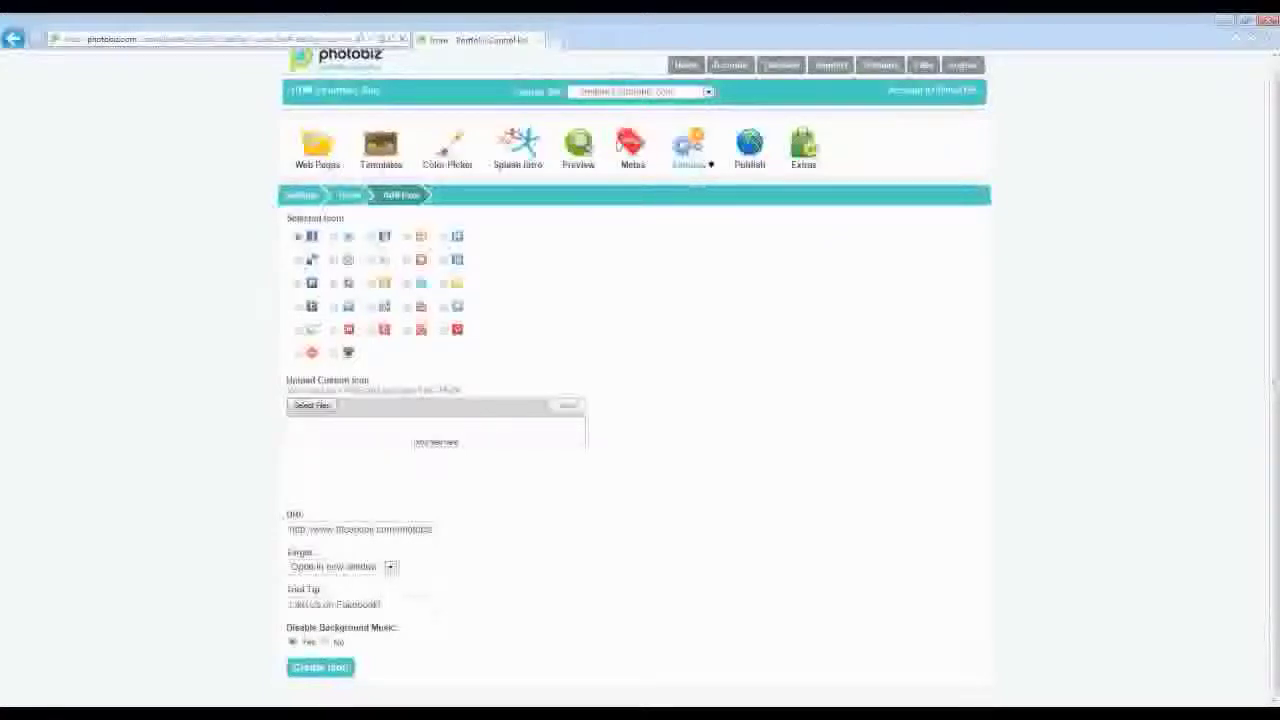
left_click(324, 643)
left_click(292, 643)
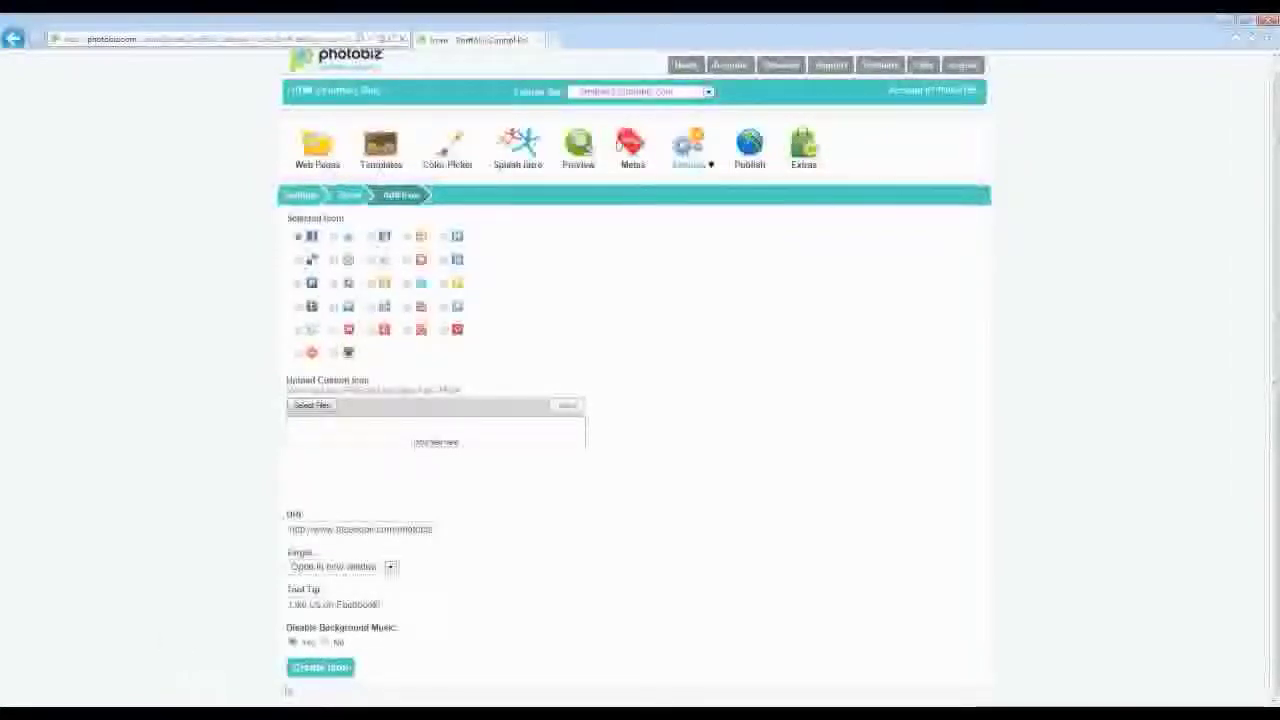
left_click(320, 667)
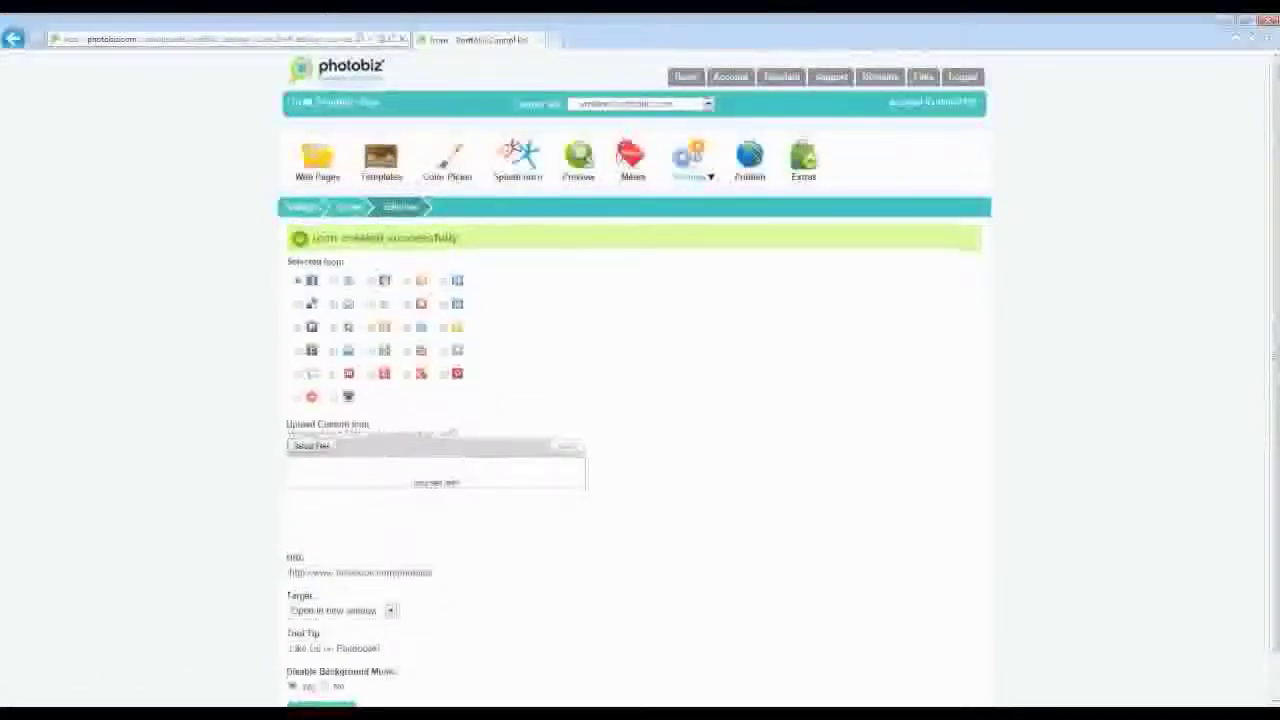
left_click(348, 207)
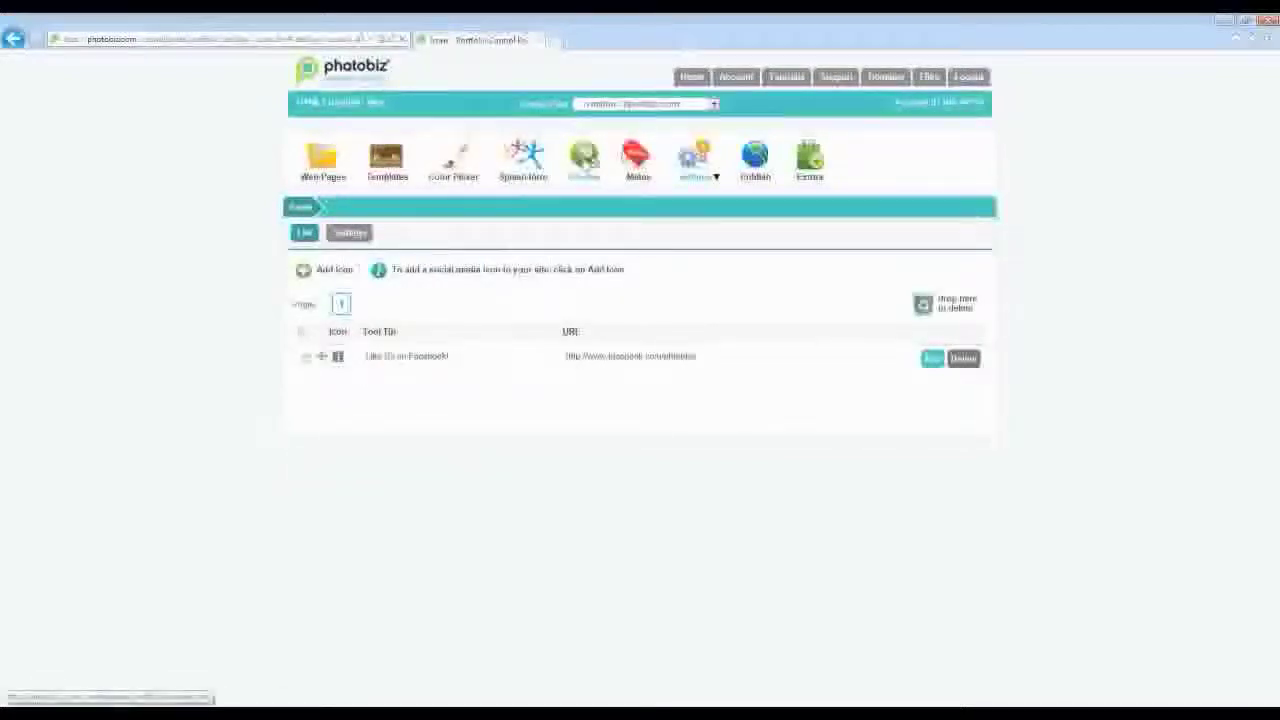
- Preview the site and check the PhotoBiz.com Facebook page its new icon opens, then close it
left_click(586, 158)
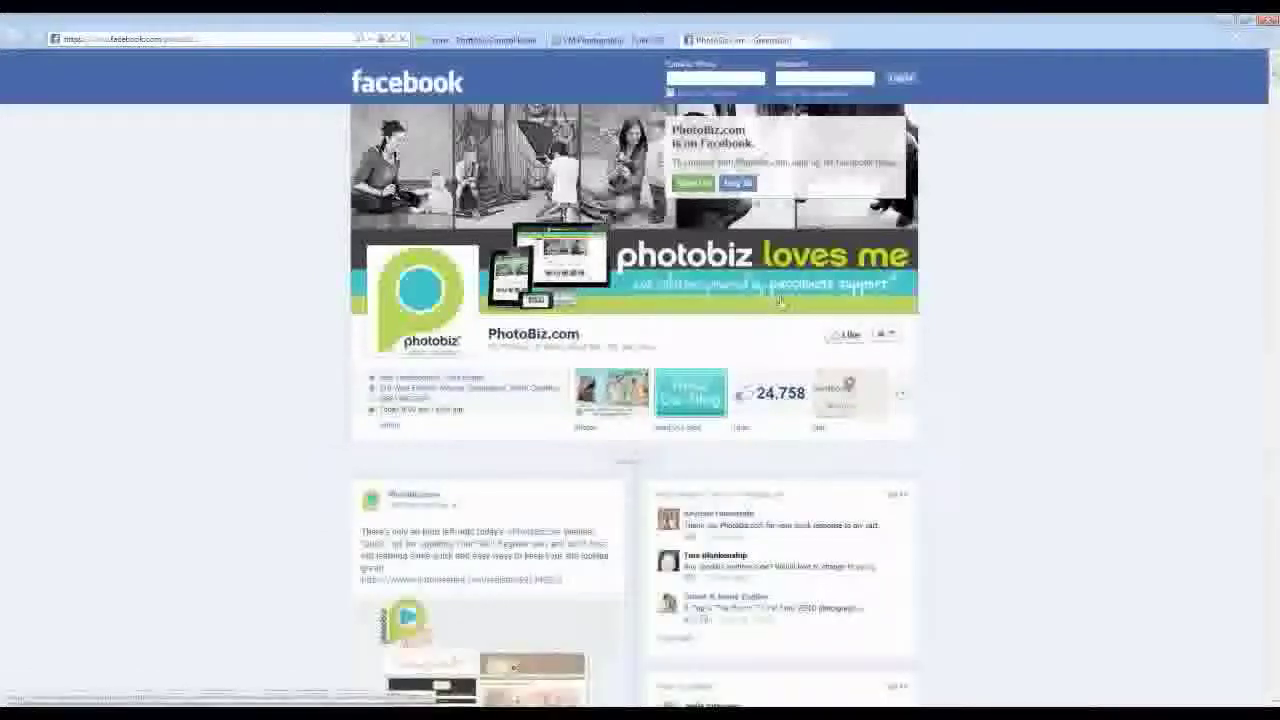
scroll(278, 280, "down", 3)
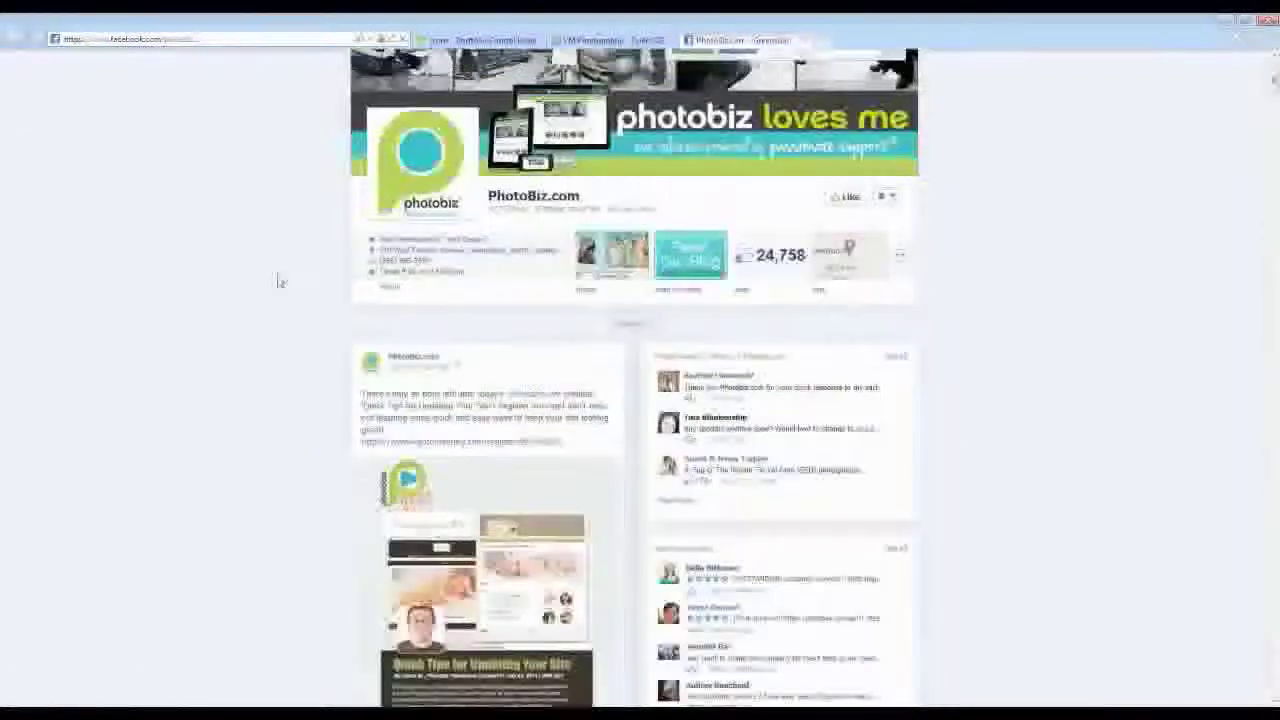
scroll(278, 280, "up", 3)
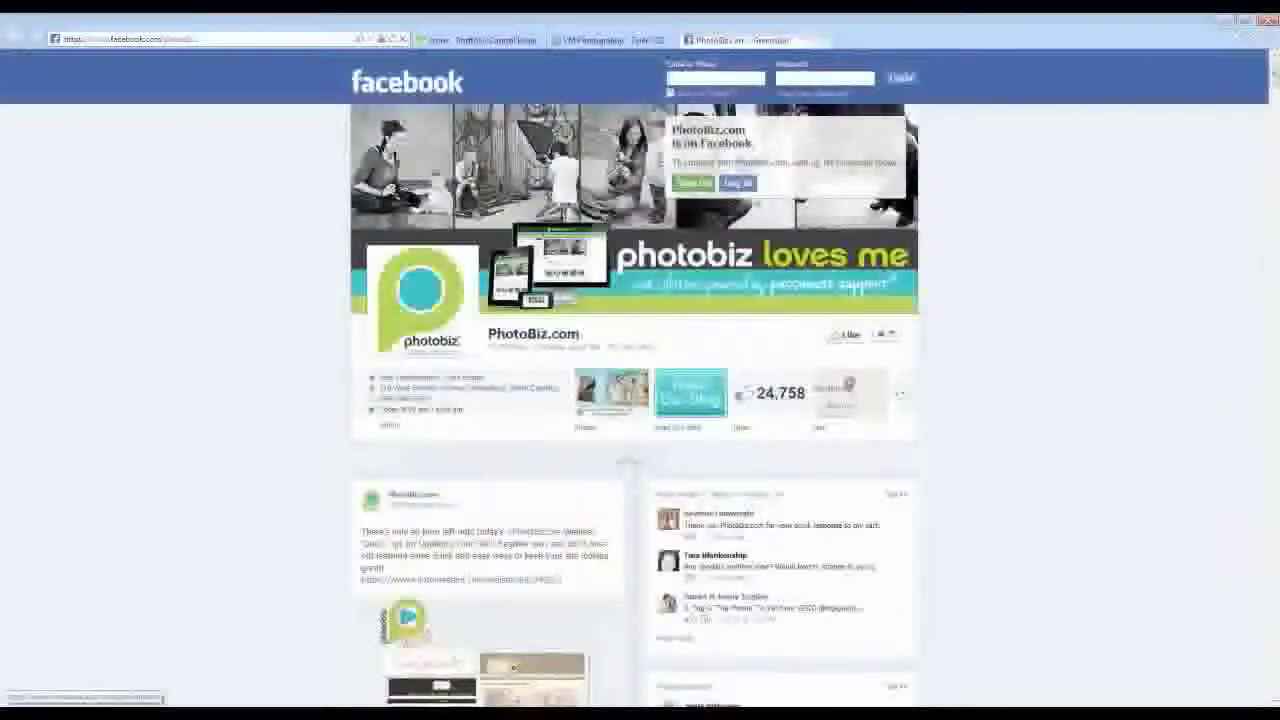
key("ctrl+w")
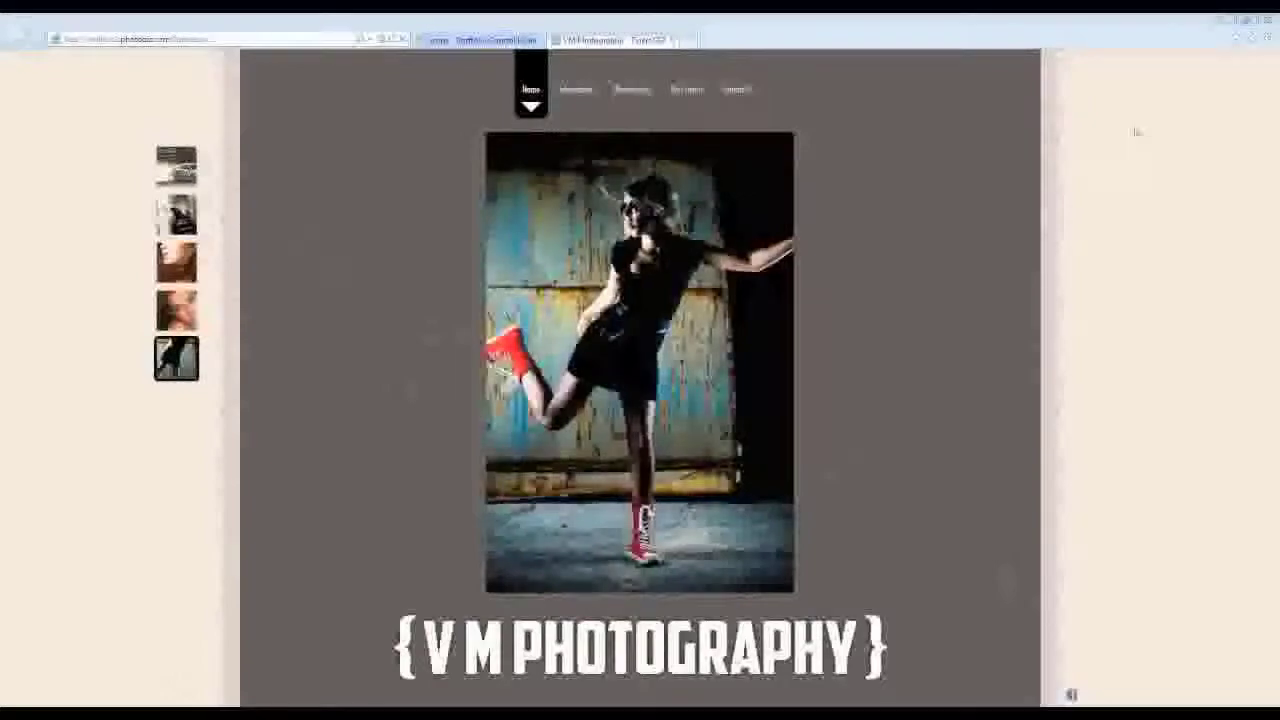
- Close the site preview and go to the website's Publish page
key("alt+Tab")
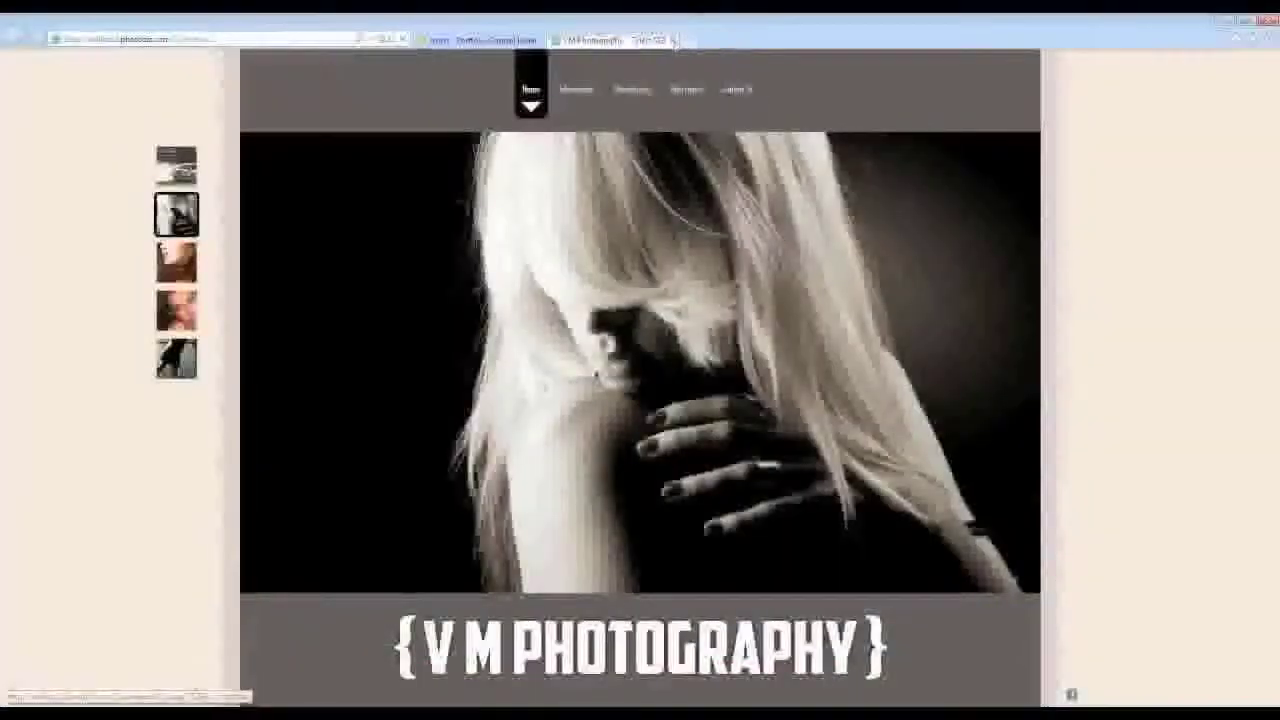
left_click(669, 40)
left_click(759, 170)
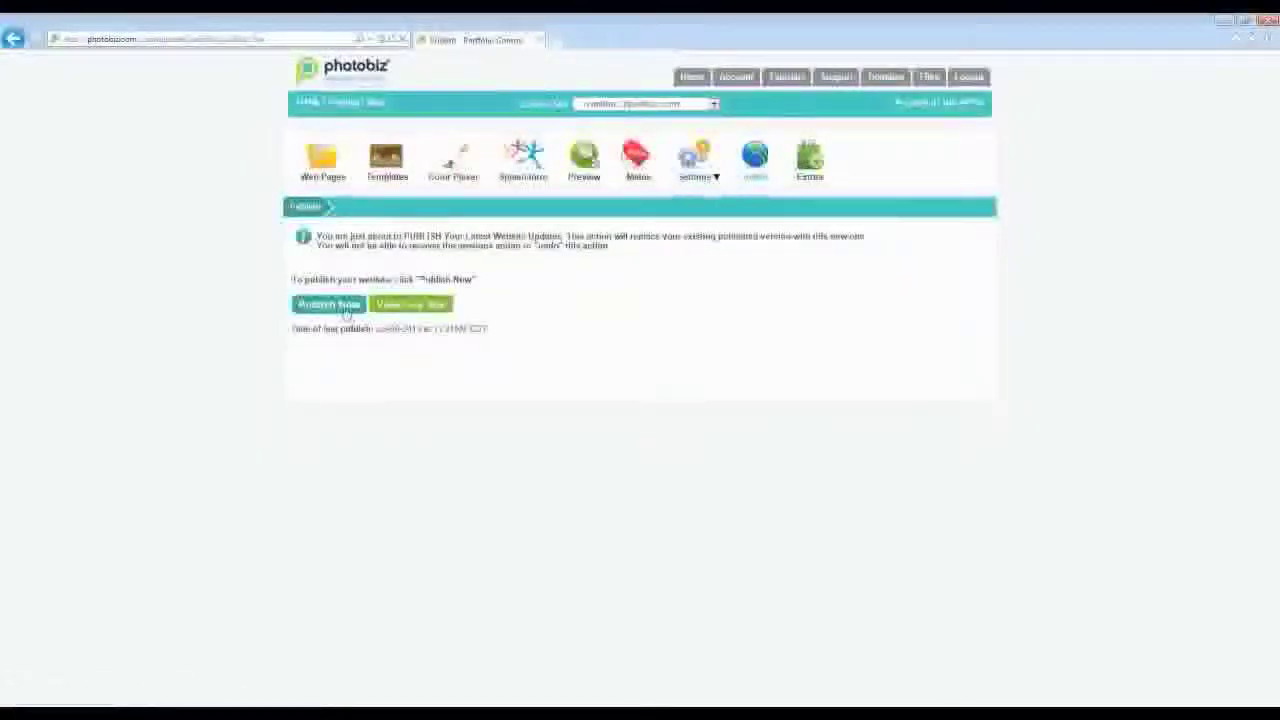
- Publish the site, check the live VM Photography site and a gallery, then close both live tabs
left_click(340, 305)
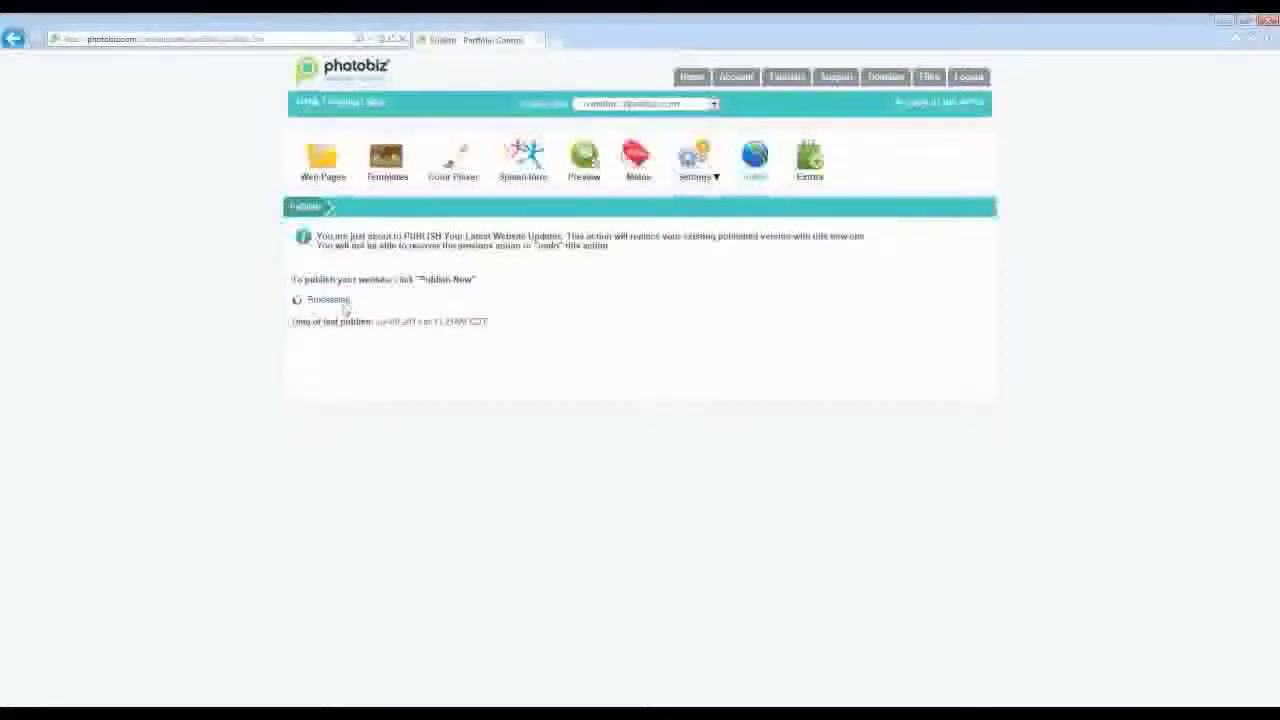
left_click(426, 342)
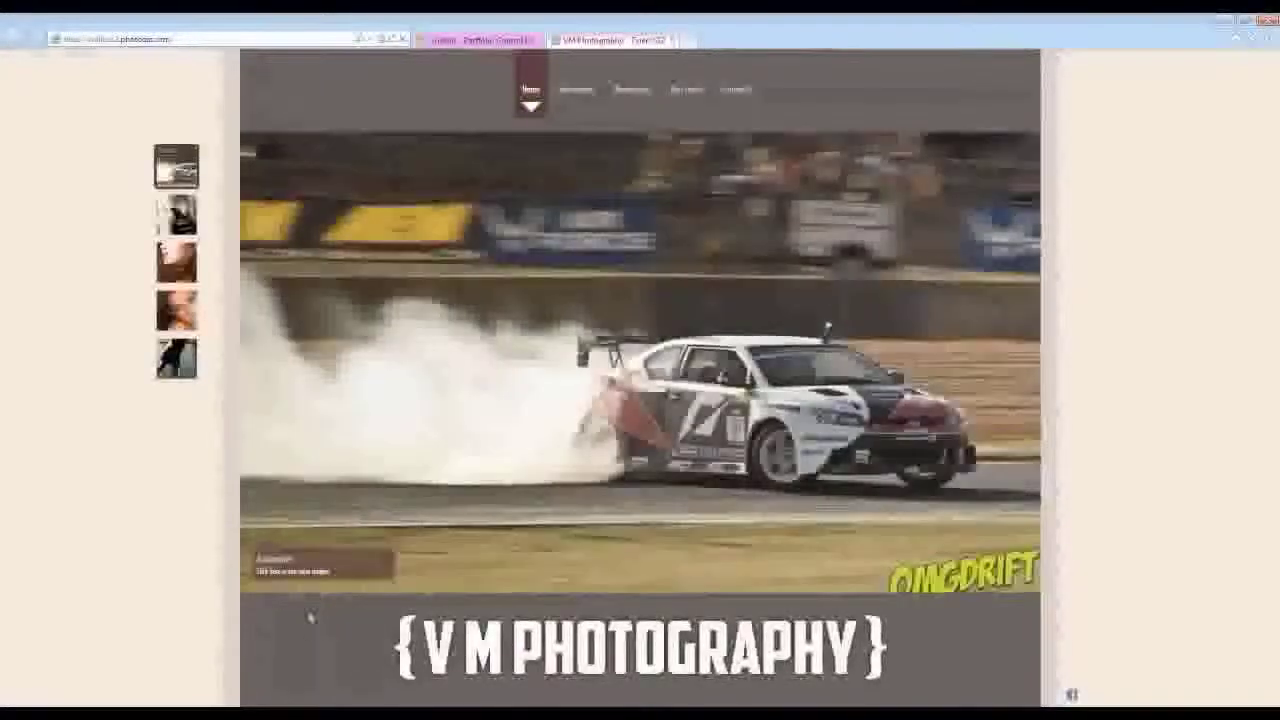
left_click(306, 570)
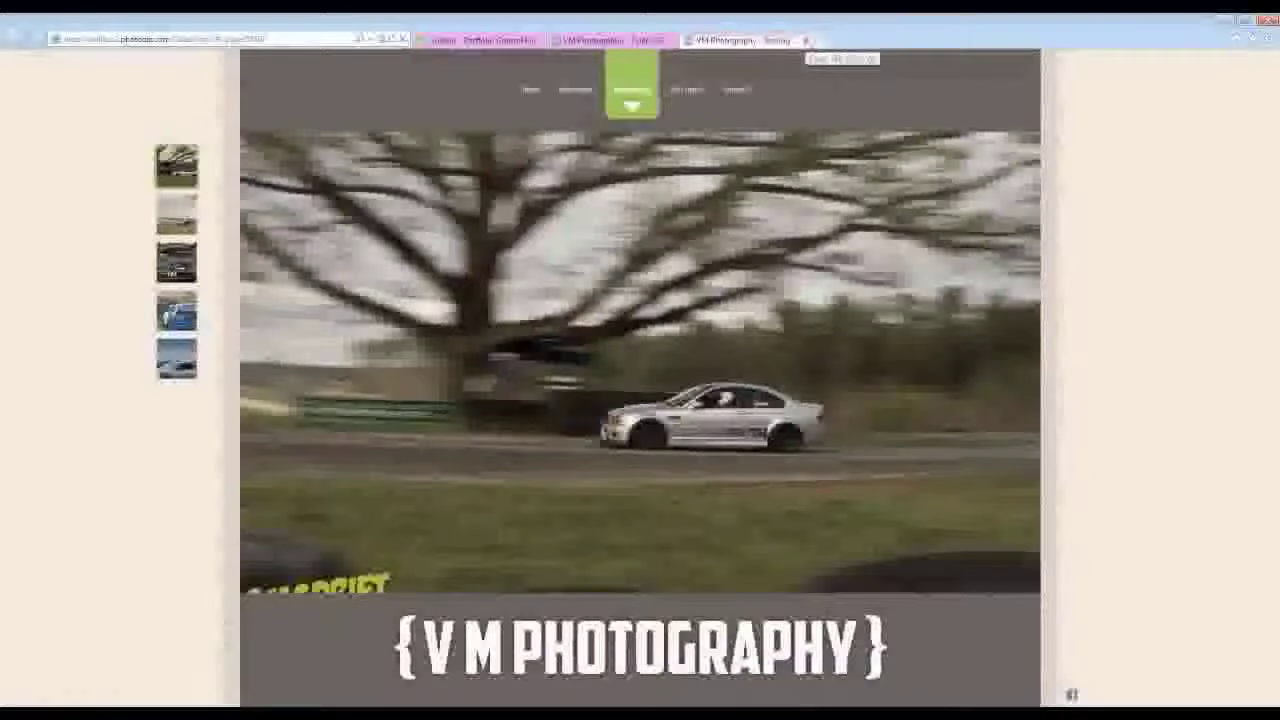
left_click(806, 40)
left_click(675, 40)
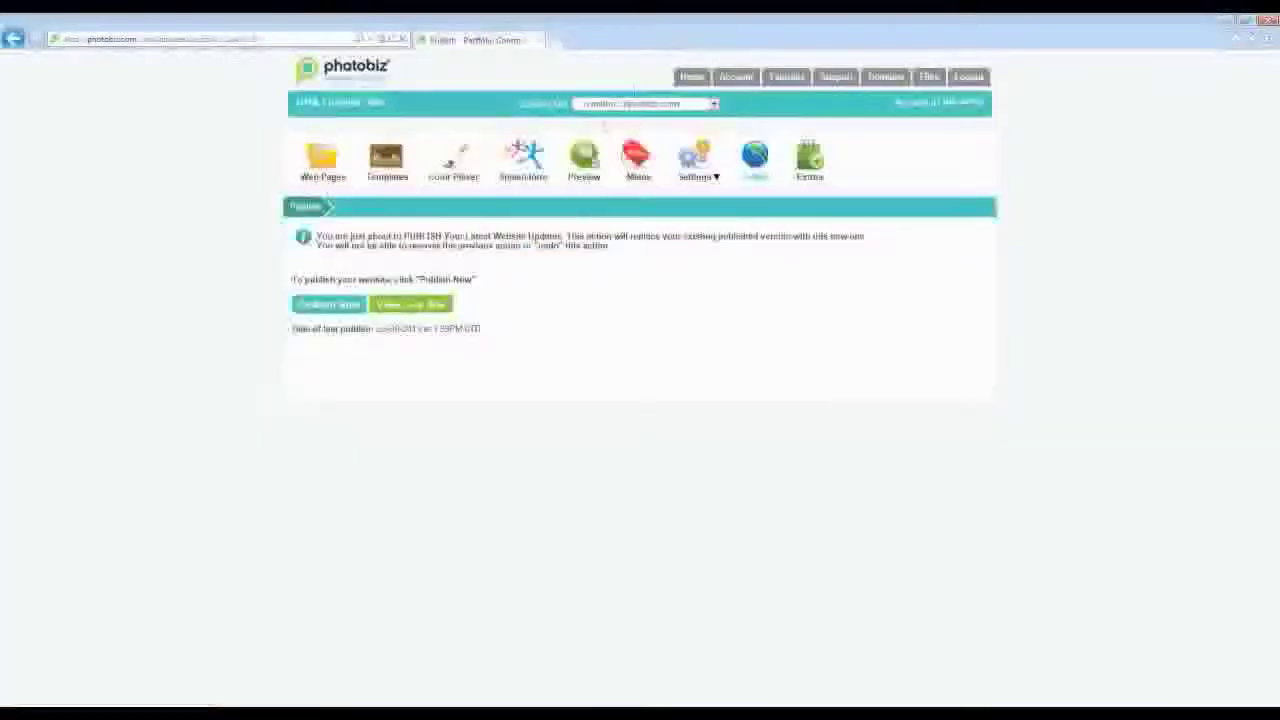
- Go to google.com/webmasters in a new tab and sign in to Webmaster Tools
left_click(555, 41)
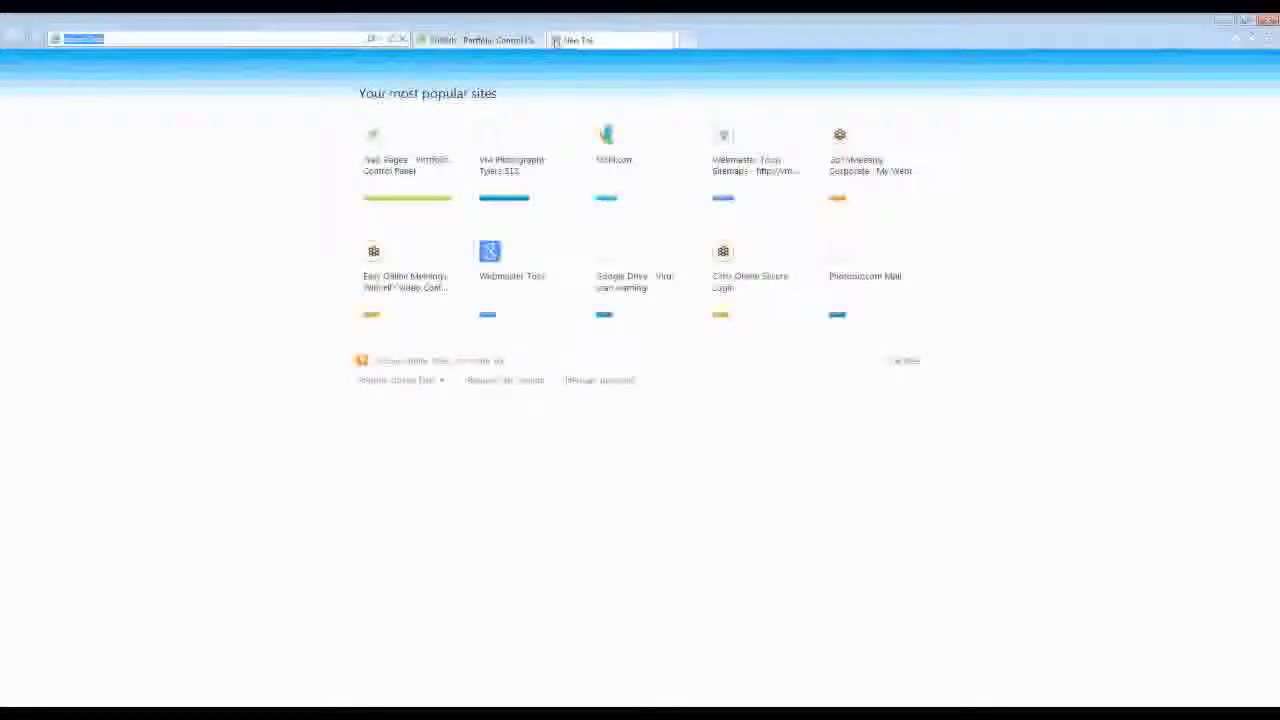
type("google.com/w")
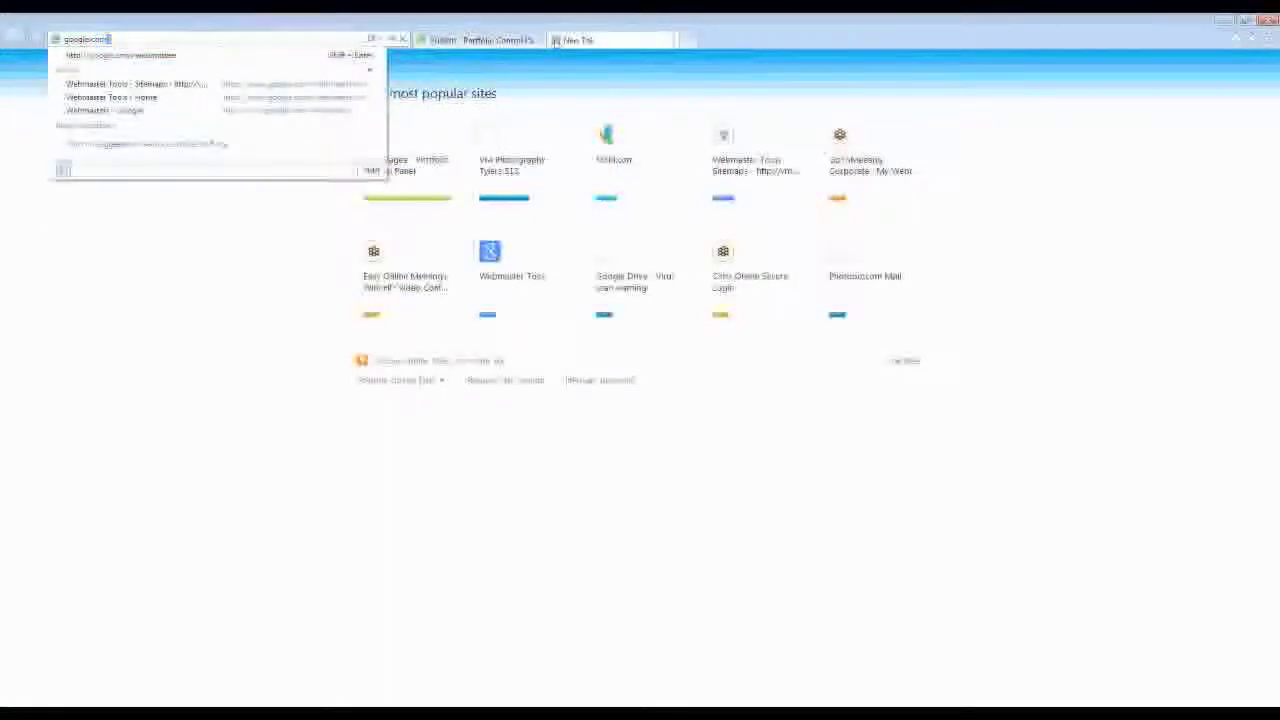
type("ebmasters/")
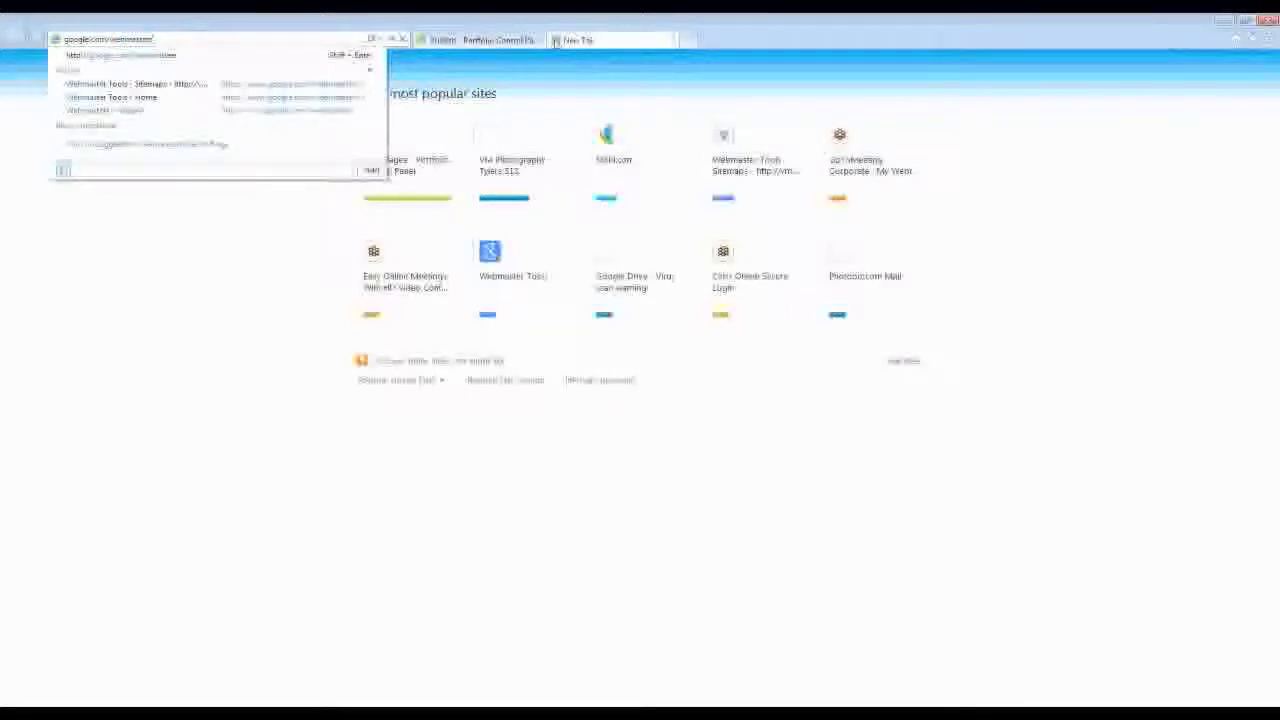
key("Return")
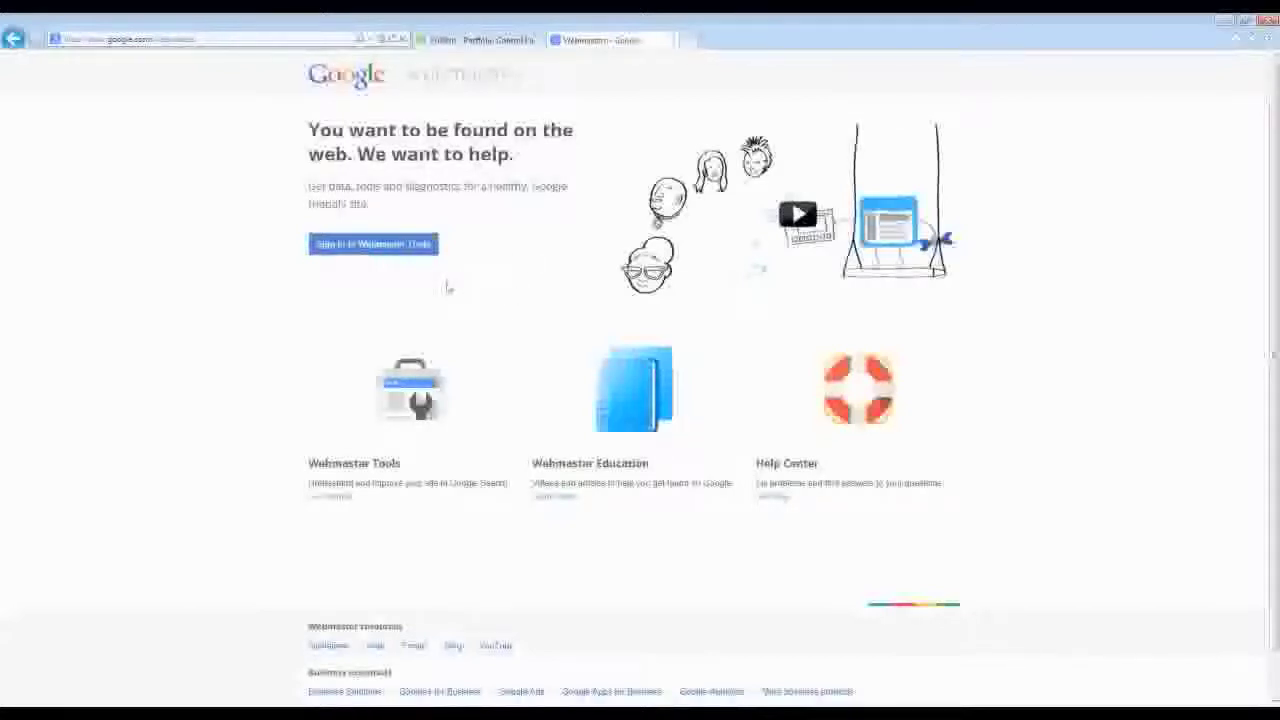
left_click(347, 256)
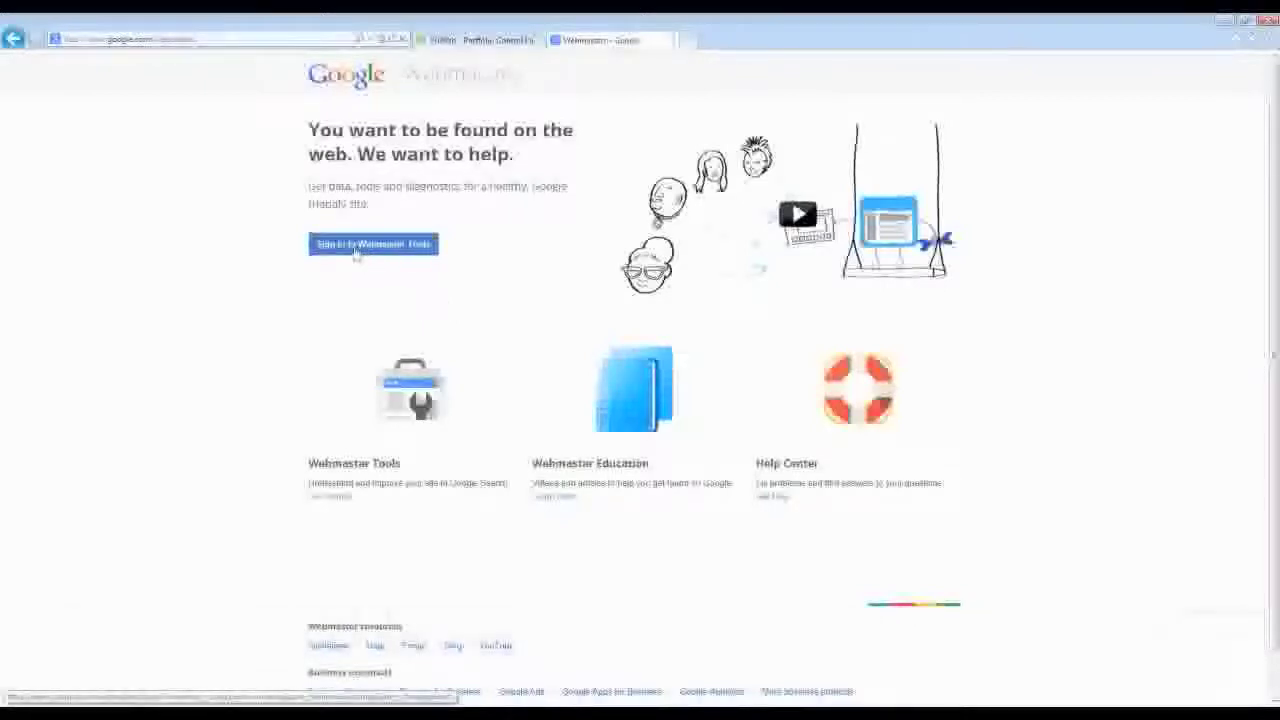
left_click(390, 252)
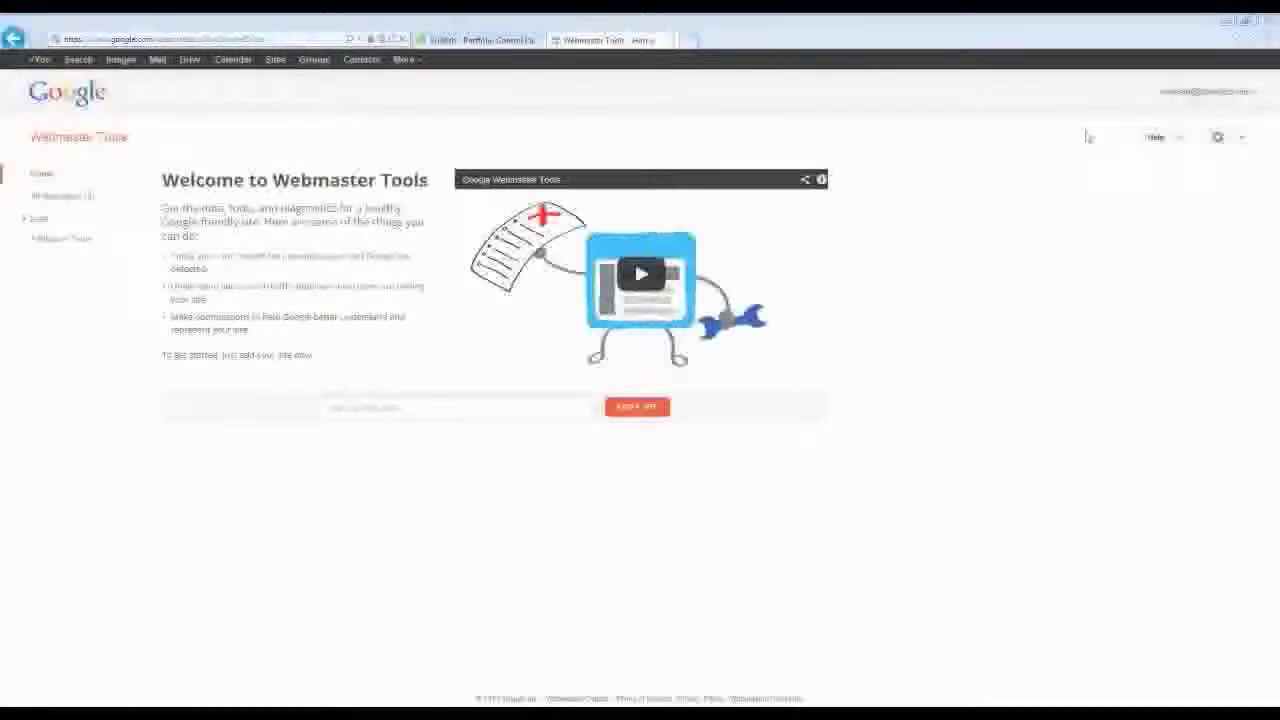
- Sign out of the current Google account and reload google.com/webmasters
left_click(1205, 91)
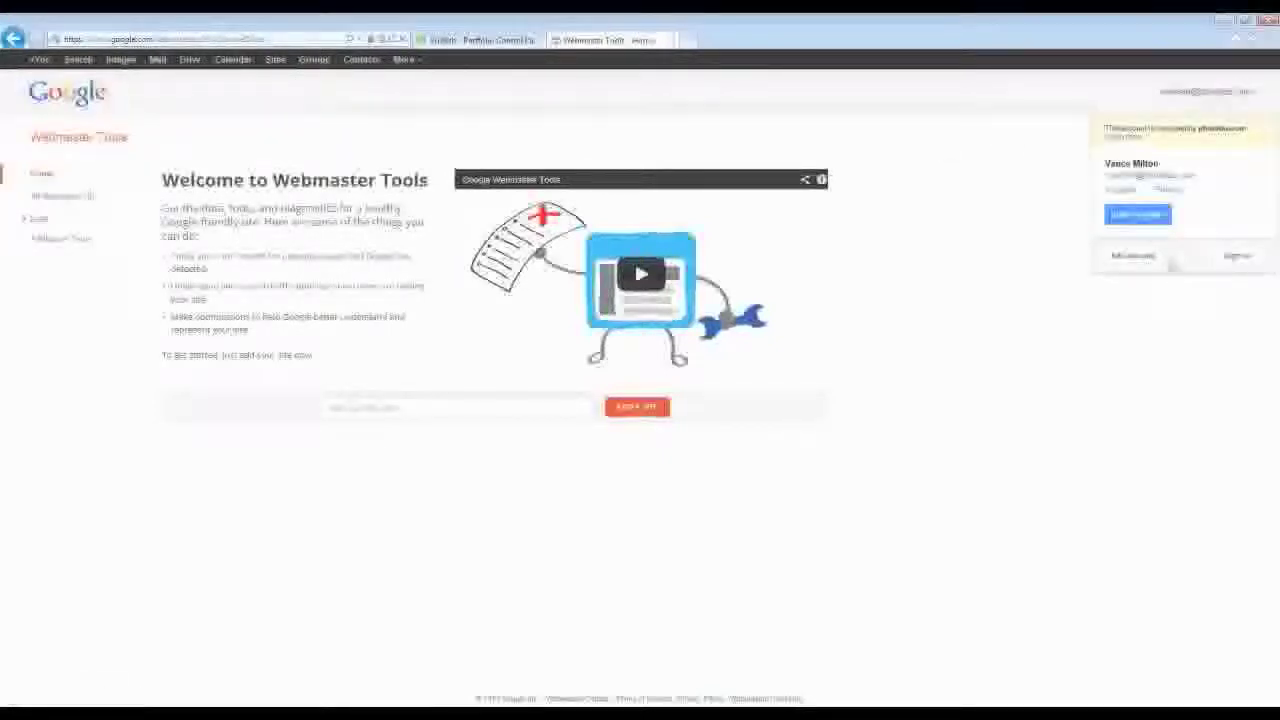
left_click(1236, 256)
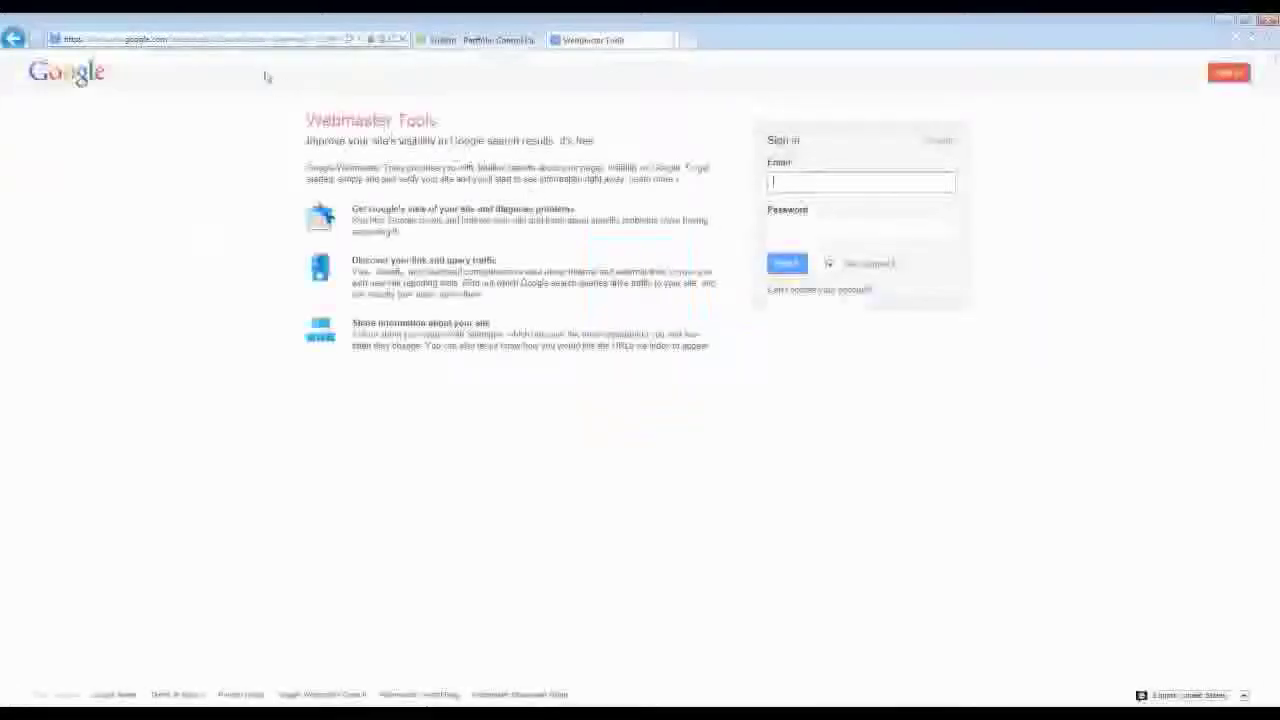
left_click(250, 39)
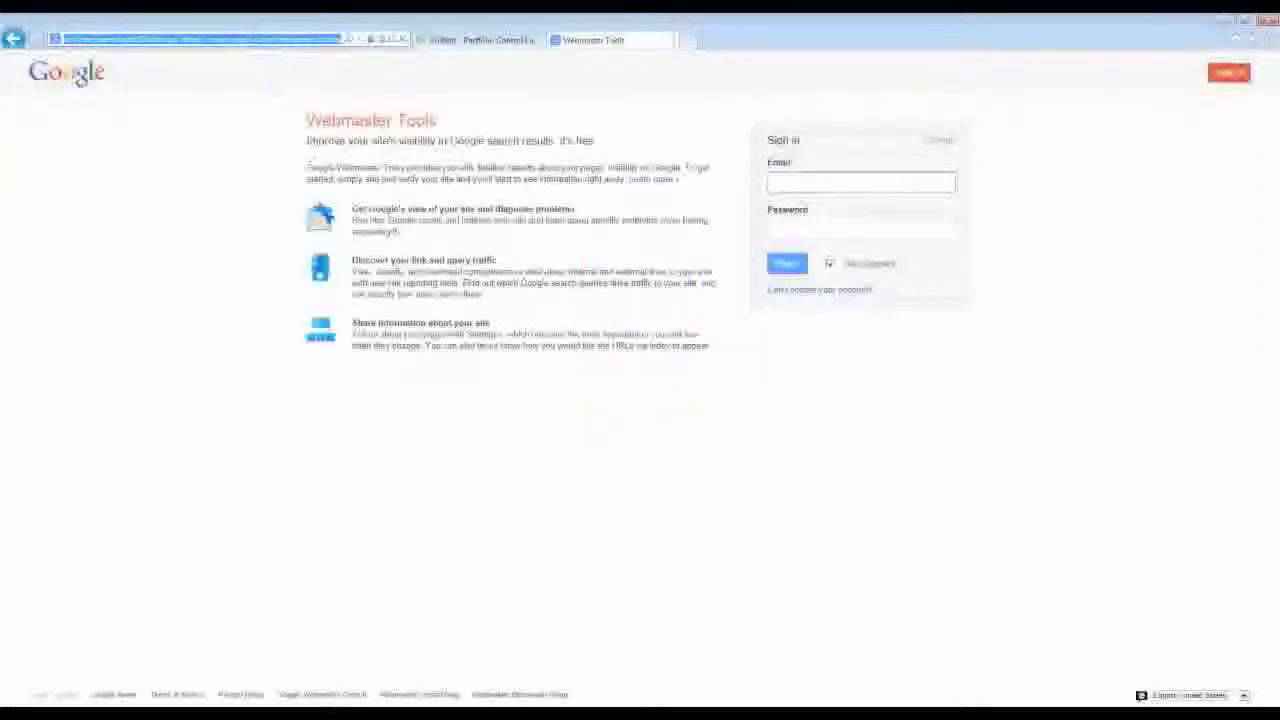
type("google.com/webmasters")
key("Return")
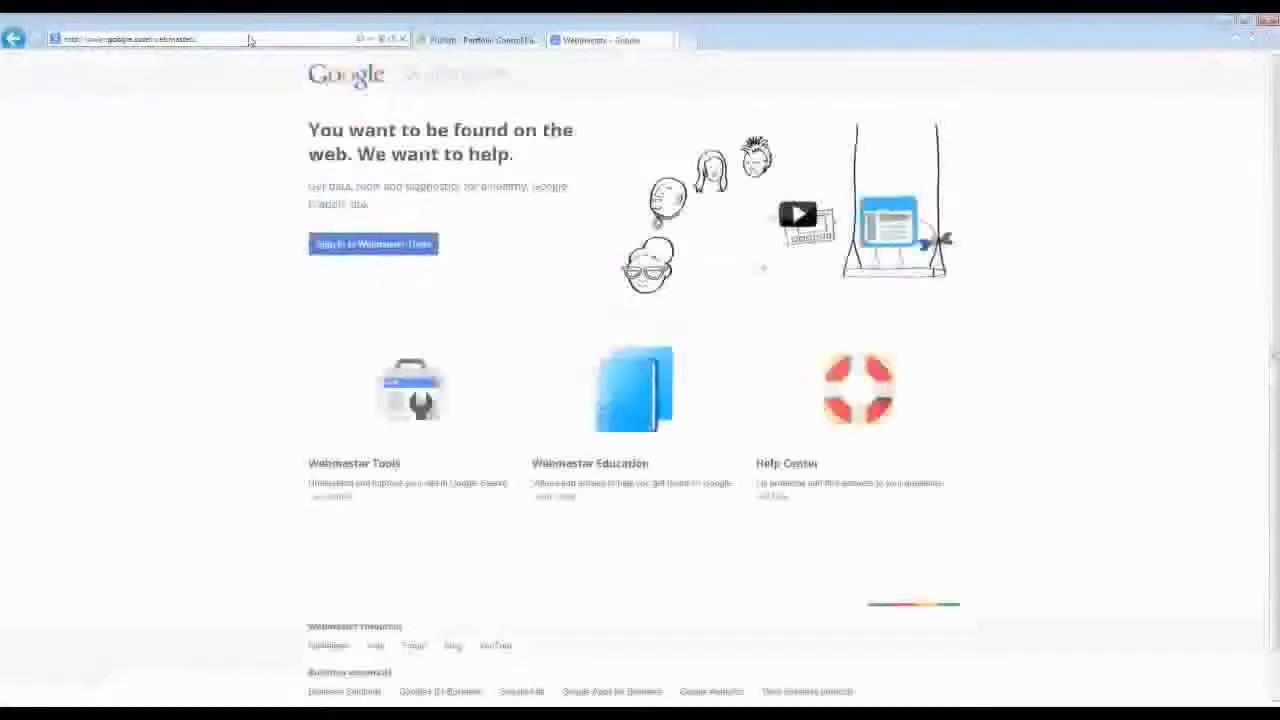
- Sign in with the site's Google account email and password, with Stay signed in turned off
left_click(355, 246)
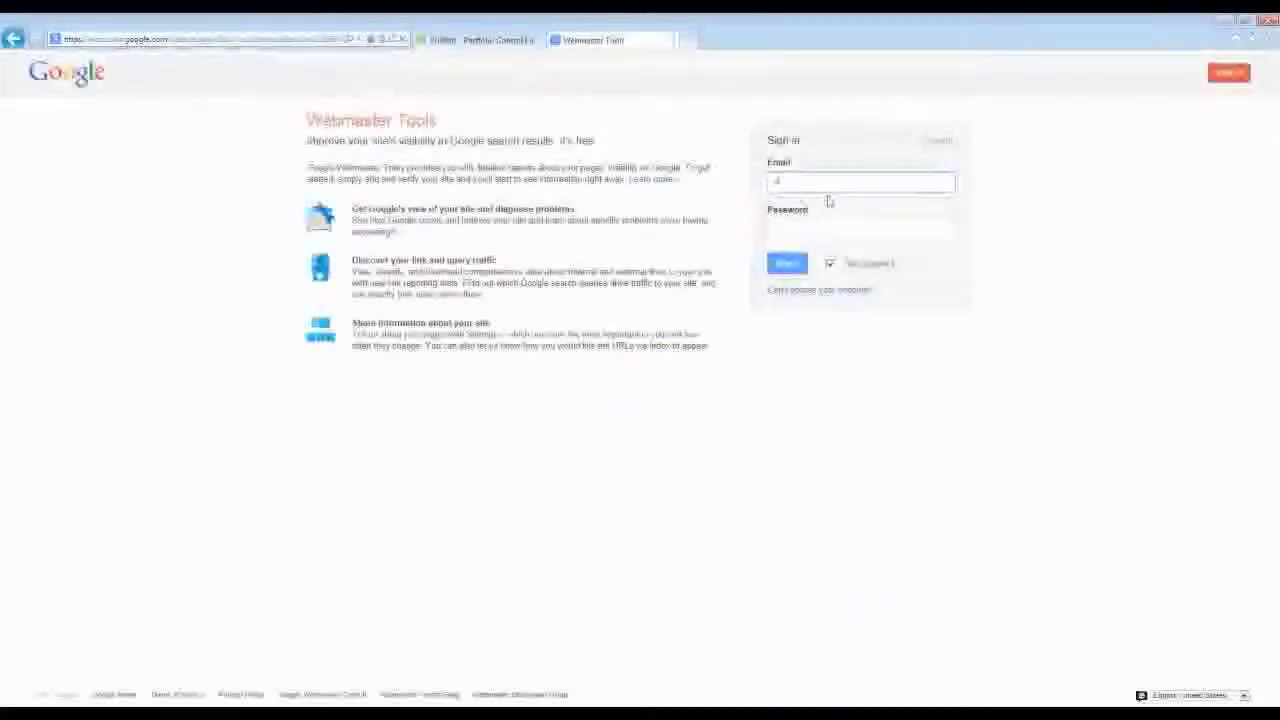
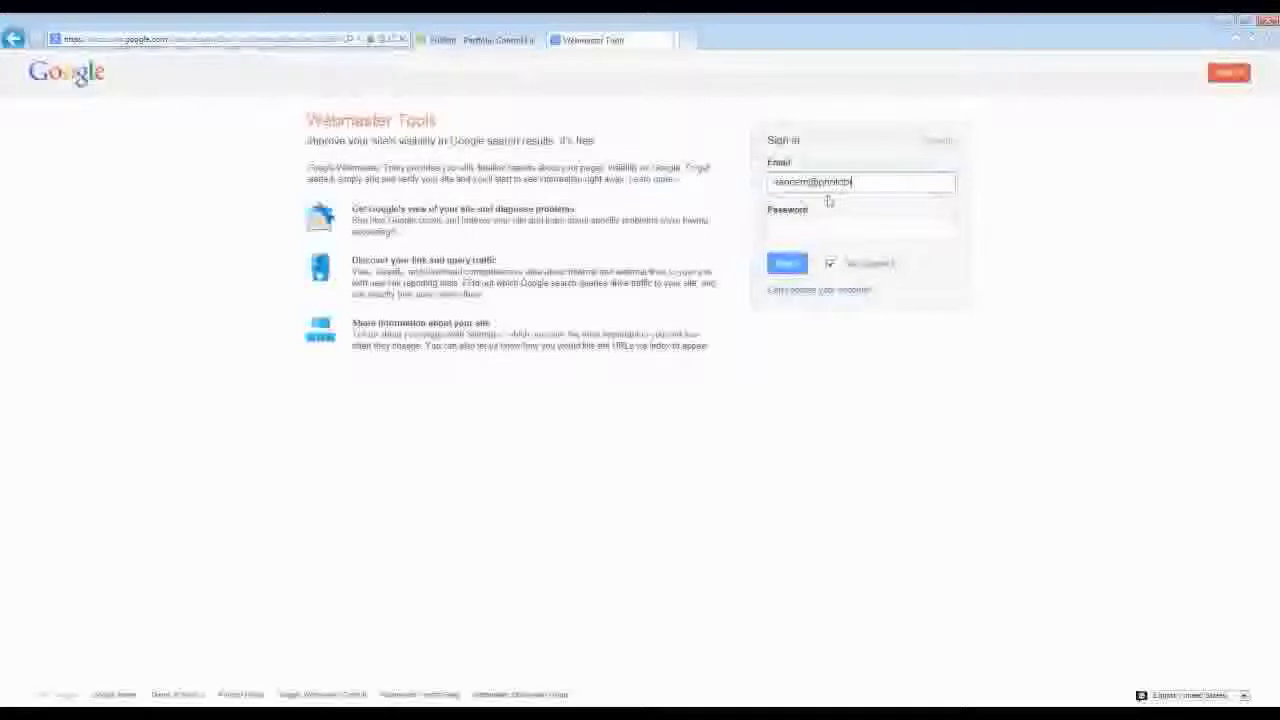
key("Tab")
type("*******")
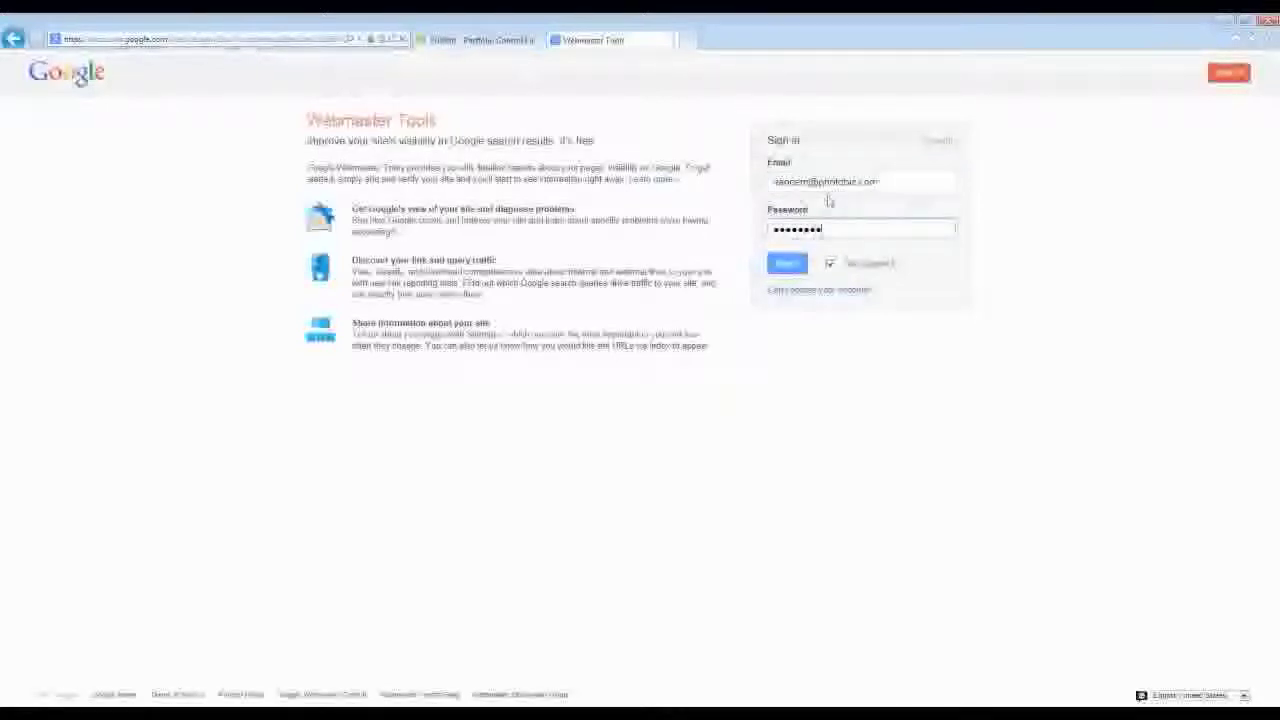
left_click(829, 263)
left_click(795, 270)
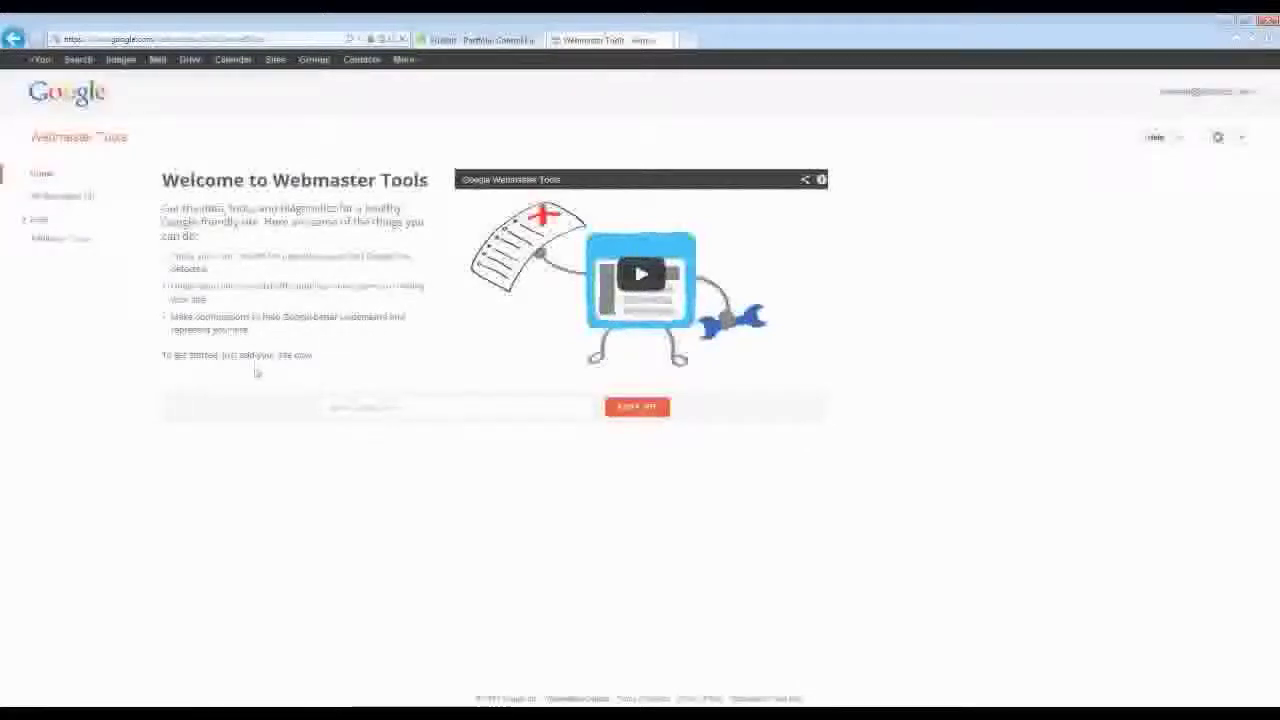
left_click(637, 408)
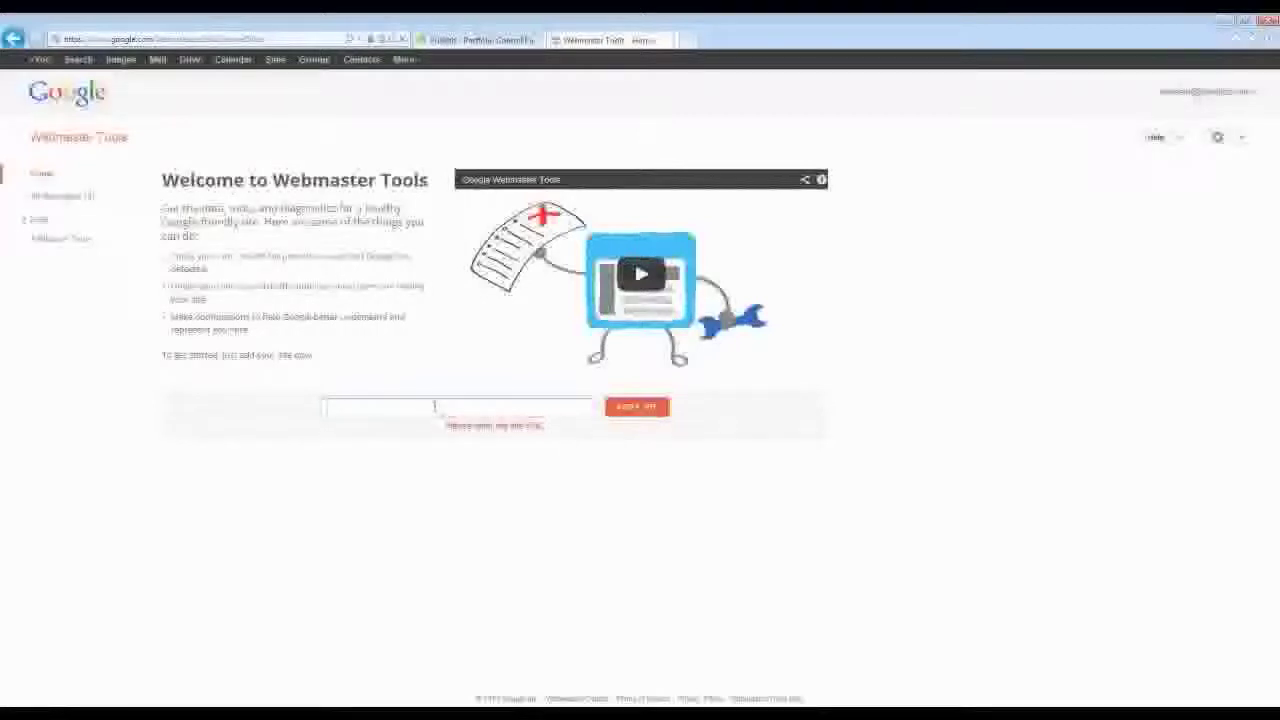
left_click(431, 404)
type("http://portablez.com")
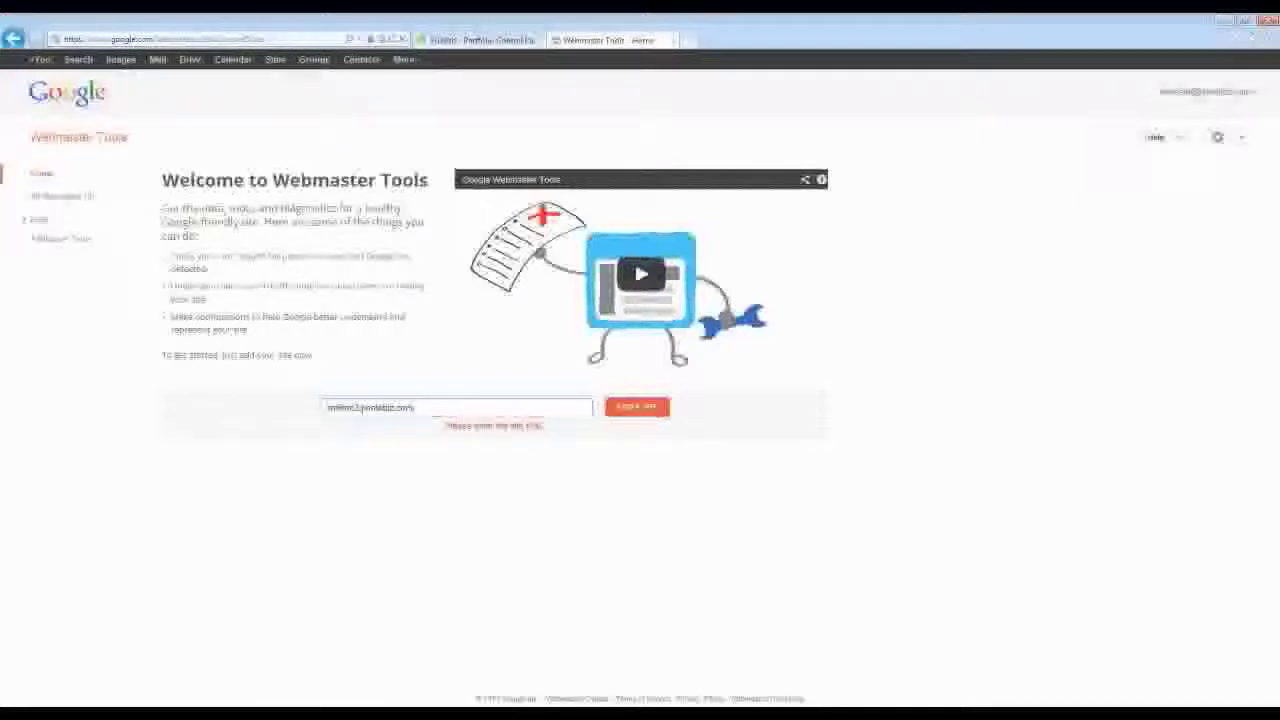
left_click(645, 408)
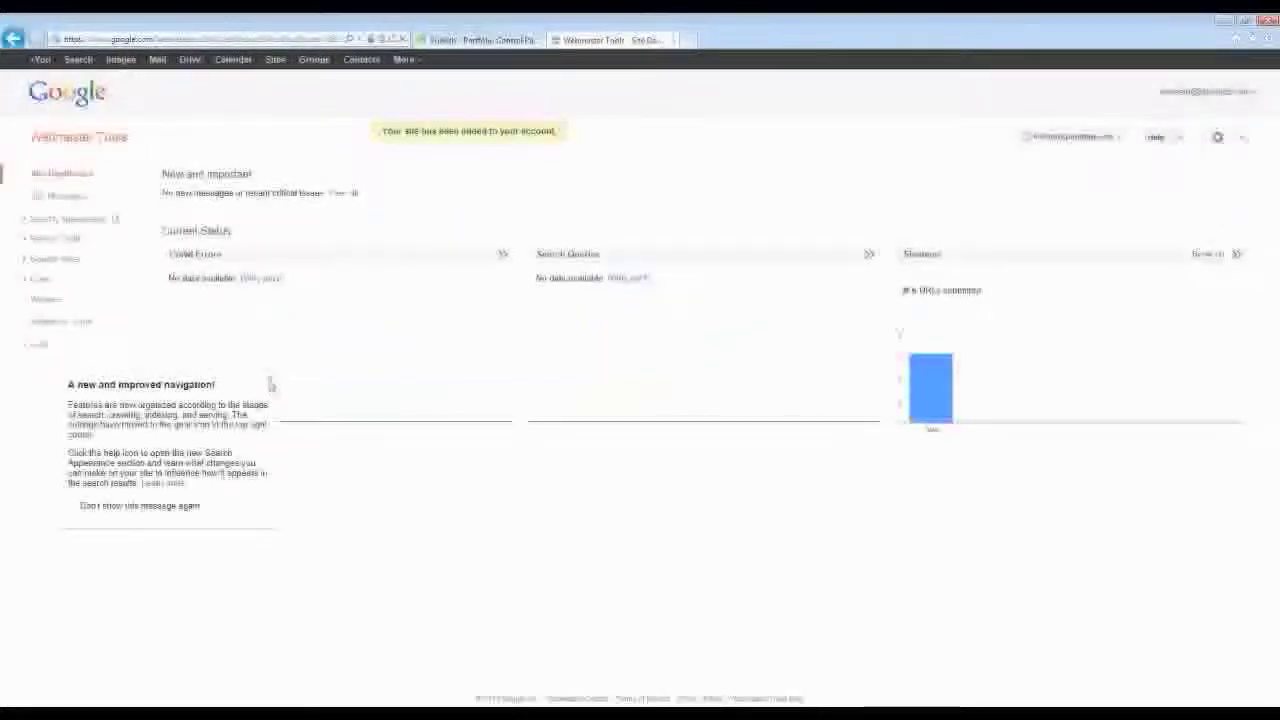
- Dismiss the new navigation tip and sign out of the Google account
left_click(271, 382)
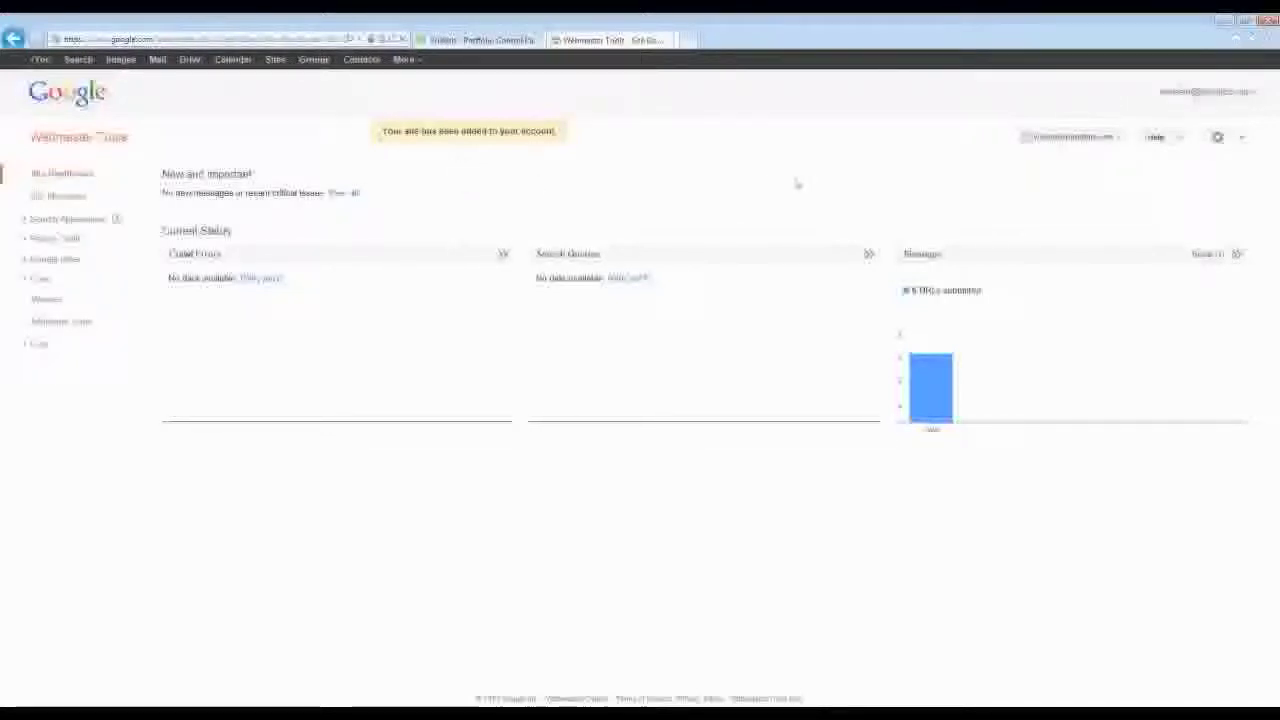
left_click(1246, 95)
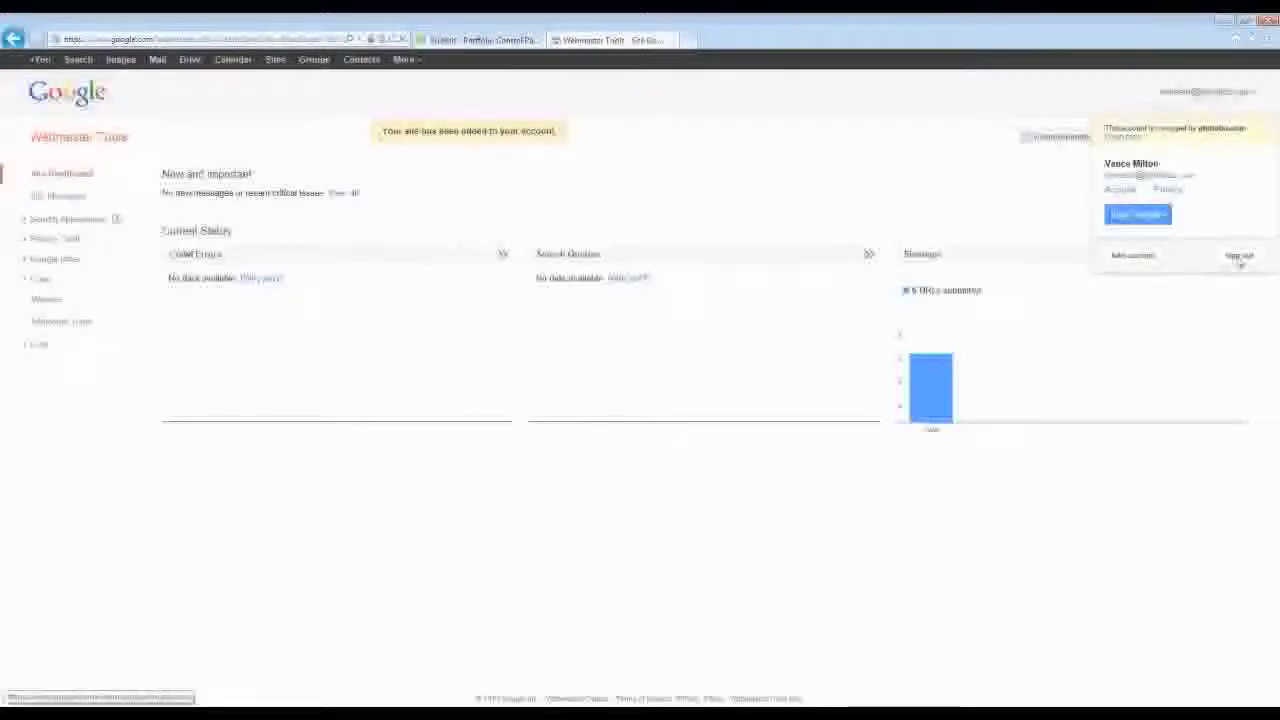
left_click(1239, 256)
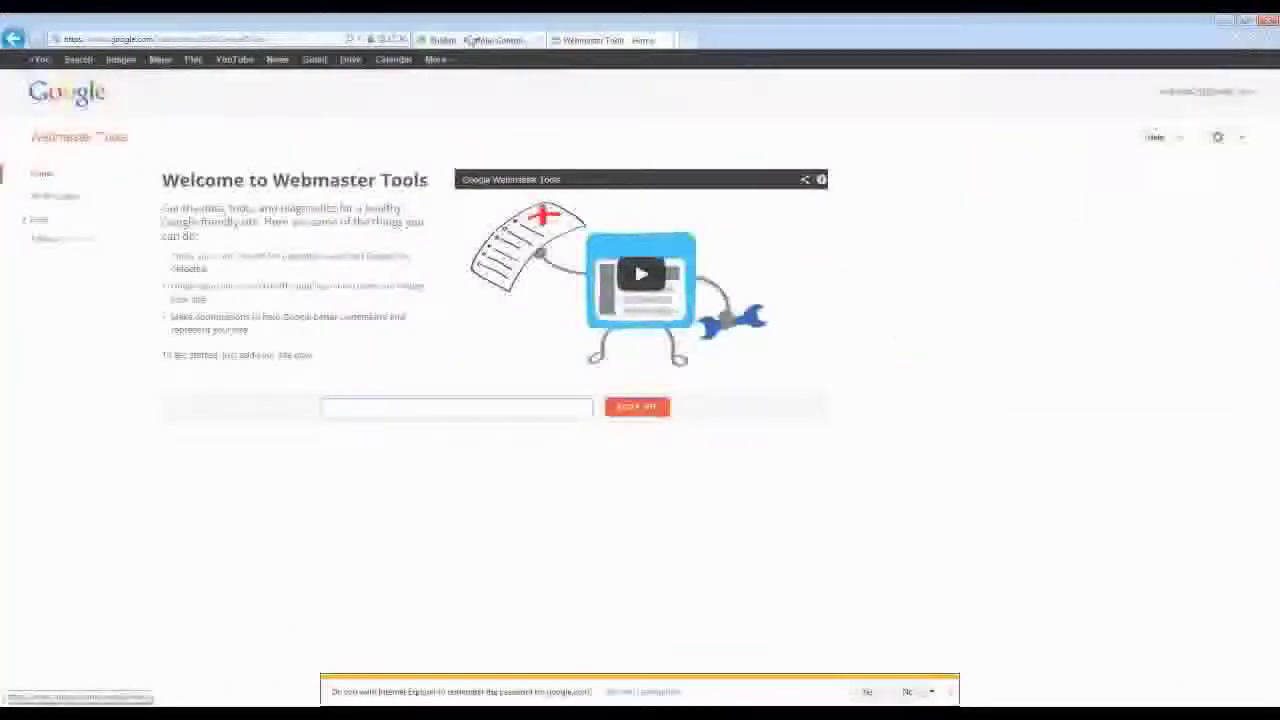
left_click(475, 40)
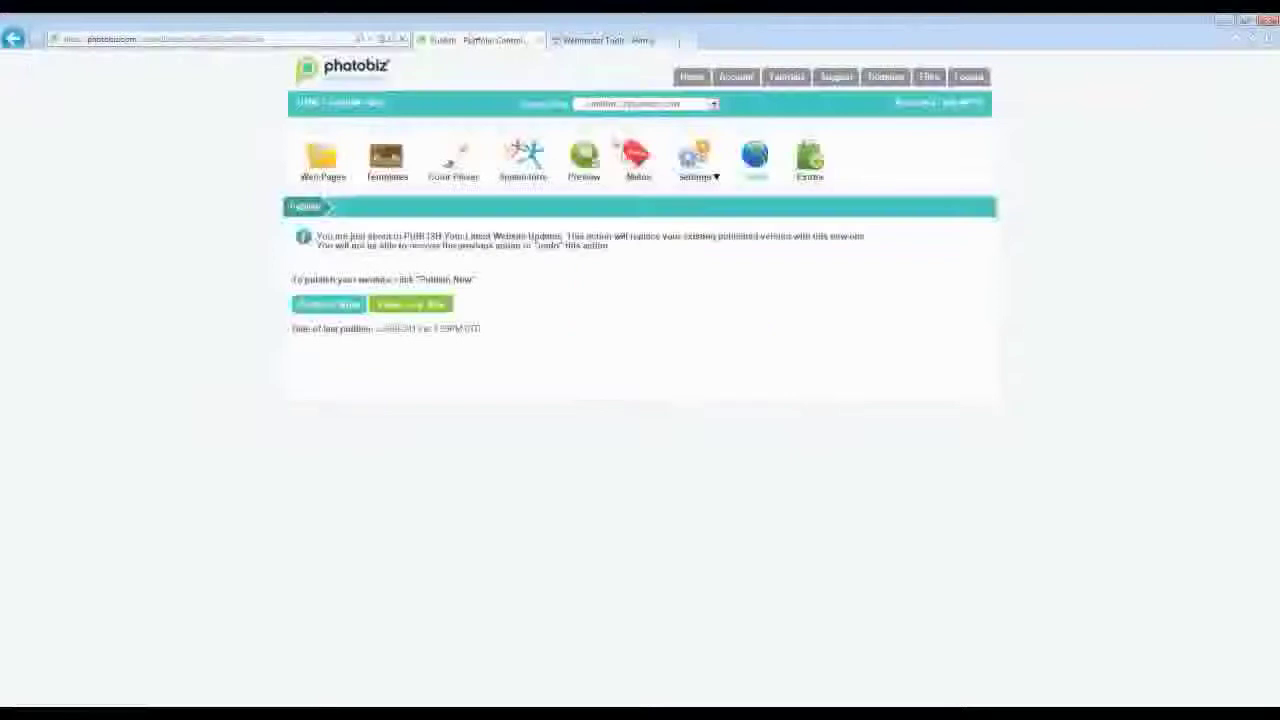
- Add j.photobiz.com as a site in Webmaster Tools to reach its ownership verification page
left_click(630, 158)
left_click(590, 40)
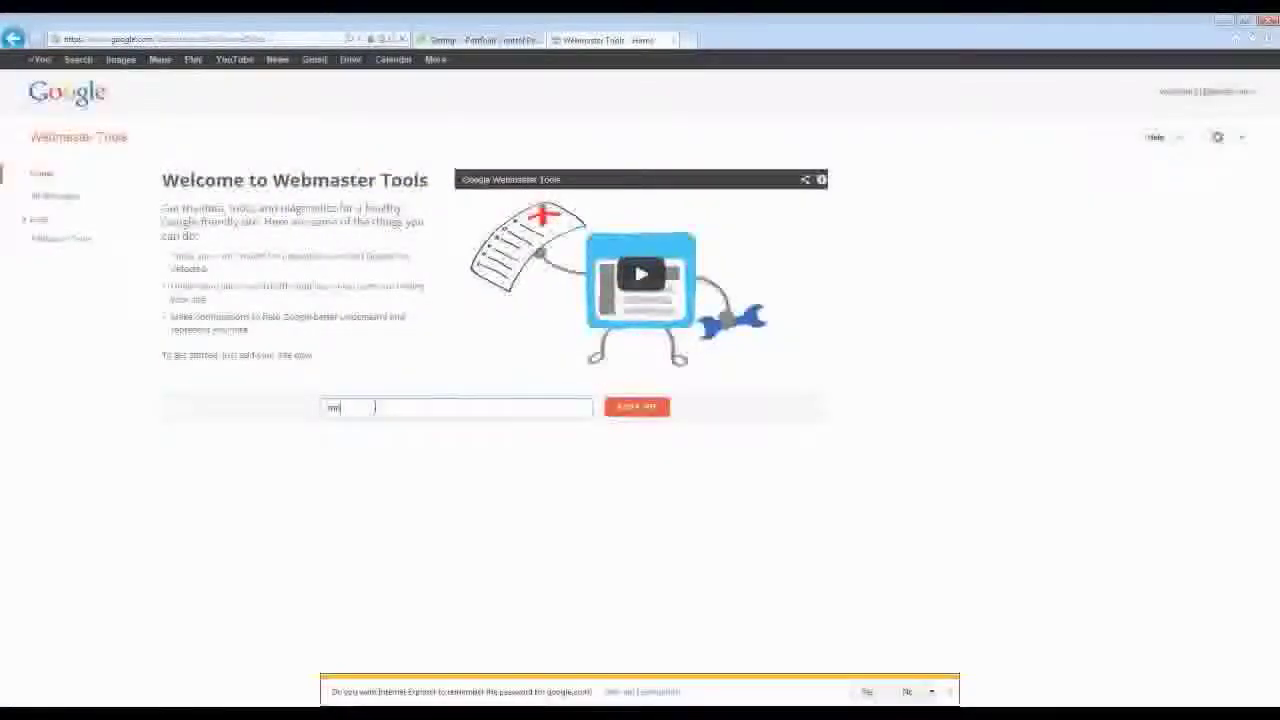
type("j")
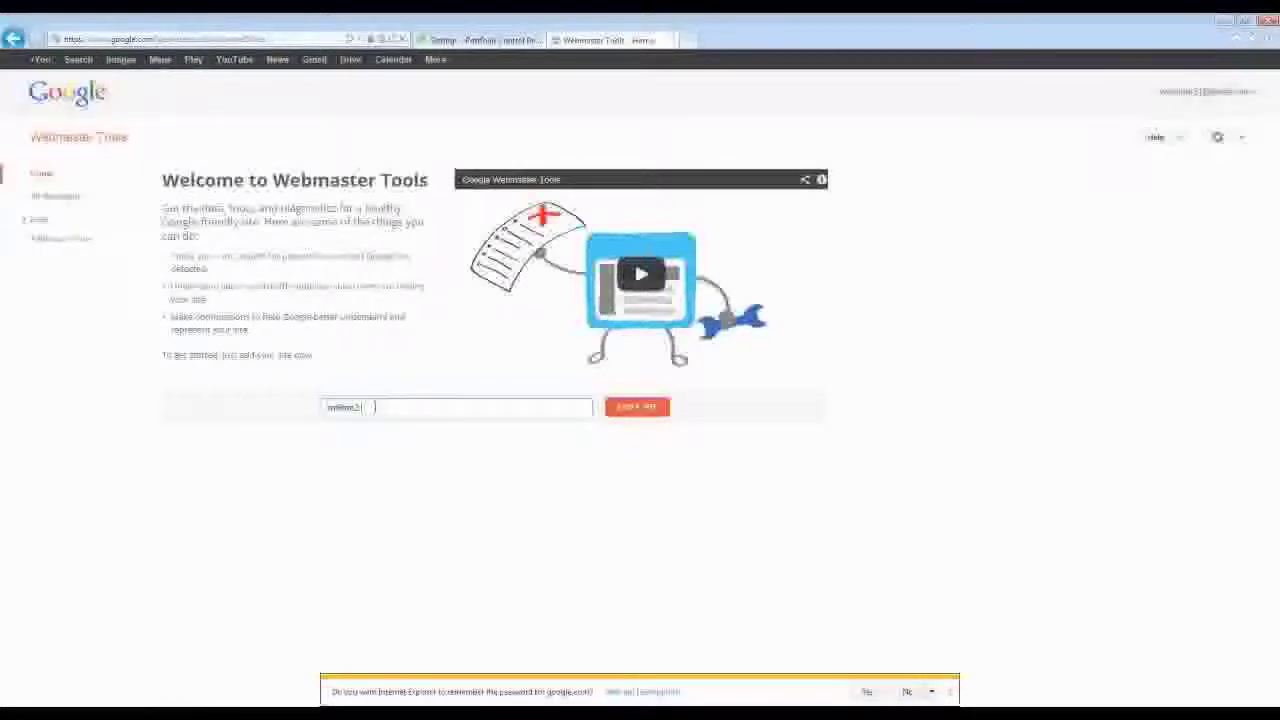
type(".photobiz.com")
left_click(634, 408)
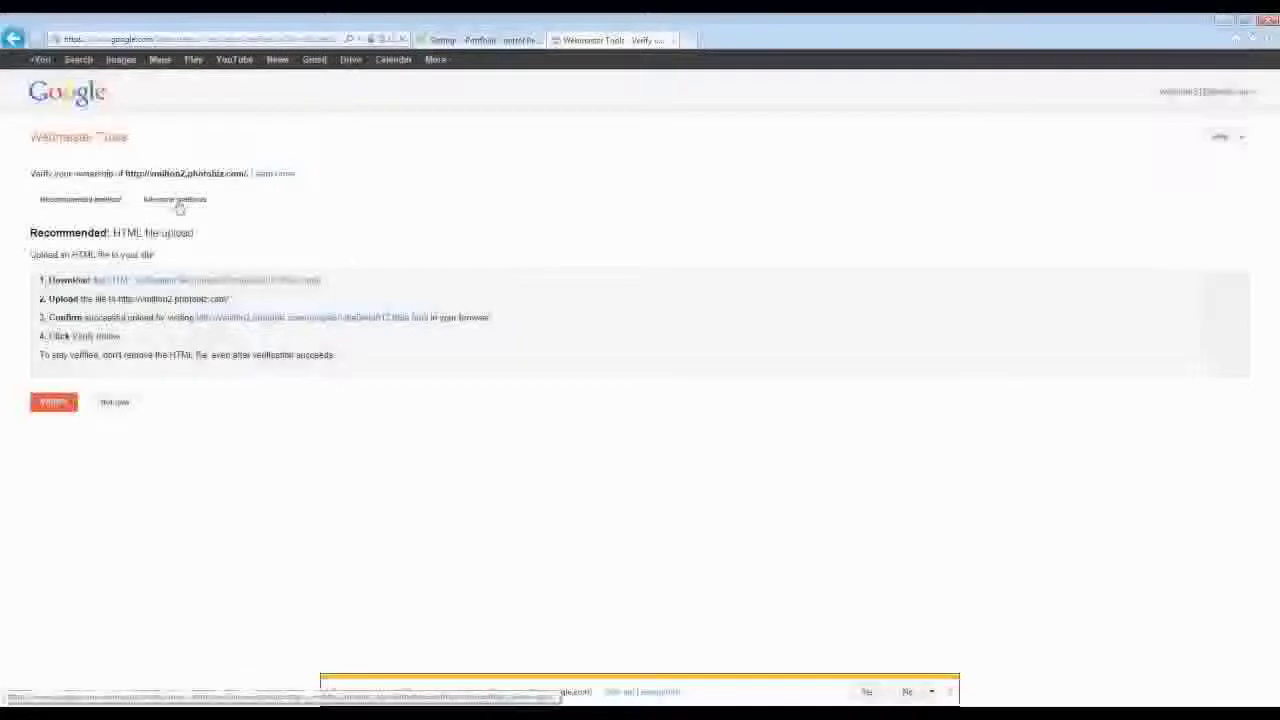
- Choose the HTML tag verification method and select the google-site-verification meta tag for copying
left_click(178, 204)
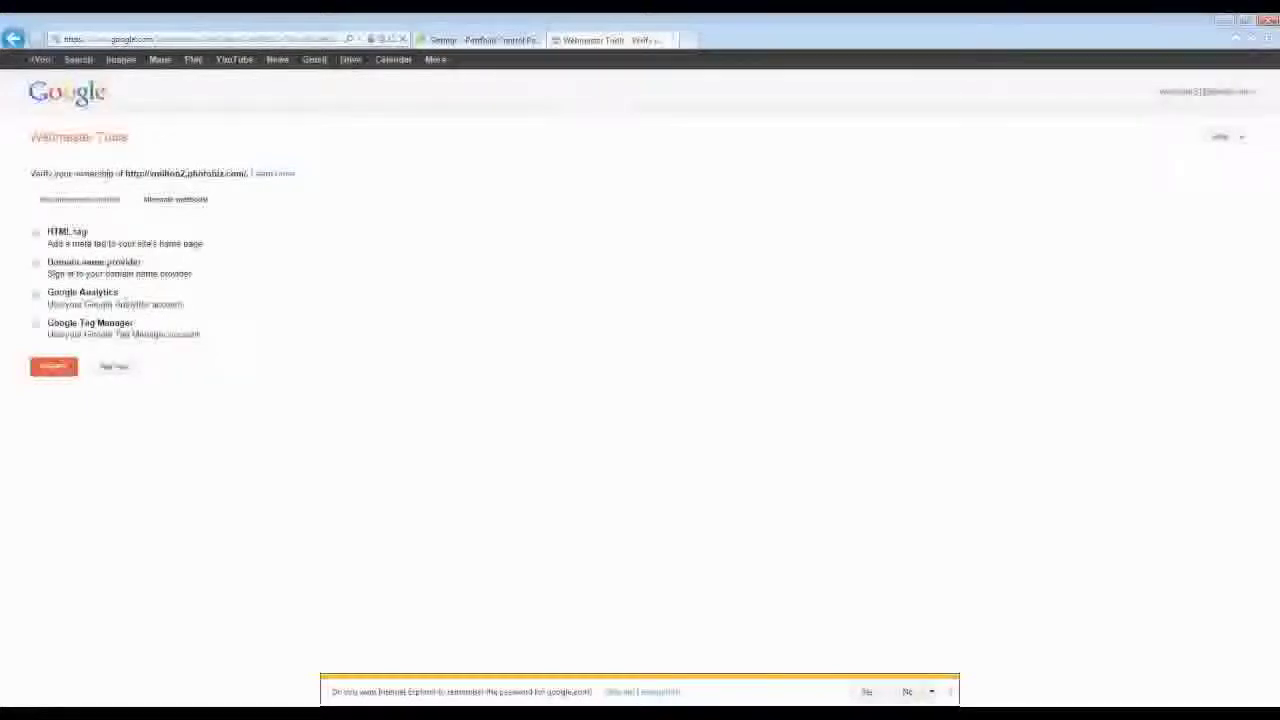
left_click(36, 295)
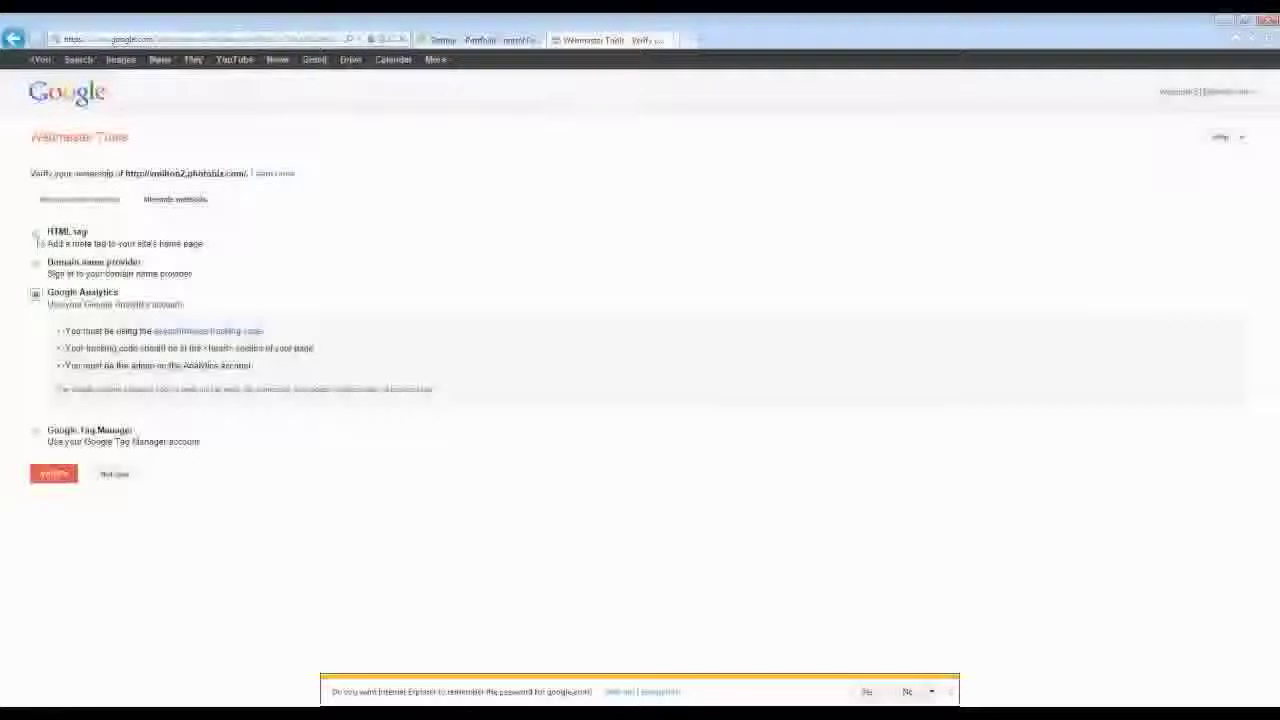
left_click(36, 233)
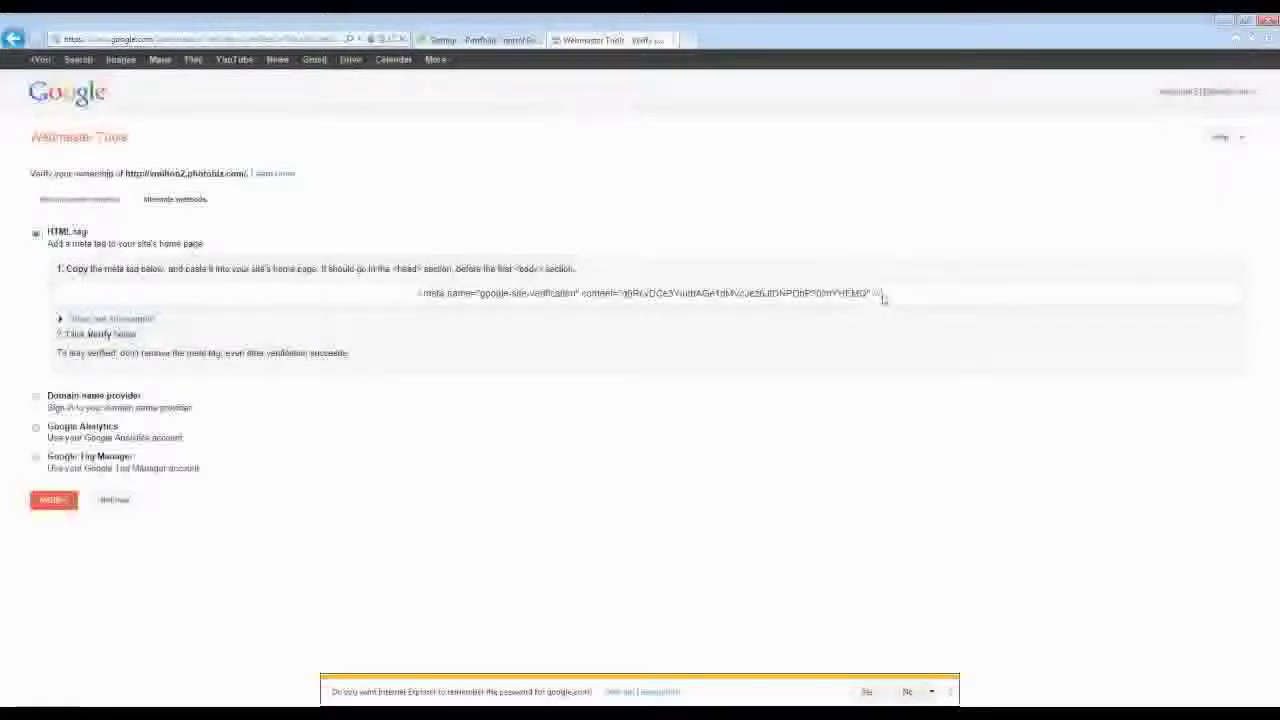
left_click_drag(883, 297, 417, 300)
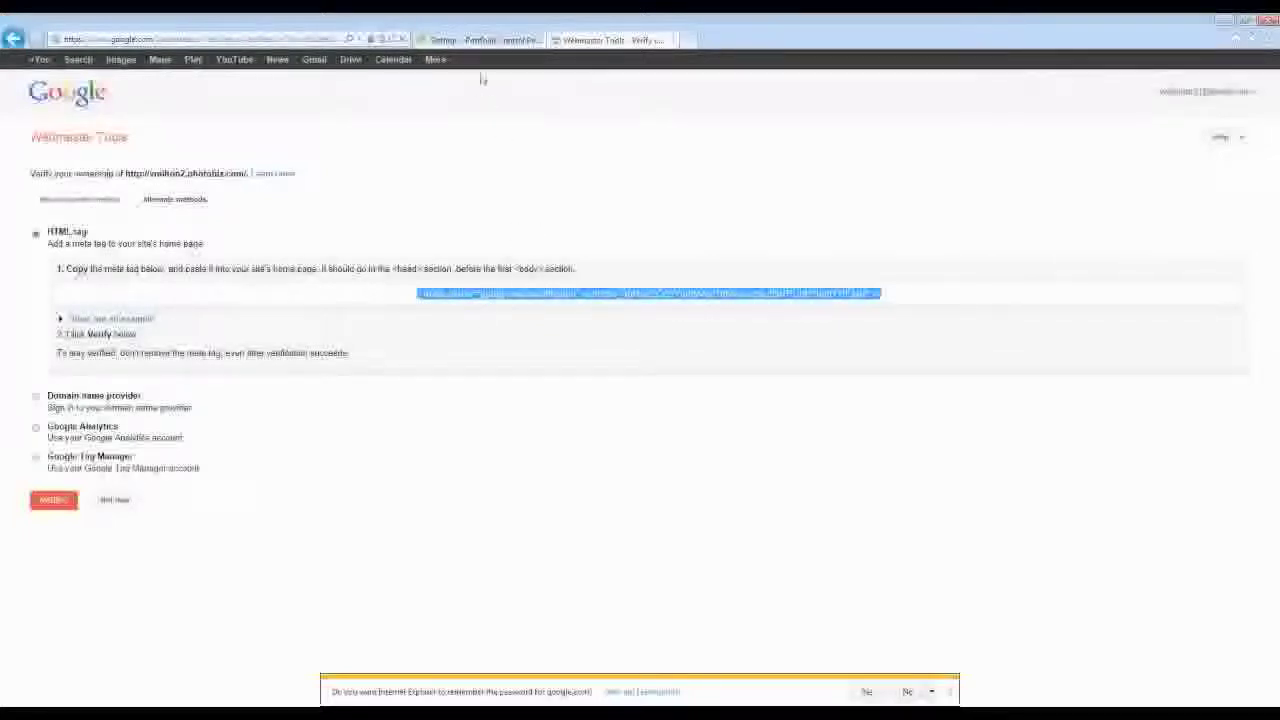
- Open the Search Engines meta data settings in PhotoBiz's web pages editor
left_click(489, 42)
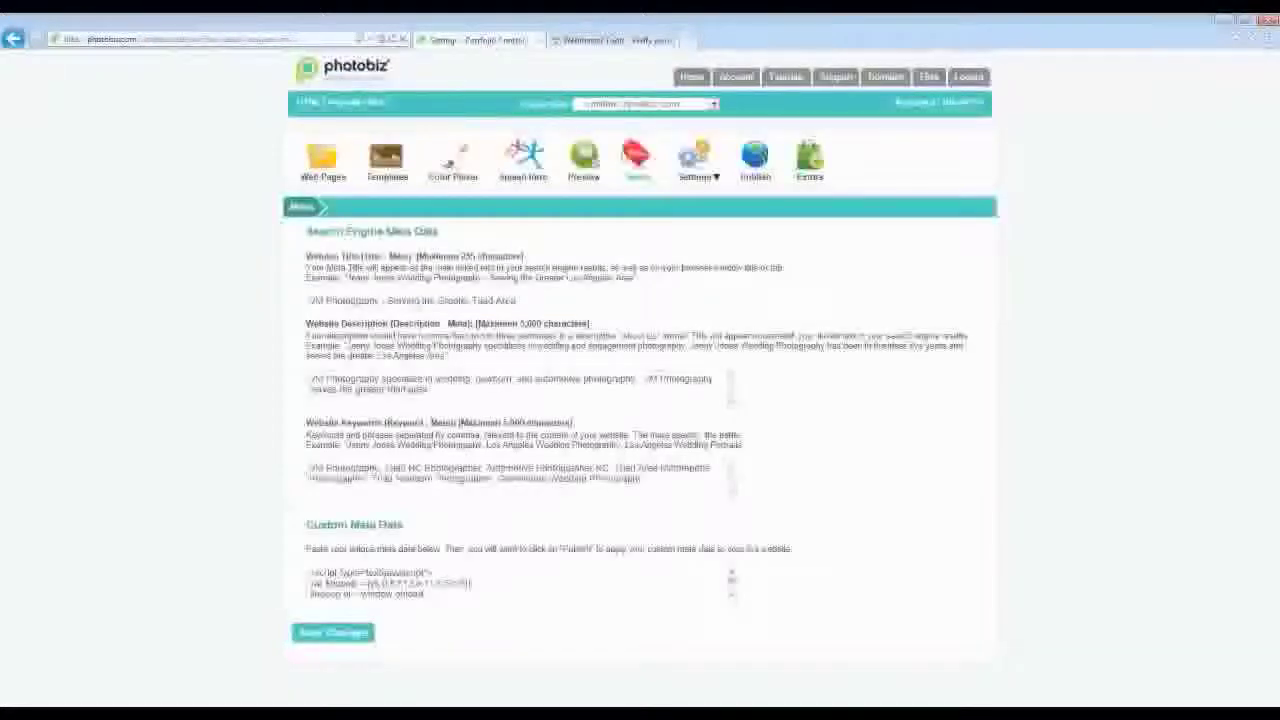
left_click(322, 160)
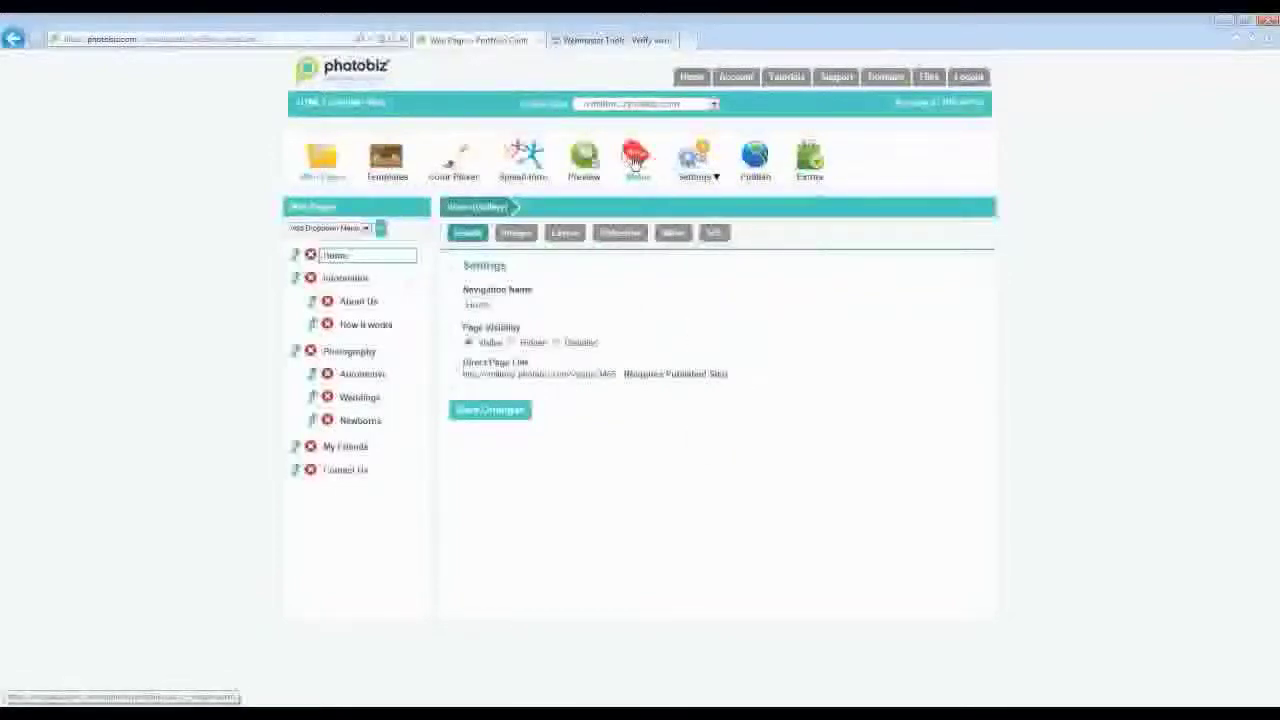
left_click(635, 163)
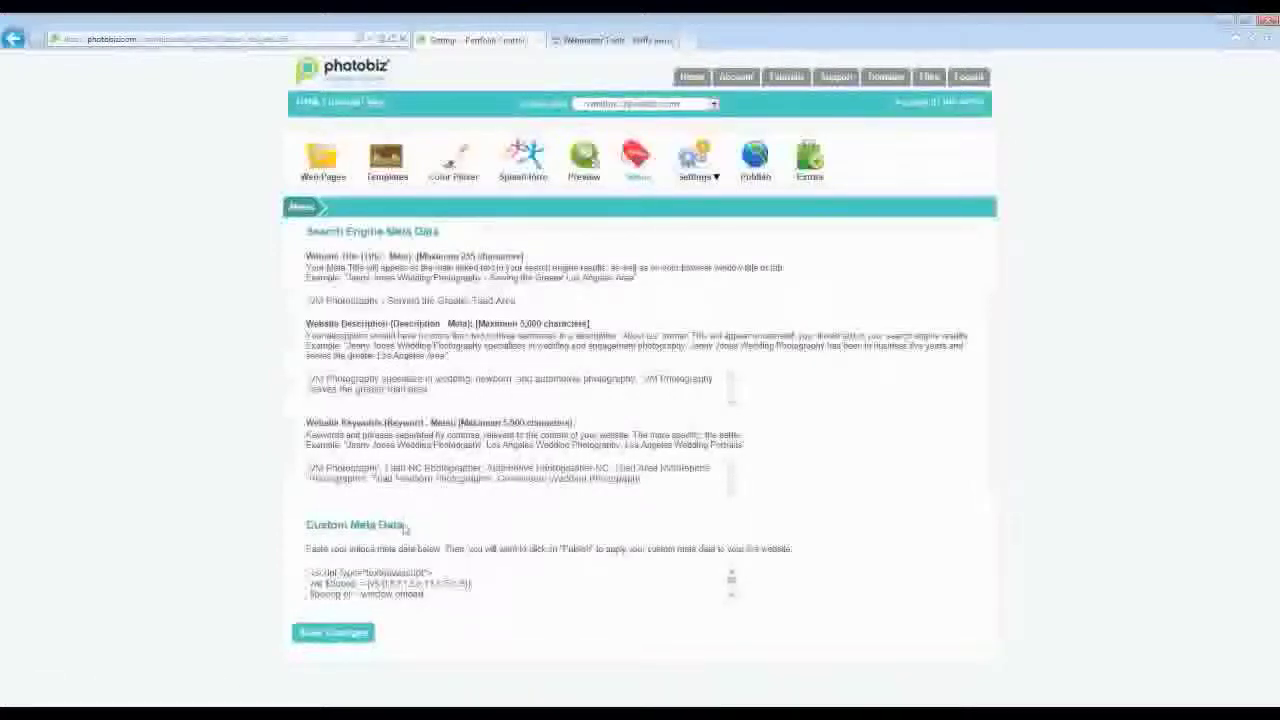
left_click_drag(405, 529, 304, 527)
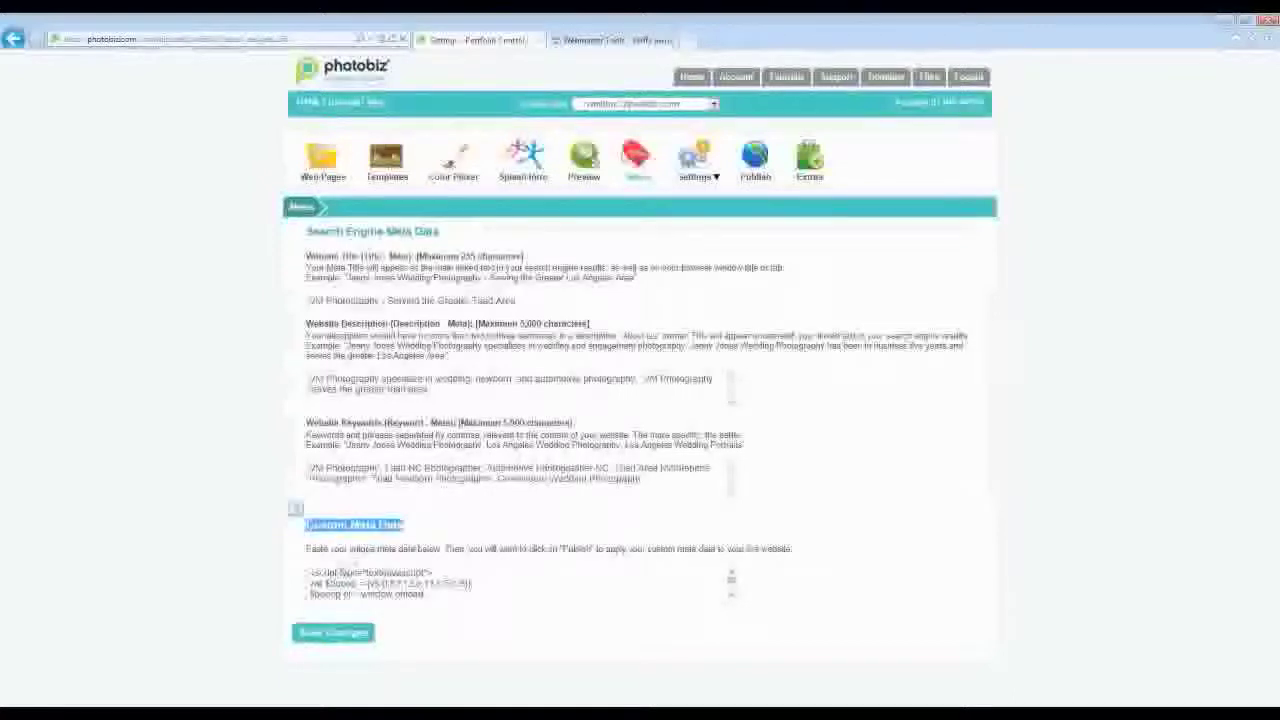
- Paste the verification meta tag above the existing script in Custom Meta Data, save, and publish
left_click(310, 574)
key("Return")
key("Return")
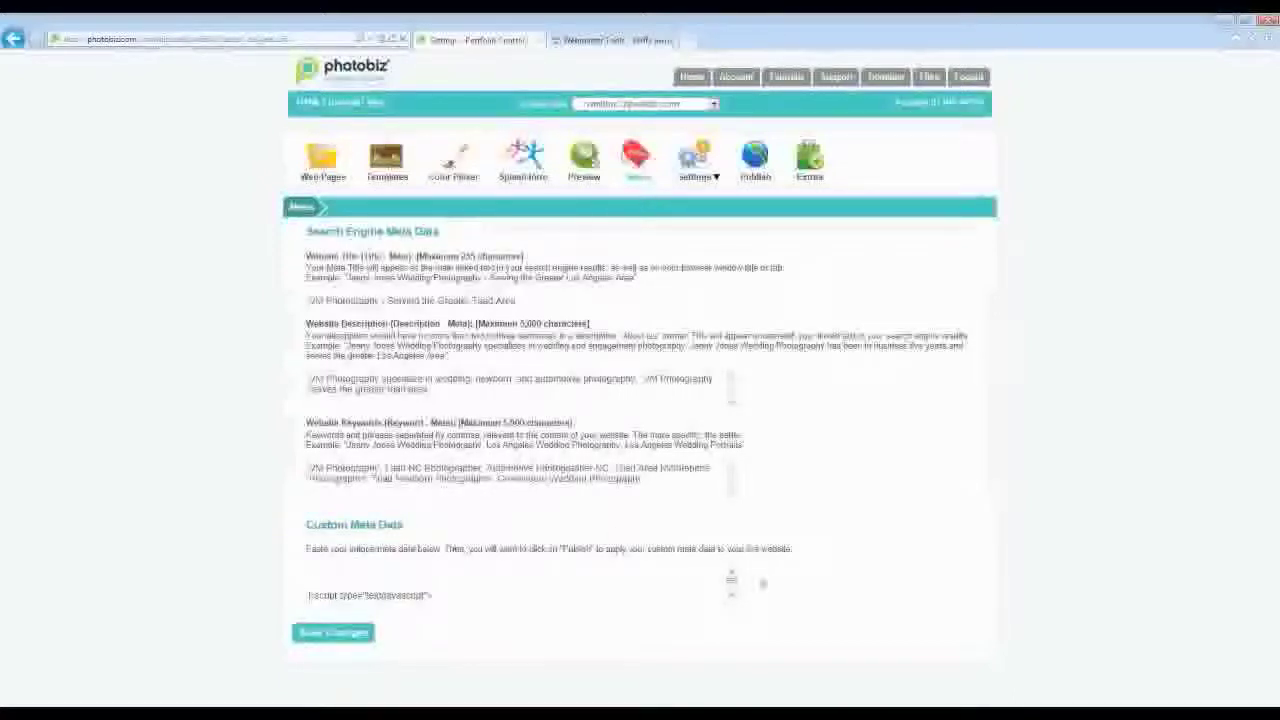
left_click(731, 577)
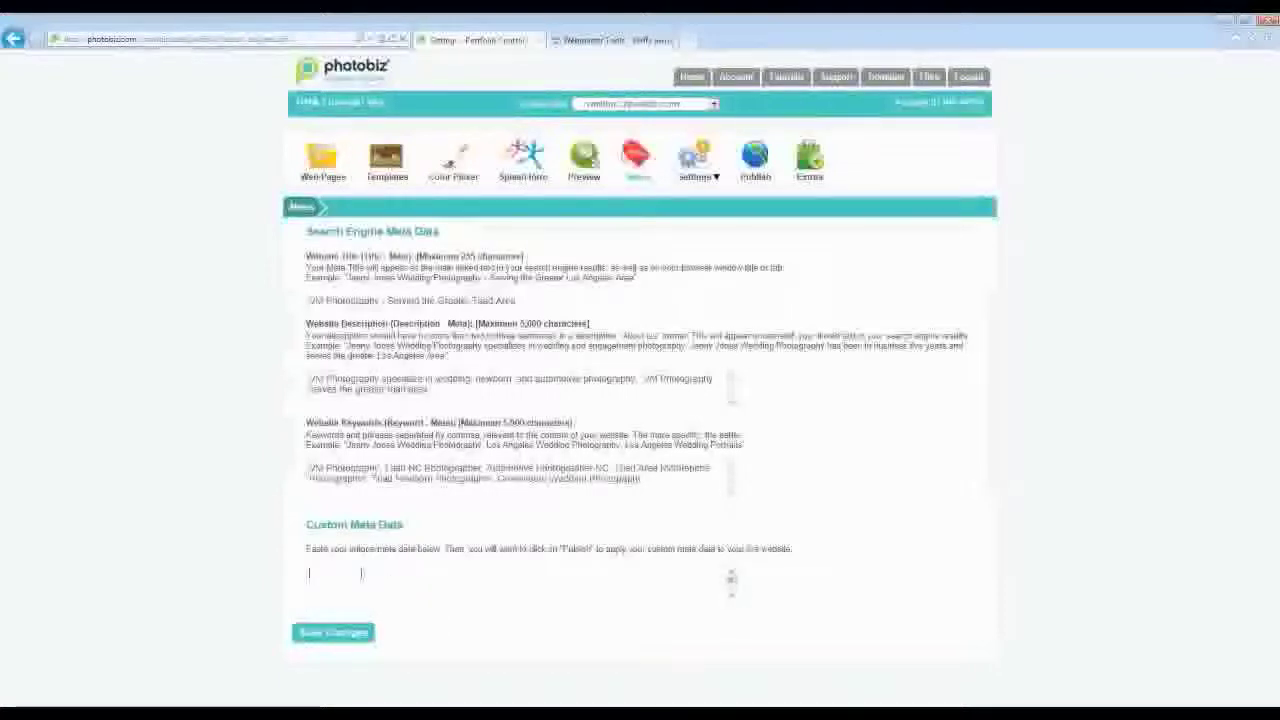
key("ctrl+v")
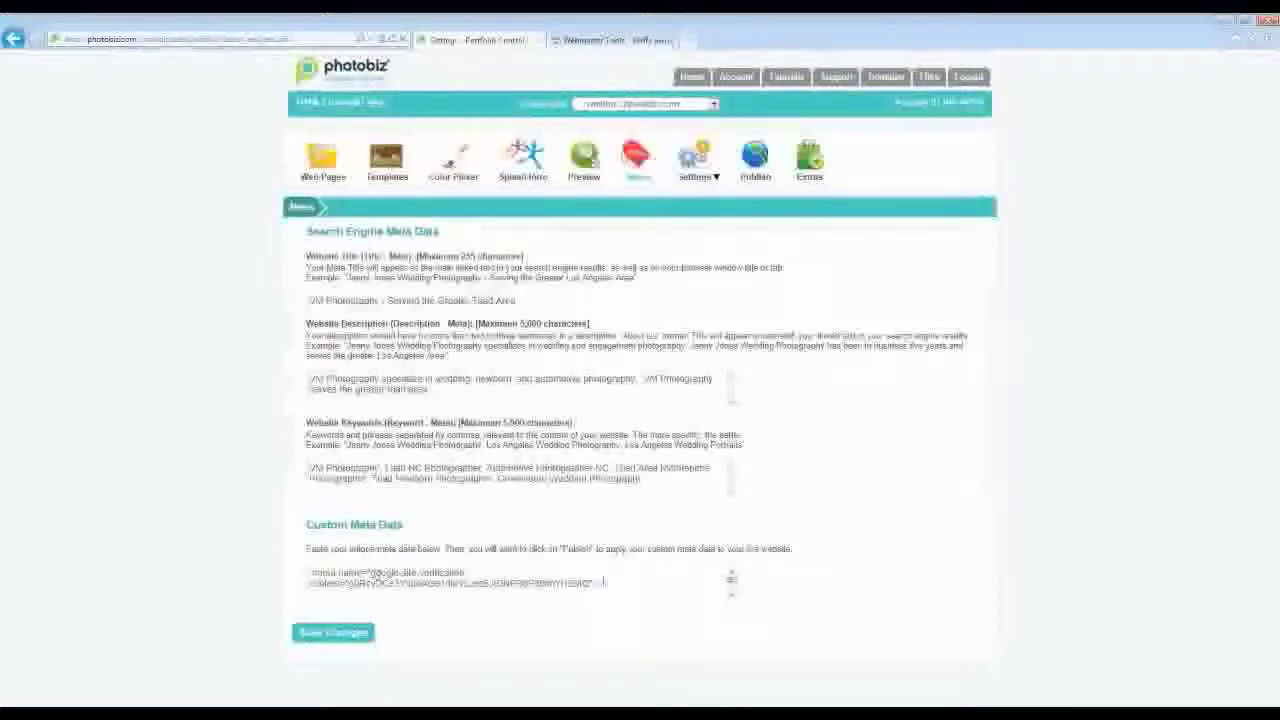
left_click(344, 631)
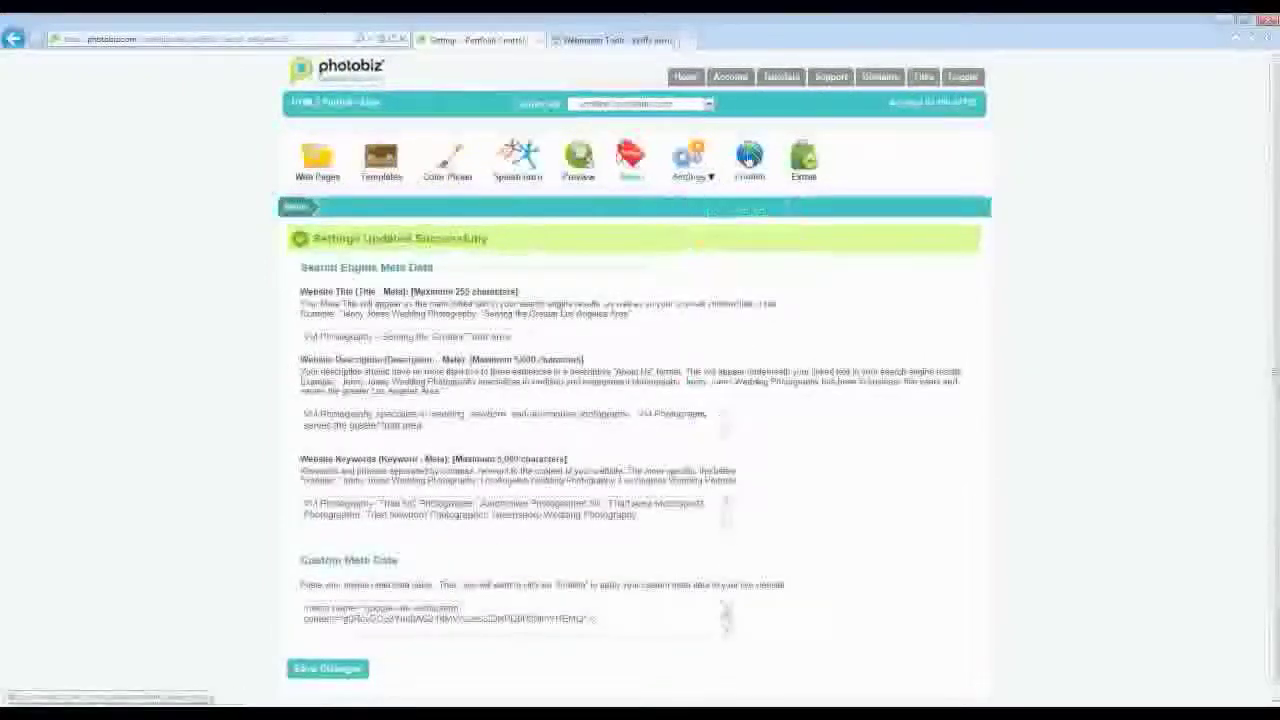
left_click(749, 158)
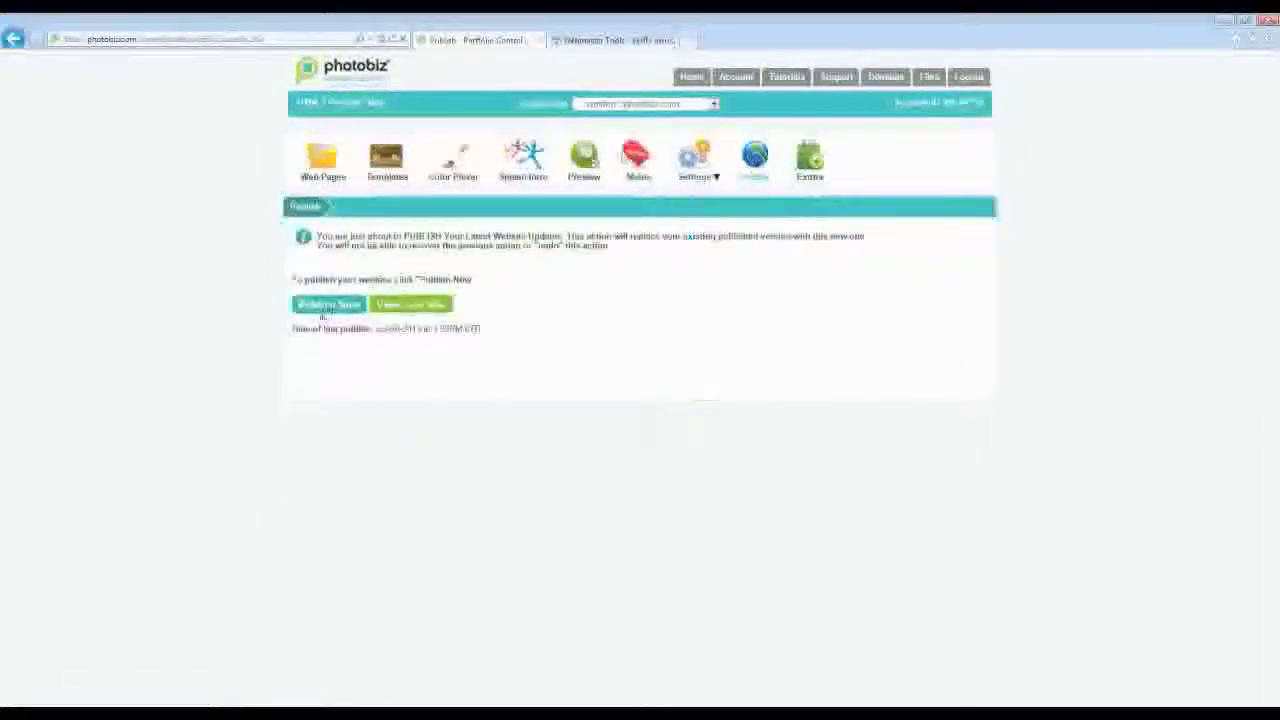
left_click(324, 308)
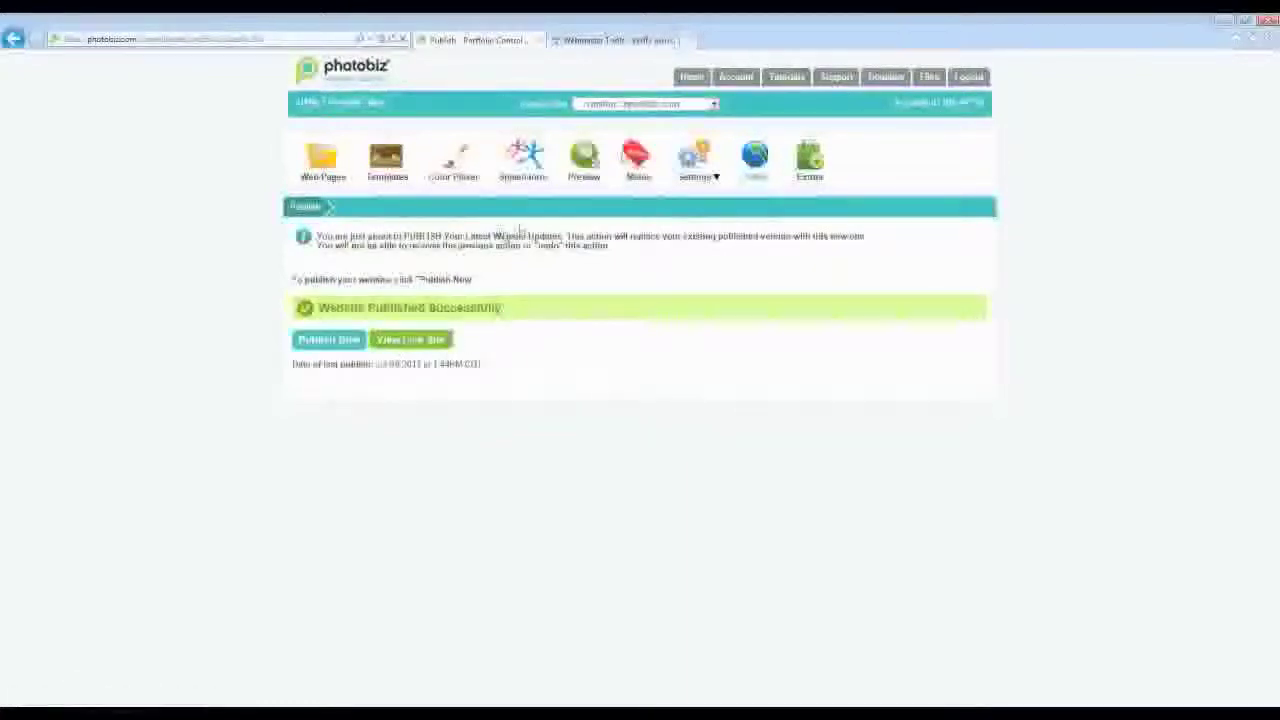
- Paste the verification meta tag into the Flash/HTML site's Visit Counter code and save it
left_click(691, 78)
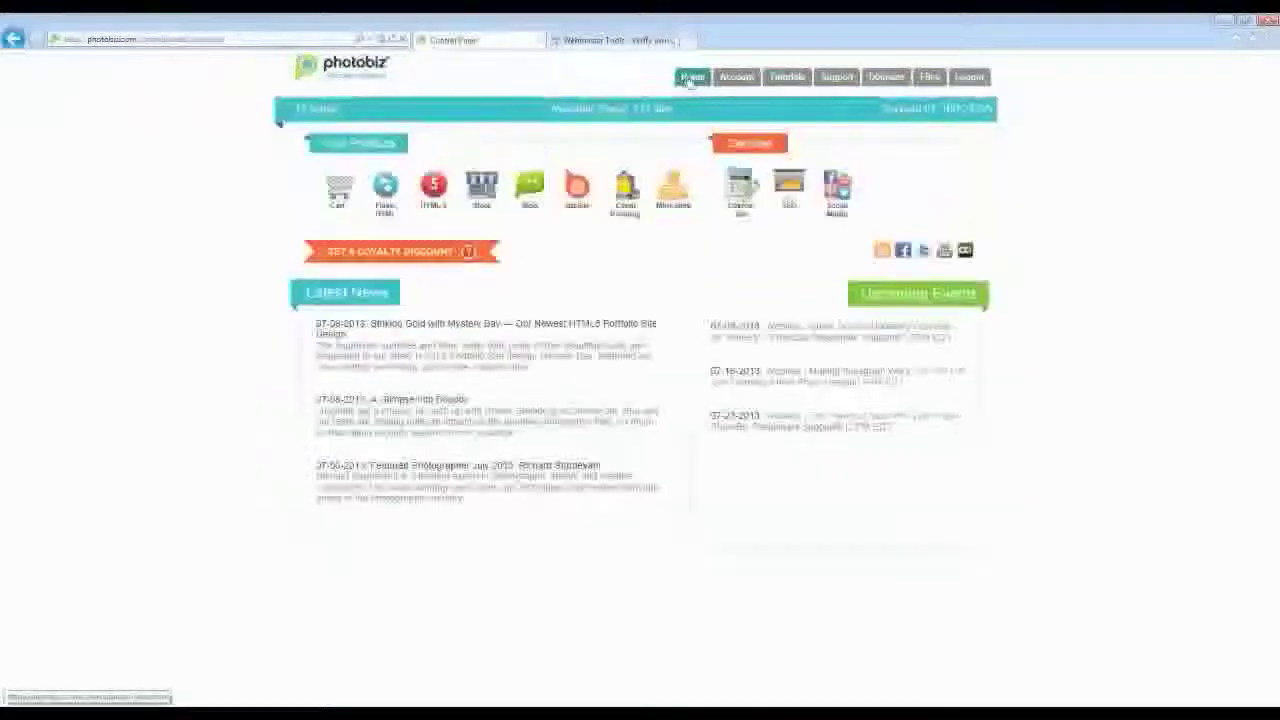
left_click(382, 193)
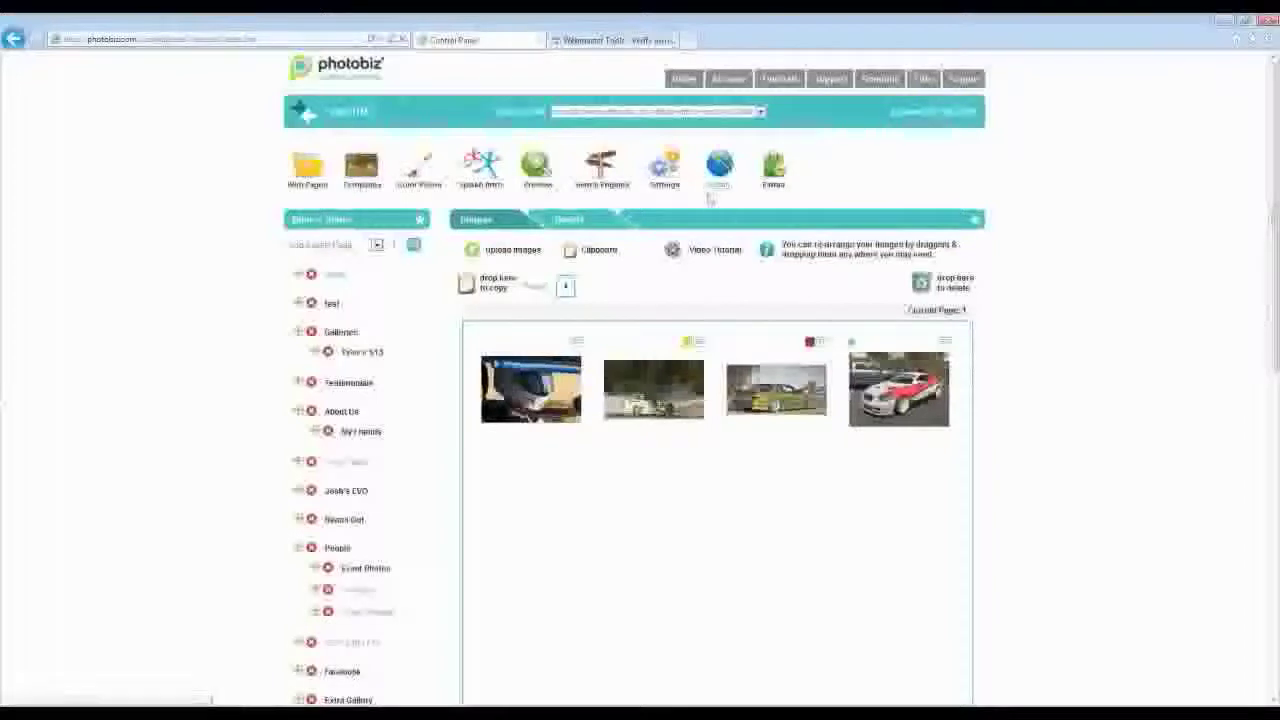
left_click(667, 170)
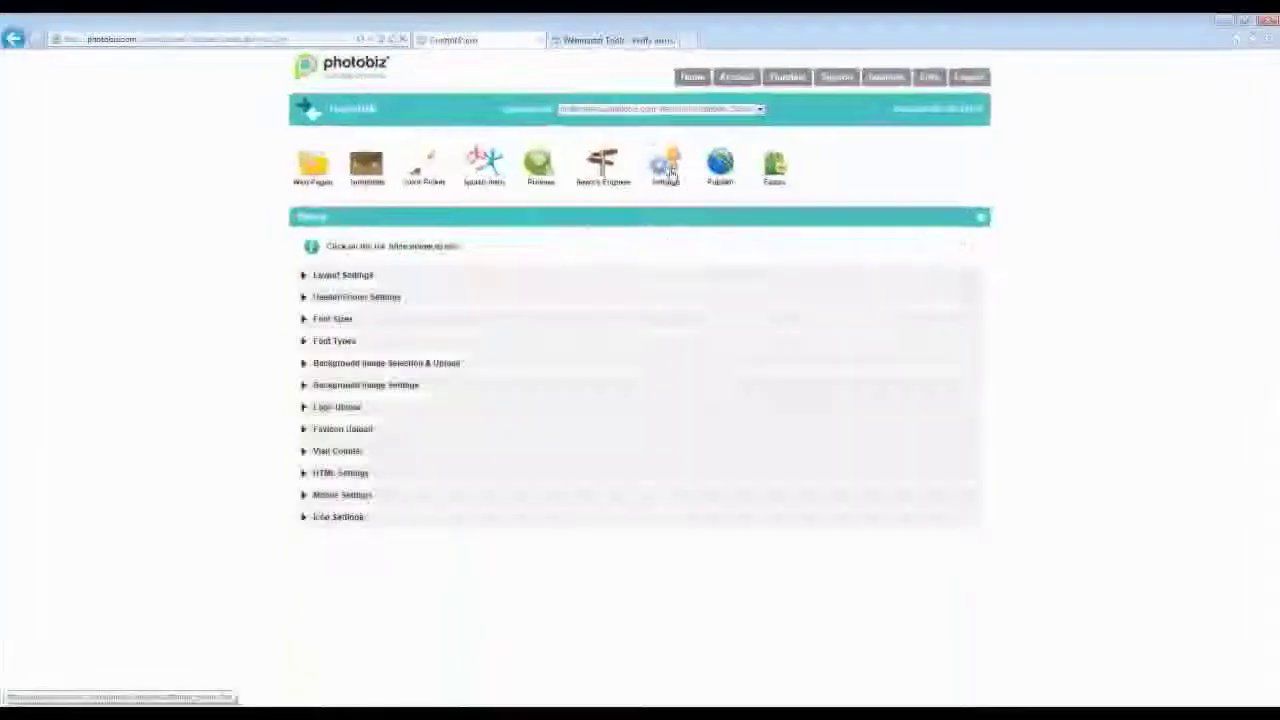
left_click(340, 275)
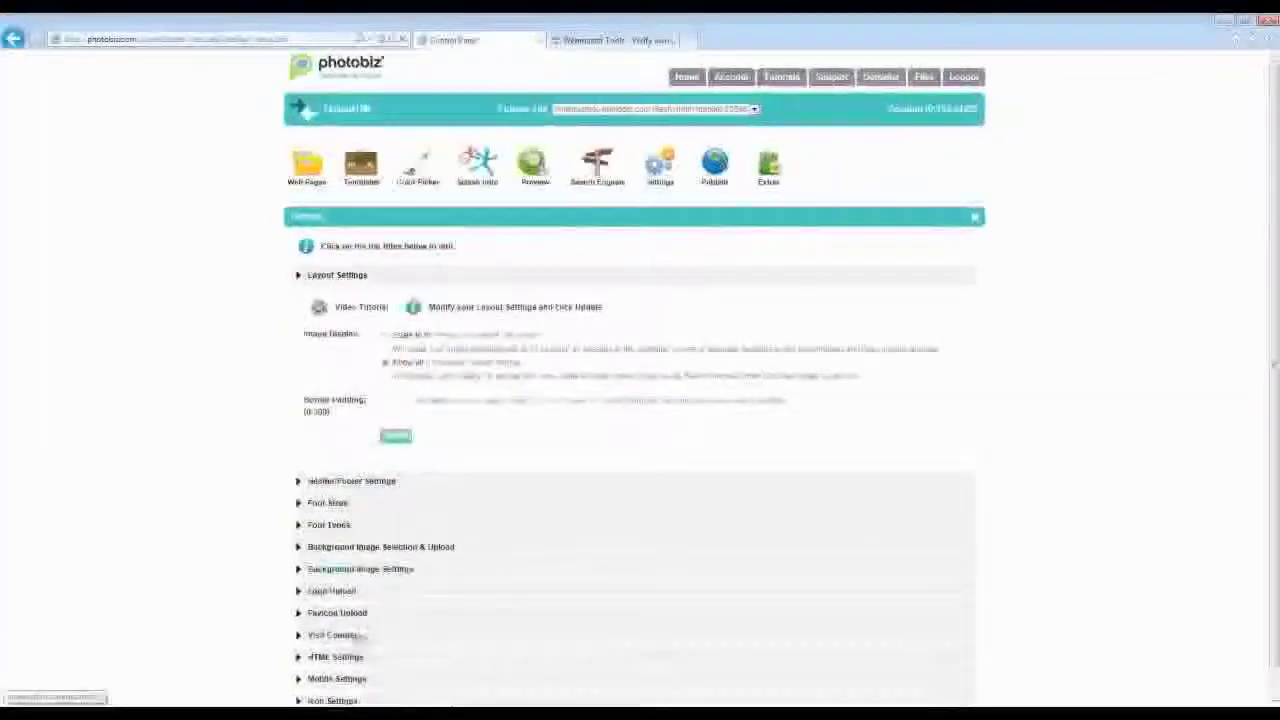
left_click(331, 638)
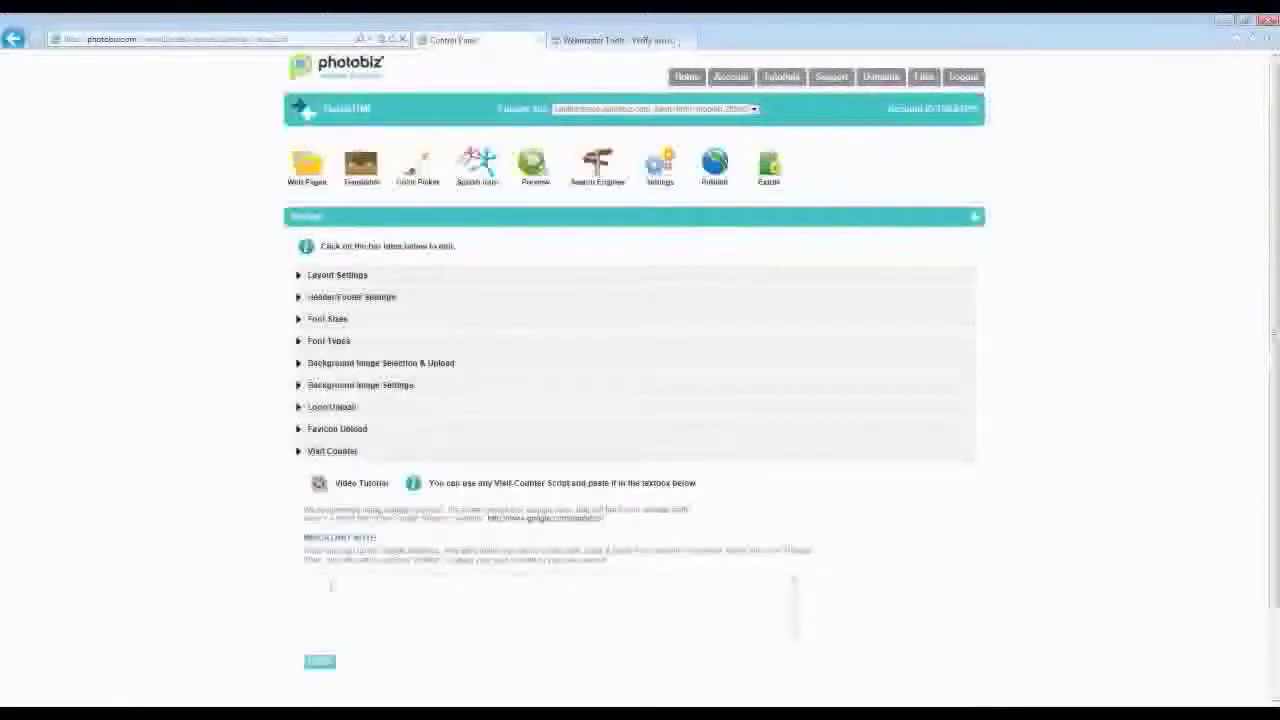
key("ctrl+v")
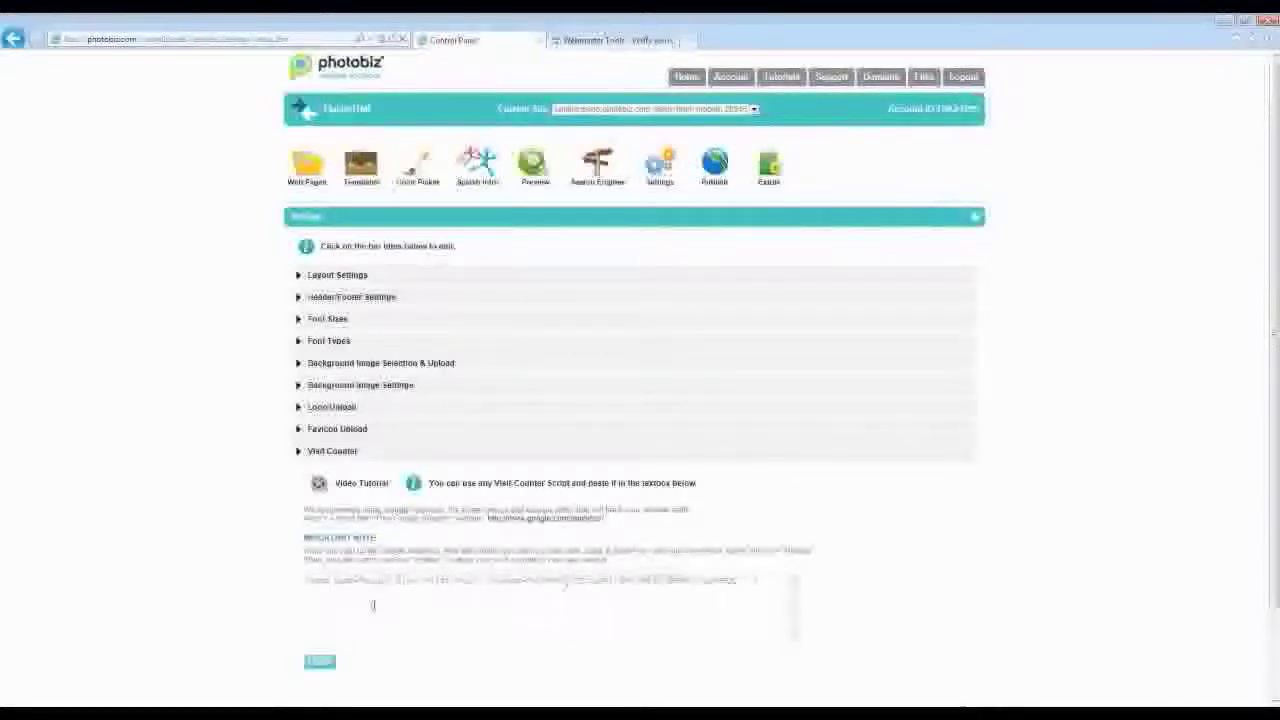
left_click(331, 671)
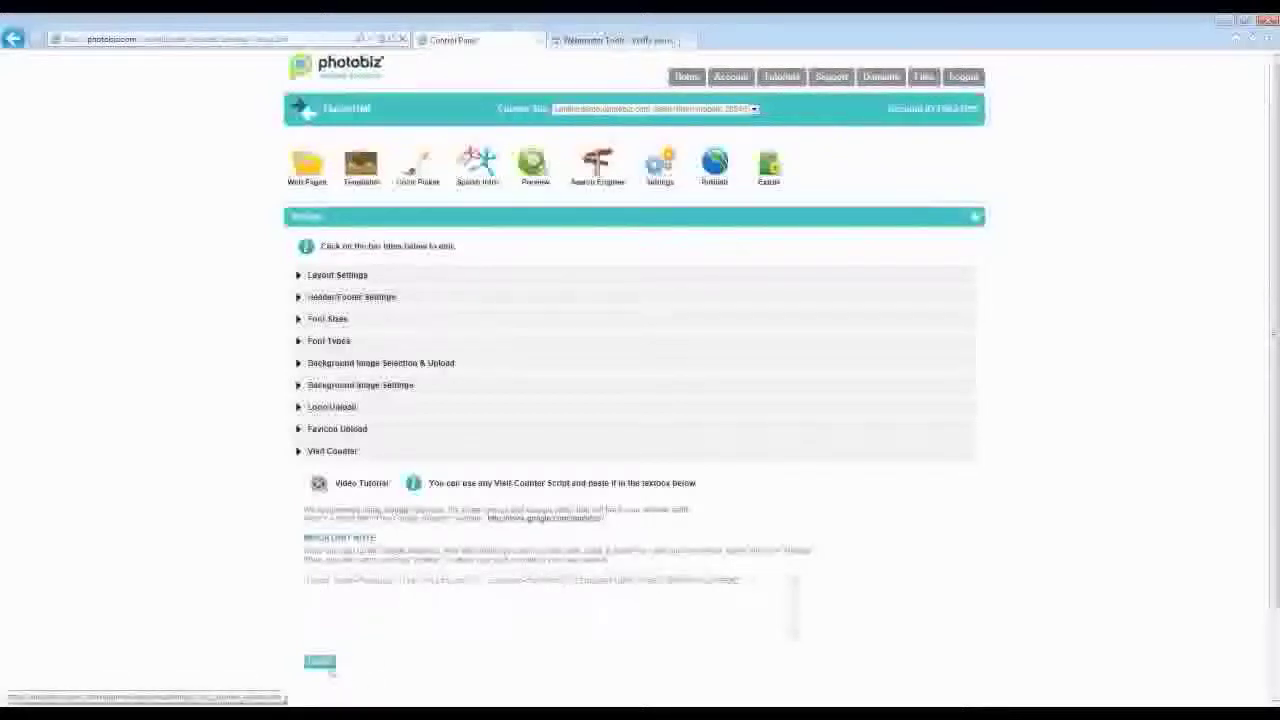
left_click(714, 165)
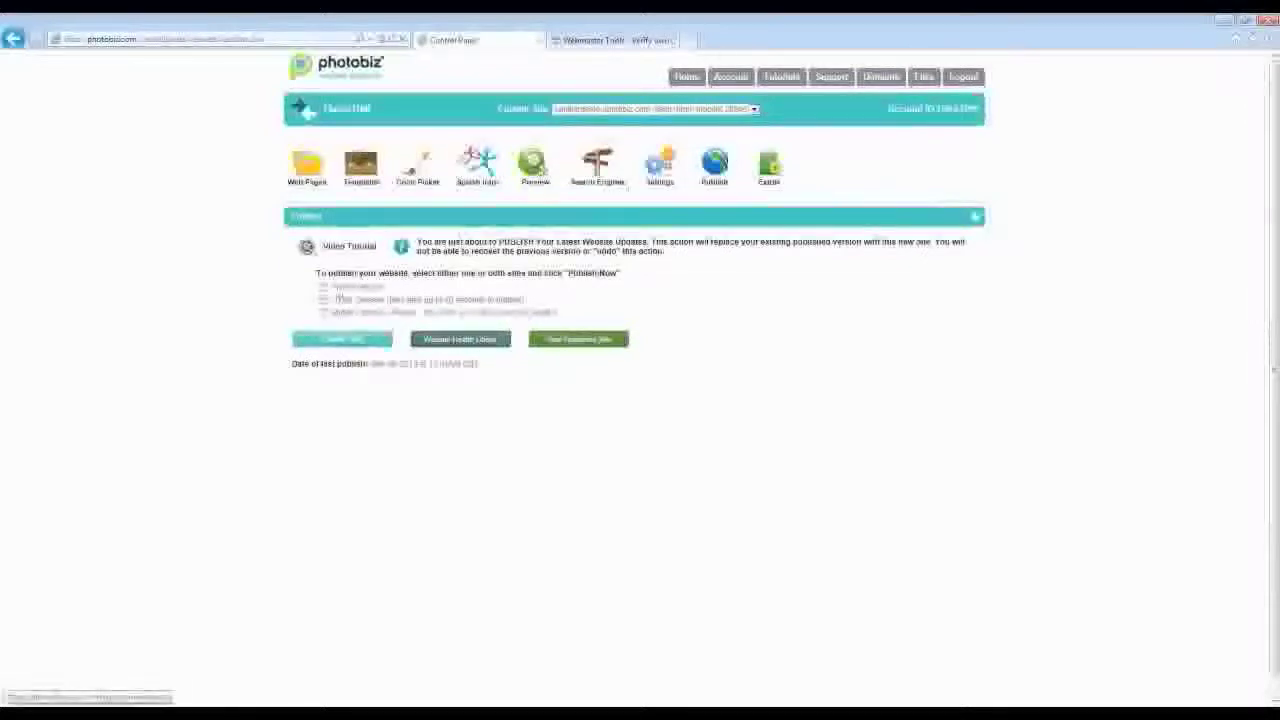
left_click(688, 77)
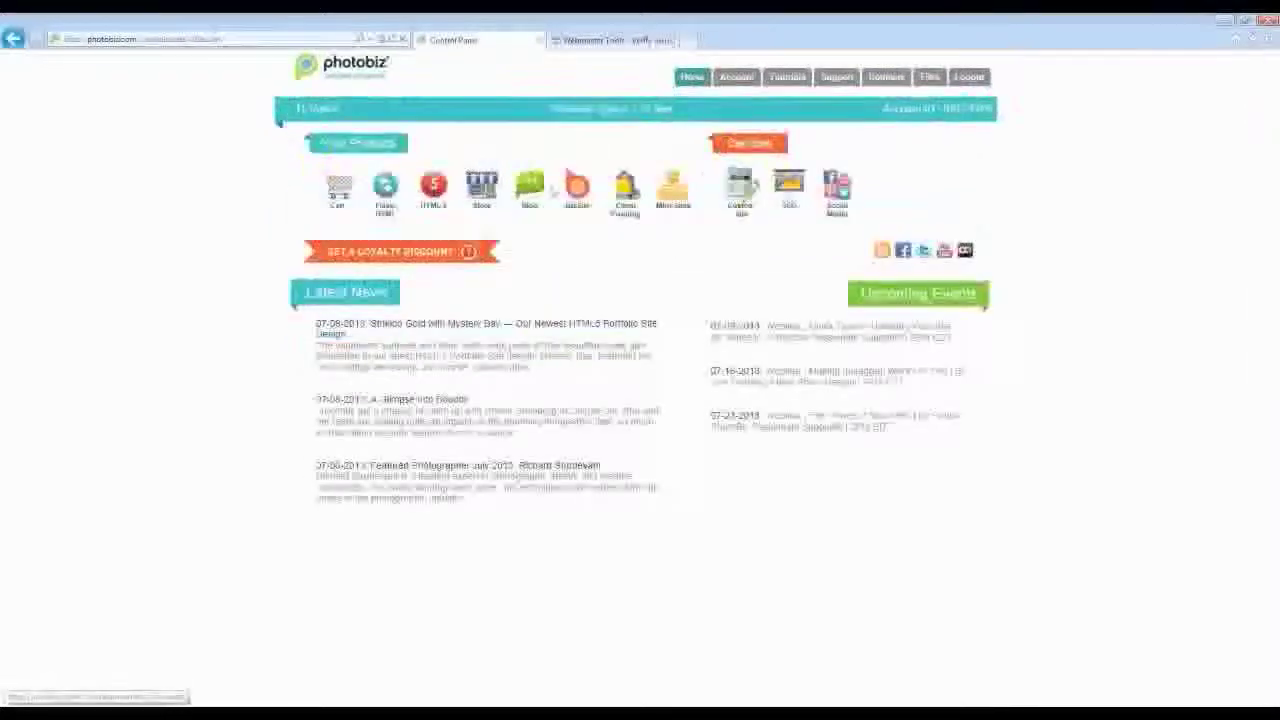
- Insert the google-site-verification meta tag above the script in the Search Engines Visit Counter code
left_click(433, 188)
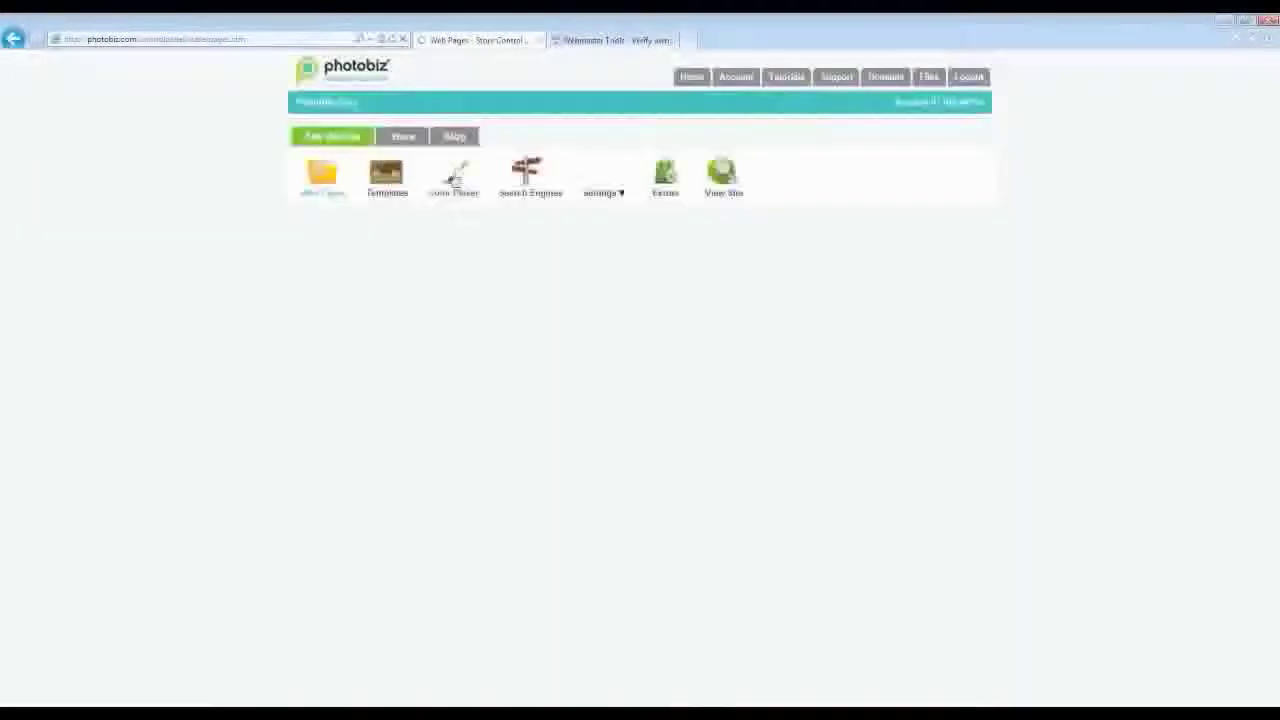
left_click(527, 175)
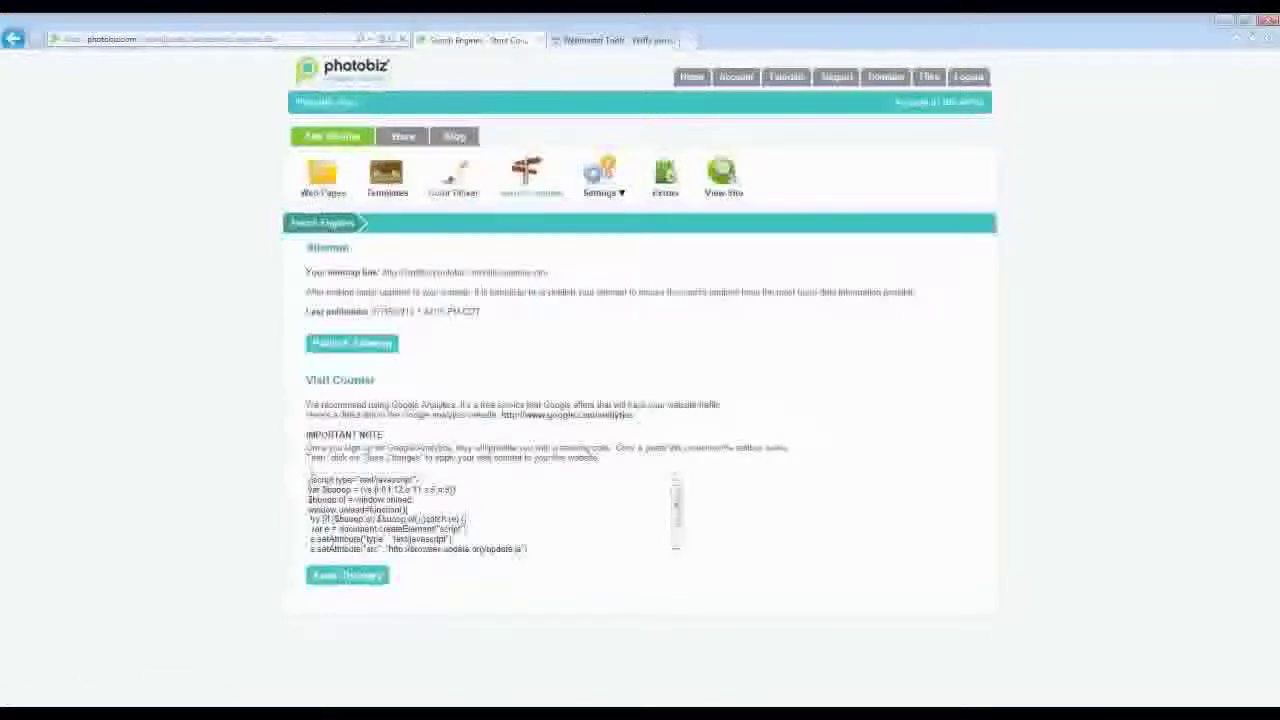
left_click(333, 477)
key("Return")
key("Return")
key("Return")
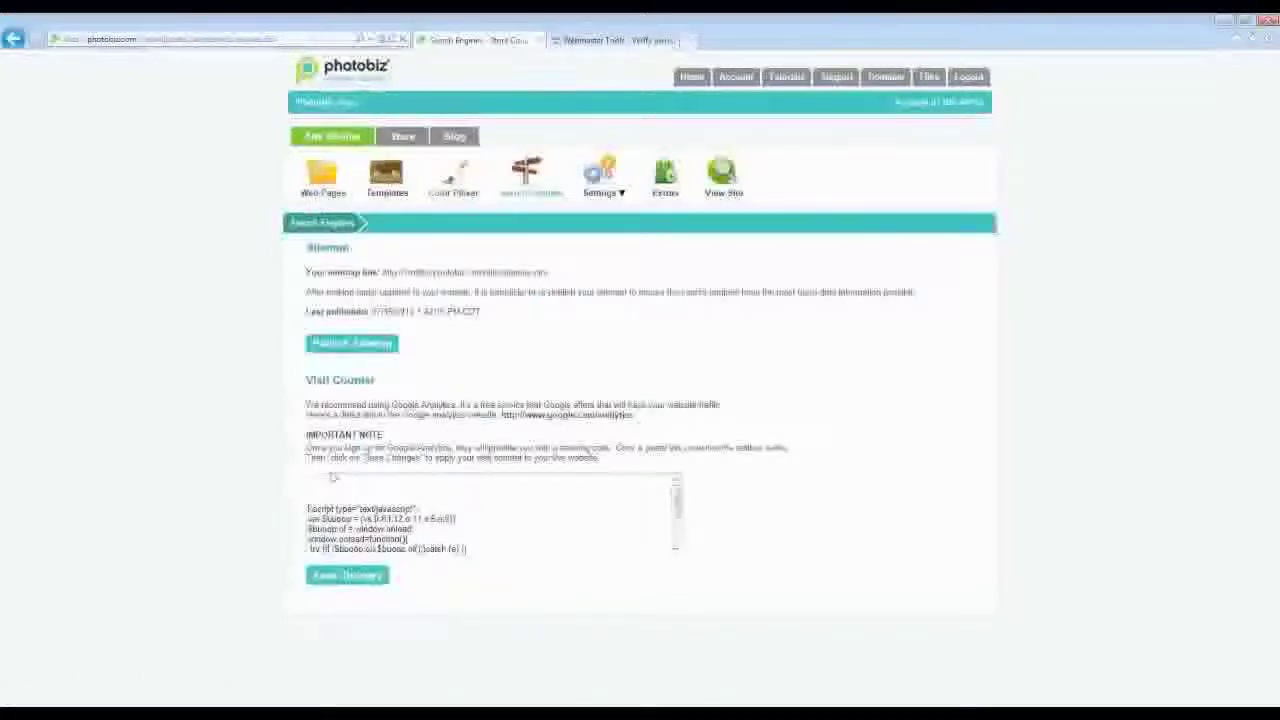
type("<meta name=\"google-site-verification\" content=\"g0Rcv0CaTYstbAGa1dfiVcuaeuN0NPDbF0bmYHE0G\" />")
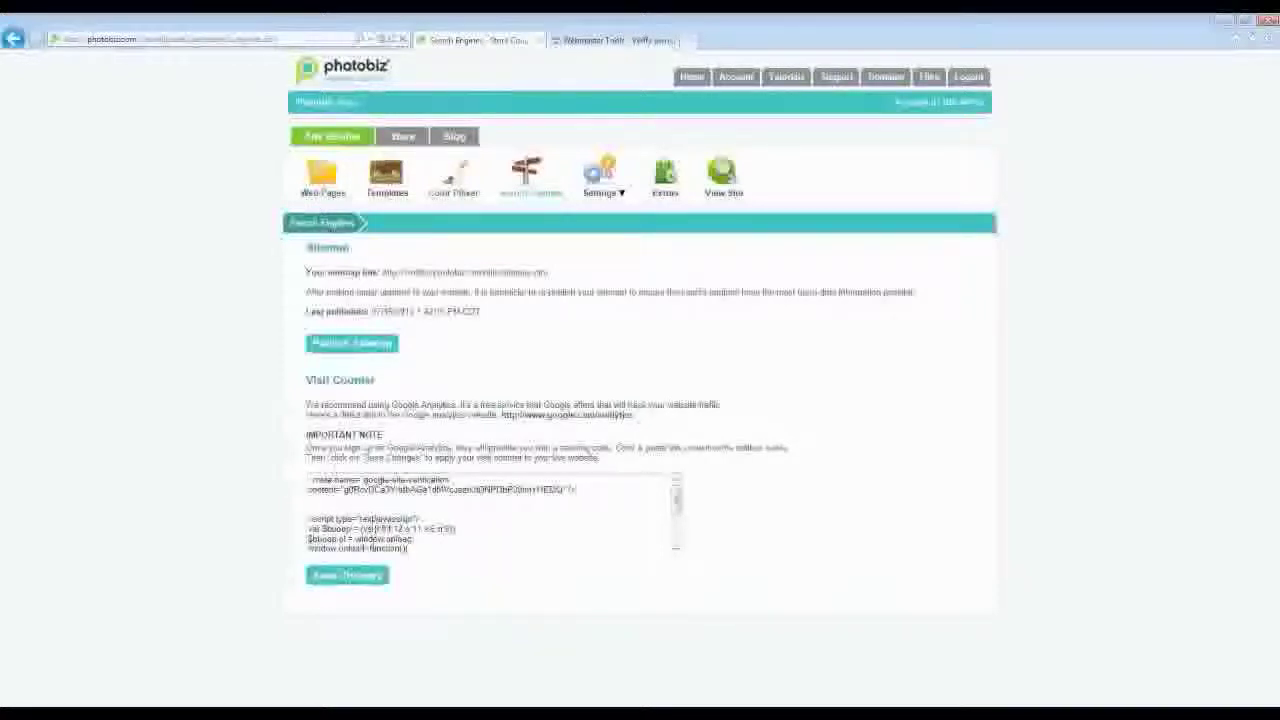
left_click(692, 80)
left_click(431, 188)
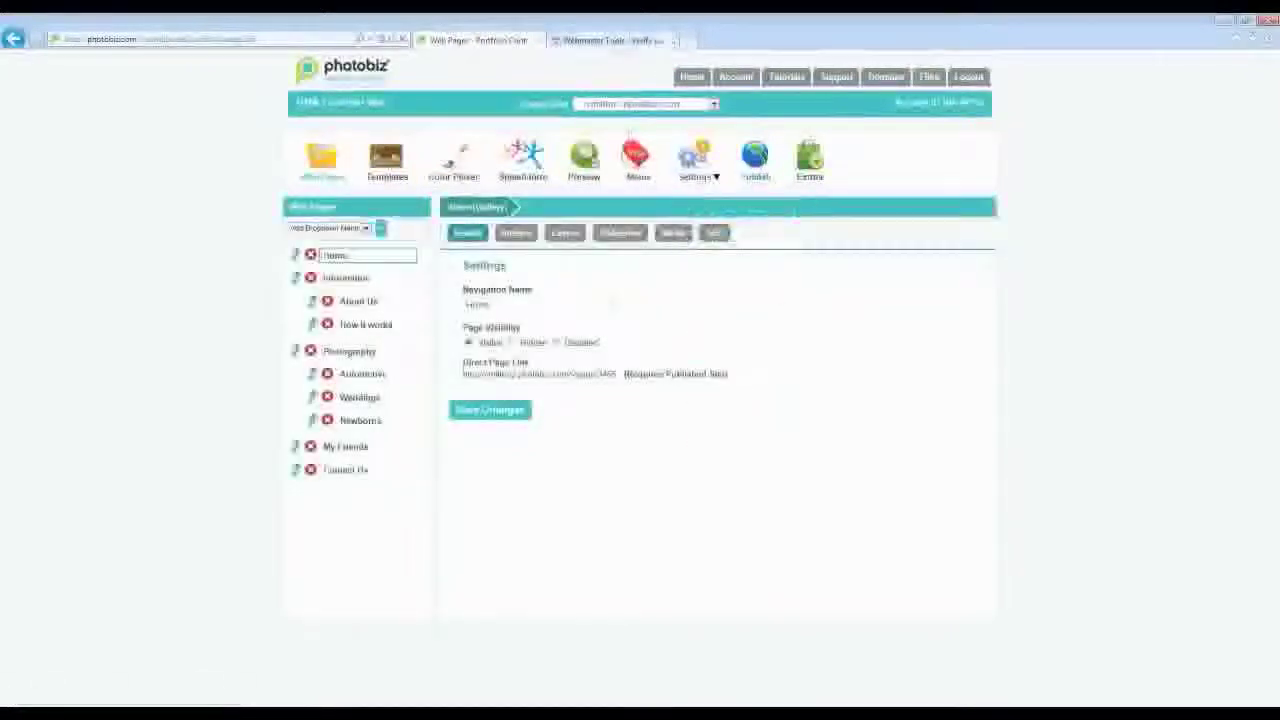
left_click(614, 40)
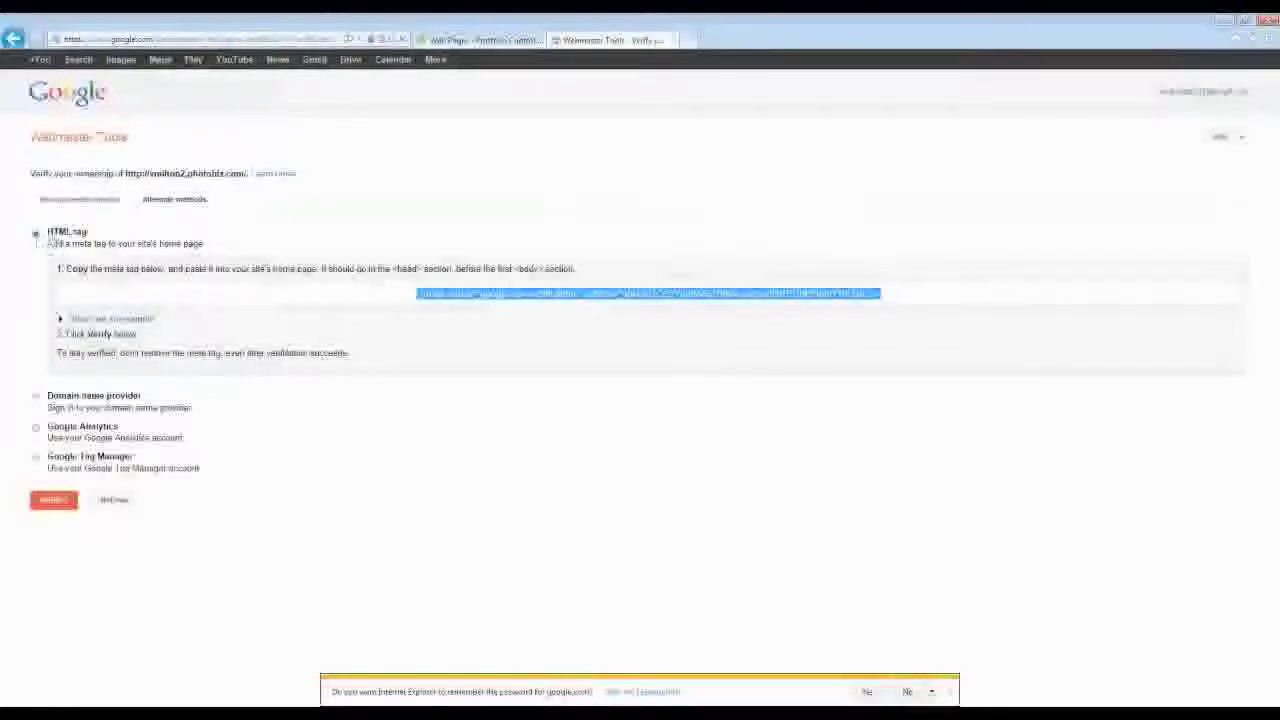
- Verify site ownership with the meta tag, dismiss the navigation notice, and open the Sitemaps report
left_click(45, 501)
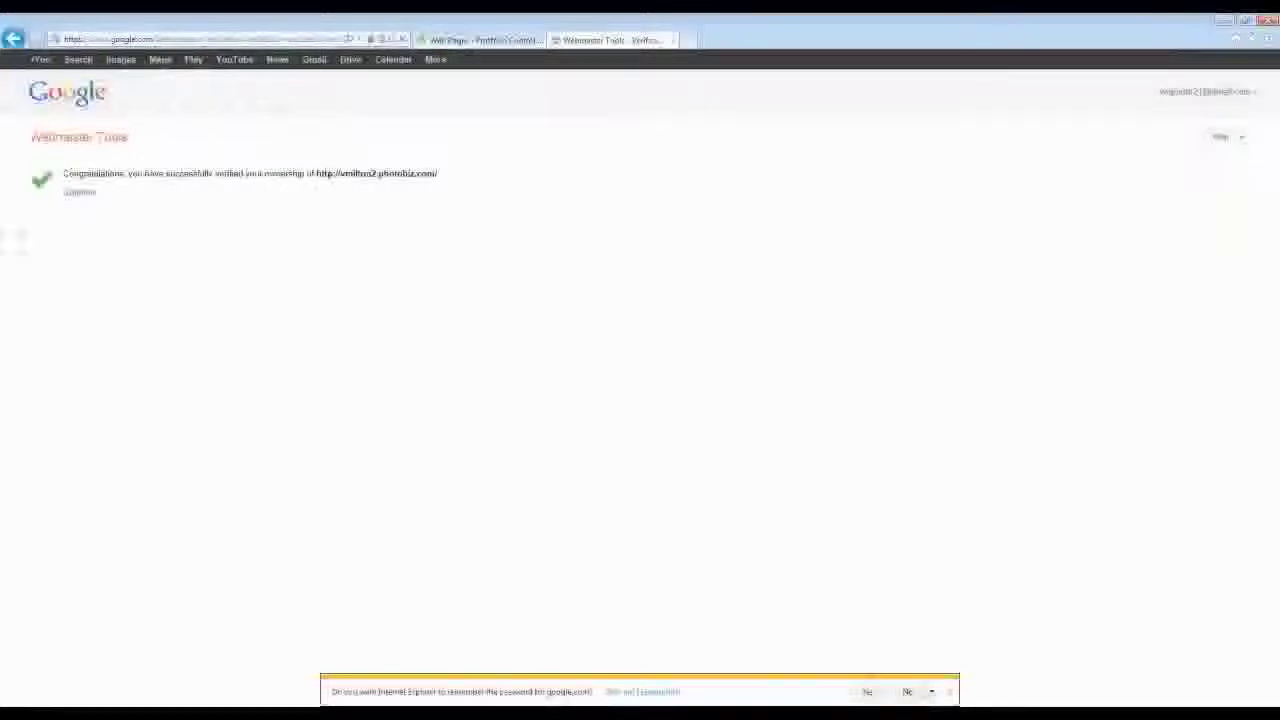
left_click(81, 194)
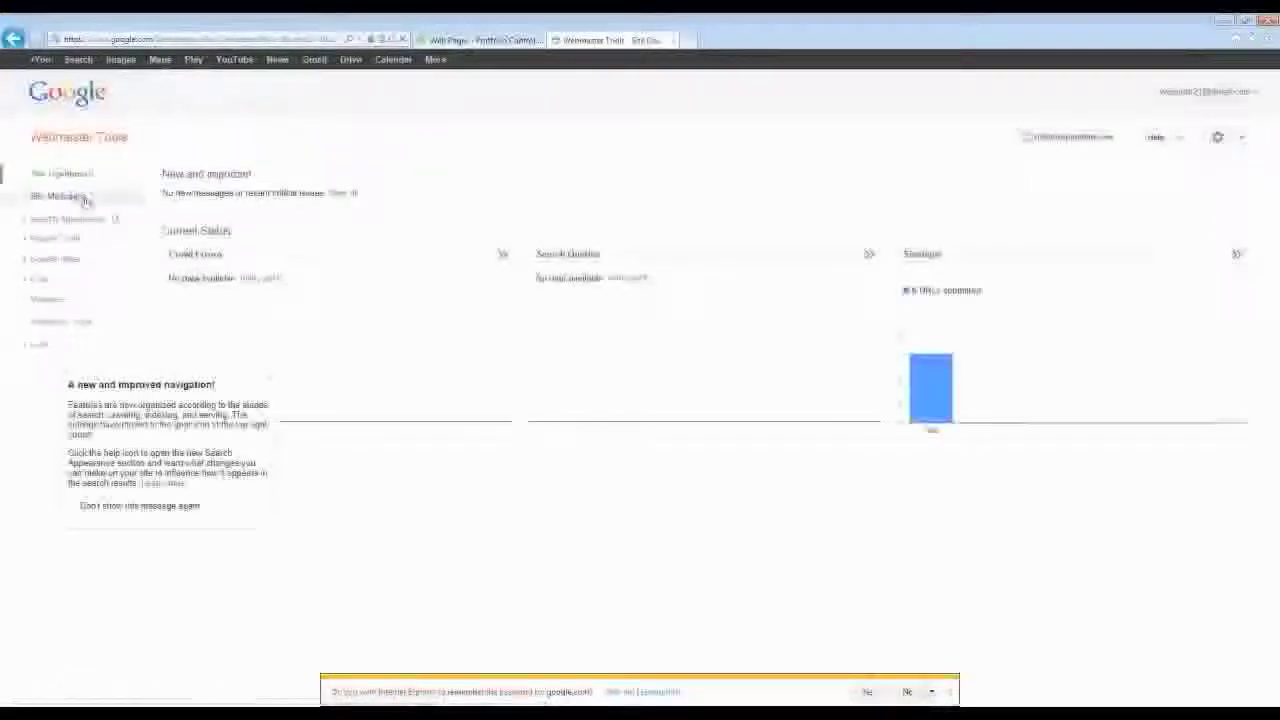
left_click(271, 381)
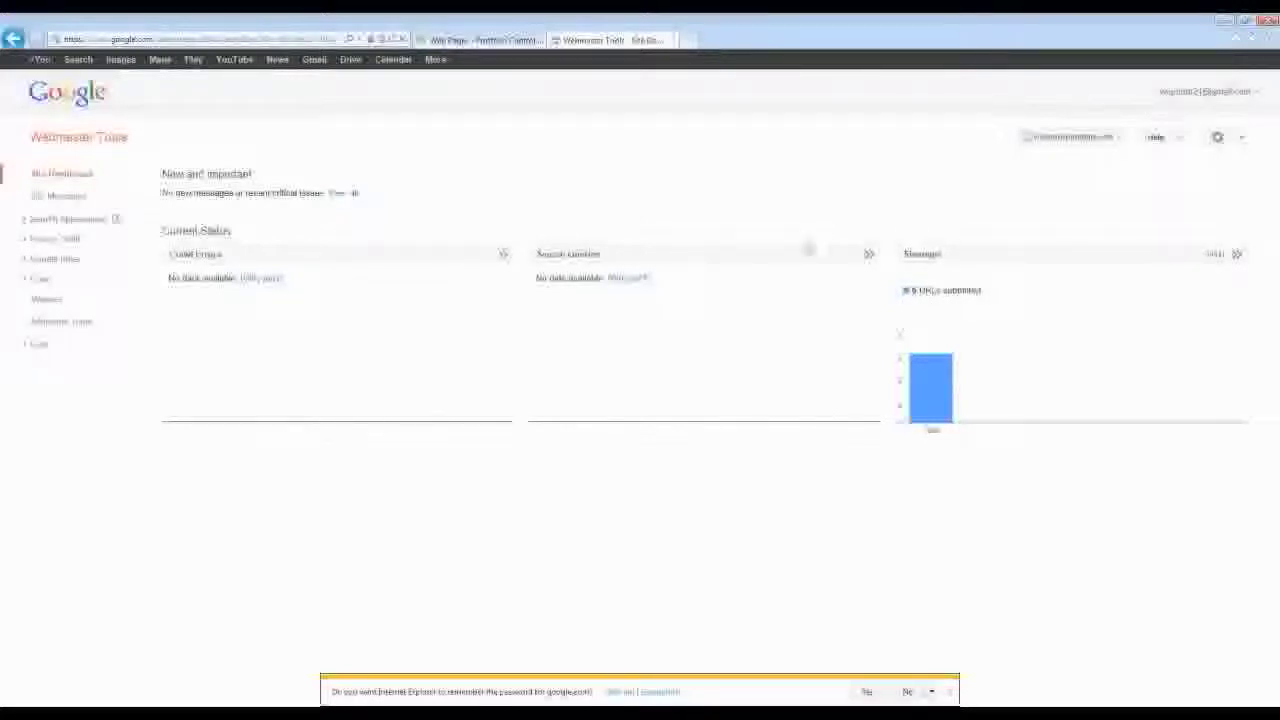
left_click(928, 257)
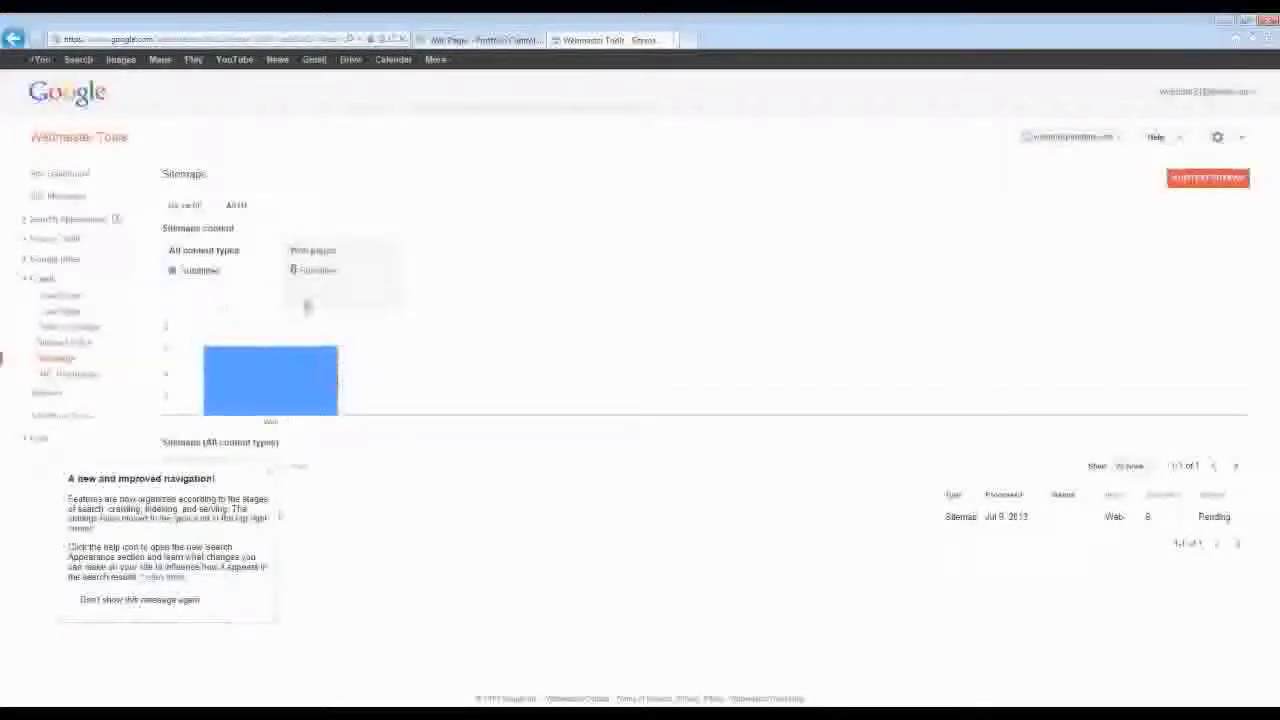
- Submit 'sitemap' as a new sitemap and refresh to see it listed as Pending
left_click(272, 472)
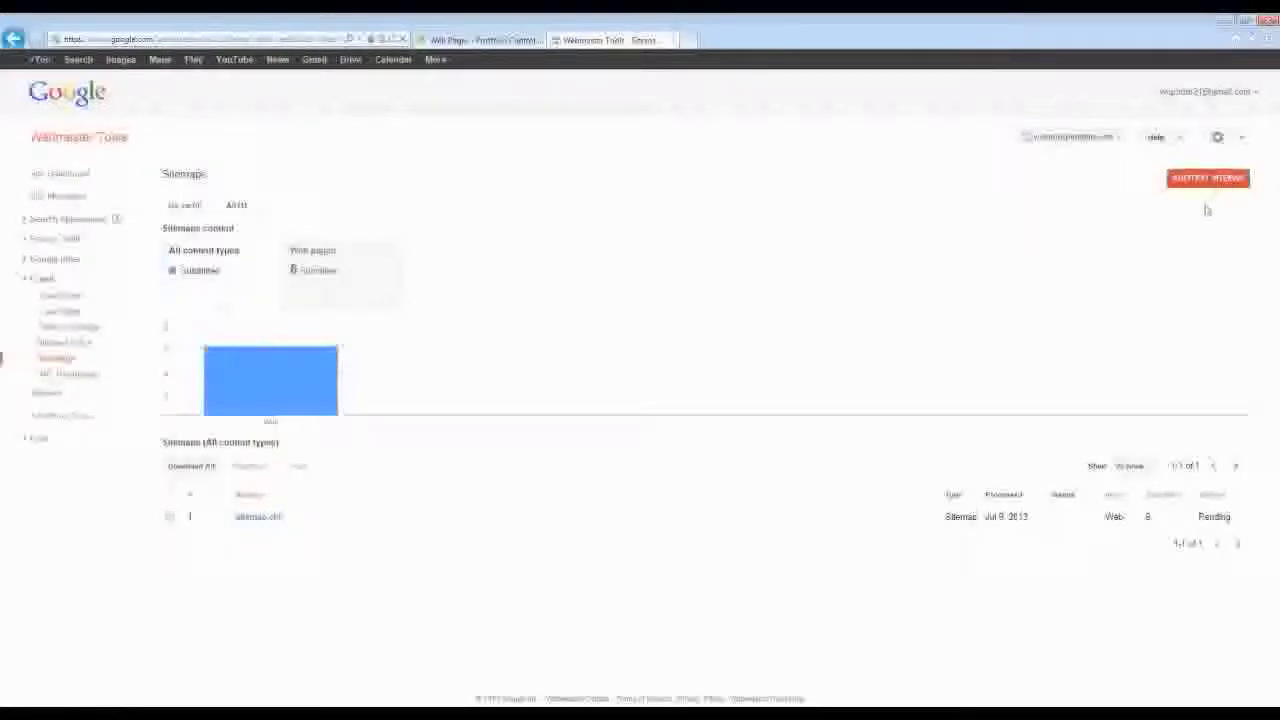
left_click(1206, 182)
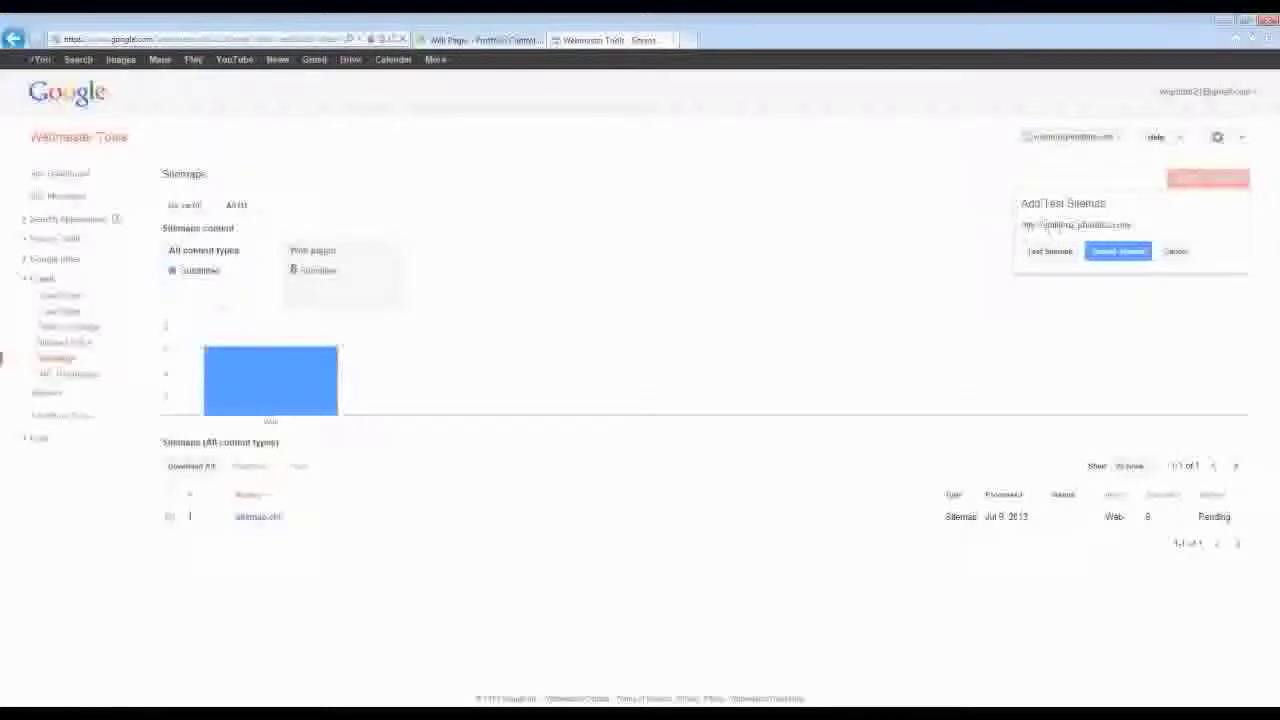
left_click(1150, 225)
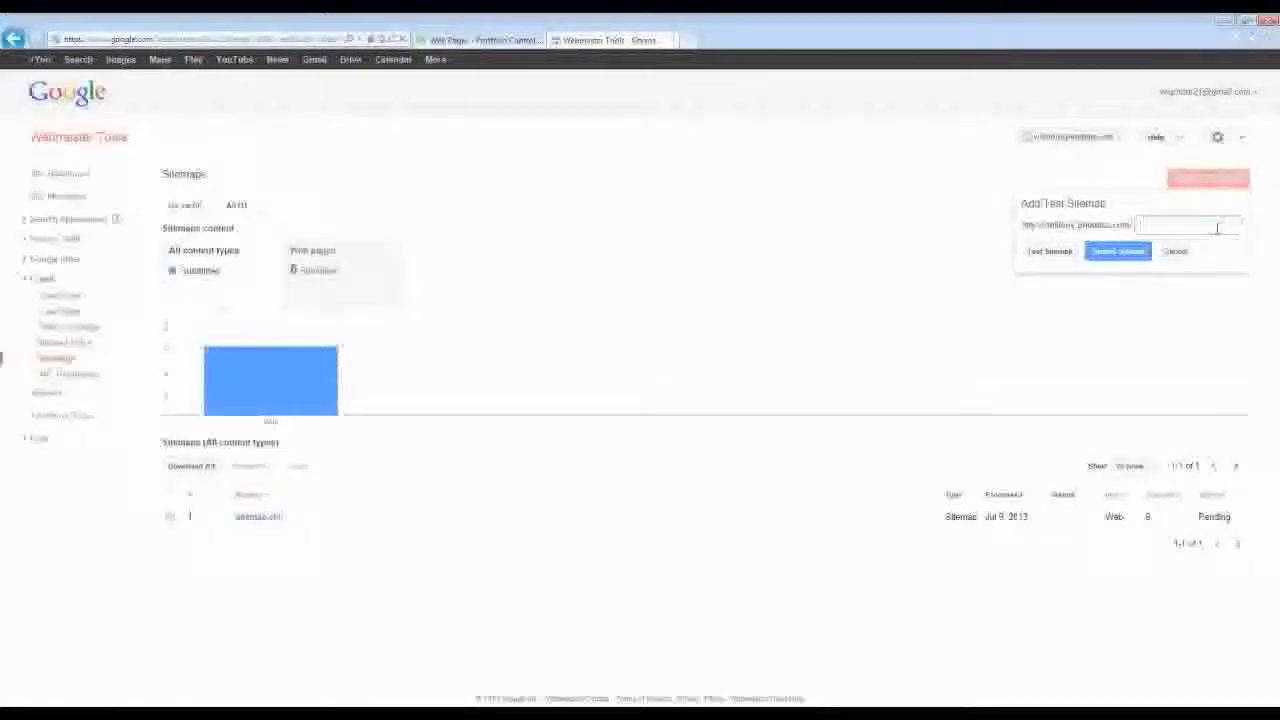
type("sitemap.xml")
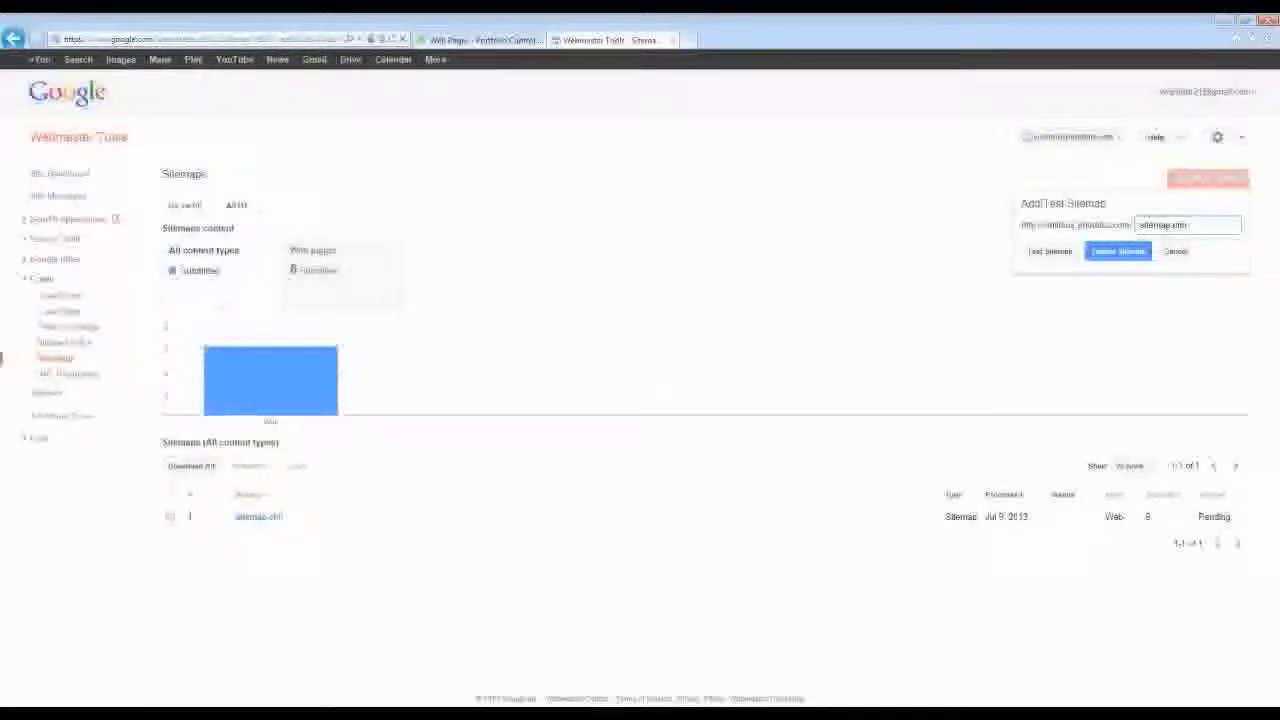
left_click(1122, 256)
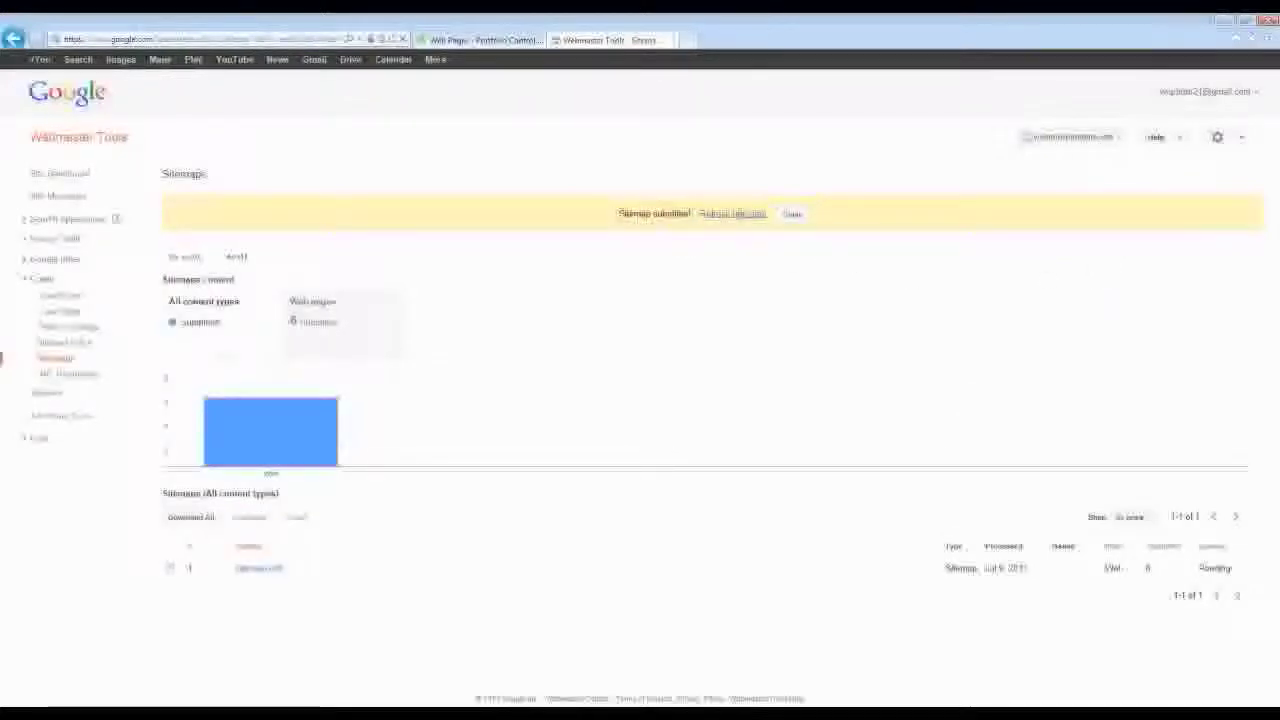
left_click(735, 214)
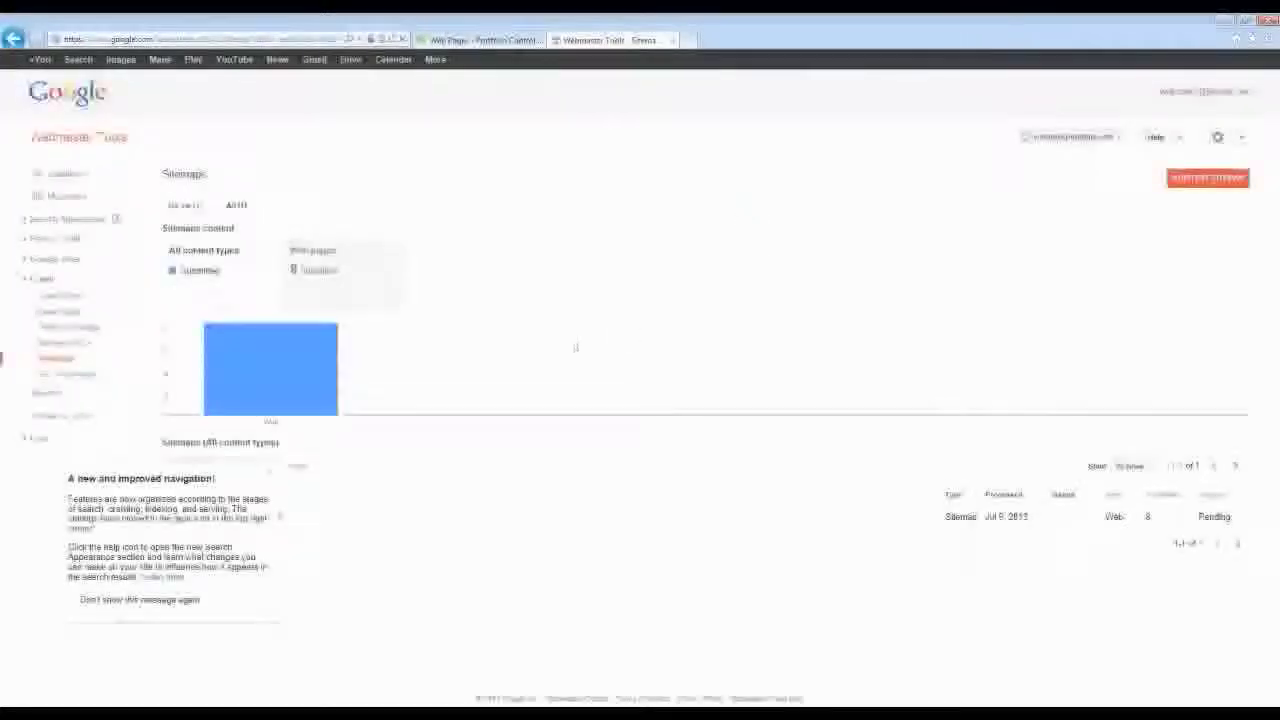
left_click(268, 472)
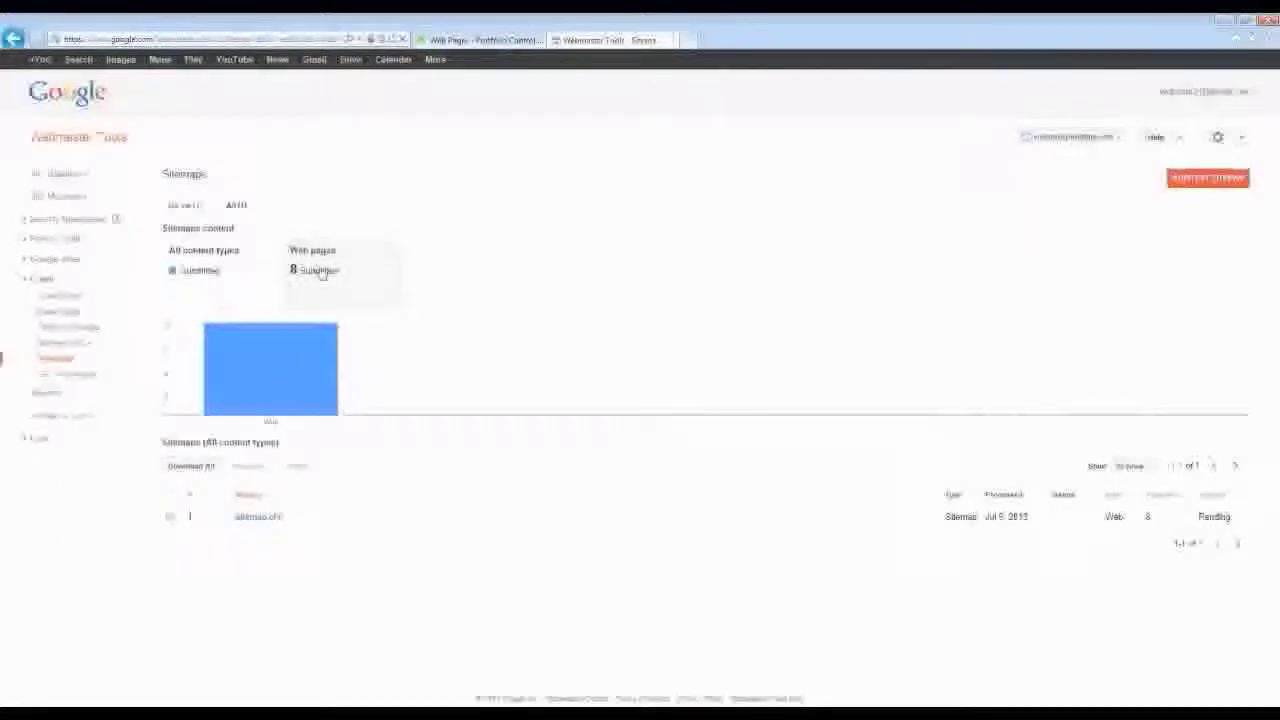
mouse_move(270, 370)
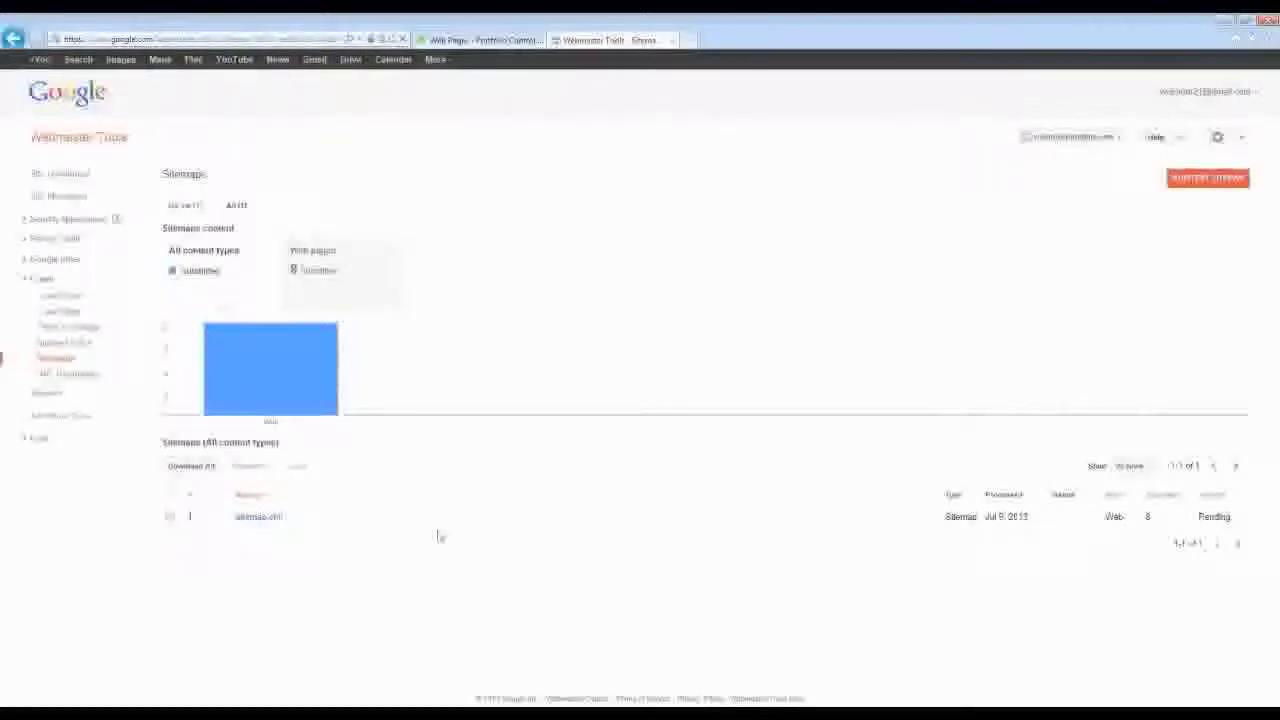
left_click(480, 40)
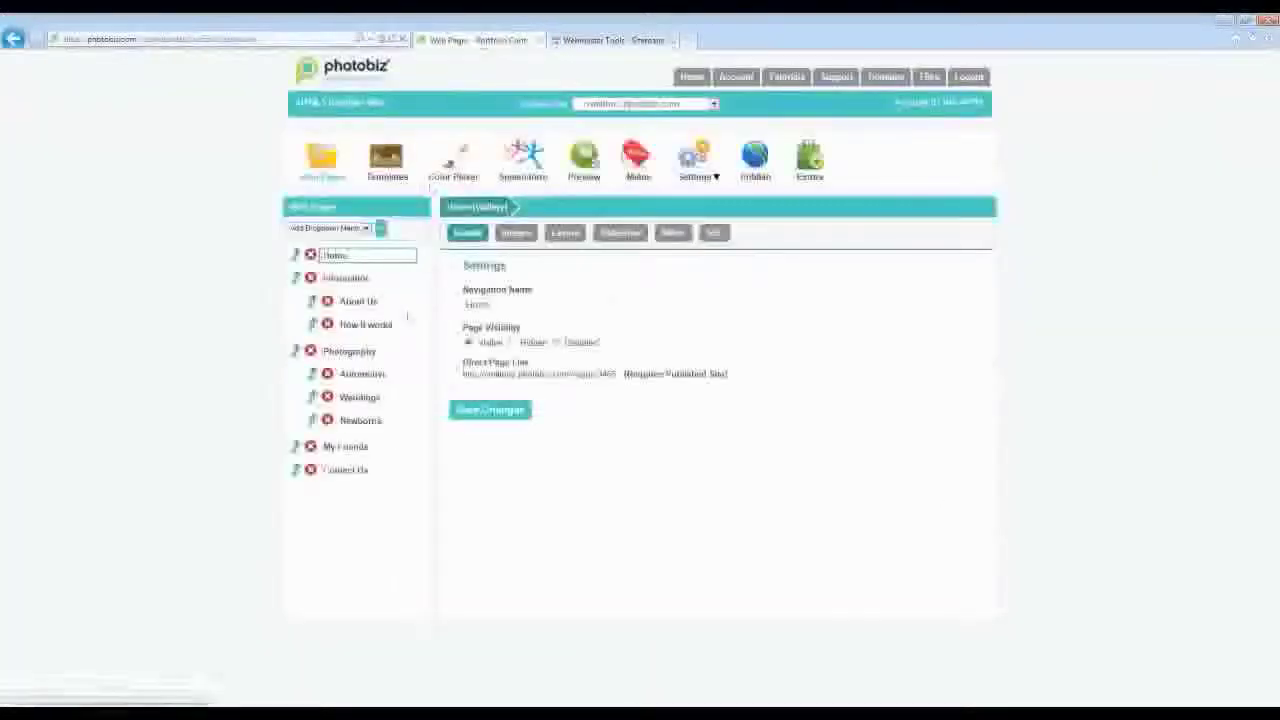